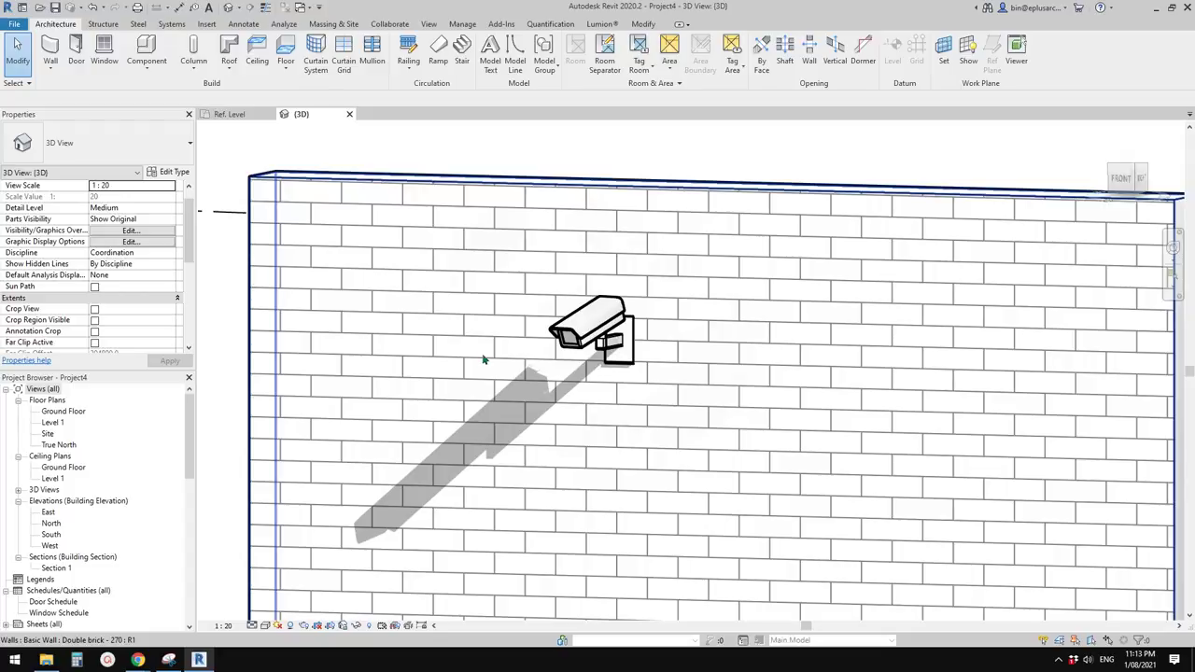
Select the wall-mounted security camera and try its A1 angle at 45° and at 120°
middle_drag(473, 375, 392, 315)
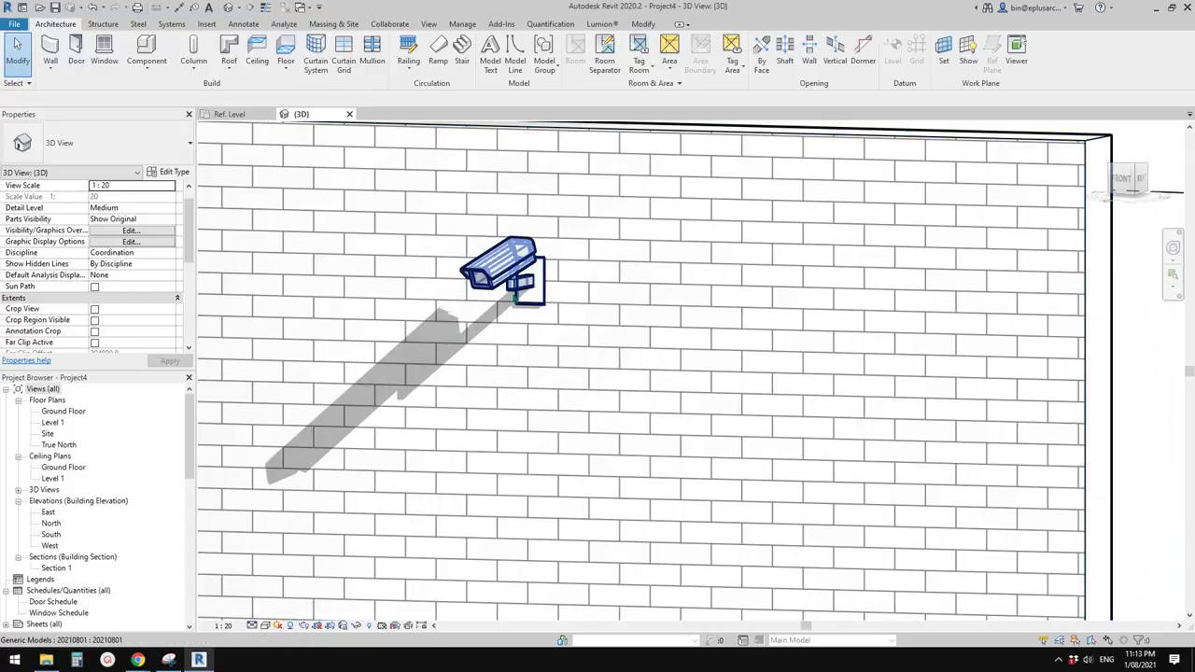
click(509, 282)
shift+middle_drag(559, 392, 480, 368)
key(Escape)
shift+middle_drag(558, 352, 547, 349)
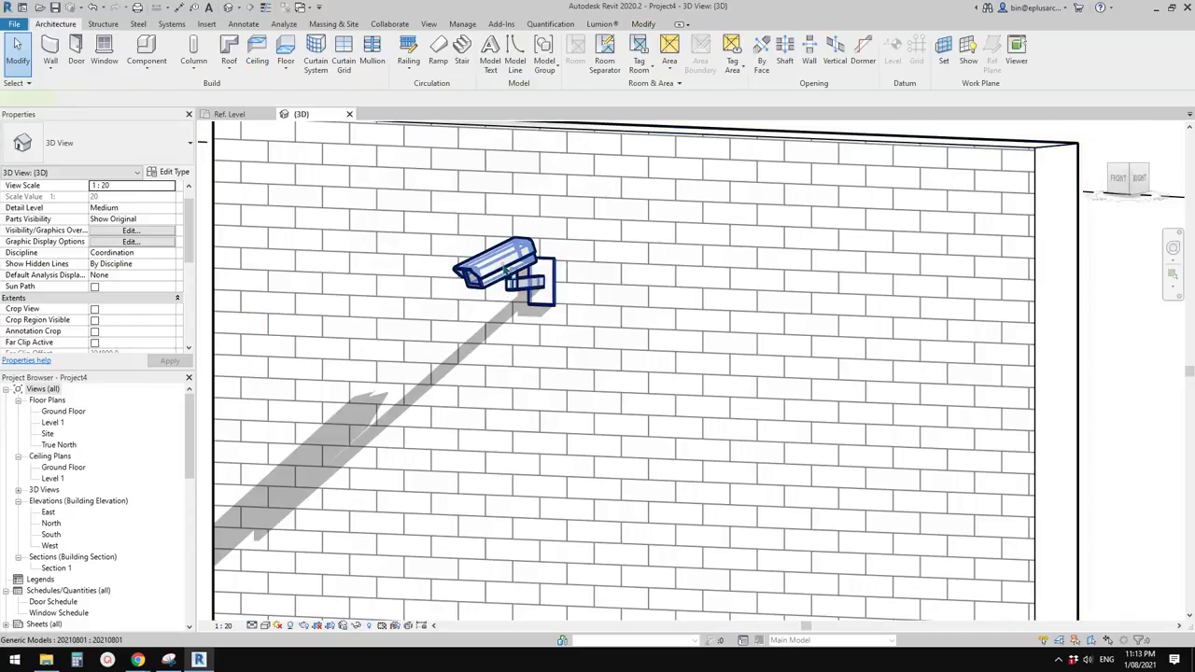
click(525, 293)
middle_drag(520, 294, 608, 295)
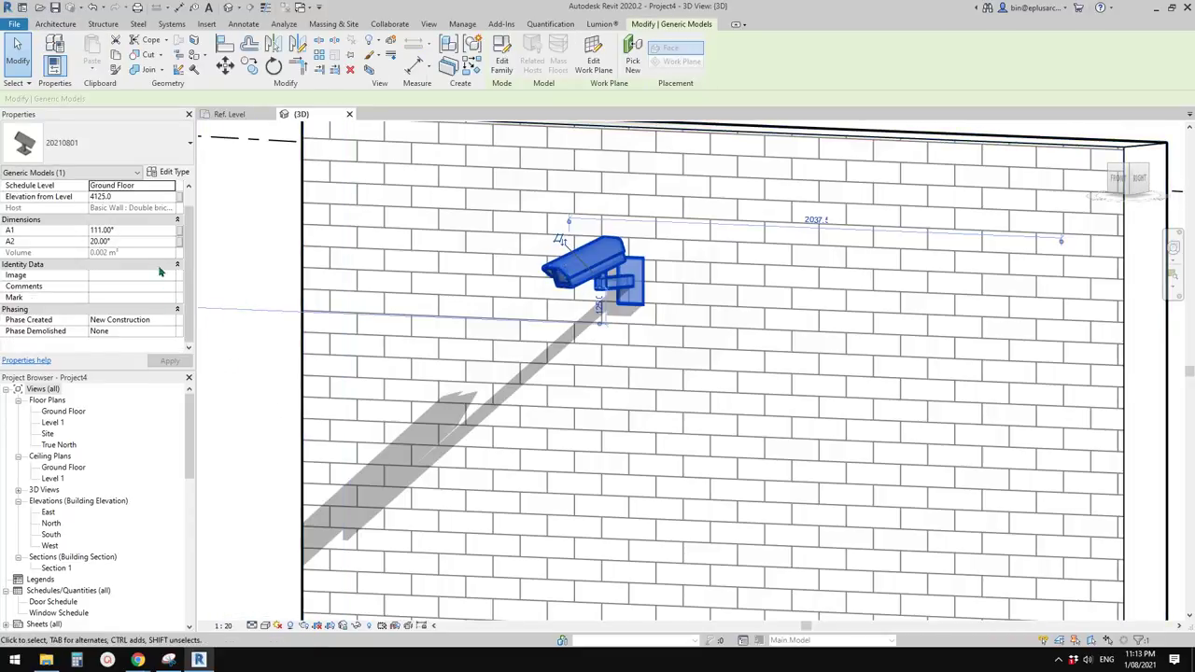
click(134, 229)
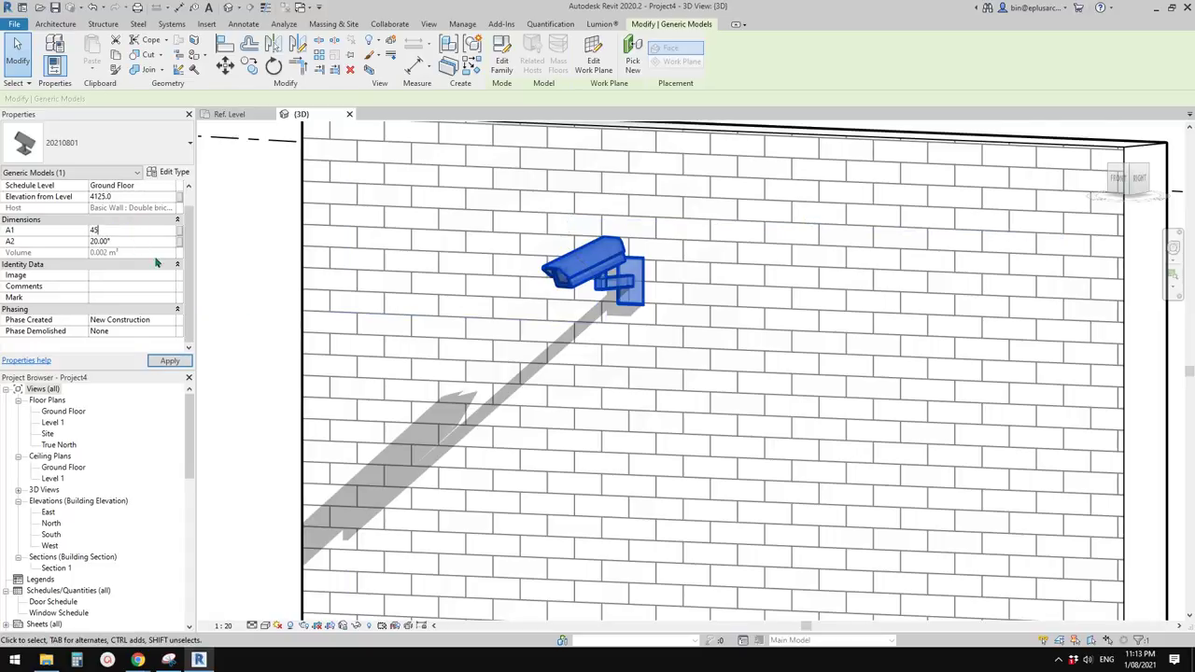
text(45)
key(Return)
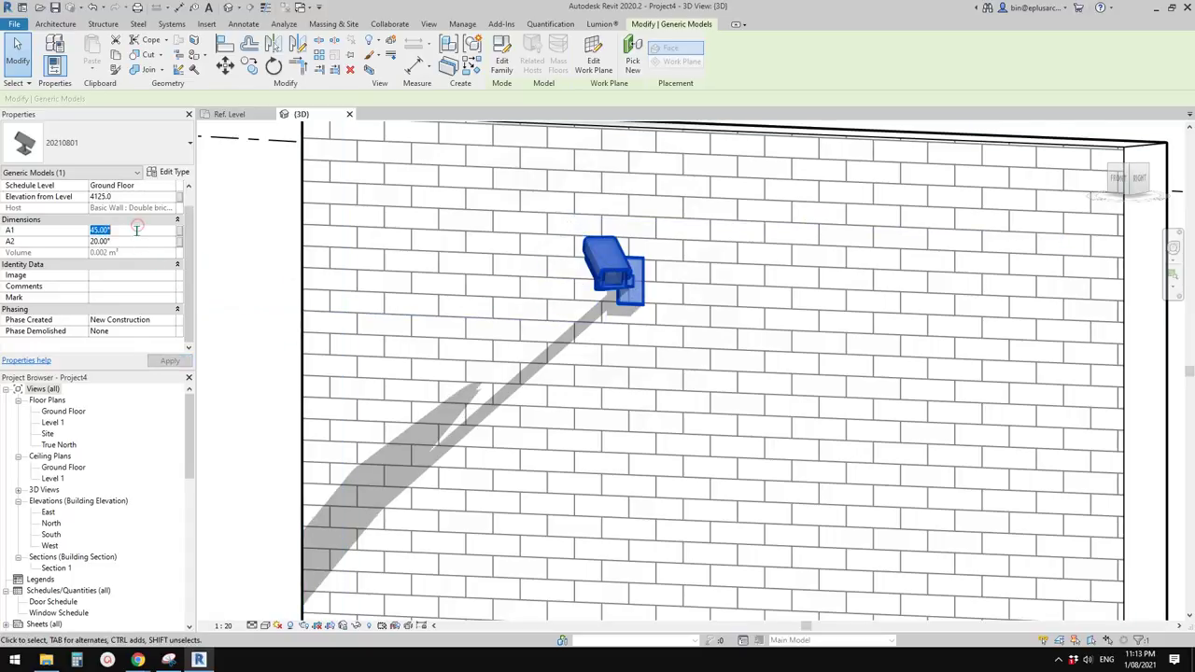
text(120)
key(Return)
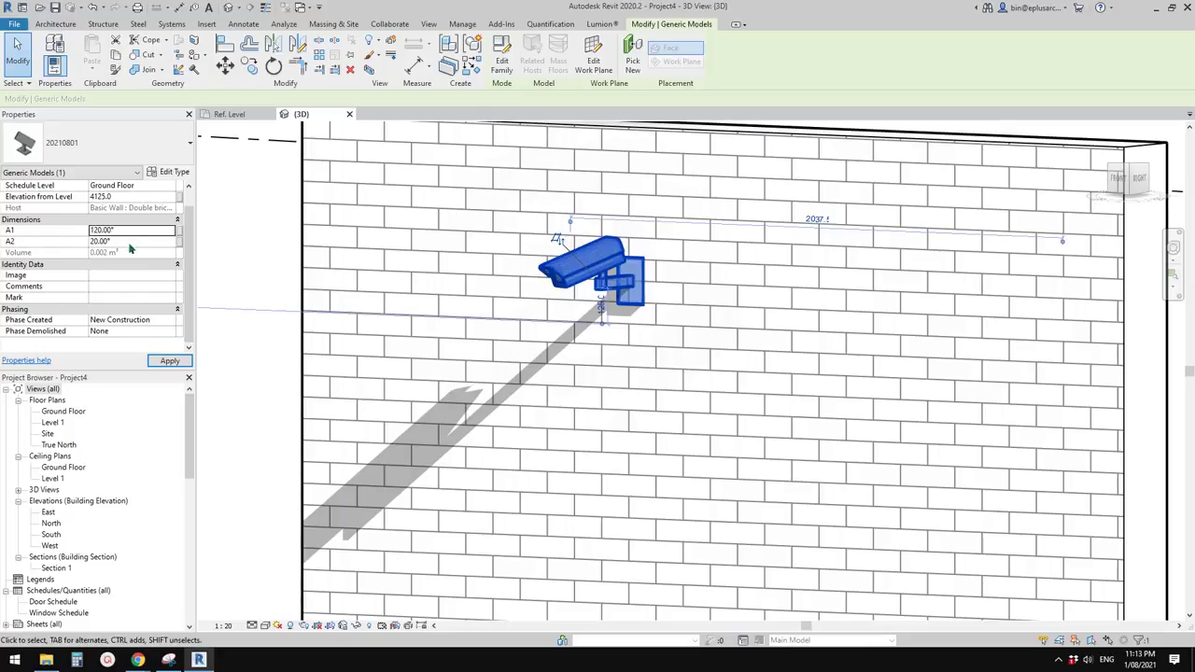
Set the security camera's A2 angle to 30° and deselect the camera
click(134, 241)
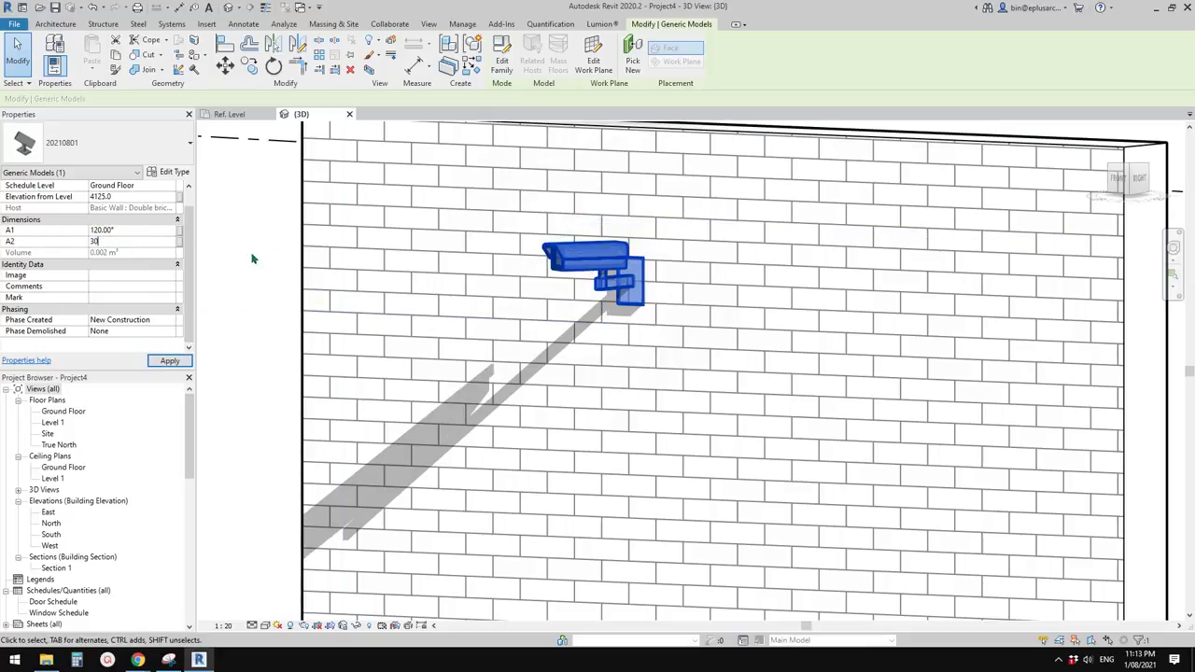
text(30)
key(Return)
key(Escape)
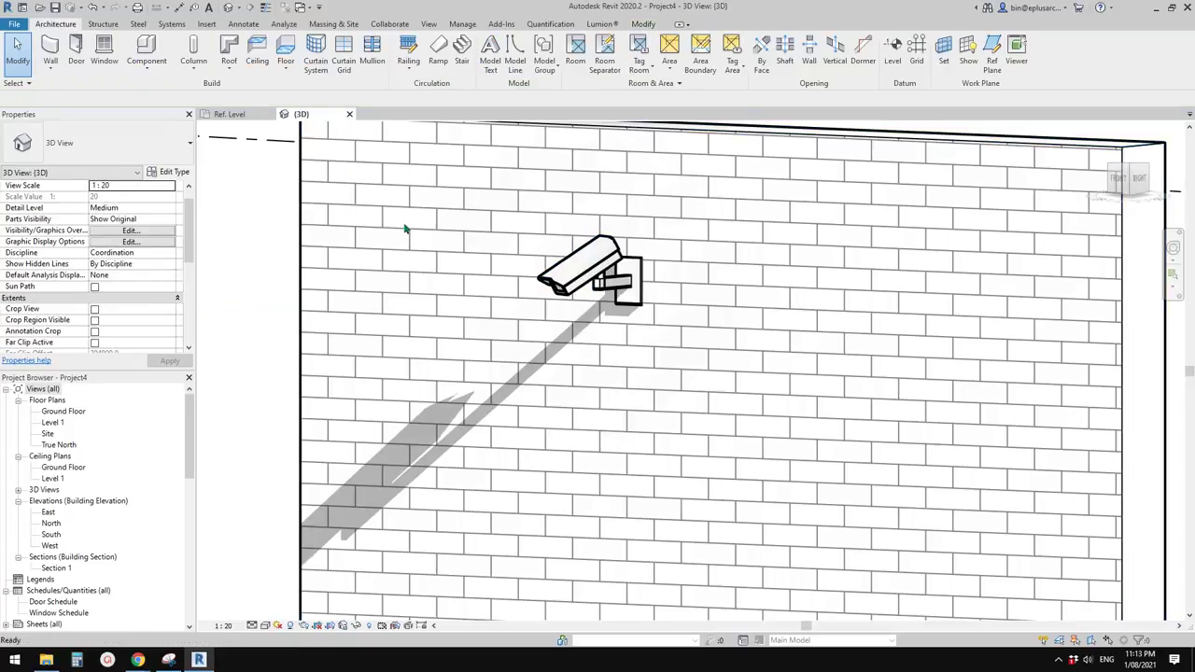
Close the project's 3D view without saving, and close the camera family's Ref. Level view
click(349, 113)
click(623, 329)
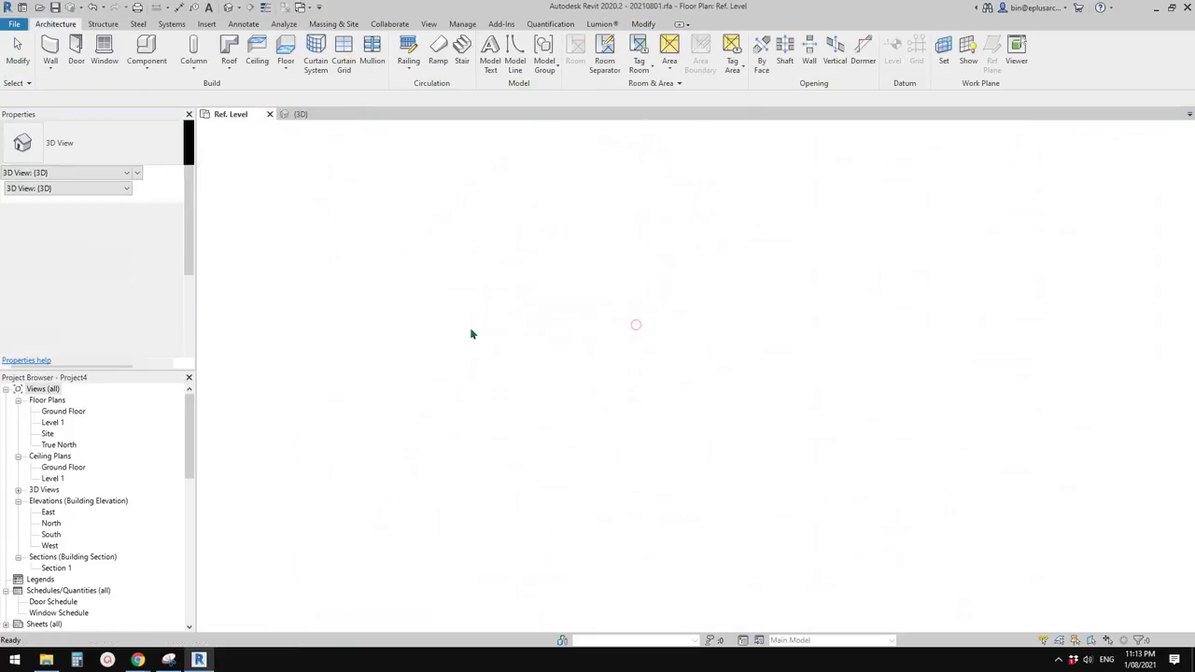
click(269, 114)
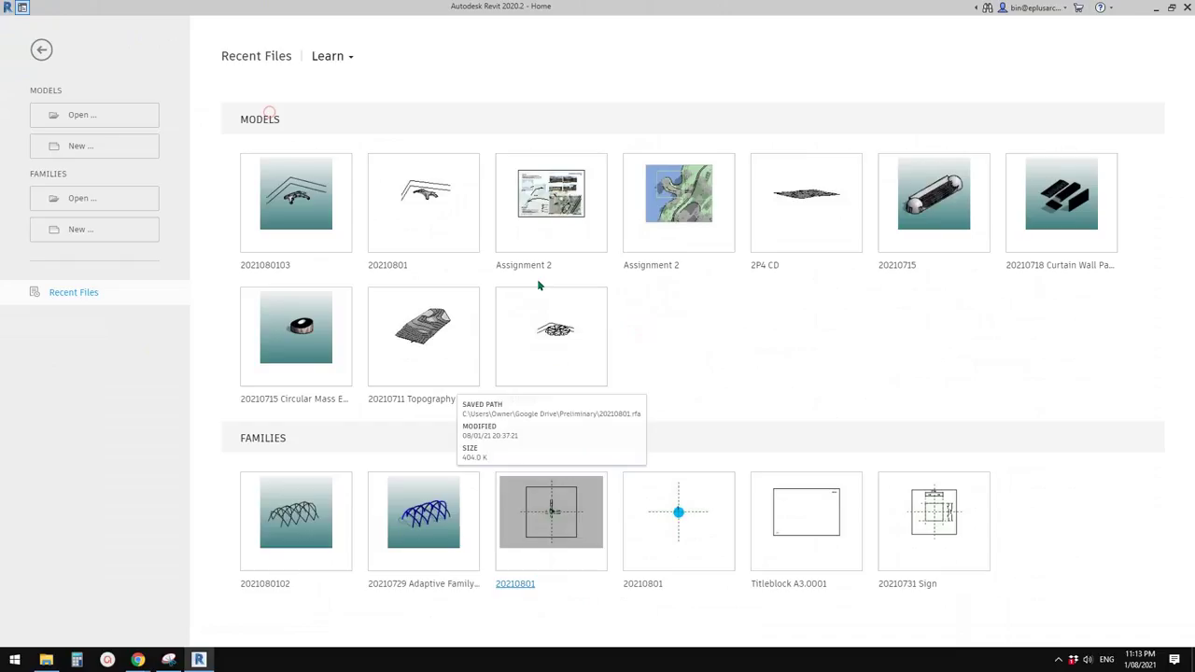
Create a new family from the Metric Generic Model face based.rft template
click(75, 230)
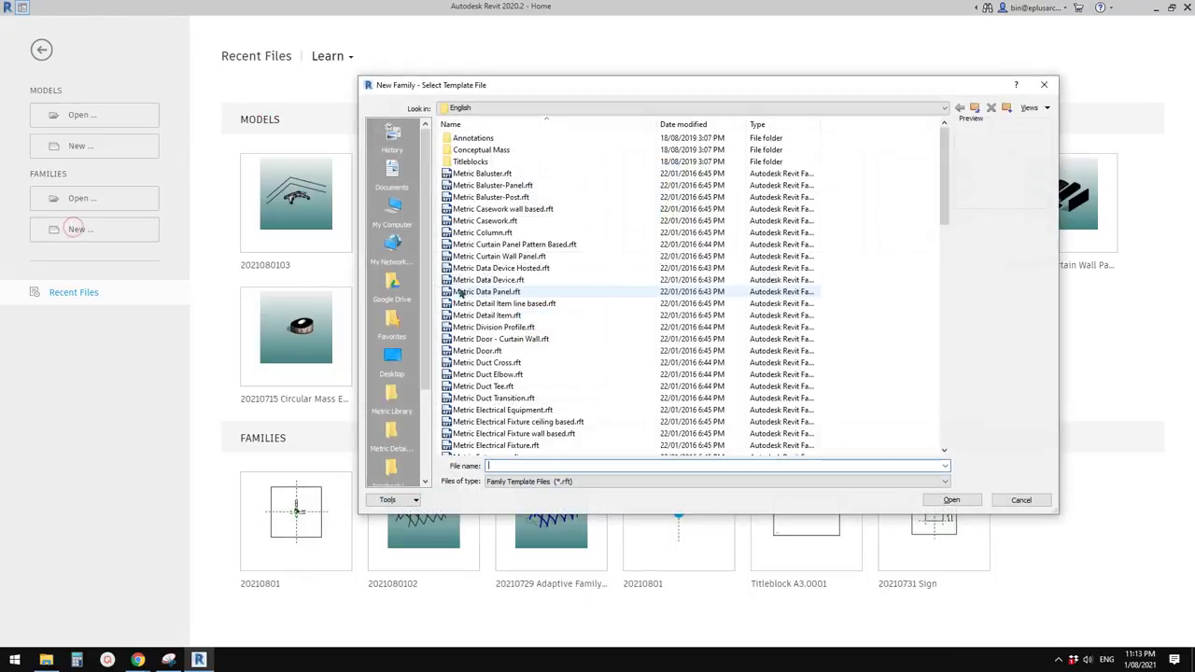
click(946, 238)
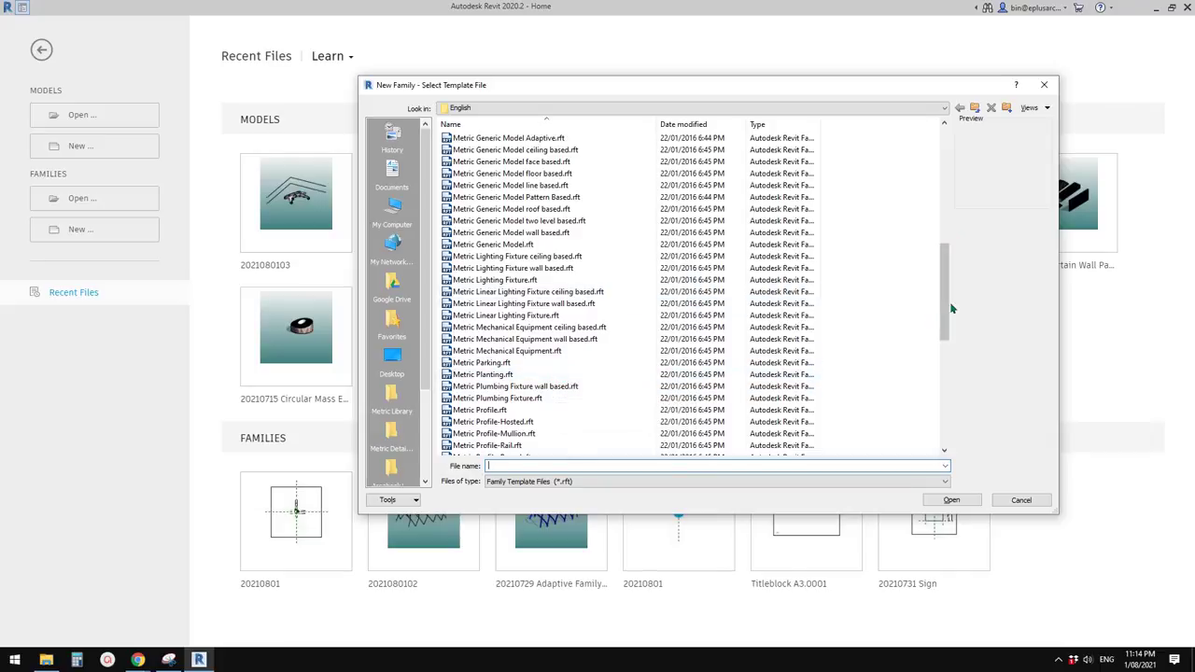
drag(947, 305, 951, 406)
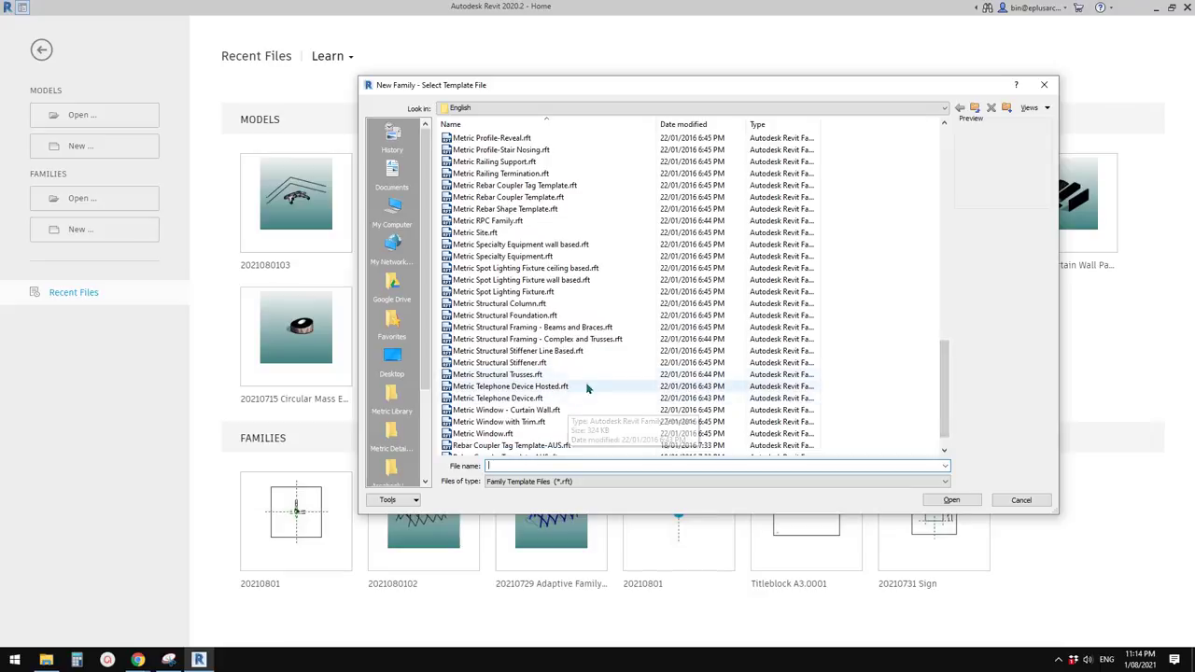
scroll(563, 383, up, 7)
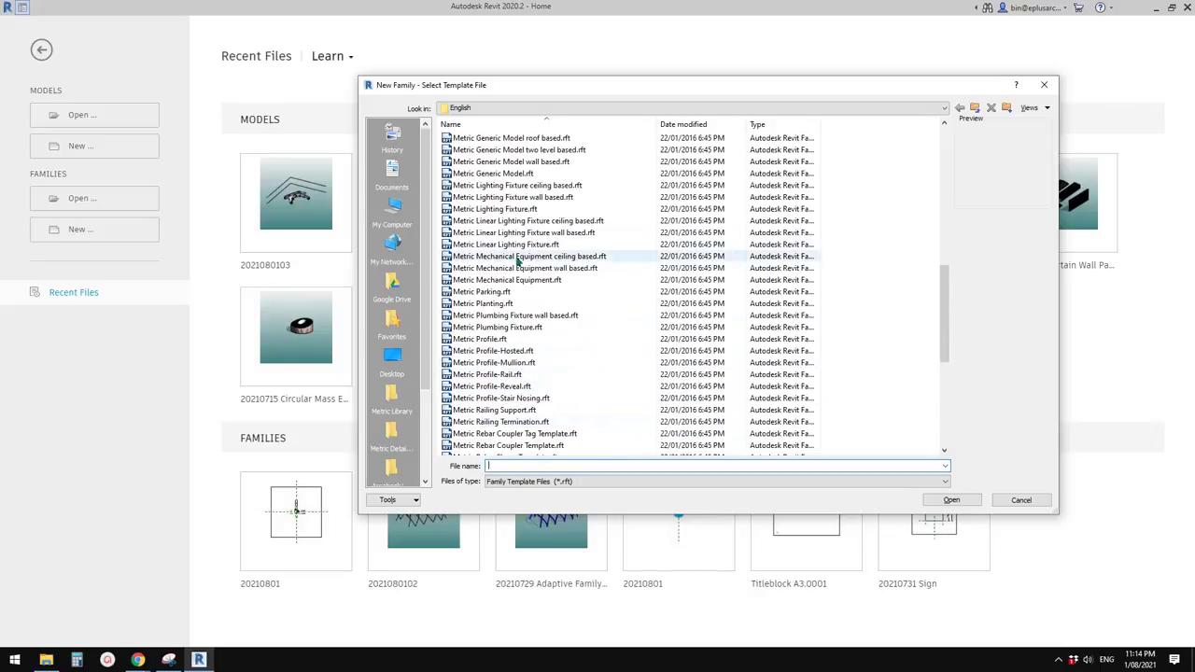
scroll(517, 262, up, 4)
click(532, 232)
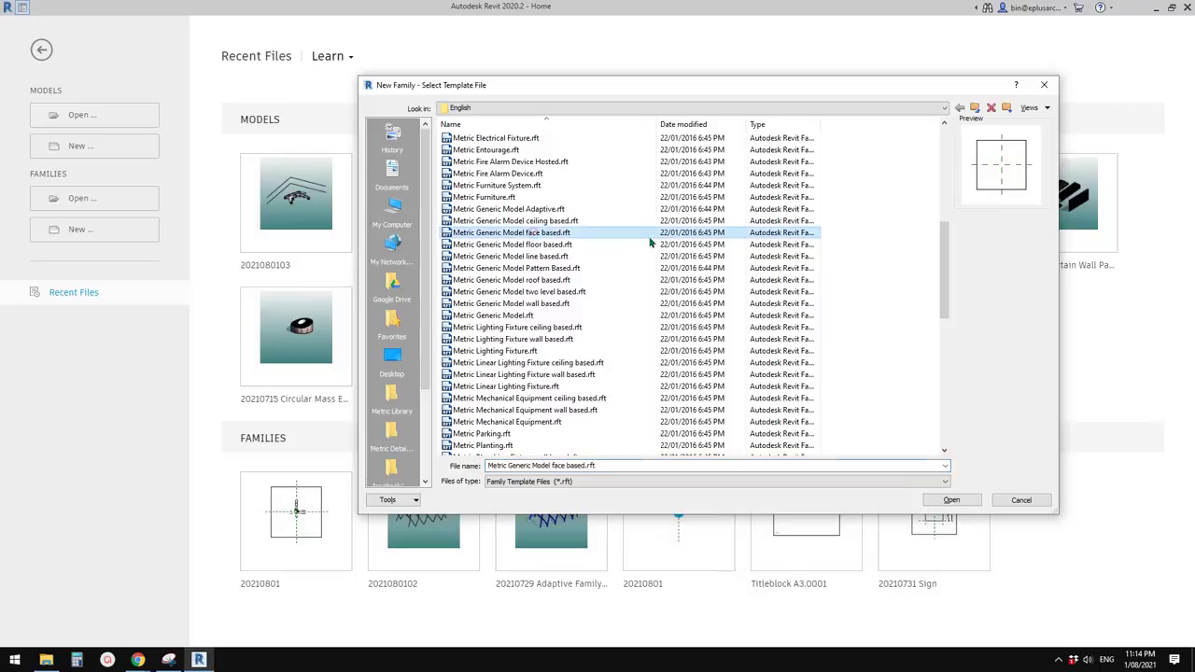
click(952, 499)
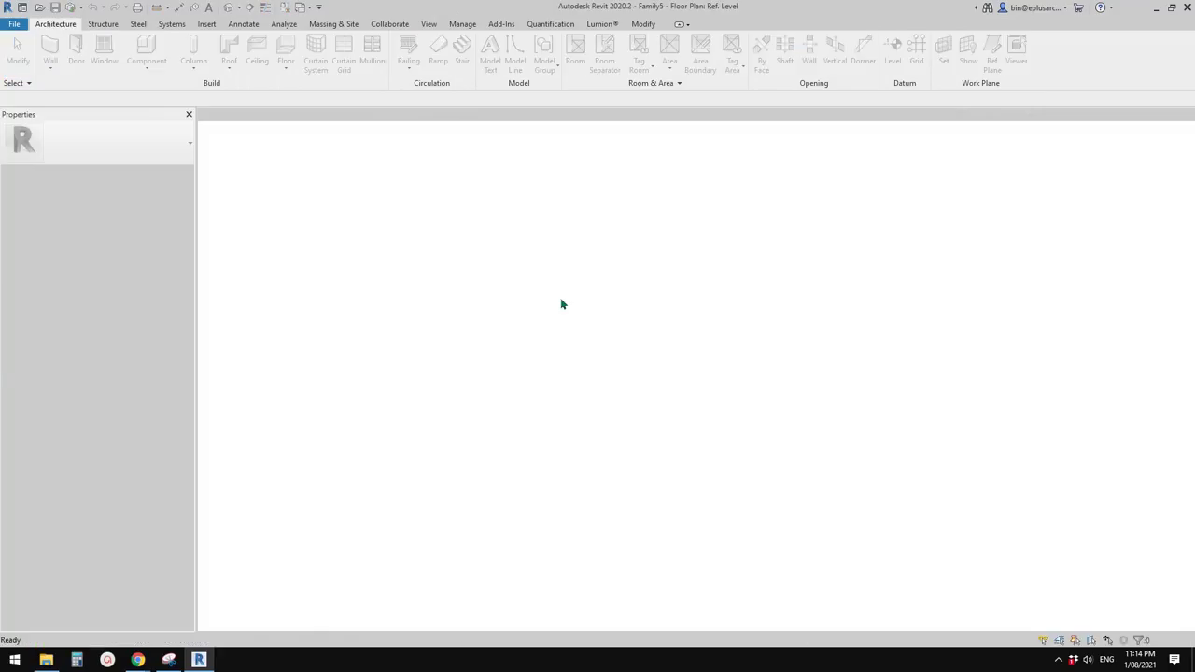
Examine the new family's Ref. Level plan and its Ref. Level and Front views among the available views
middle_drag(595, 390, 473, 341)
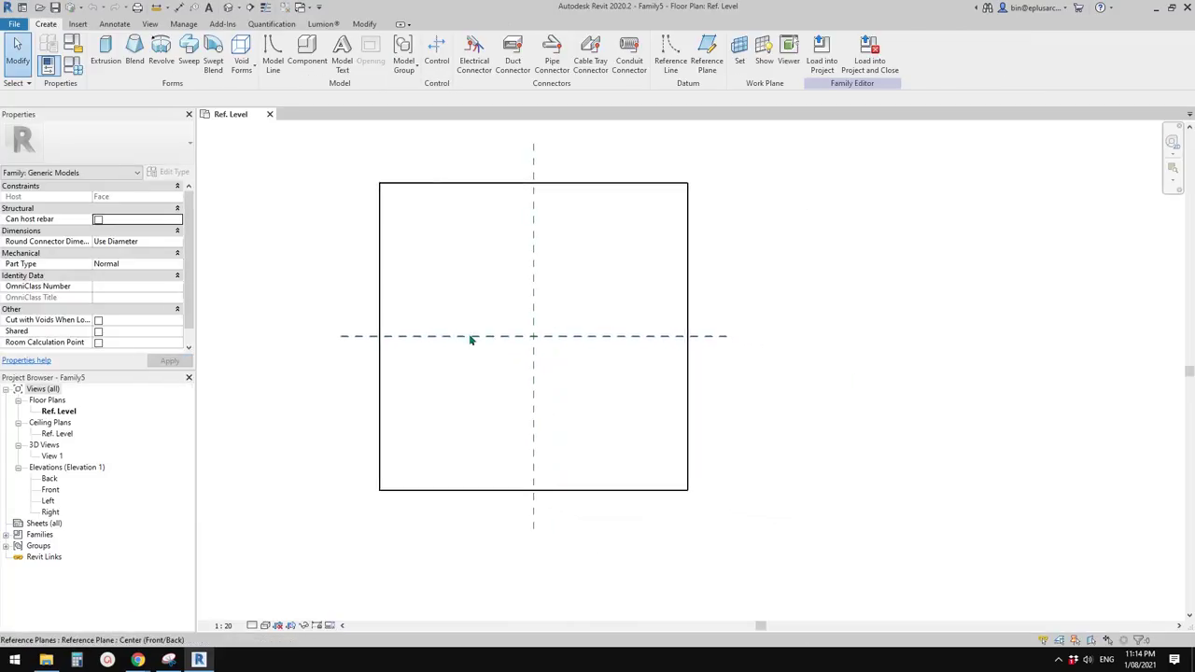
middle_drag(542, 354, 500, 378)
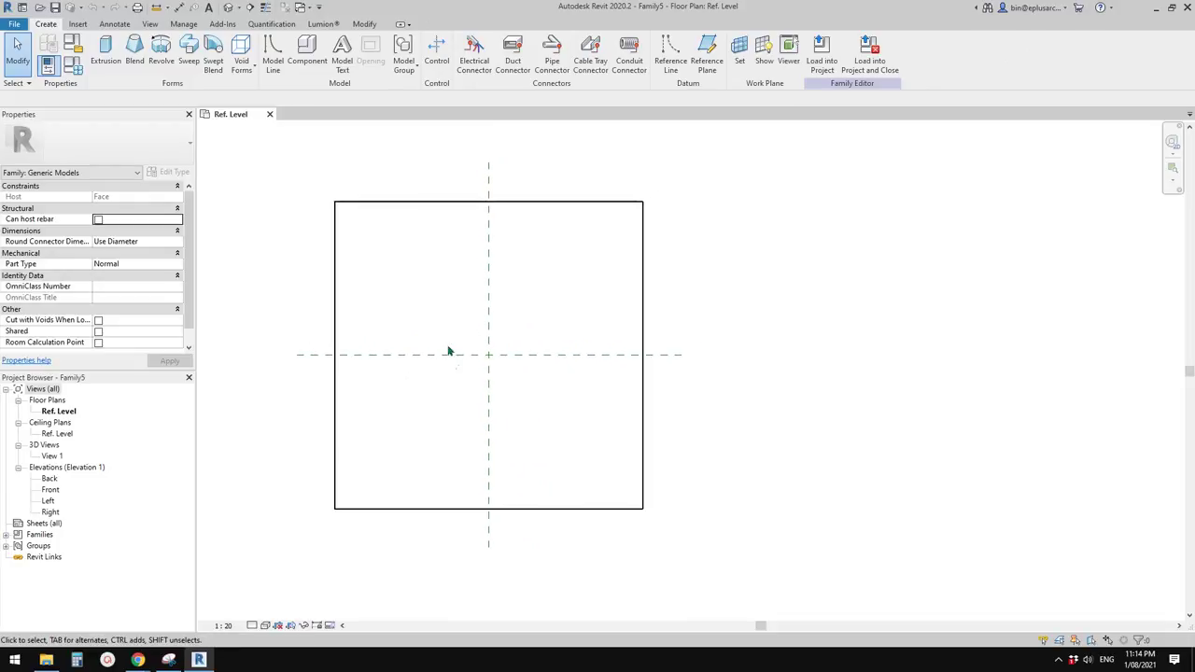
click(58, 411)
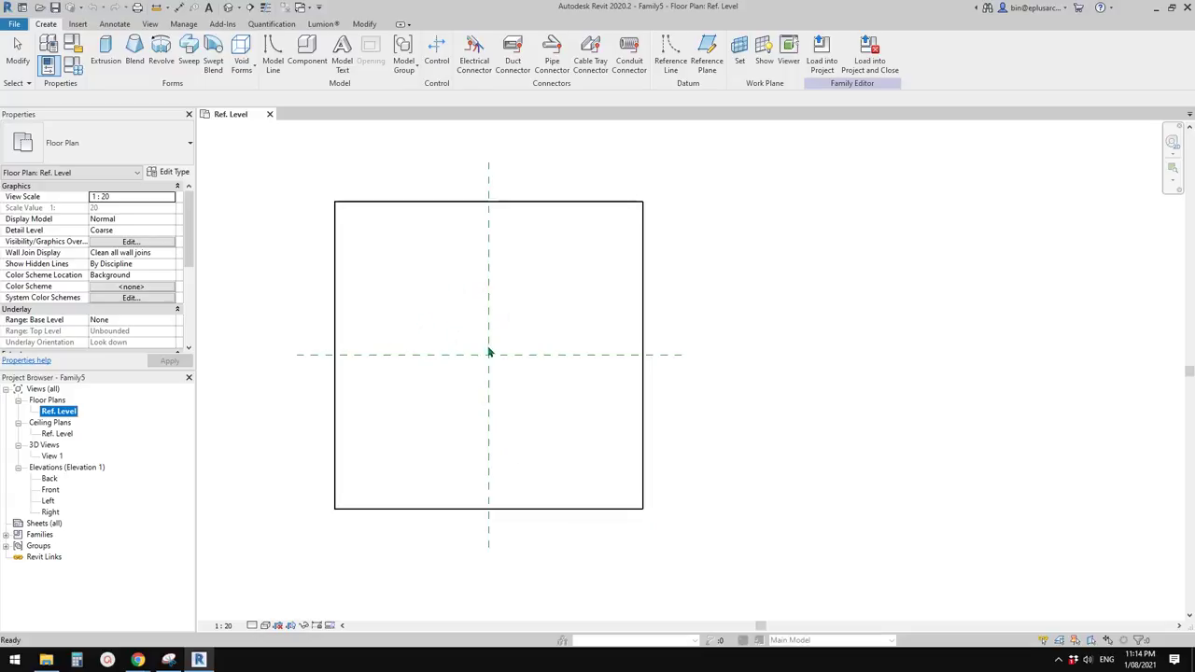
click(444, 322)
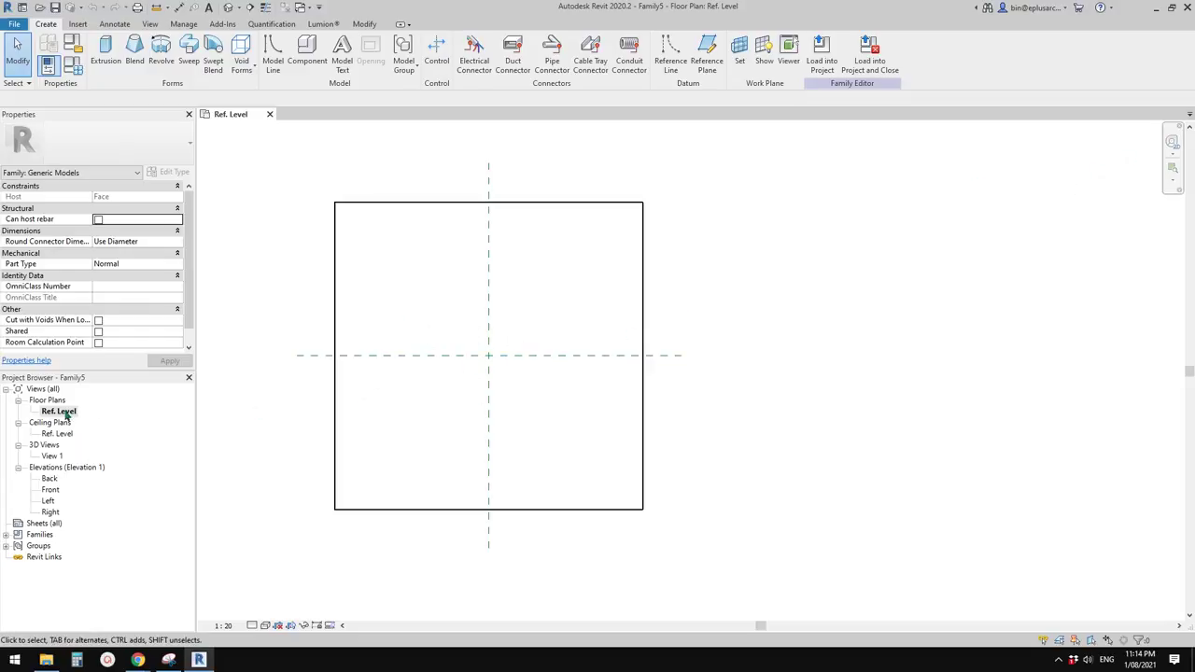
click(51, 491)
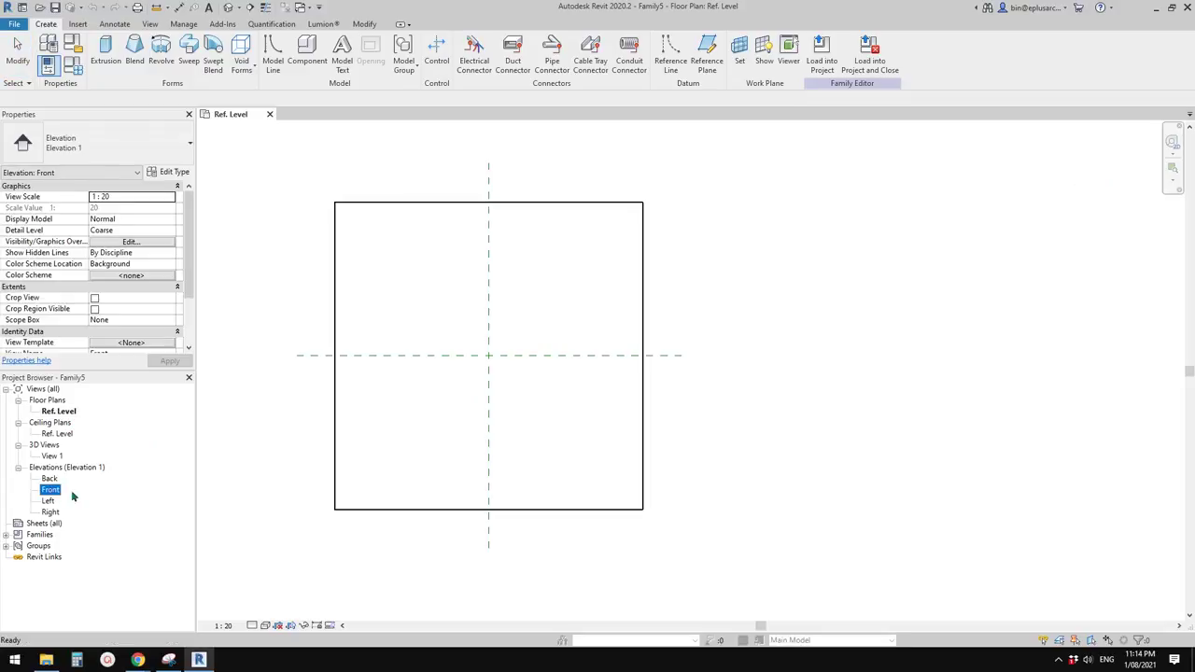
click(249, 446)
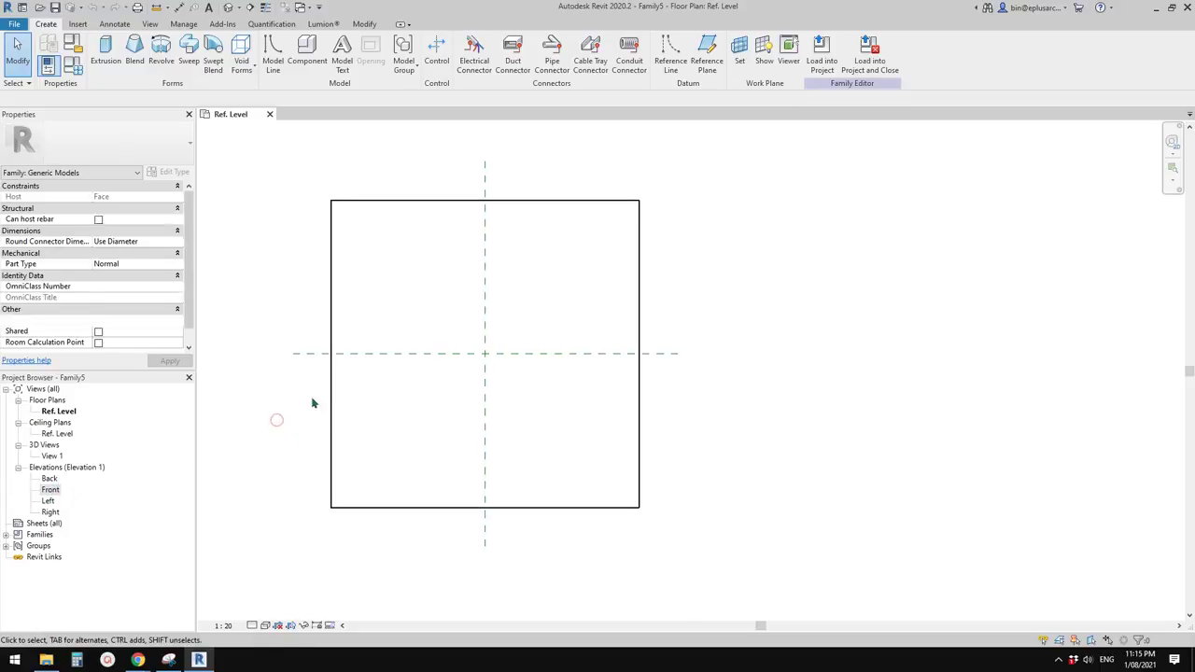
middle_drag(466, 384, 561, 347)
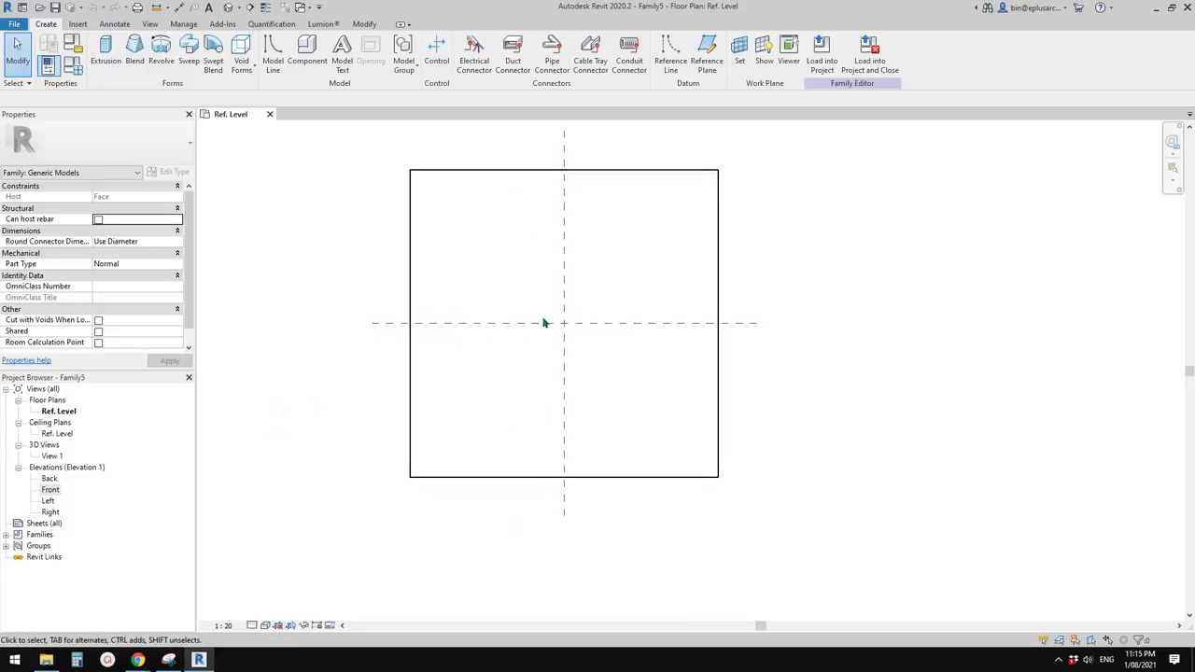
middle_drag(384, 412, 405, 412)
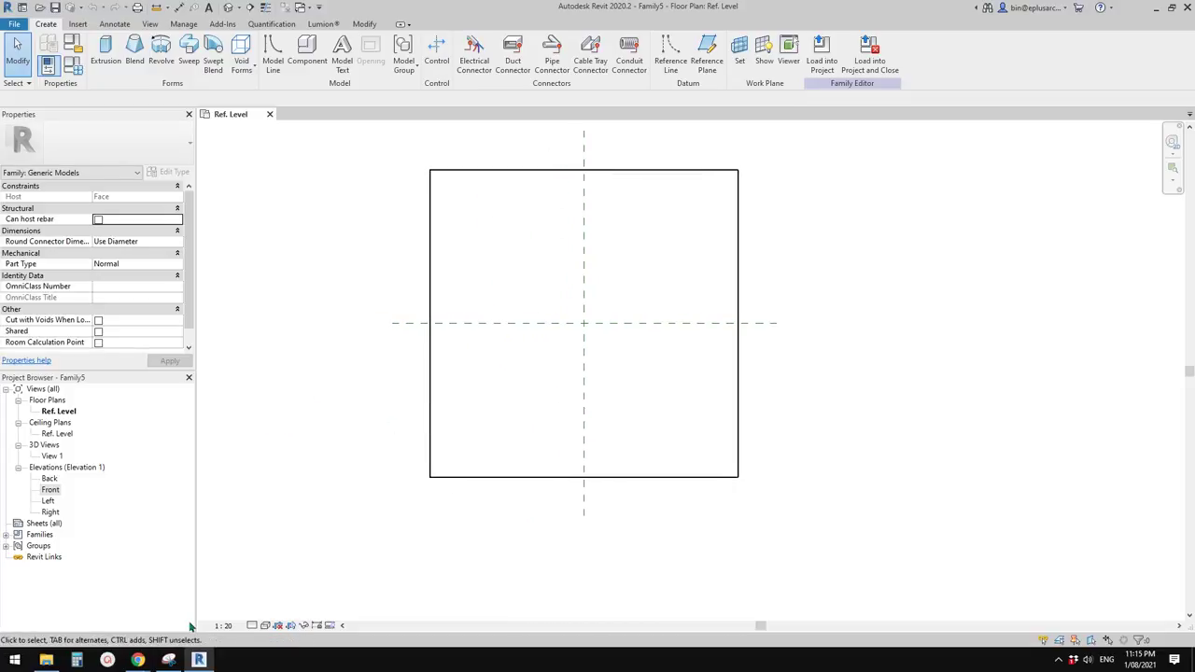
Draw two vertical and two horizontal reference planes around the centre intersection, the horizontal ones about 177 mm above and 200 mm below it
scroll(528, 367, up, 2)
key(r)
key(p)
click(532, 414)
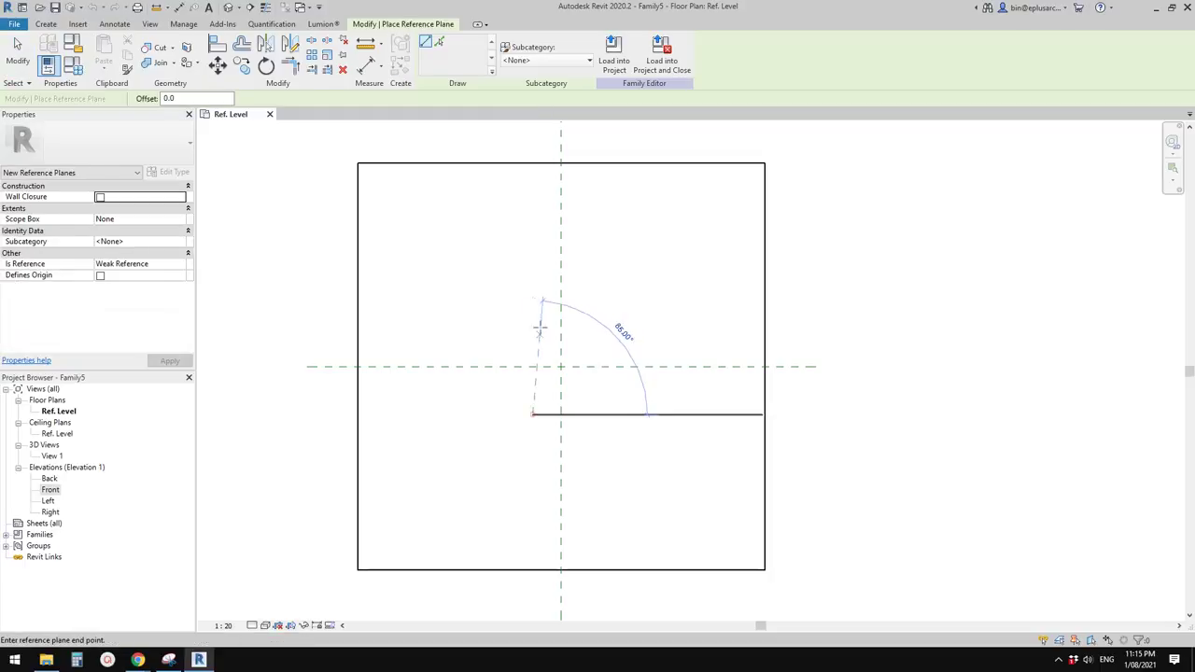
click(532, 306)
click(580, 414)
click(579, 322)
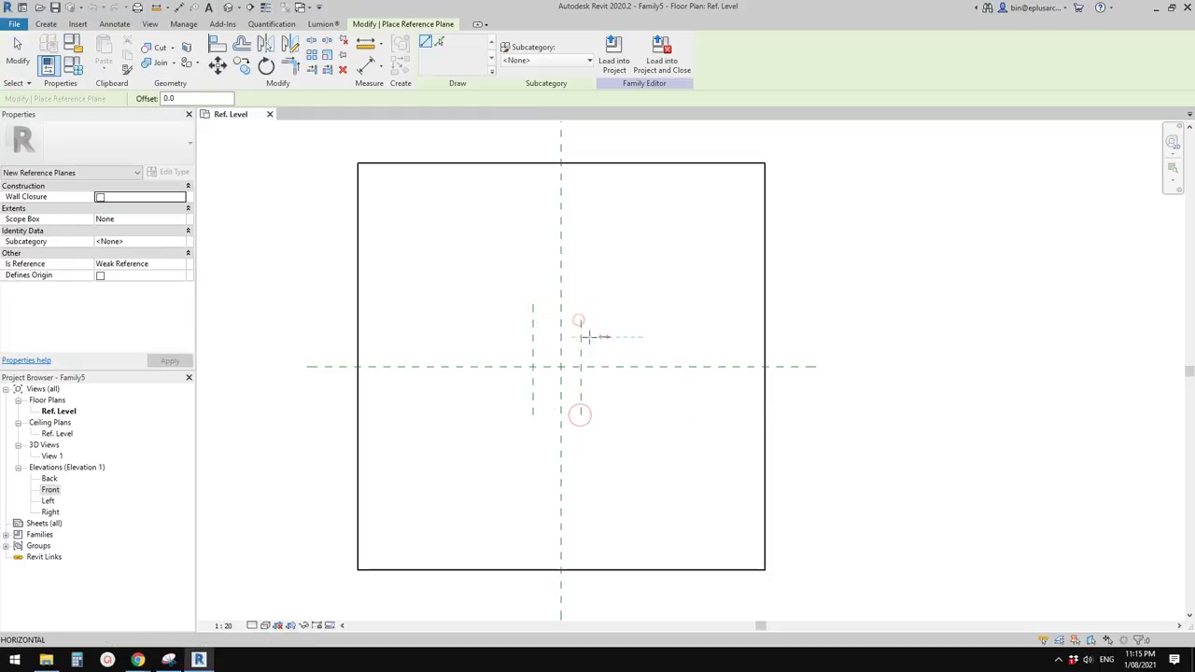
click(519, 337)
click(520, 400)
click(605, 396)
key(Escape)
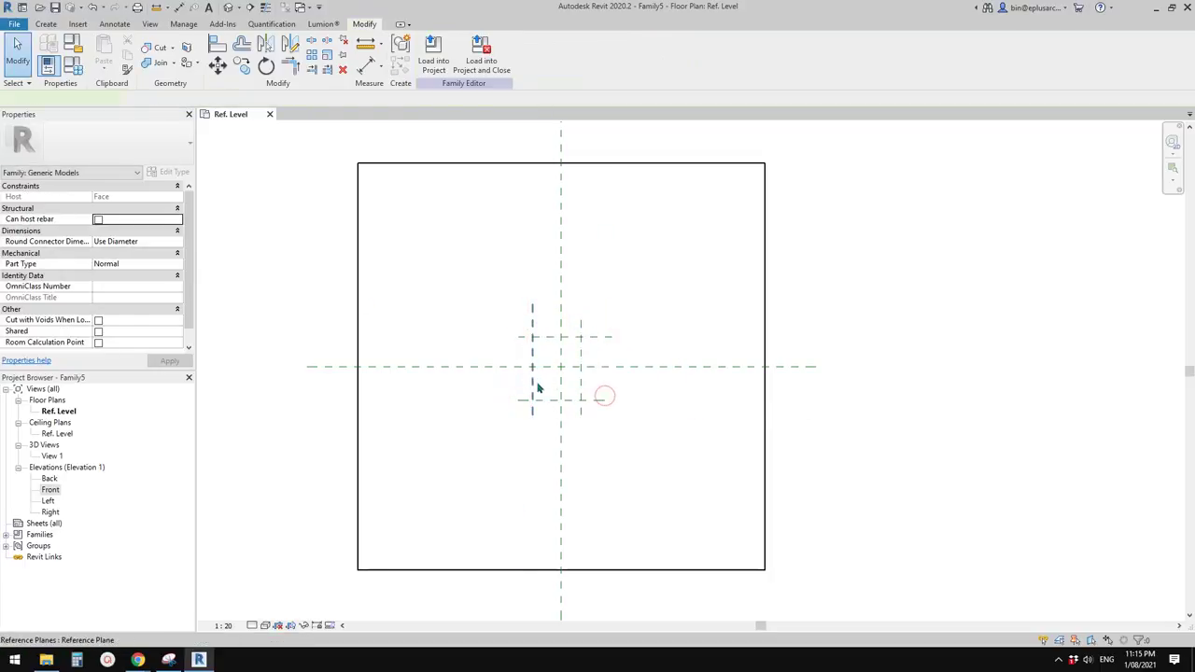
Move the two new vertical reference planes closer to the centre, to about 100 mm on its left and 80 mm on its right
drag(533, 384, 573, 389)
click(580, 381)
scroll(568, 353, up, 3)
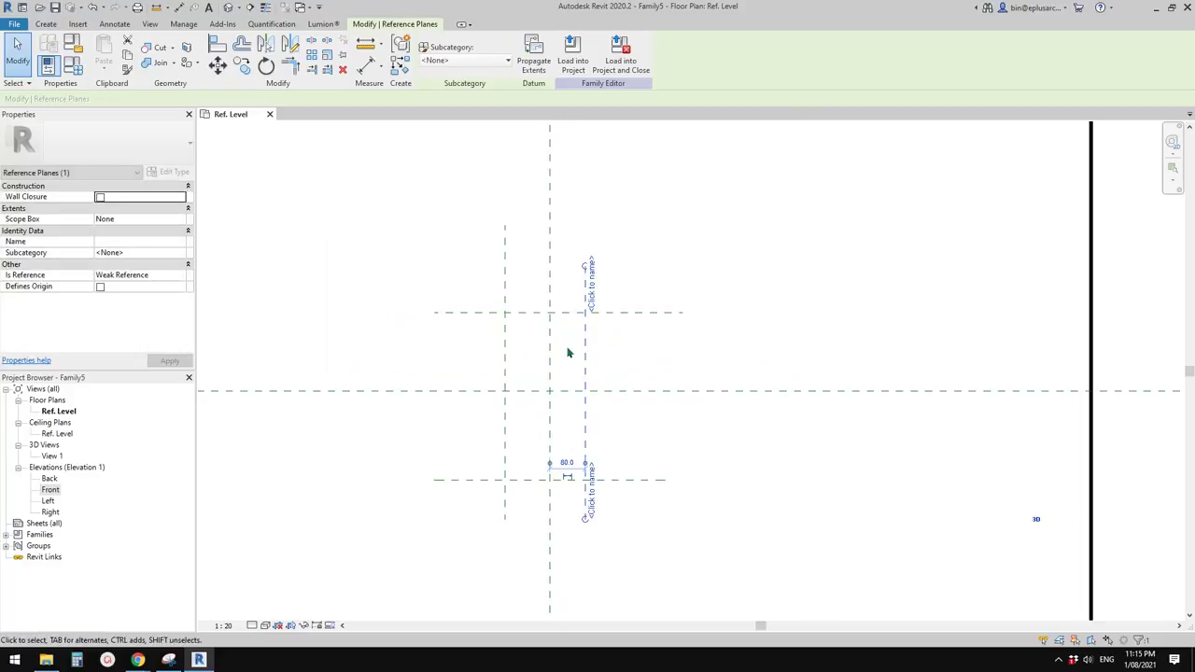
key(Escape)
Place a continuous aligned dimension across the upper, centre and lower horizontal reference planes
middle_drag(532, 323, 507, 318)
middle_drag(591, 367, 531, 351)
key(d)
key(i)
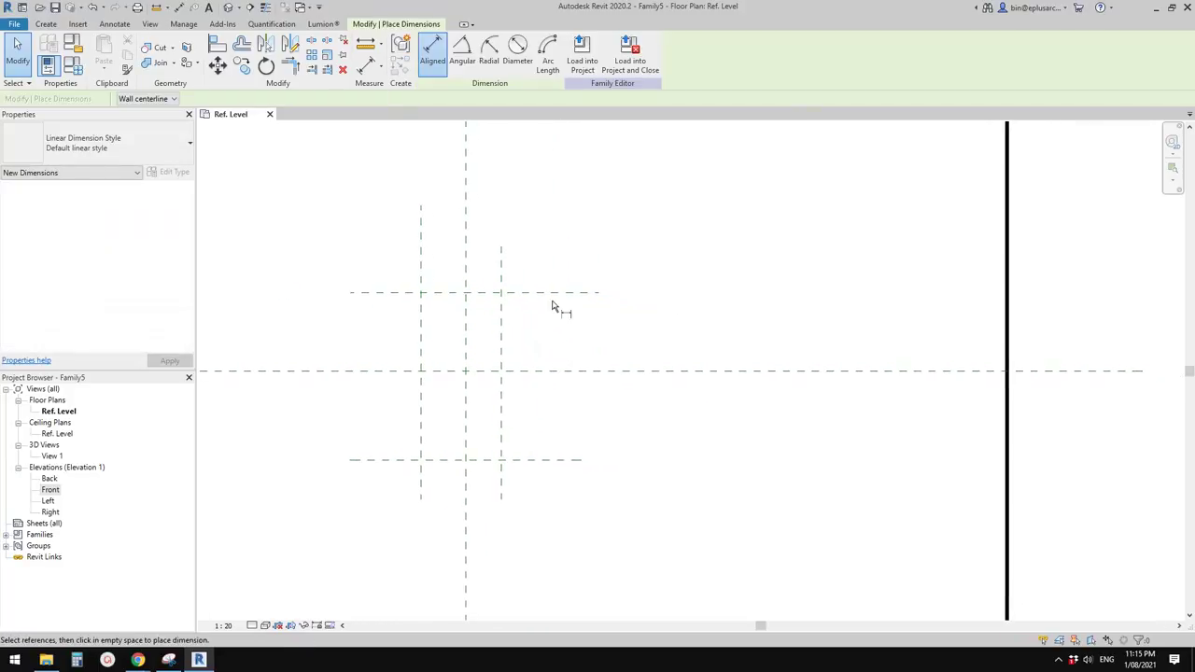
click(556, 293)
click(565, 371)
click(559, 458)
click(639, 373)
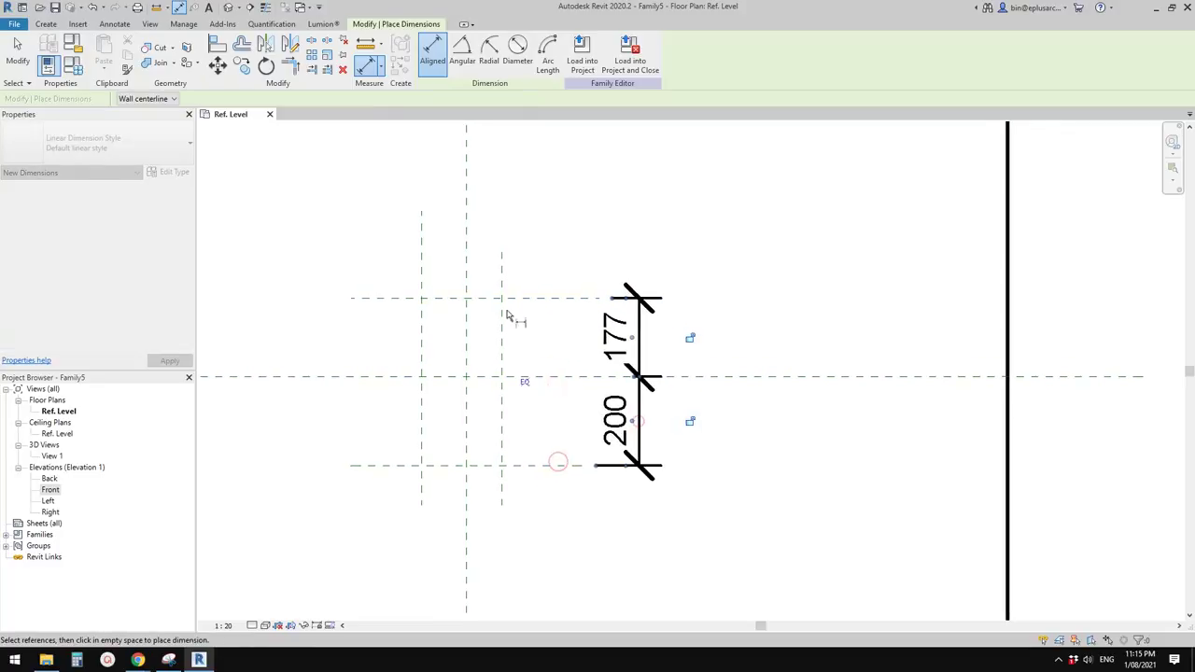
Place a continuous aligned dimension across the right, centre and left vertical reference planes above the sketch area
click(501, 286)
click(466, 280)
click(423, 276)
middle_drag(435, 280, 443, 343)
click(546, 269)
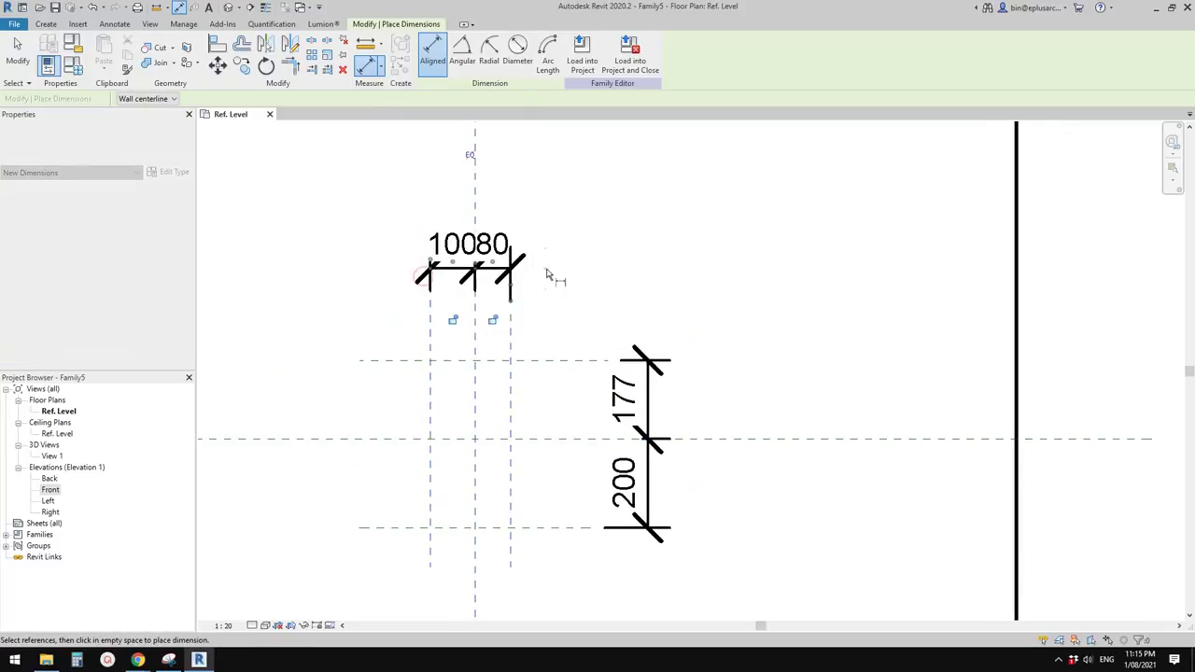
key(Escape)
key(Escape)
Apply the EQ constraint to both dimension strings so the new reference planes are centred in each direction
click(508, 269)
click(471, 150)
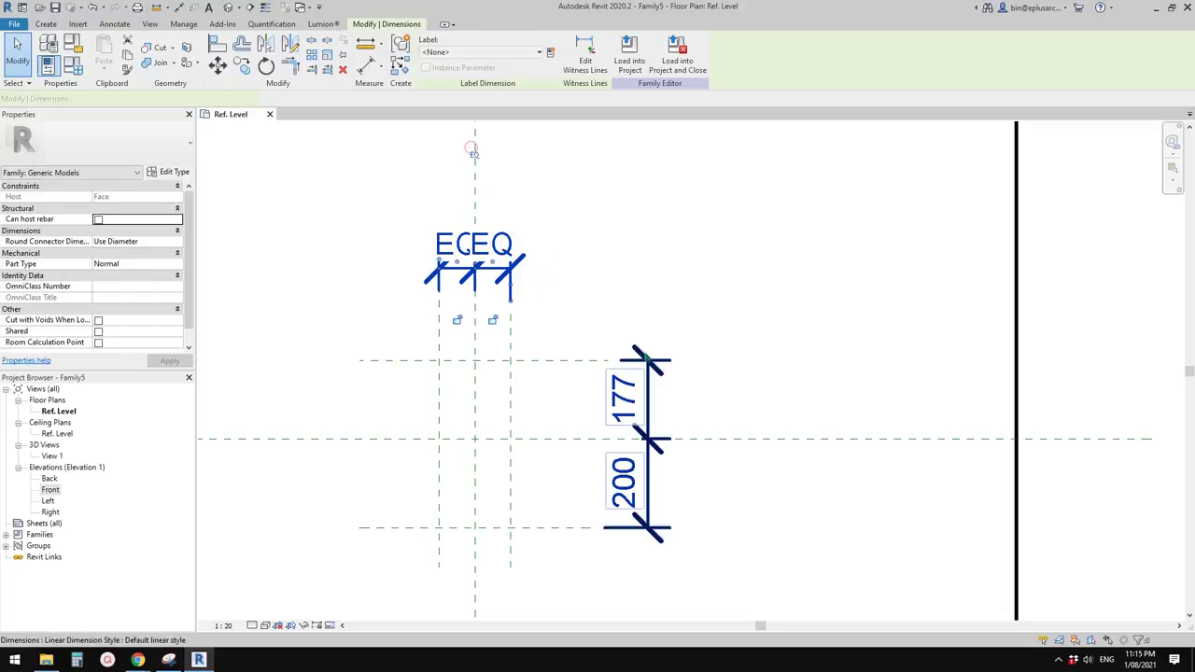
click(652, 464)
click(533, 444)
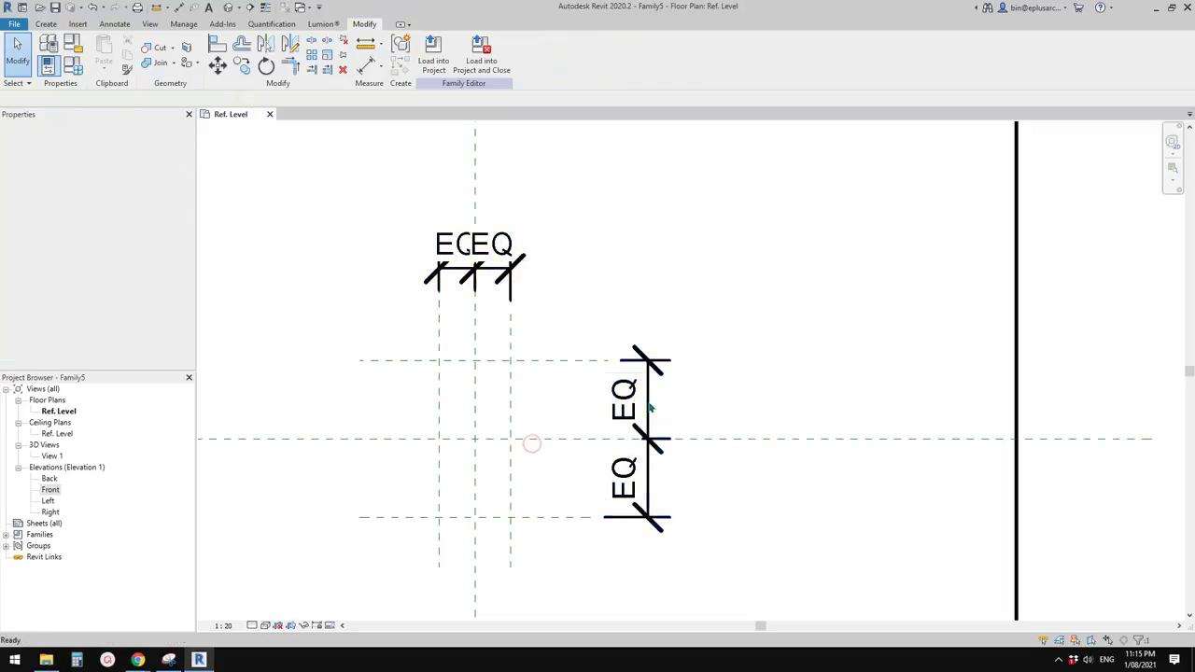
Add an overall aligned dimension between the upper and lower horizontal reference planes, outside the EQ string
key(i)
scroll(550, 362, down, 1)
click(555, 360)
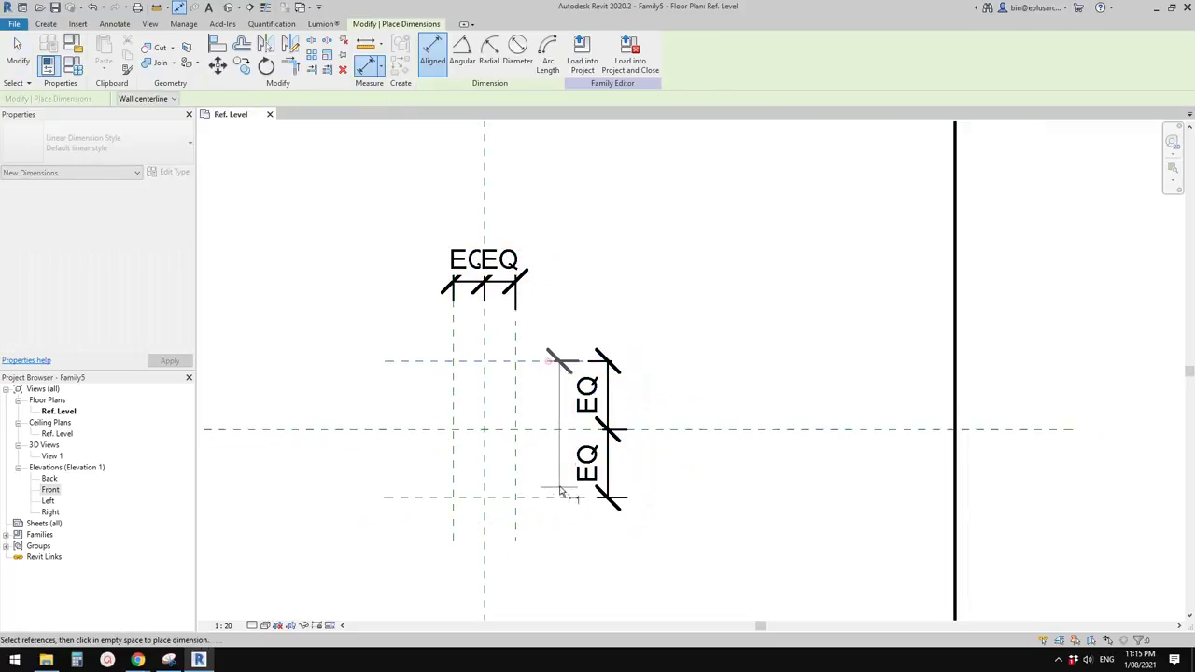
click(550, 498)
click(663, 482)
click(664, 486)
Add an overall aligned dimension between the outer left and right vertical reference planes, placed above their EQ string
click(520, 356)
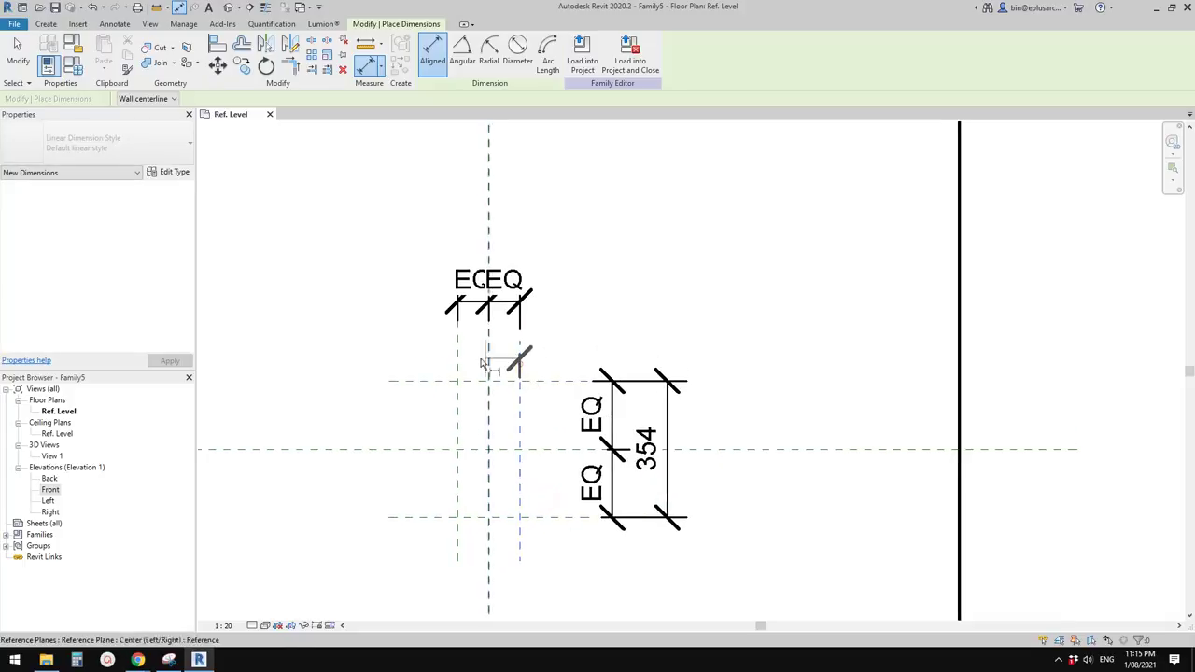
click(457, 355)
click(421, 240)
key(Escape)
key(Escape)
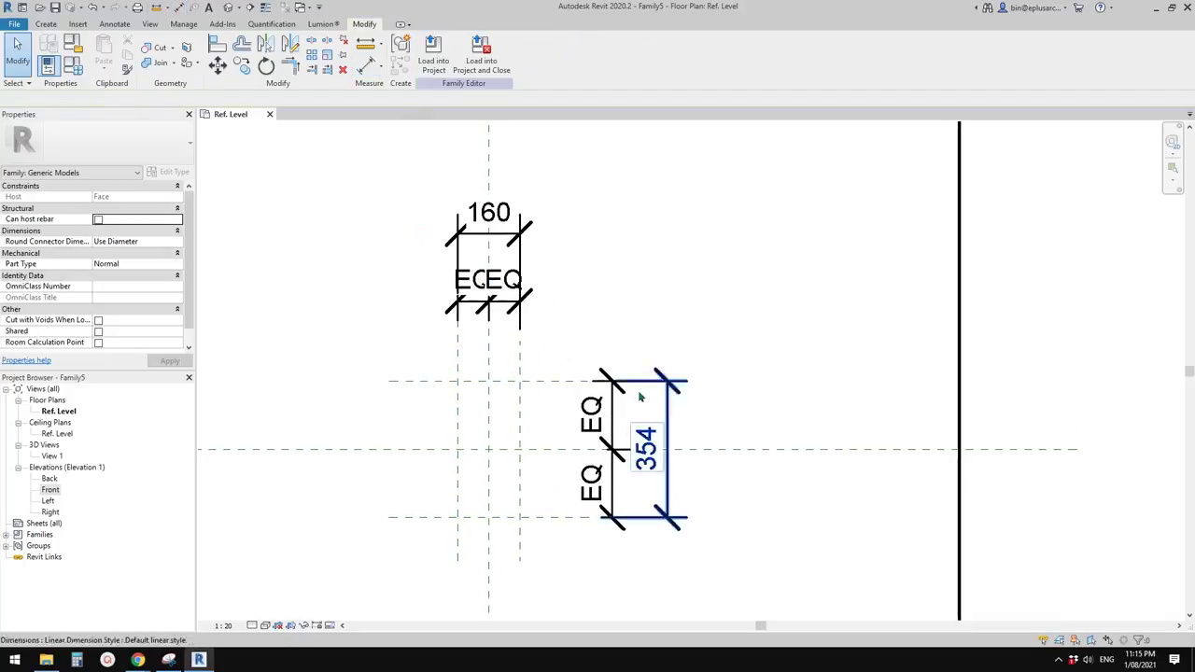
Move the upper horizontal reference plane so the overall distance between the upper and lower planes is 240 mm
scroll(541, 377, up, 2)
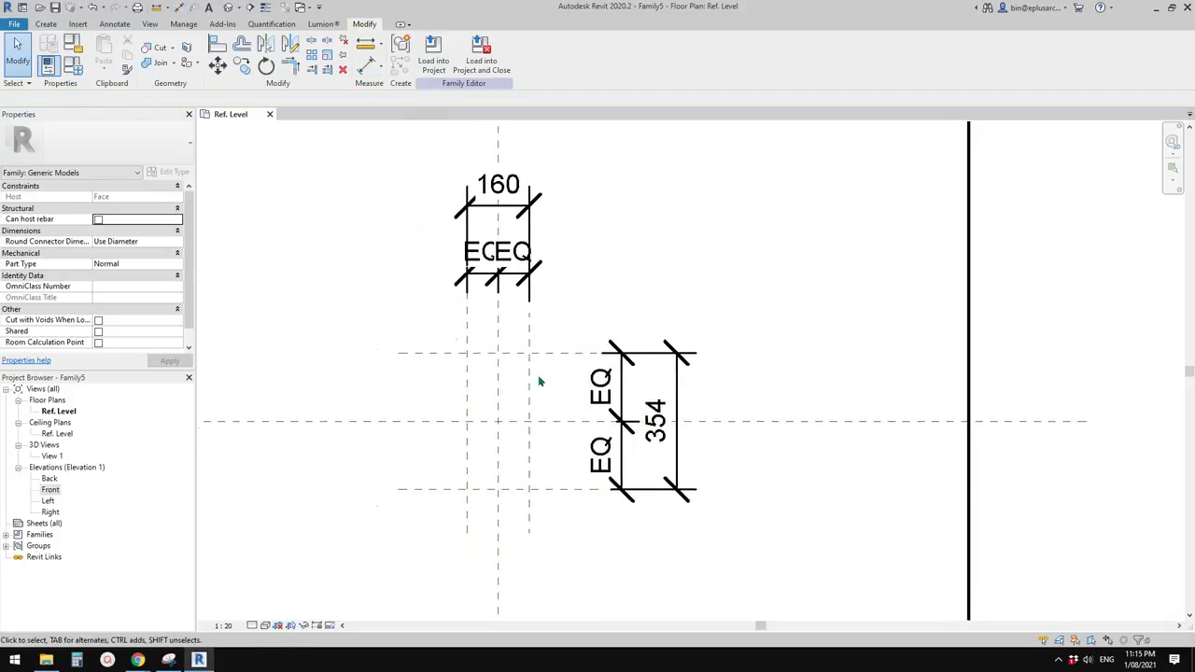
click(577, 350)
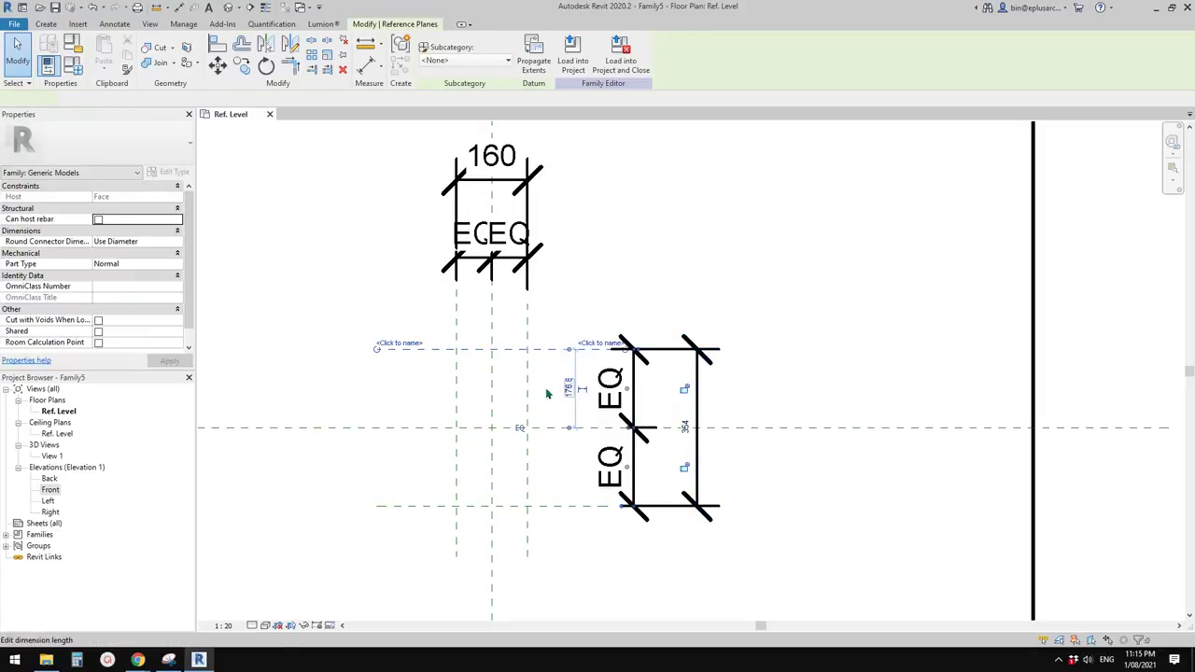
scroll(555, 387, up, 1)
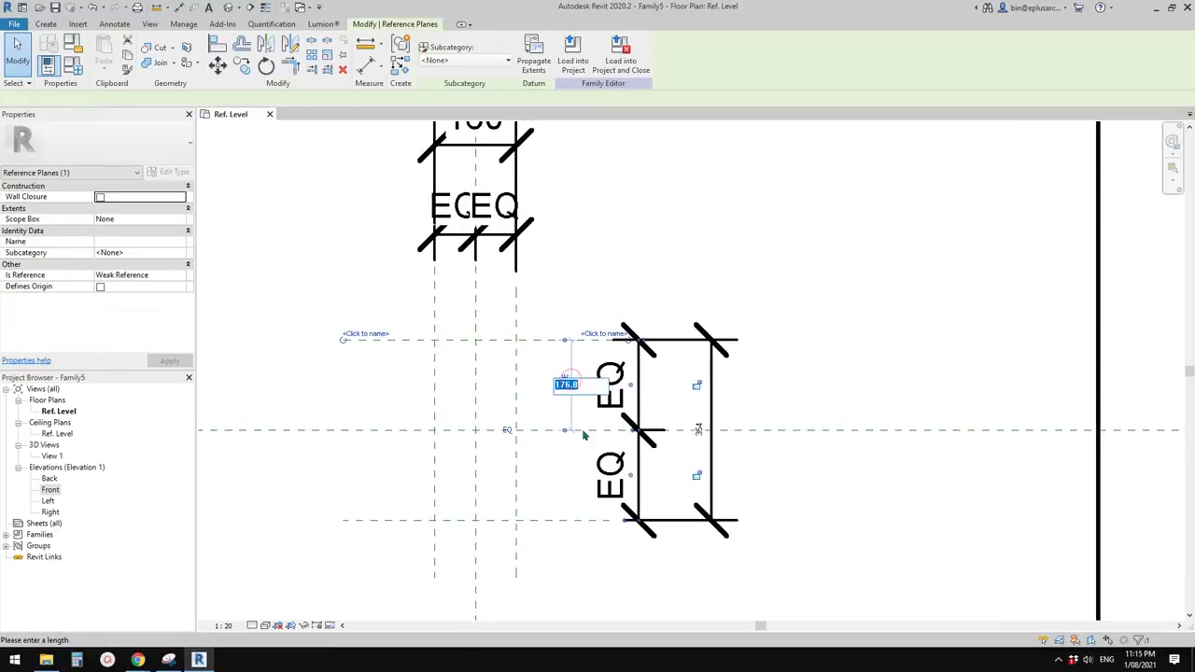
middle_drag(563, 429, 559, 444)
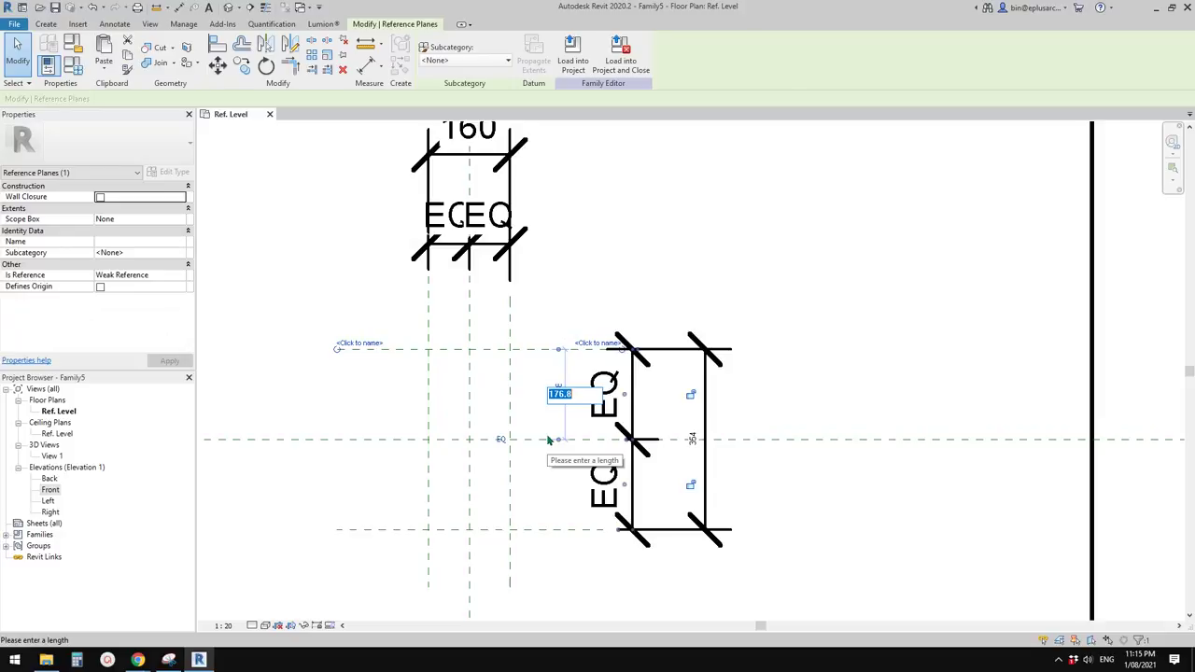
click(541, 301)
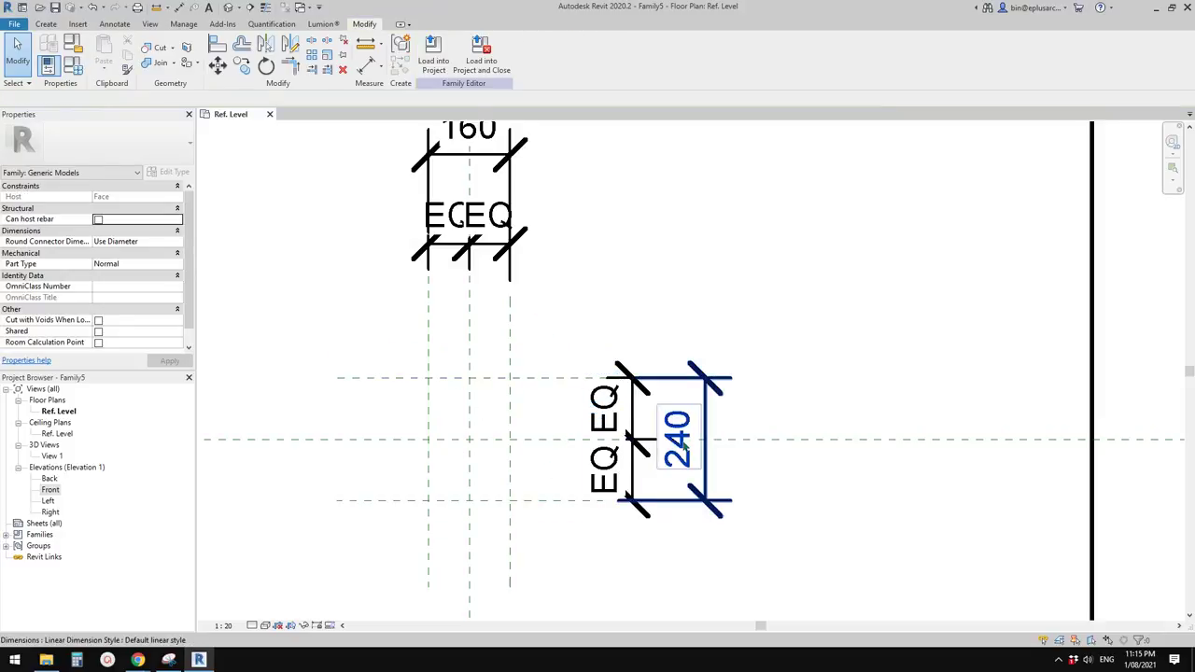
middle_drag(573, 393, 569, 407)
Move the right vertical reference plane so the overall distance between the outer vertical planes is 120 mm
mouse_move(509, 350)
middle_down()
mouse_move(507, 360)
mouse_move(499, 349)
mouse_move(511, 340)
middle_up()
click(498, 336)
scroll(490, 353, down, 1)
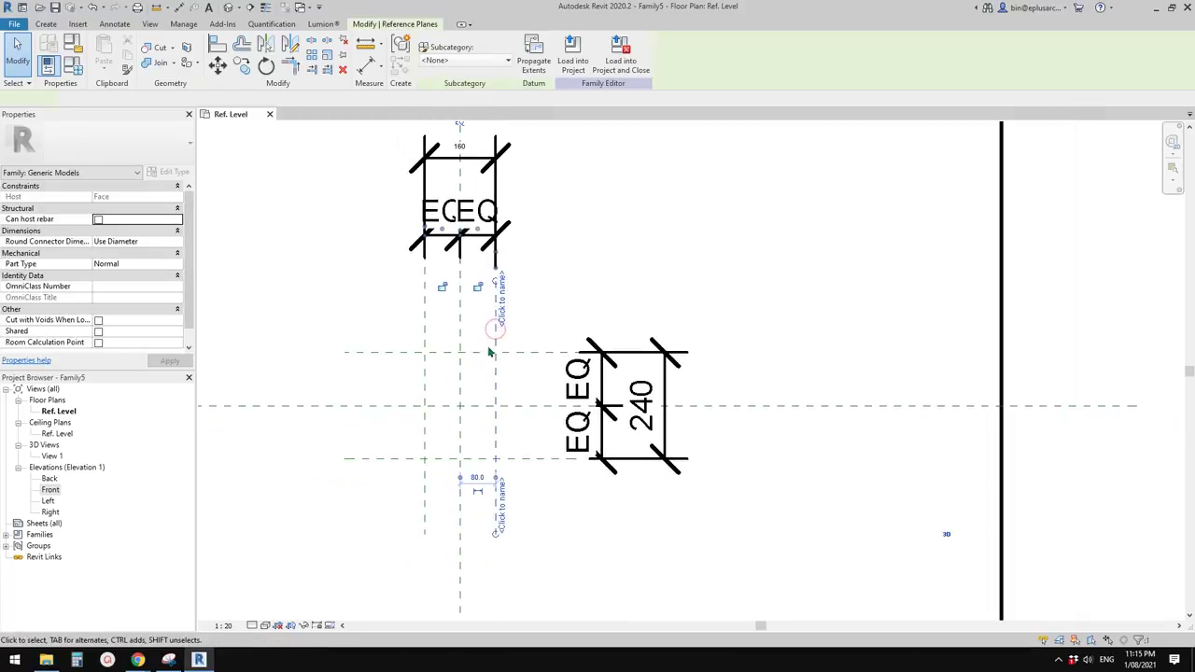
scroll(470, 327, up, 1)
scroll(478, 336, down, 1)
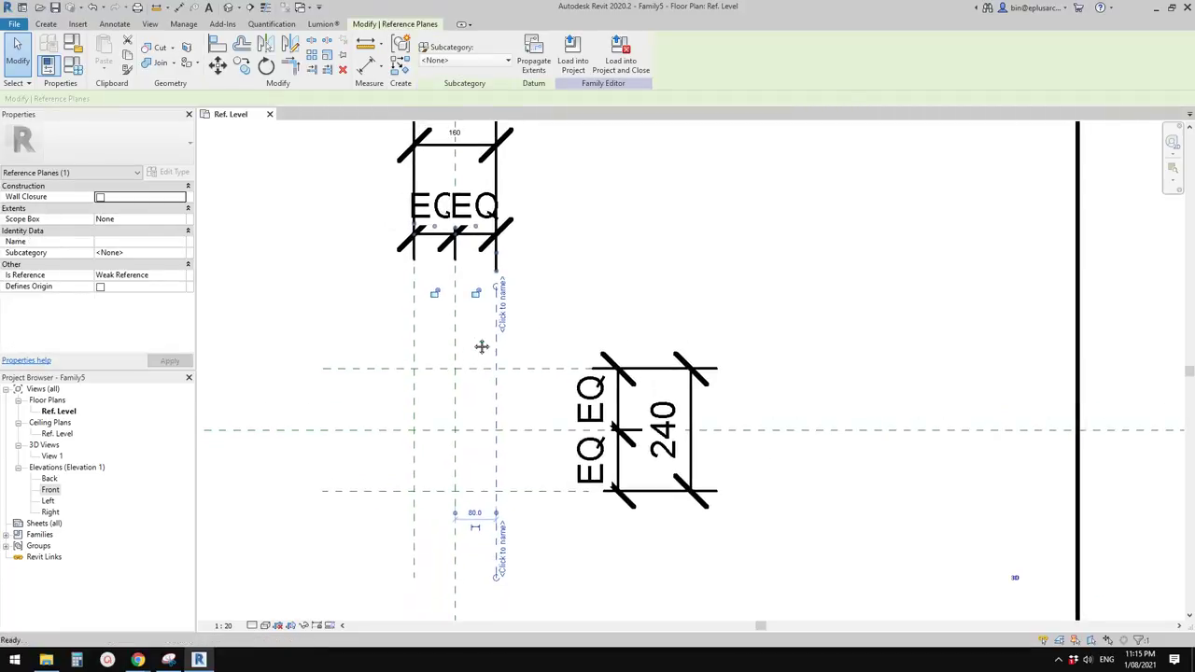
scroll(488, 325, down, 1)
click(460, 168)
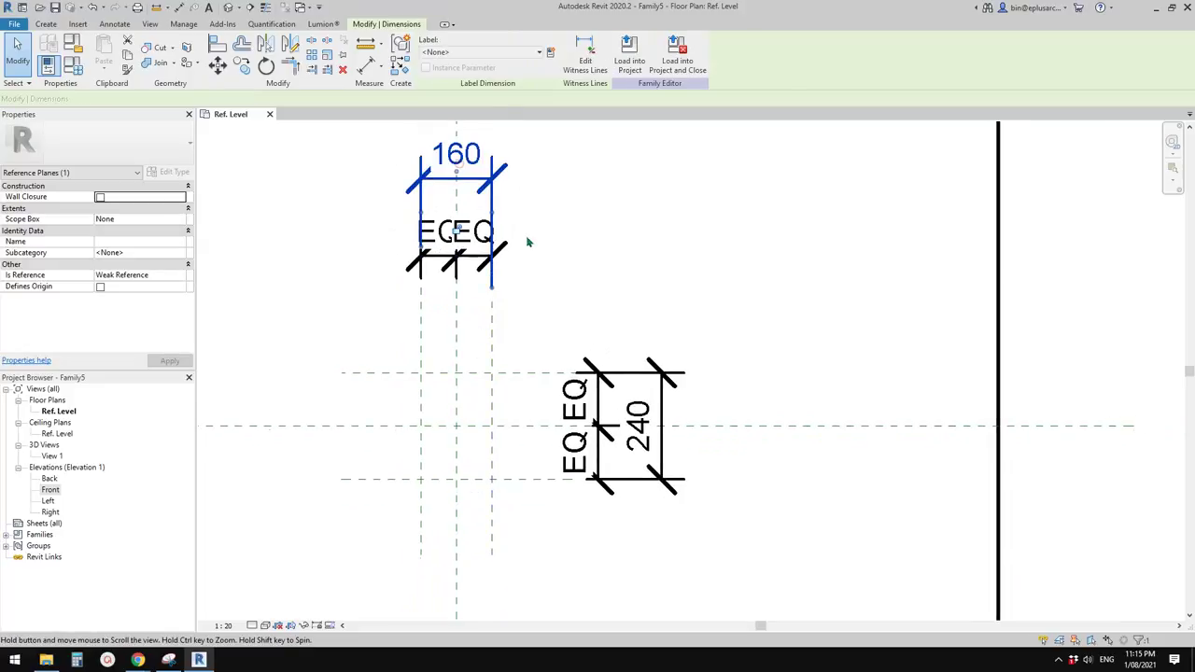
middle_drag(528, 240, 525, 251)
click(499, 358)
click(494, 356)
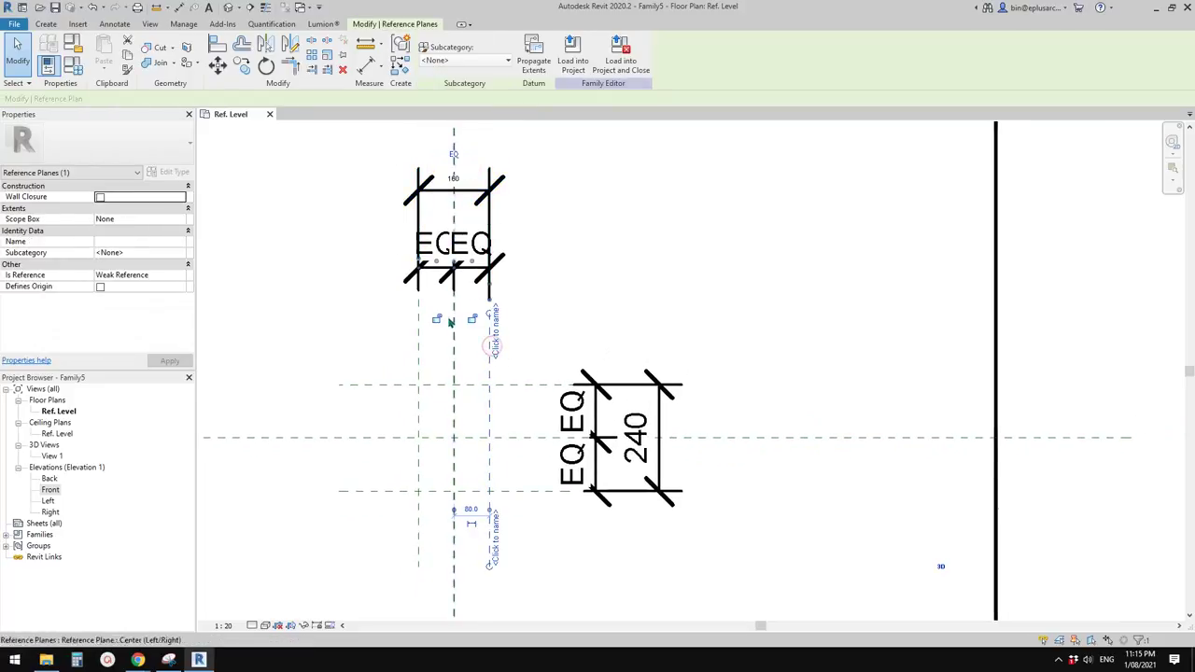
middle_drag(546, 461, 540, 465)
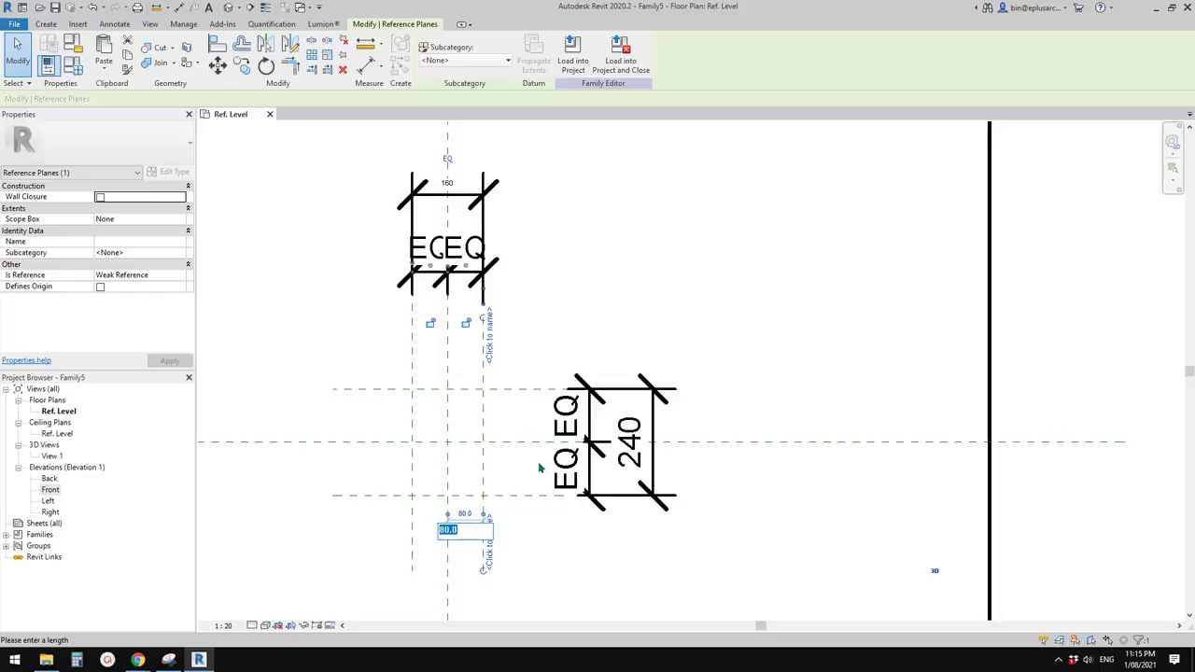
key(Return)
key(Escape)
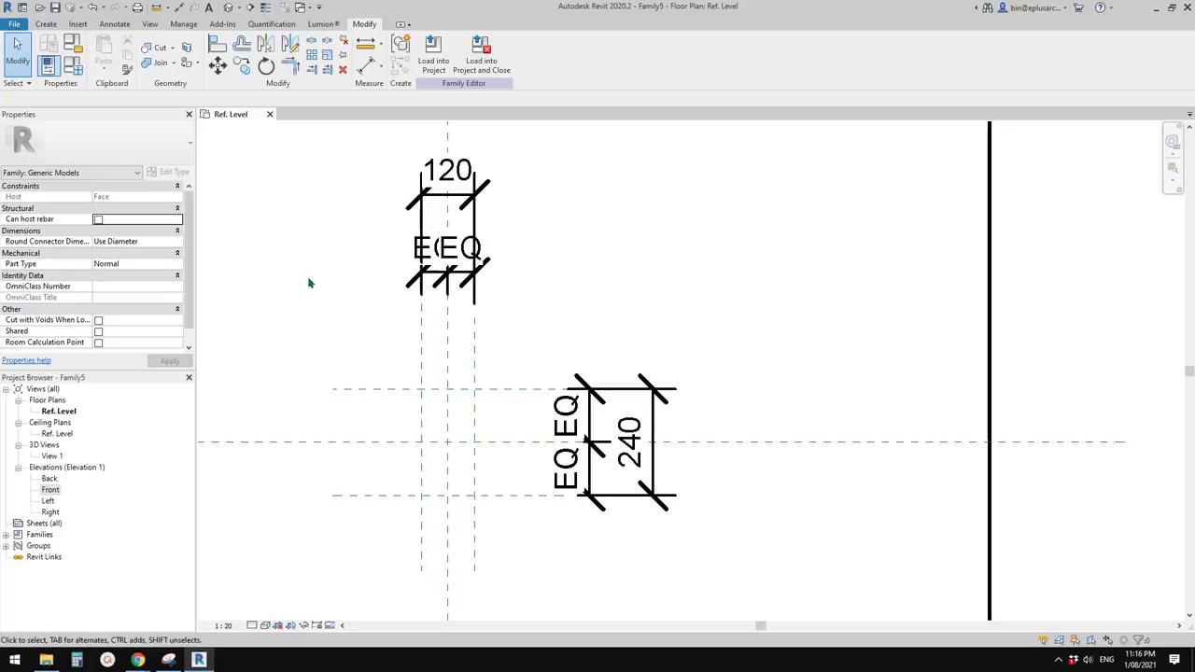
In the Front elevation, draw a horizontal reference plane about 70 mm above Ref. Level, crossing the three vertical planes
scroll(456, 437, up, 2)
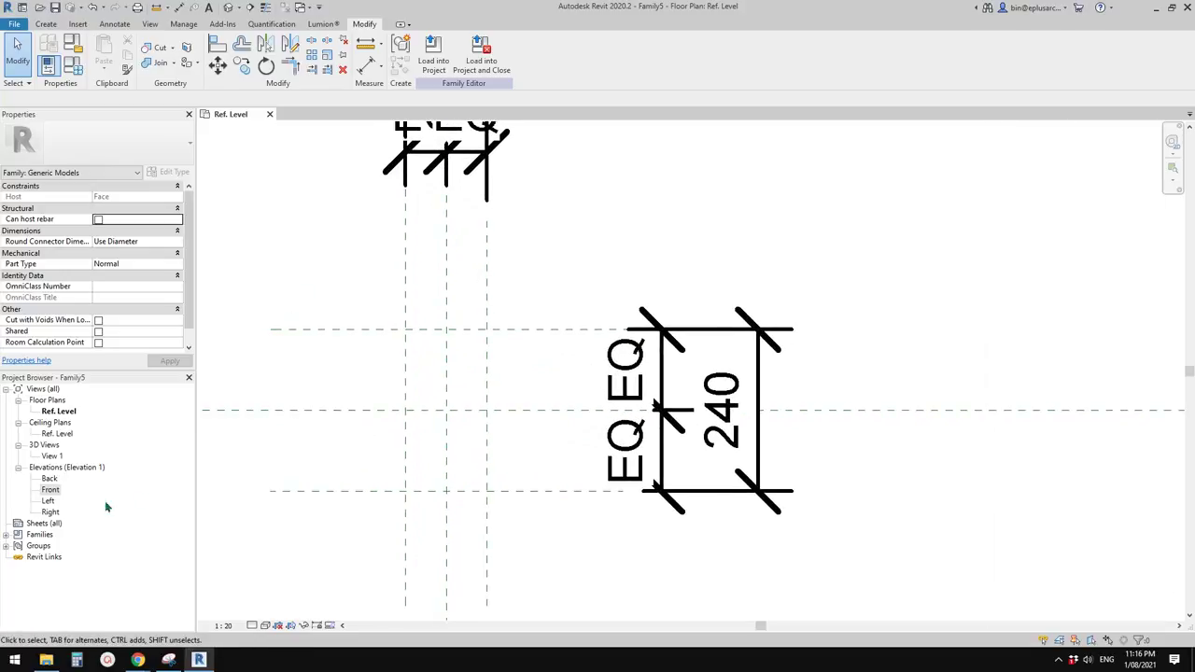
double_click(48, 490)
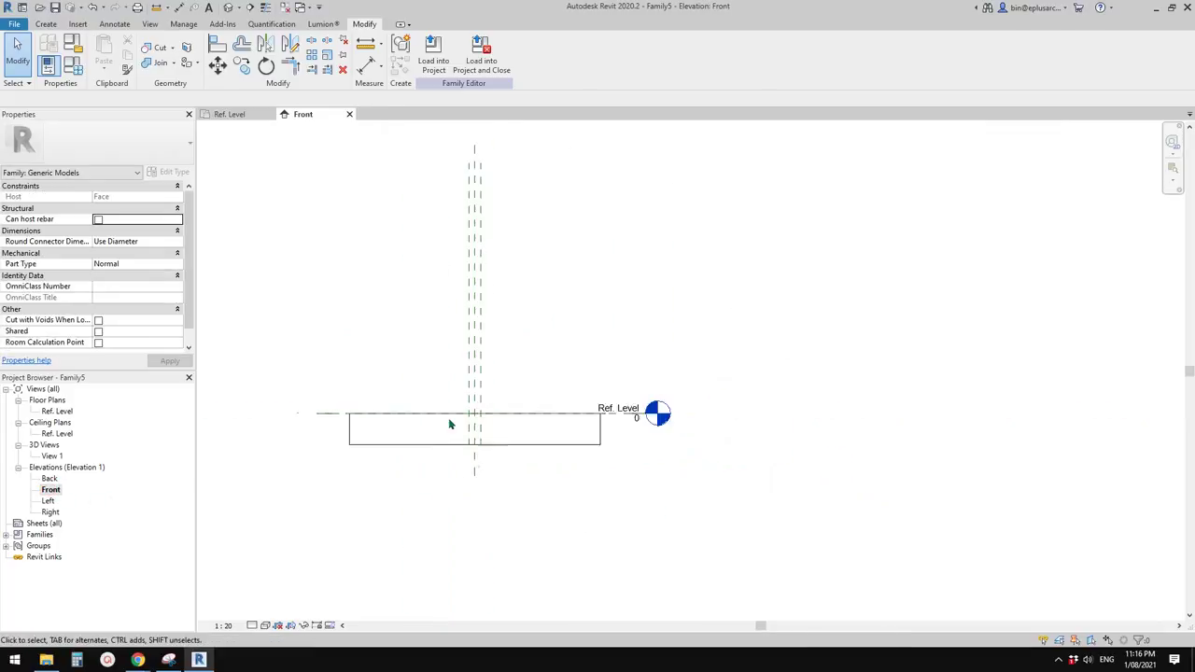
scroll(413, 421, up, 1)
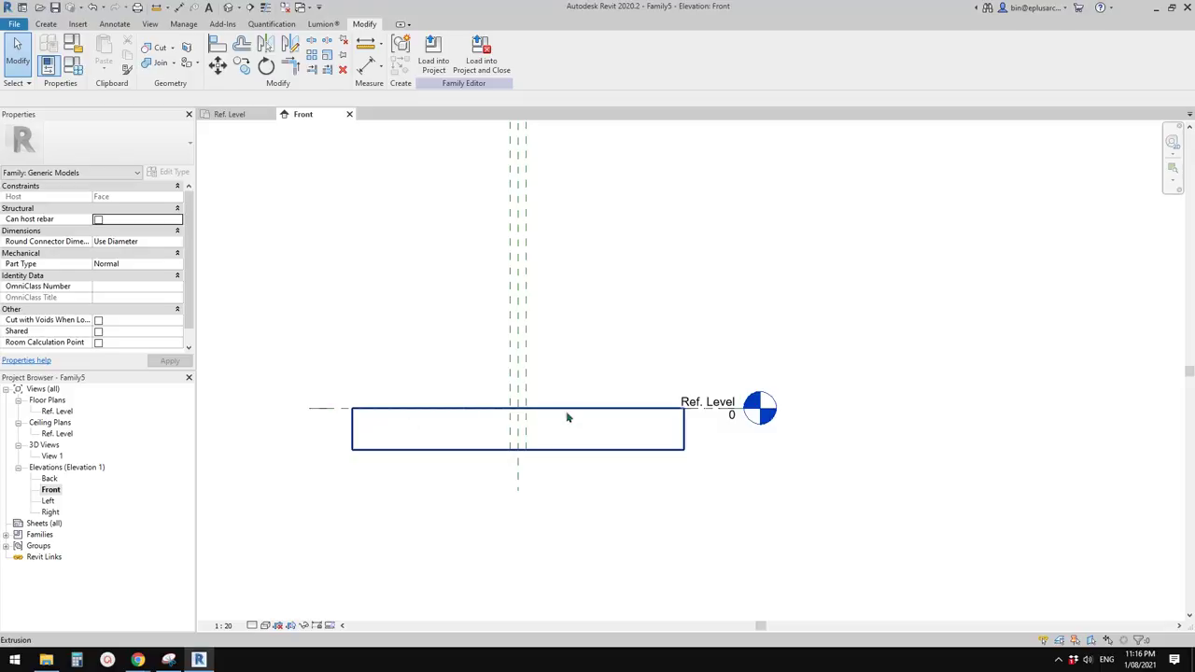
scroll(551, 414, up, 1)
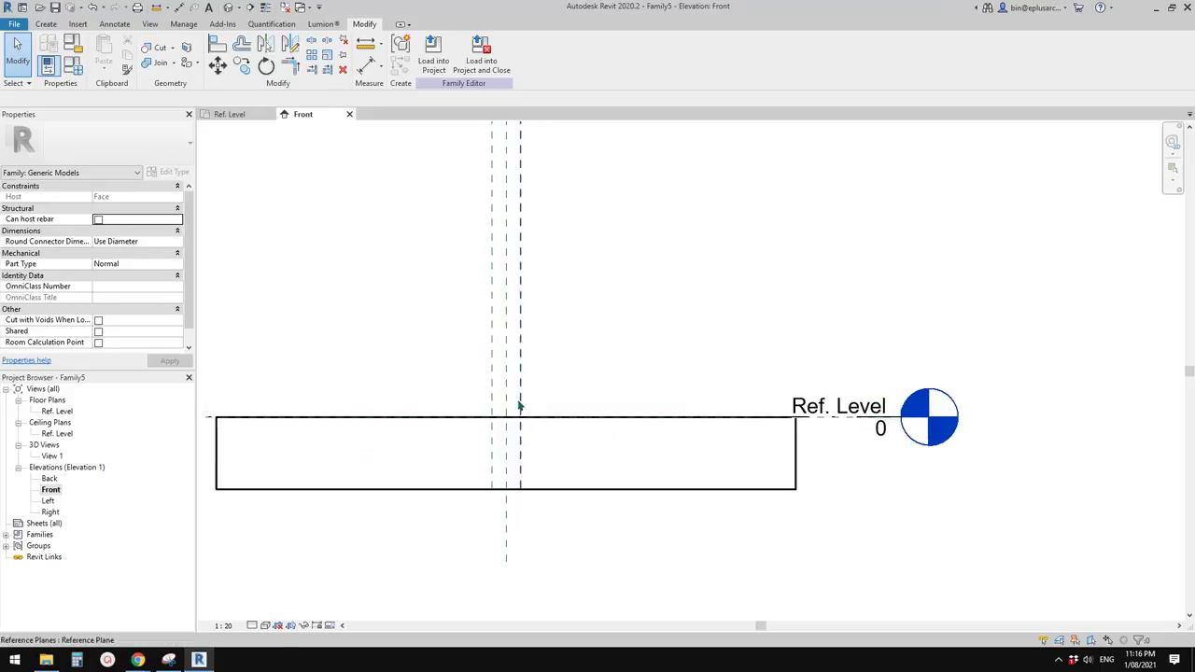
key(r)
key(p)
click(435, 402)
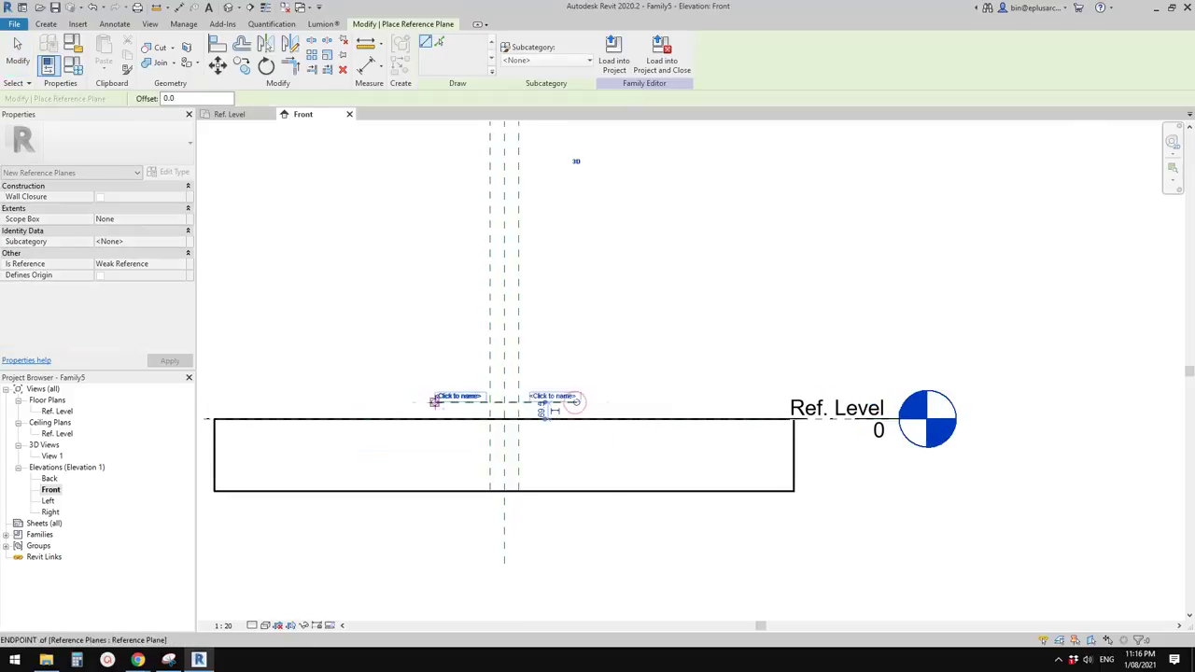
key(Escape)
key(Escape)
Add an aligned dimension between Ref. Level and the new horizontal reference plane
key(d)
key(i)
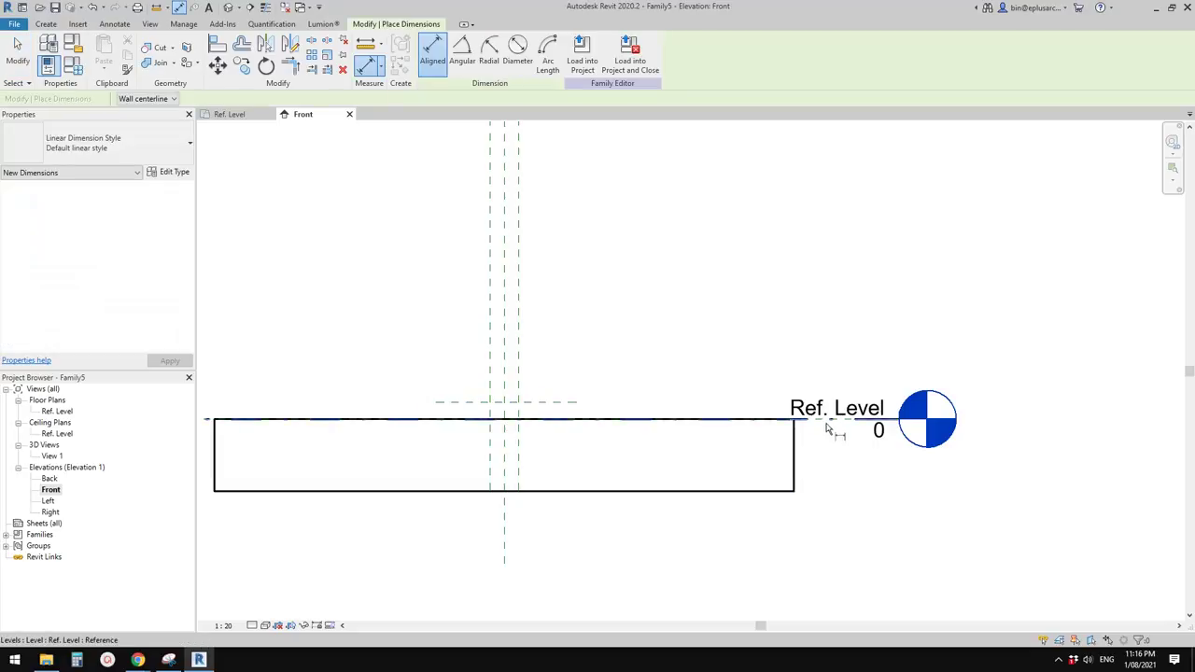
click(827, 421)
click(551, 402)
click(612, 371)
click(583, 402)
click(557, 404)
key(Escape)
key(Escape)
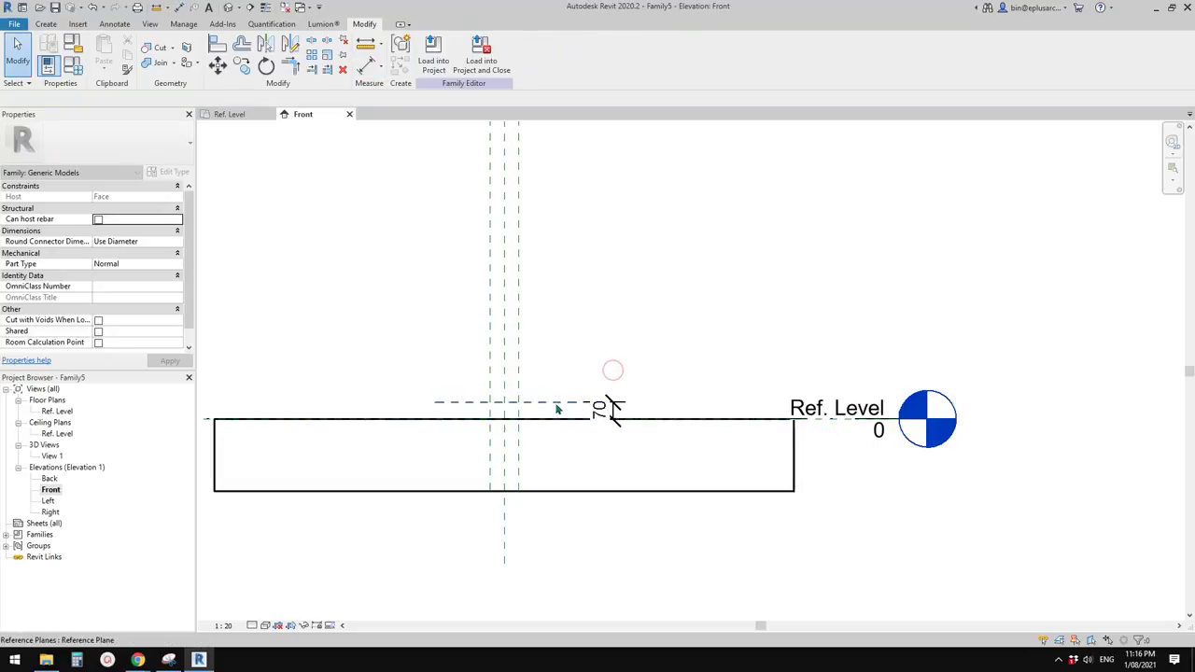
Set the horizontal reference plane's distance above Ref. Level to 10 mm
scroll(555, 406, up, 1)
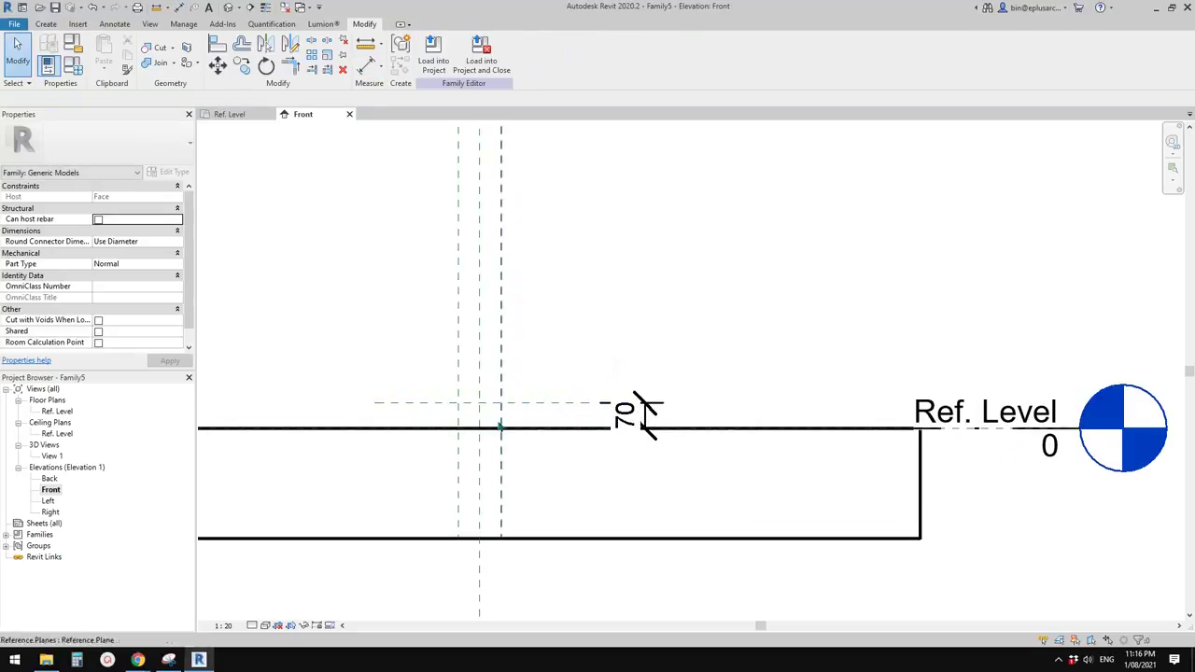
click(552, 404)
scroll(643, 407, up, 1)
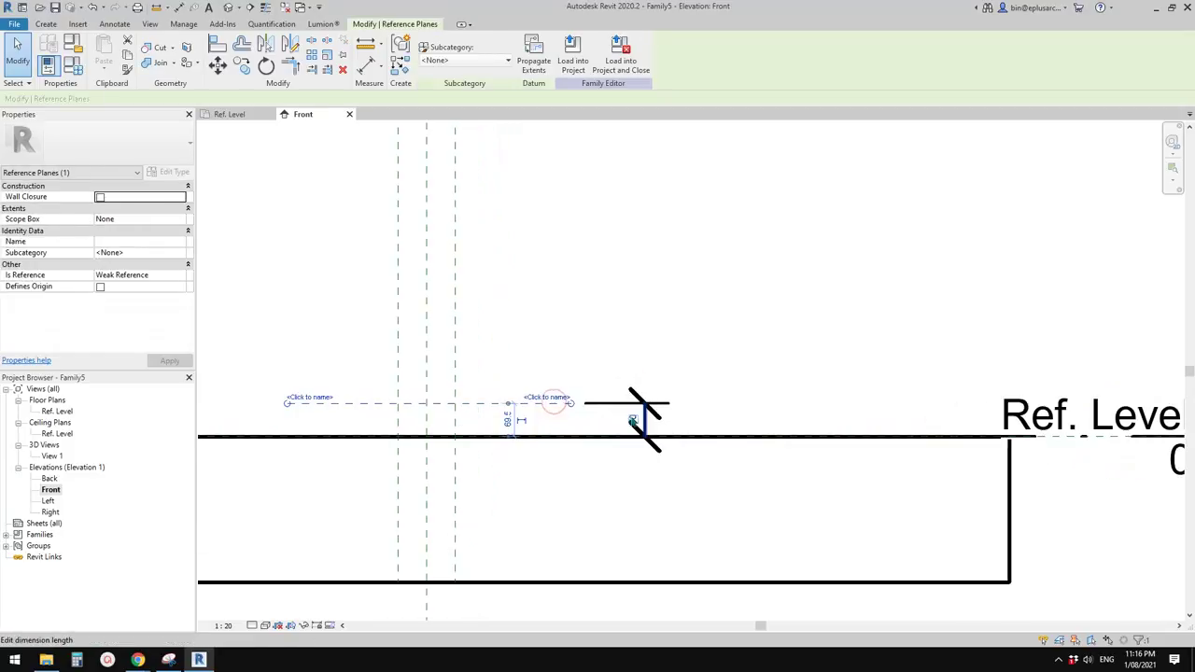
click(631, 420)
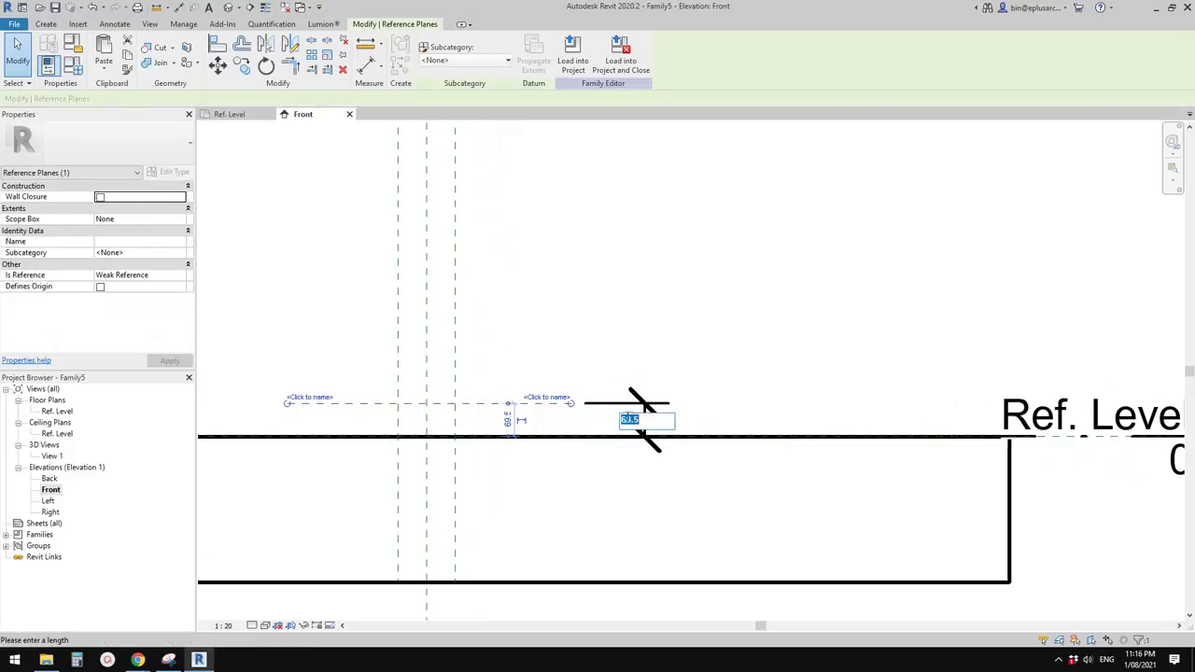
text(10)
key(Return)
click(607, 322)
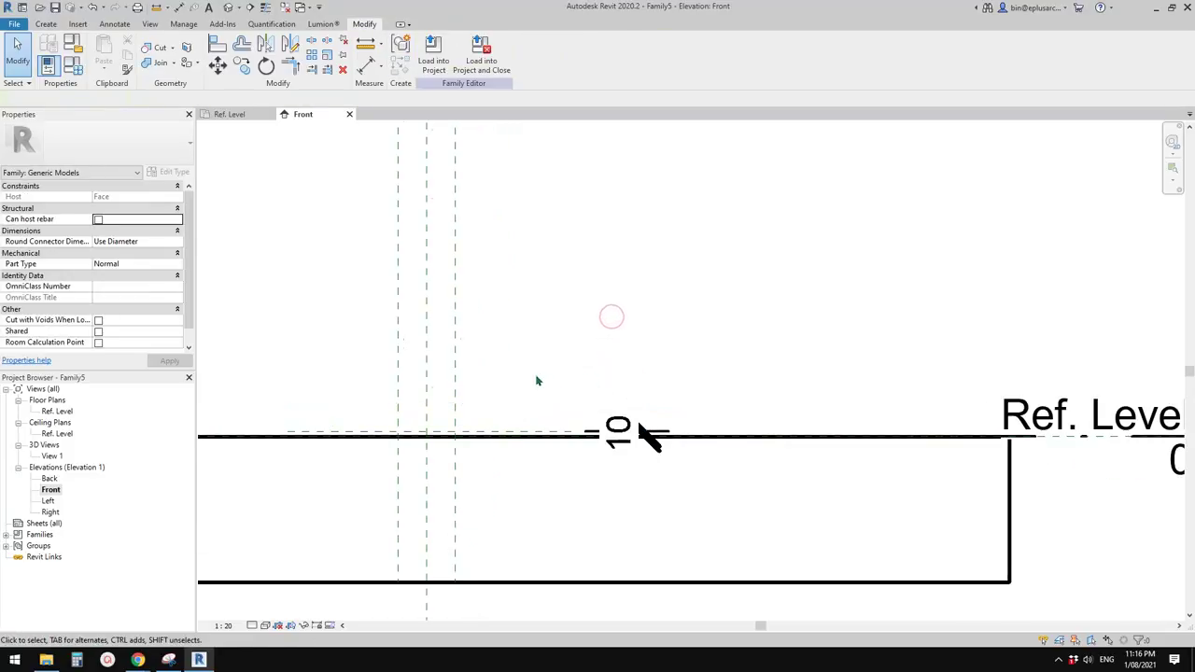
In the Ref. Level plan, start an extrusion, sketch a 120 by 240 mm rectangle between the outer reference planes and lock its sides to them
double_click(57, 411)
scroll(252, 416, up, 2)
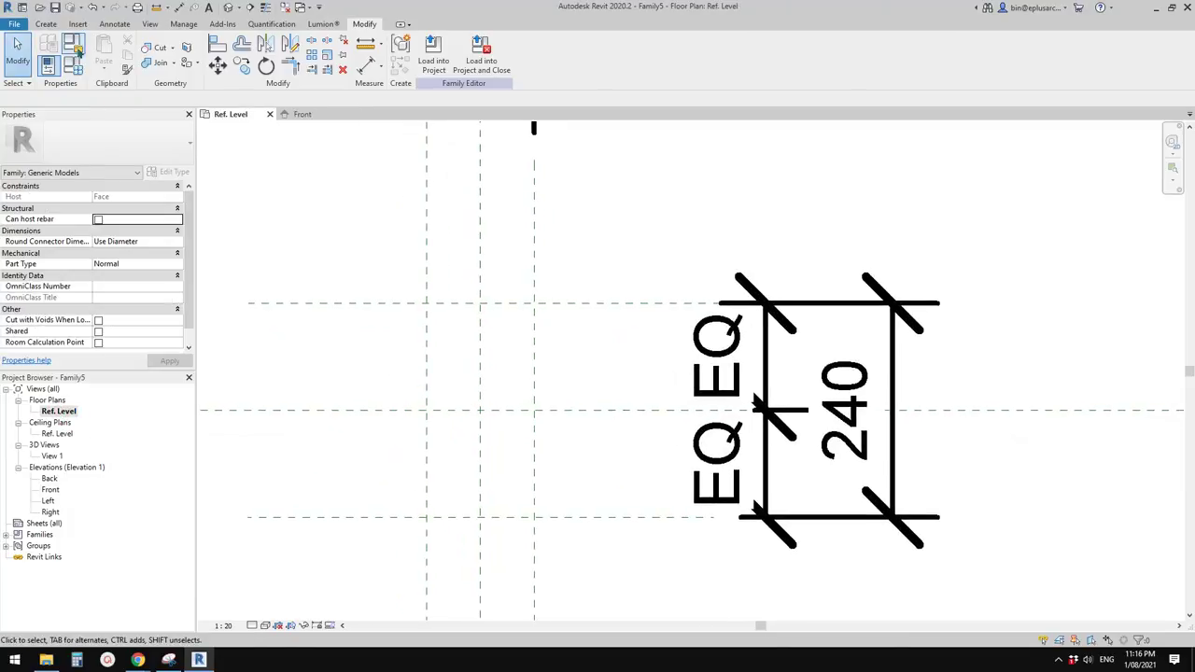
click(46, 24)
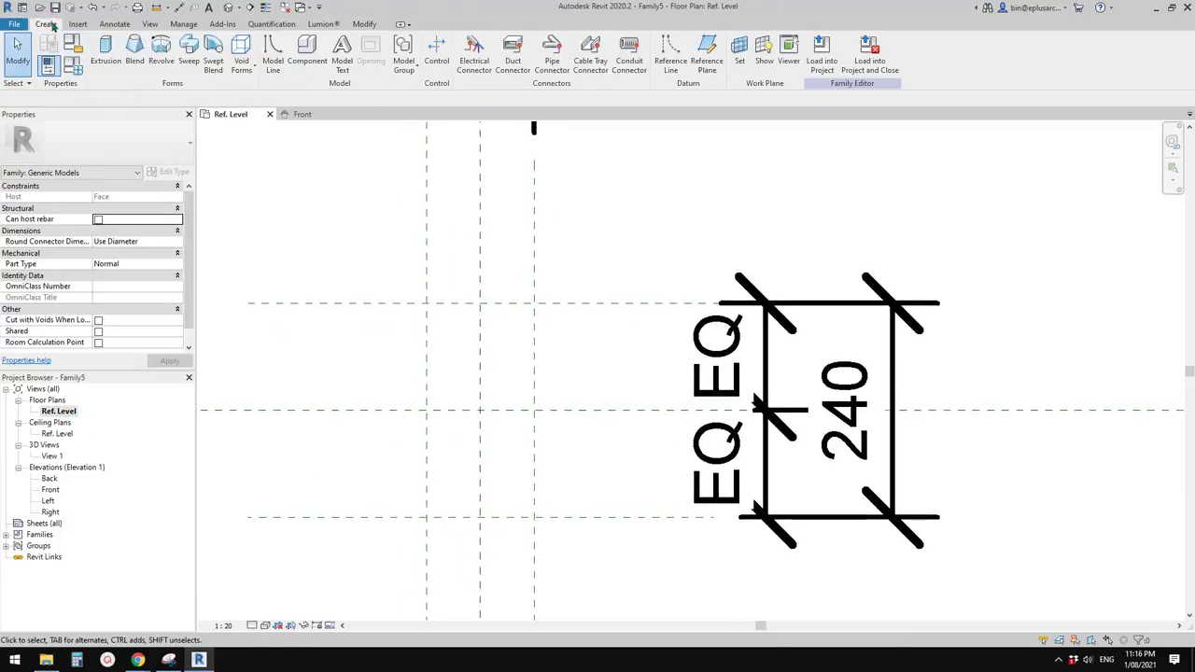
click(105, 58)
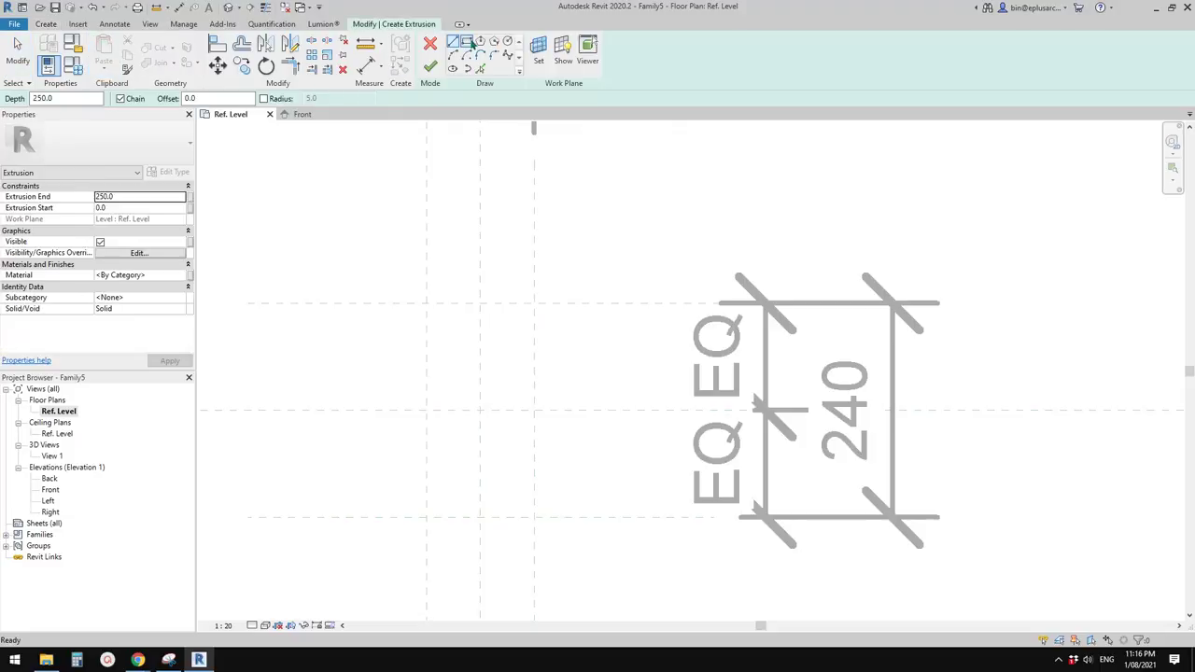
click(427, 304)
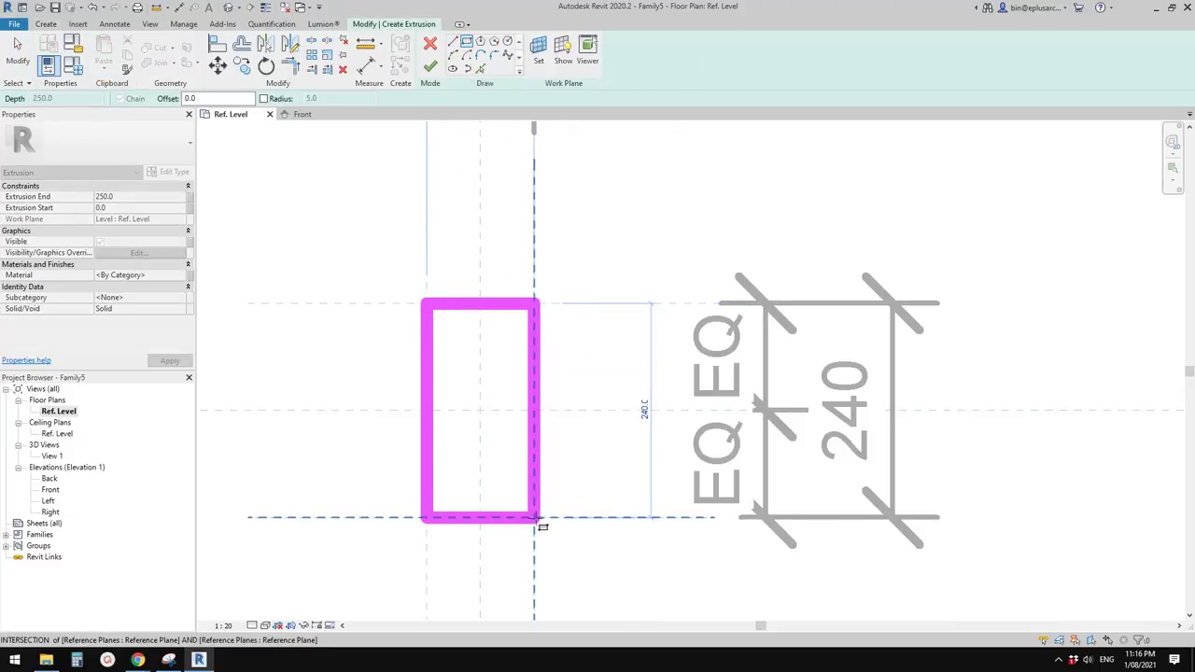
click(538, 518)
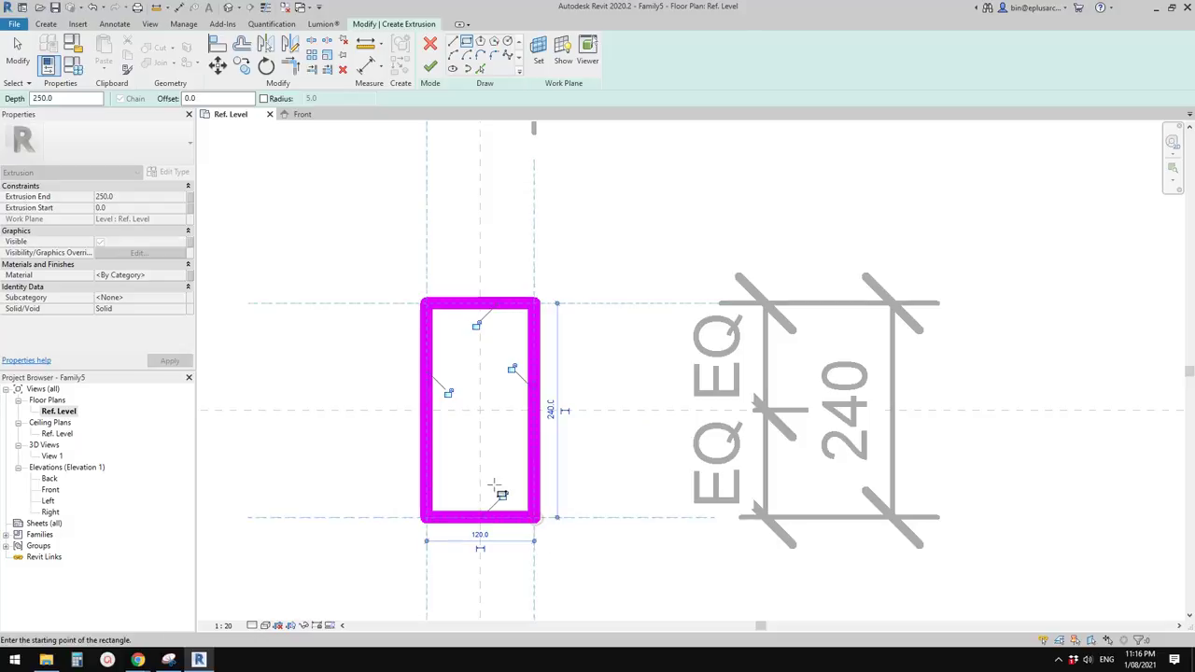
click(511, 368)
click(449, 393)
Finish the extrusion, then in the Front elevation align its top face to the reference plane 10 mm above Ref. Level and lock it
double_click(49, 489)
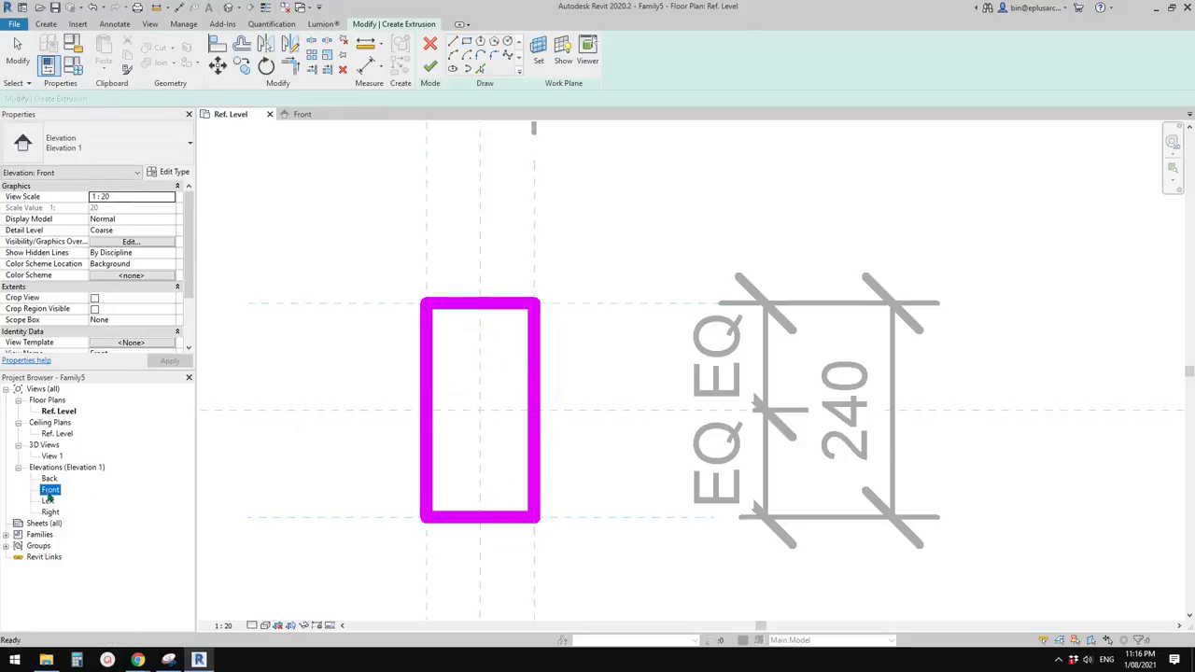
click(428, 66)
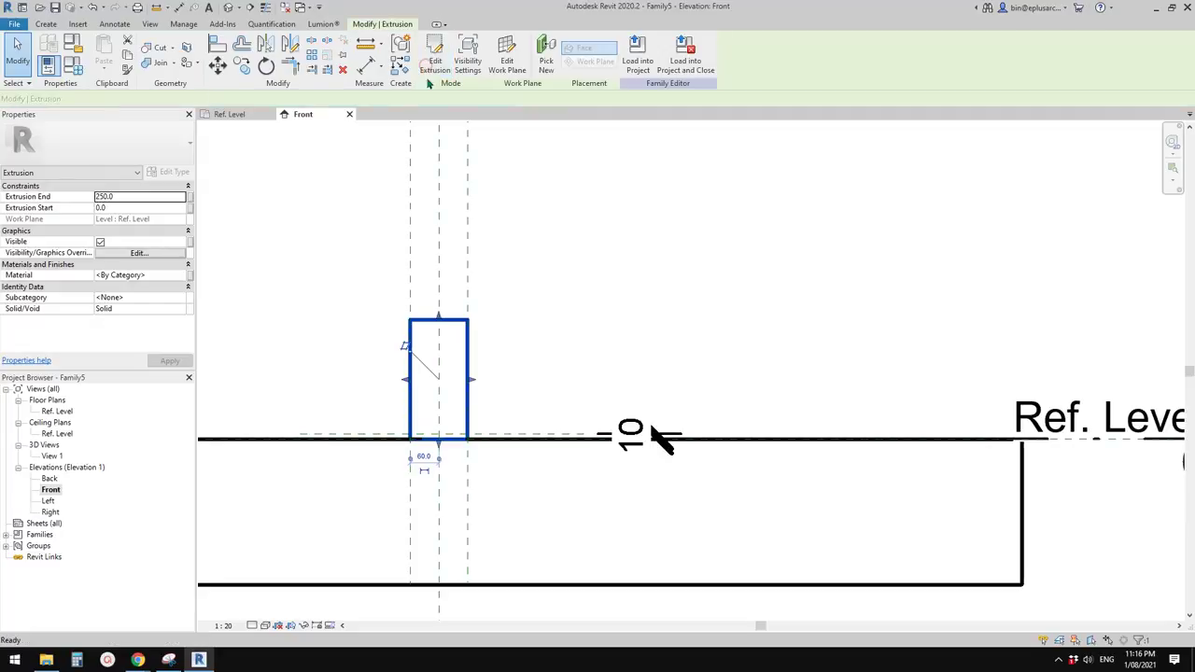
scroll(443, 462, up, 2)
drag(444, 221, 548, 424)
click(465, 415)
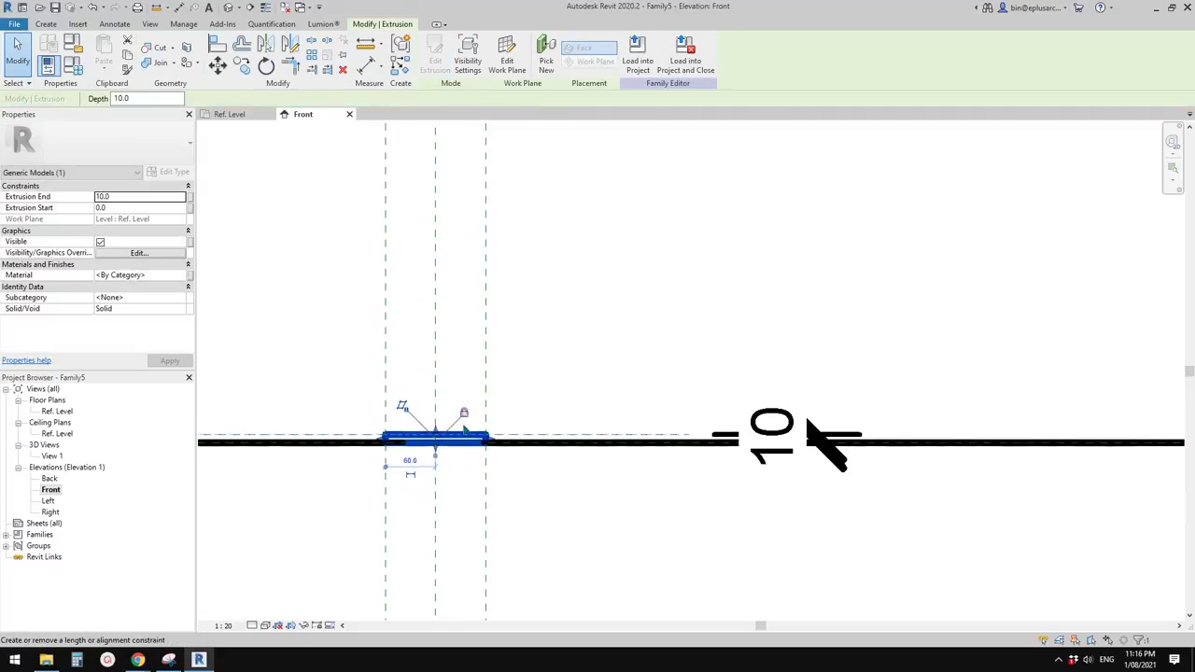
Snap the base plate extrusion's bottom face to Ref. Level and deselect the plate
scroll(436, 452, up, 2)
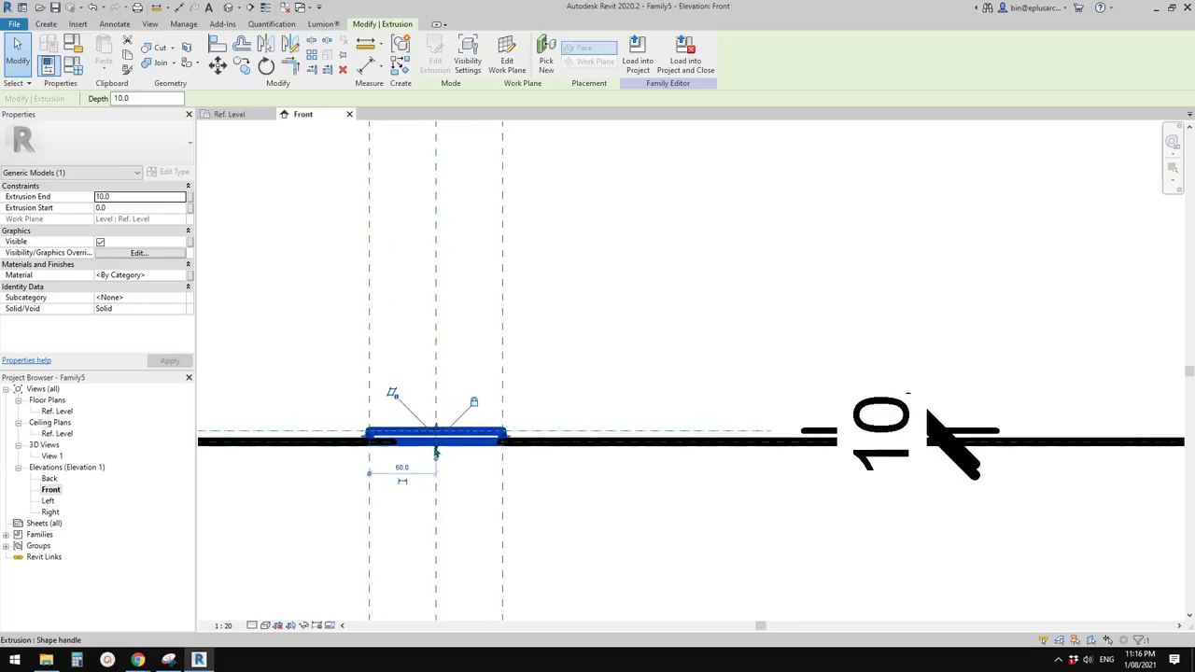
drag(435, 452, 449, 451)
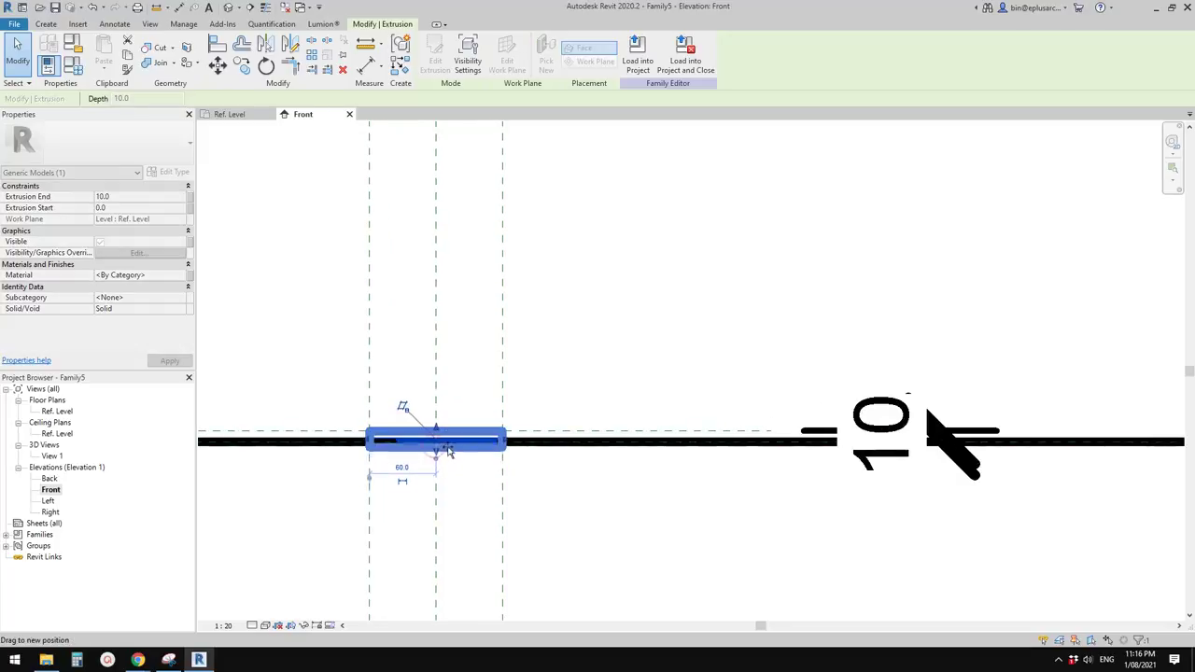
click(671, 464)
scroll(566, 365, down, 1)
key(Escape)
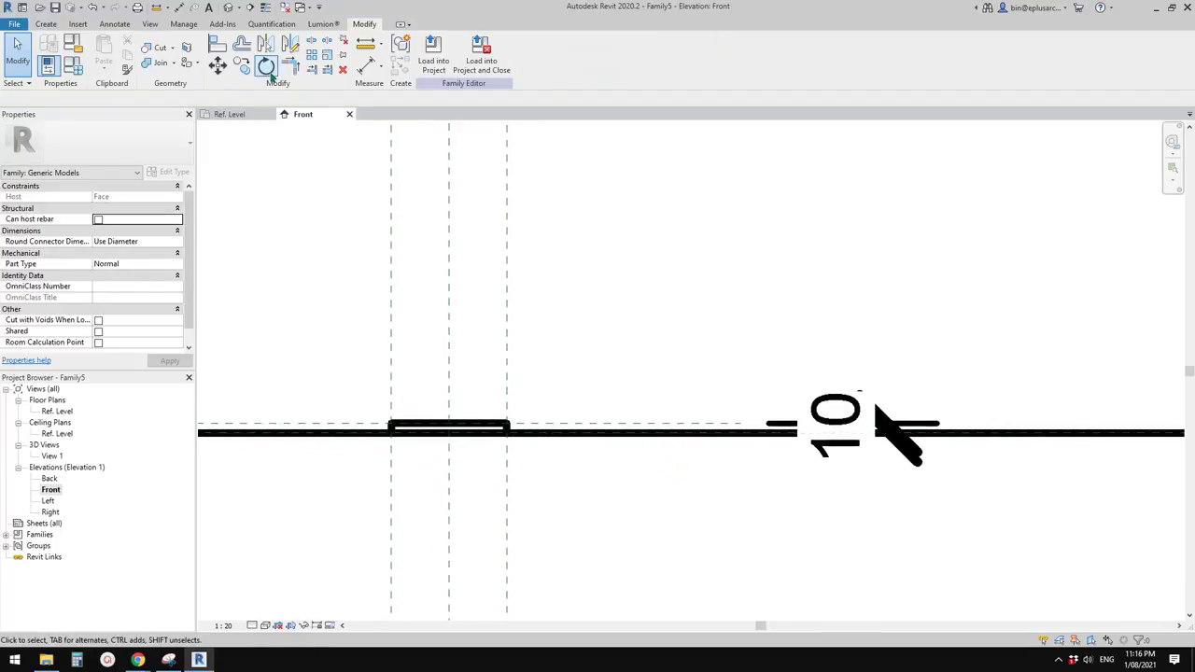
Inspect the base plate on its host in the default 3D view and close the other open views
click(228, 8)
mouse_move(387, 158)
shift+middle_down()
mouse_move(470, 265)
mouse_move(670, 256)
mouse_move(561, 200)
mouse_move(632, 326)
mouse_move(568, 286)
shift+middle_up()
click(285, 8)
middle_drag(527, 208, 532, 213)
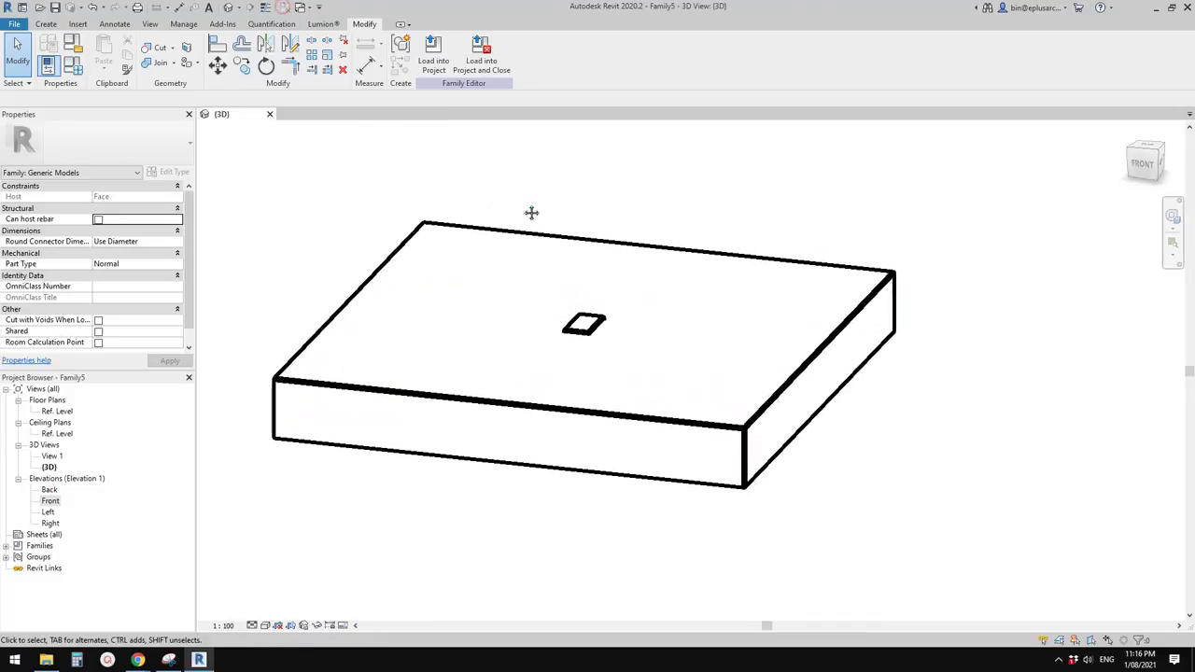
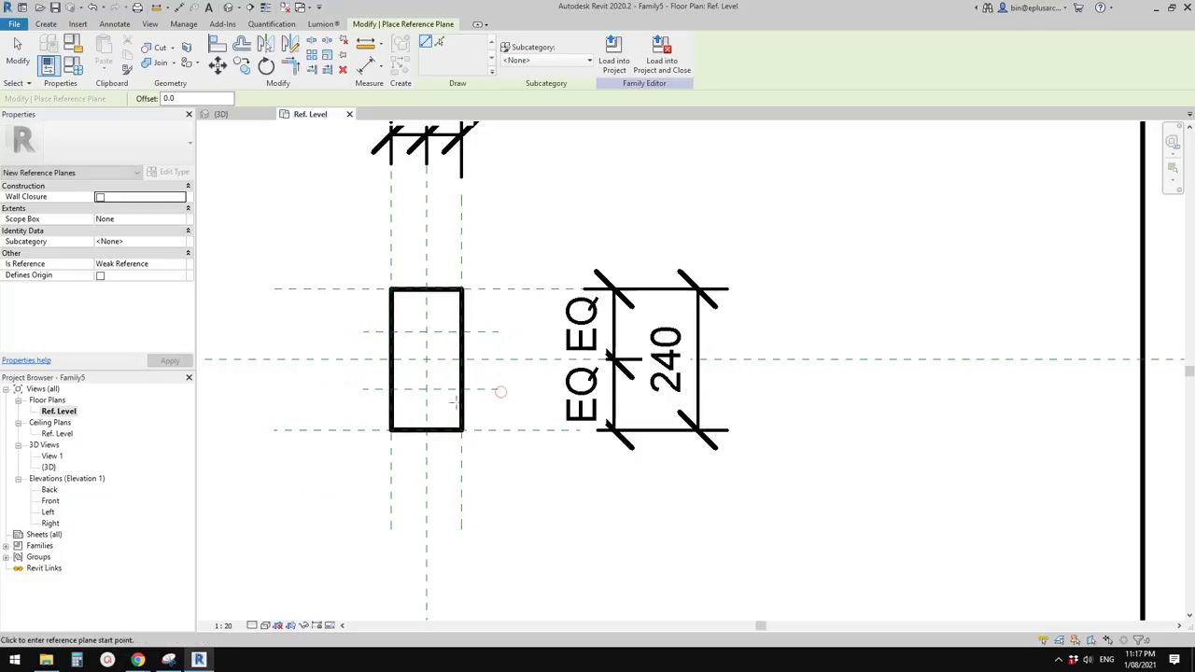
In the Ref. Level plan, draw two vertical reference planes about 71 mm apart inside the plate, one either side of the centre plane
click(447, 403)
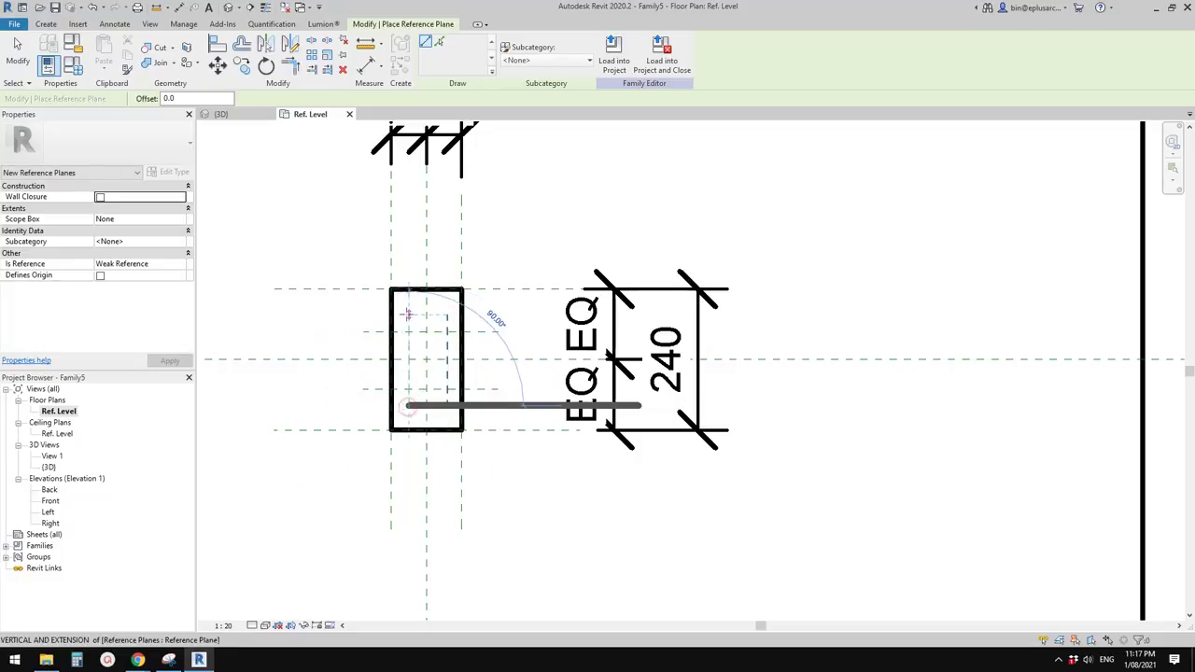
click(408, 315)
middle_drag(444, 339, 414, 344)
Dimension the two inner horizontal reference planes to the front/back centre plane and make the spacings equal
key(d)
key(i)
scroll(439, 345, up, 2)
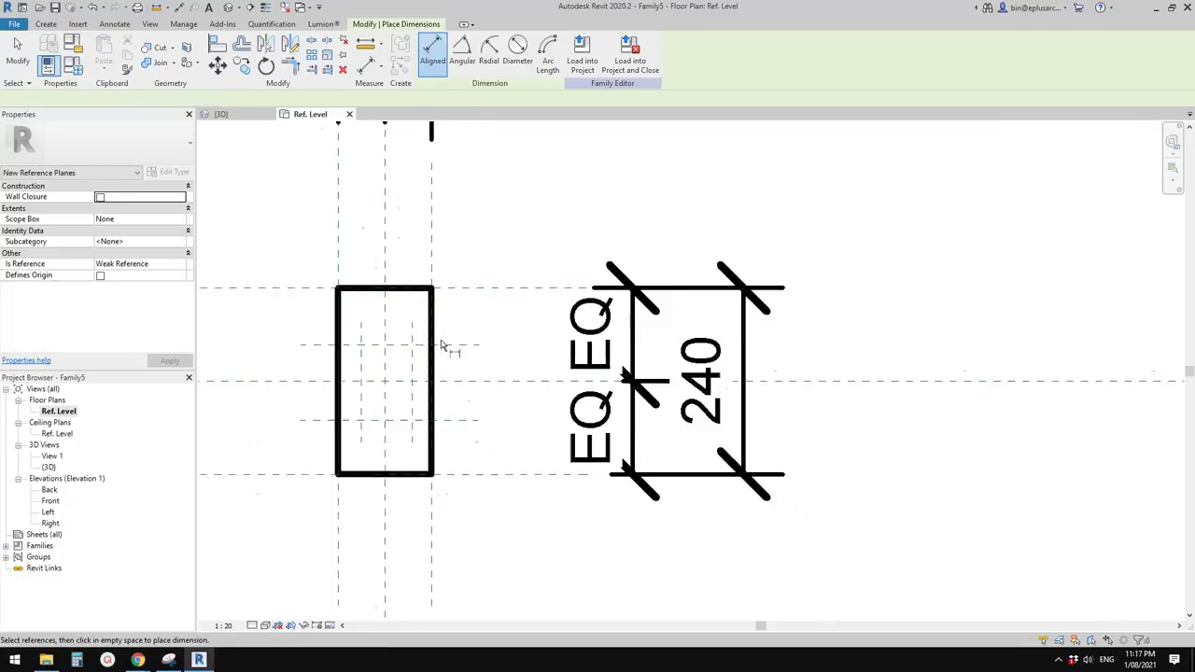
click(456, 344)
click(469, 388)
click(479, 433)
click(545, 423)
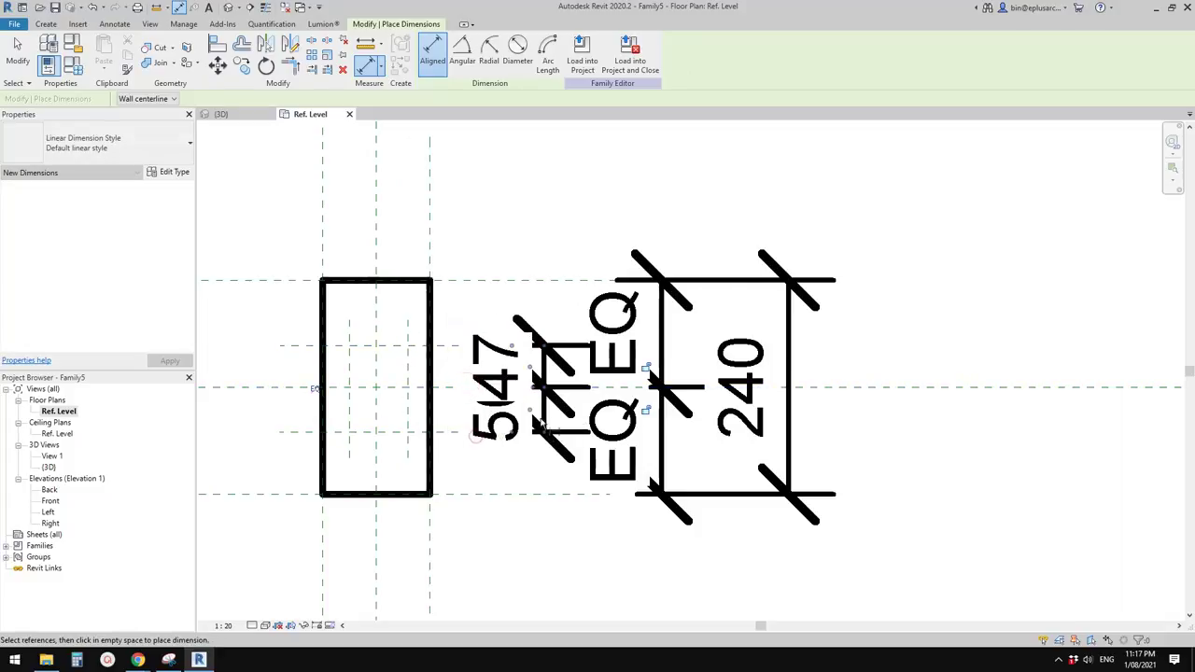
scroll(528, 429, down, 1)
Dimension the two inner vertical reference planes to the left/right centre plane and make the spacings equal
click(393, 382)
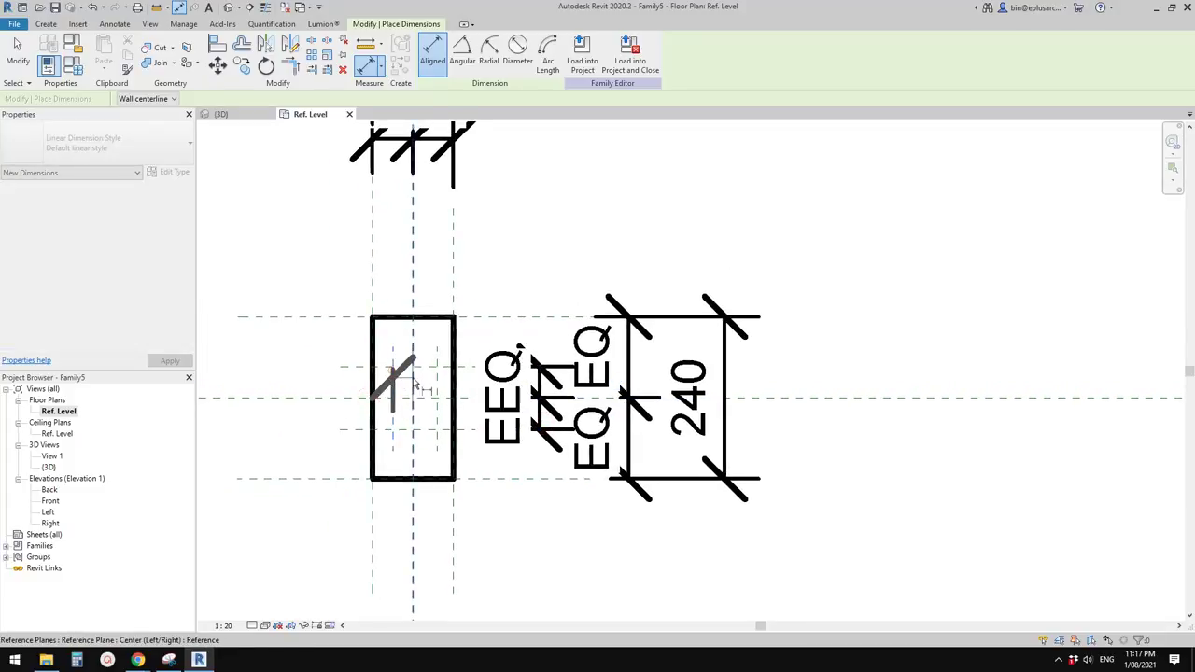
click(436, 366)
middle_drag(436, 366, 434, 376)
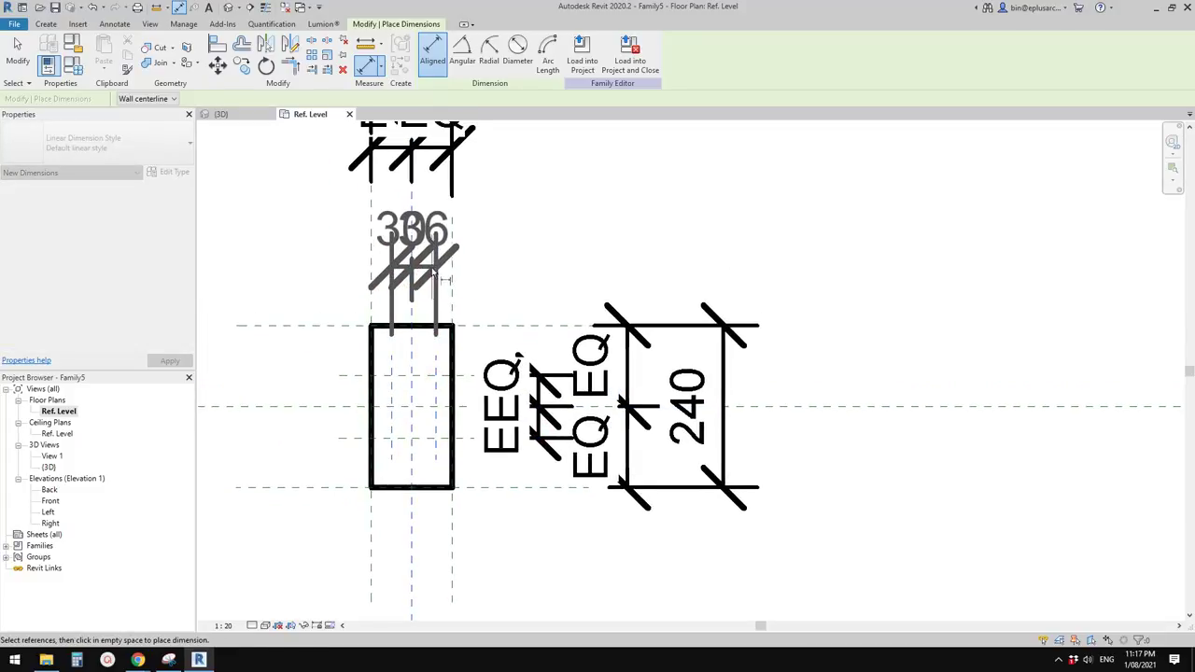
click(429, 261)
scroll(414, 334, down, 2)
middle_drag(414, 335, 399, 398)
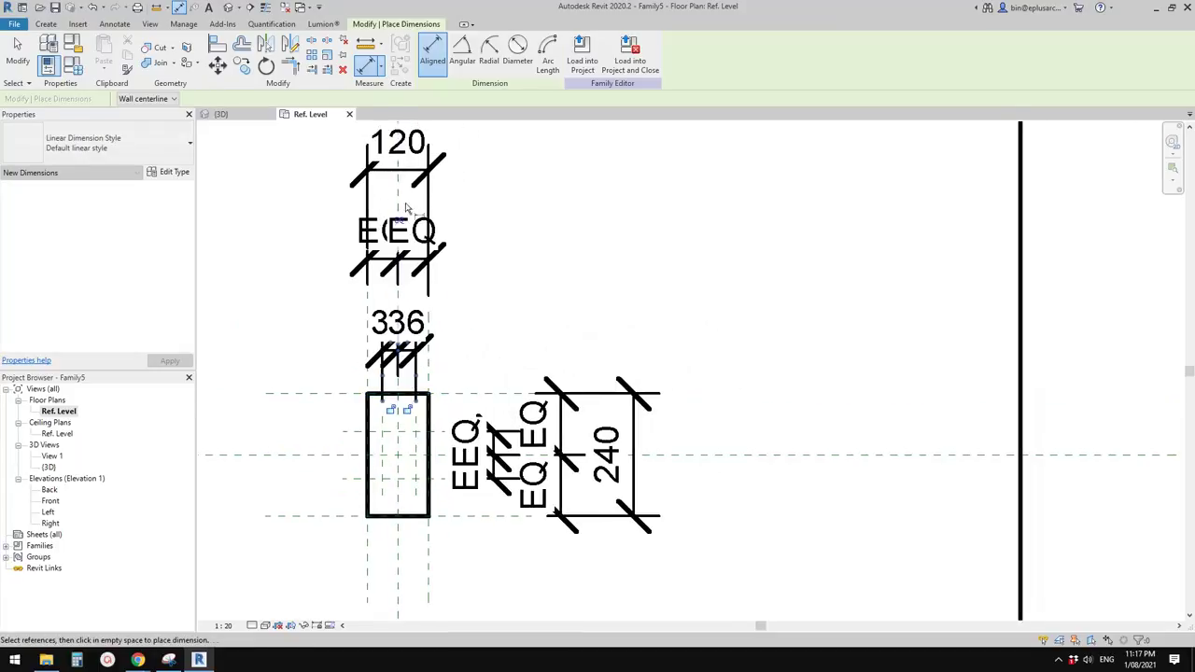
click(400, 221)
Dimension the overall spacing between the two inner vertical reference planes, placing the dimension beyond the plate's lower edge
scroll(422, 430, up, 3)
click(414, 455)
click(358, 471)
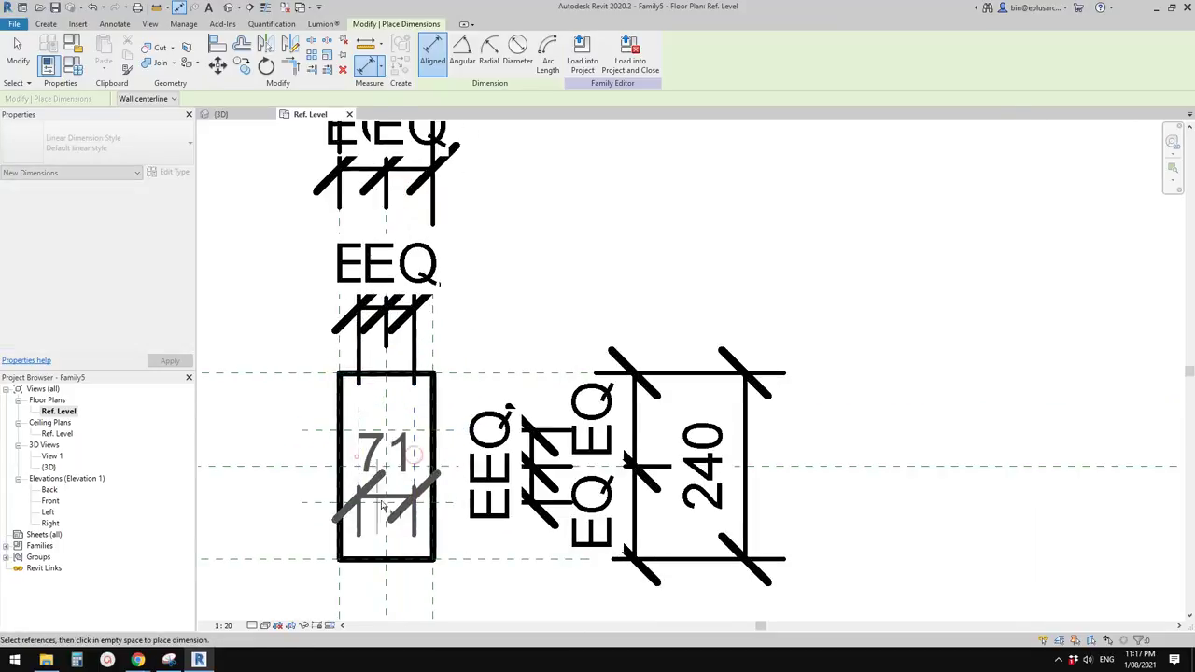
click(517, 526)
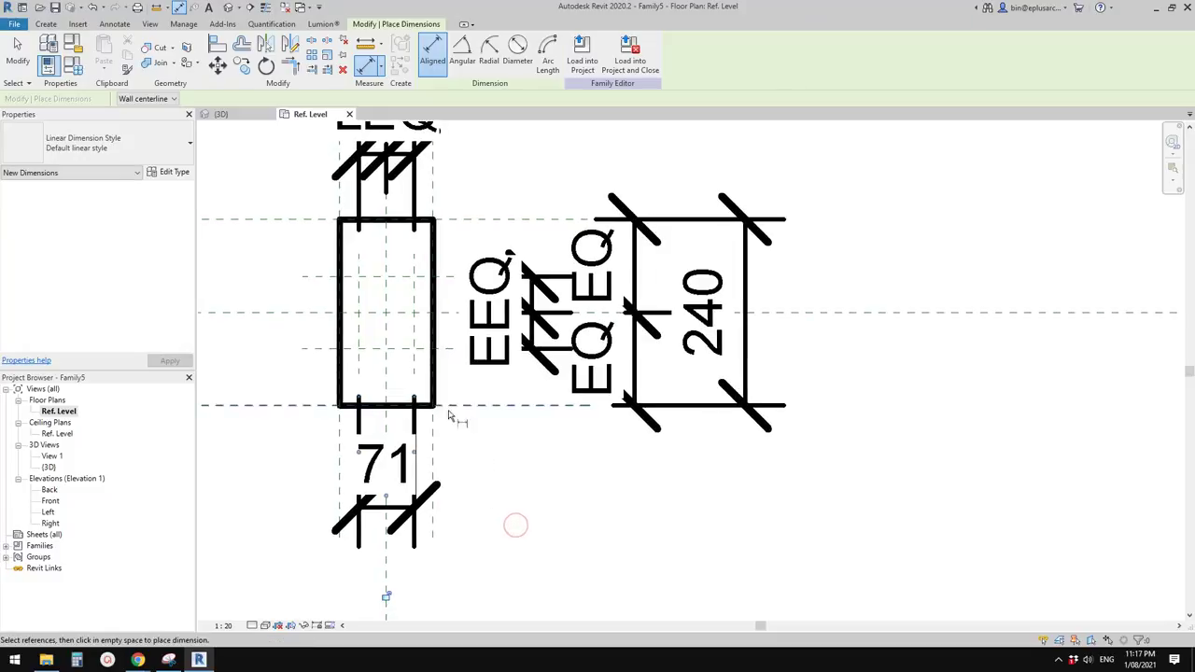
Dimension the overall spacing between the two inner horizontal reference planes and move the dimension line farther out beside the plate
click(313, 278)
click(317, 348)
middle_drag(312, 348, 401, 359)
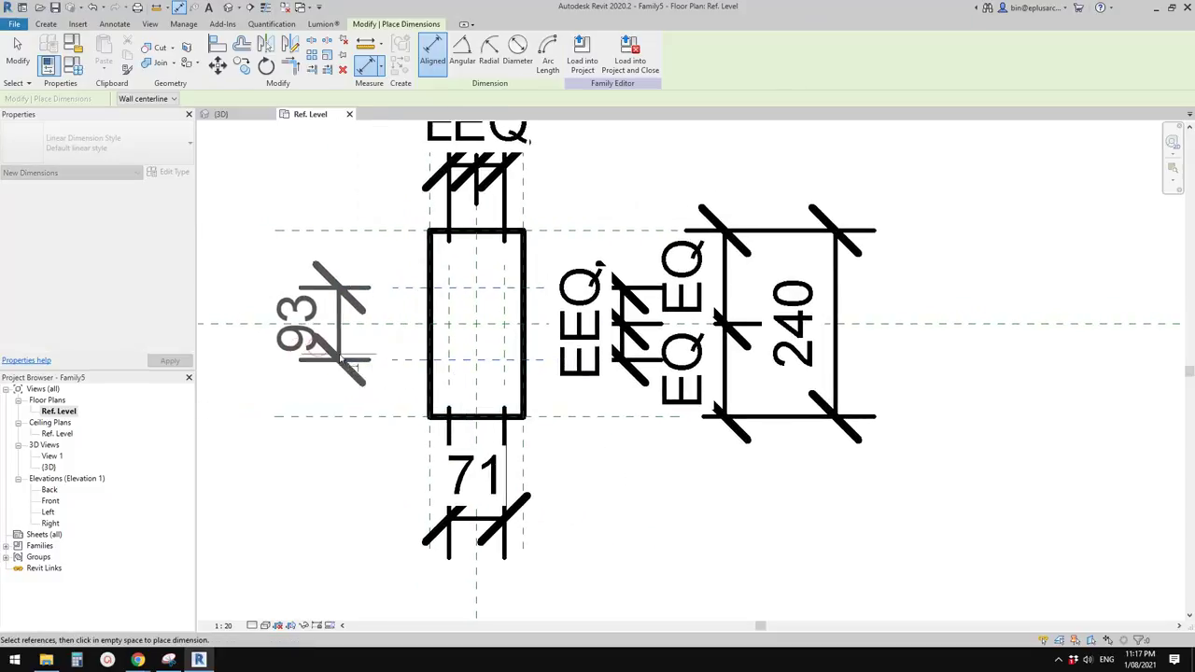
click(328, 358)
key(Escape)
drag(327, 350, 301, 350)
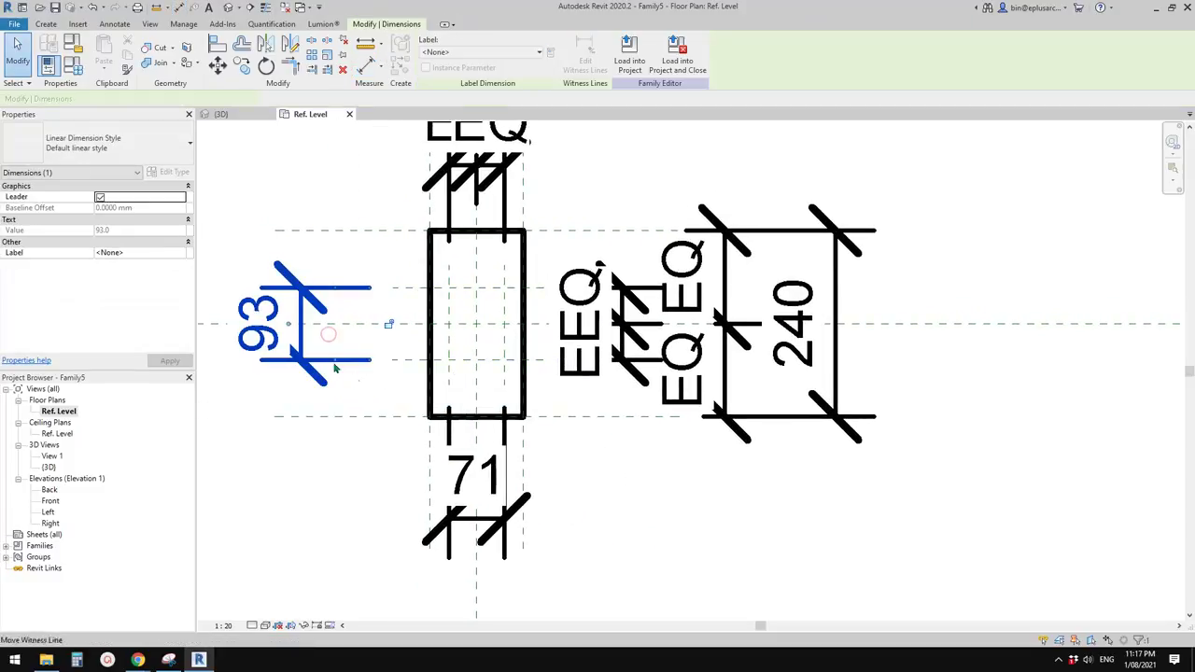
click(362, 392)
middle_drag(461, 411, 455, 411)
click(445, 351)
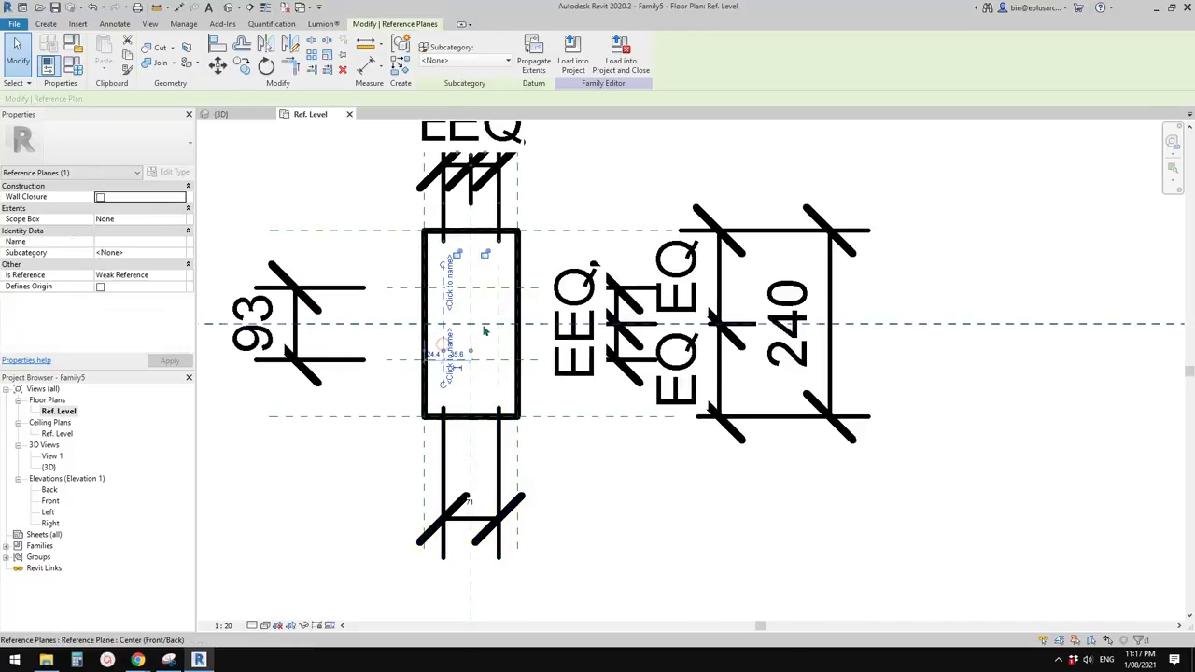
scroll(473, 467, up, 1)
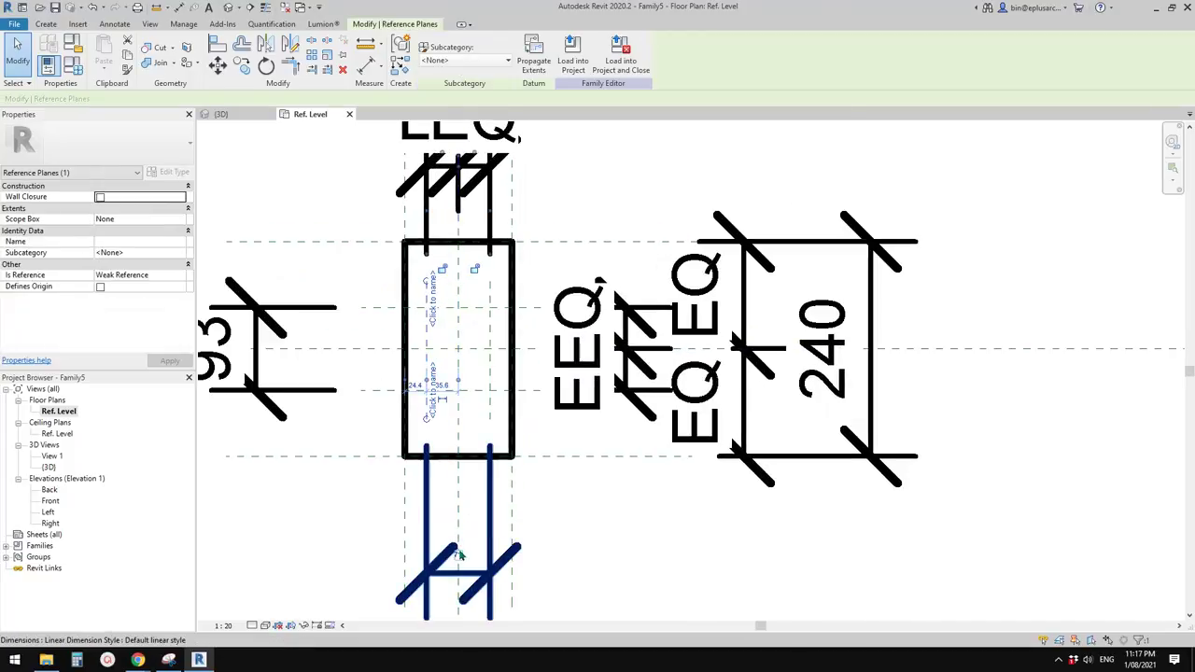
click(485, 544)
middle_drag(503, 544, 492, 451)
key(Escape)
Set the left inner vertical reference plane's distance from the centre plane to 25 mm and deselect it
click(411, 315)
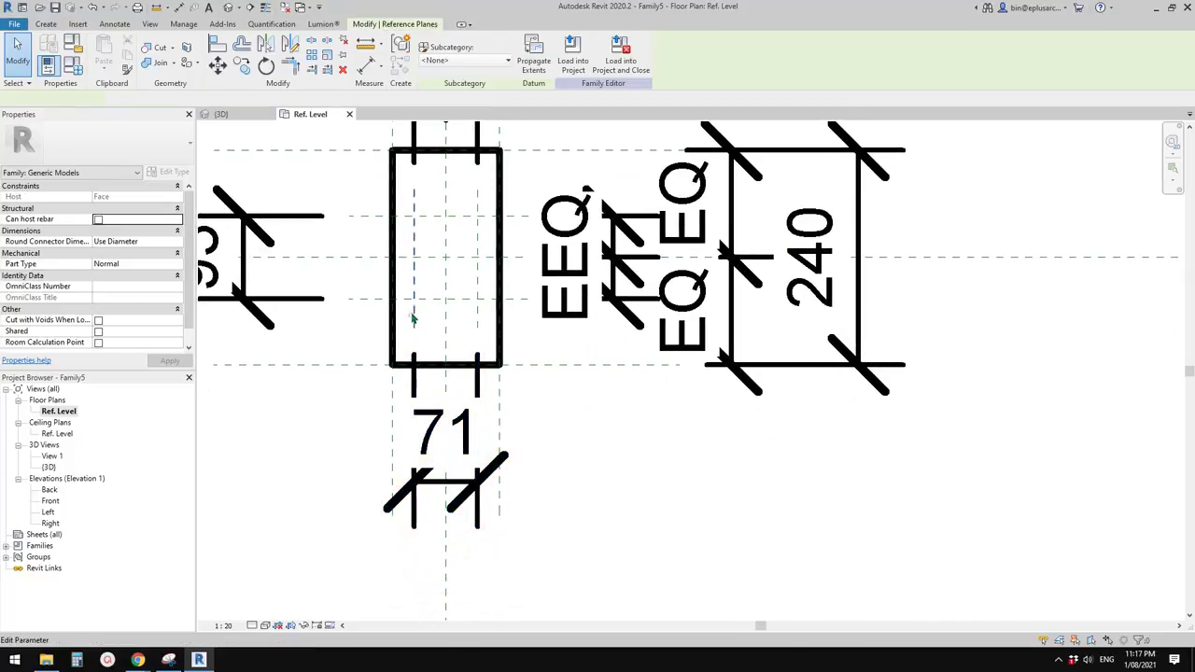
scroll(436, 346, down, 2)
middle_drag(435, 347, 424, 375)
scroll(426, 375, down, 1)
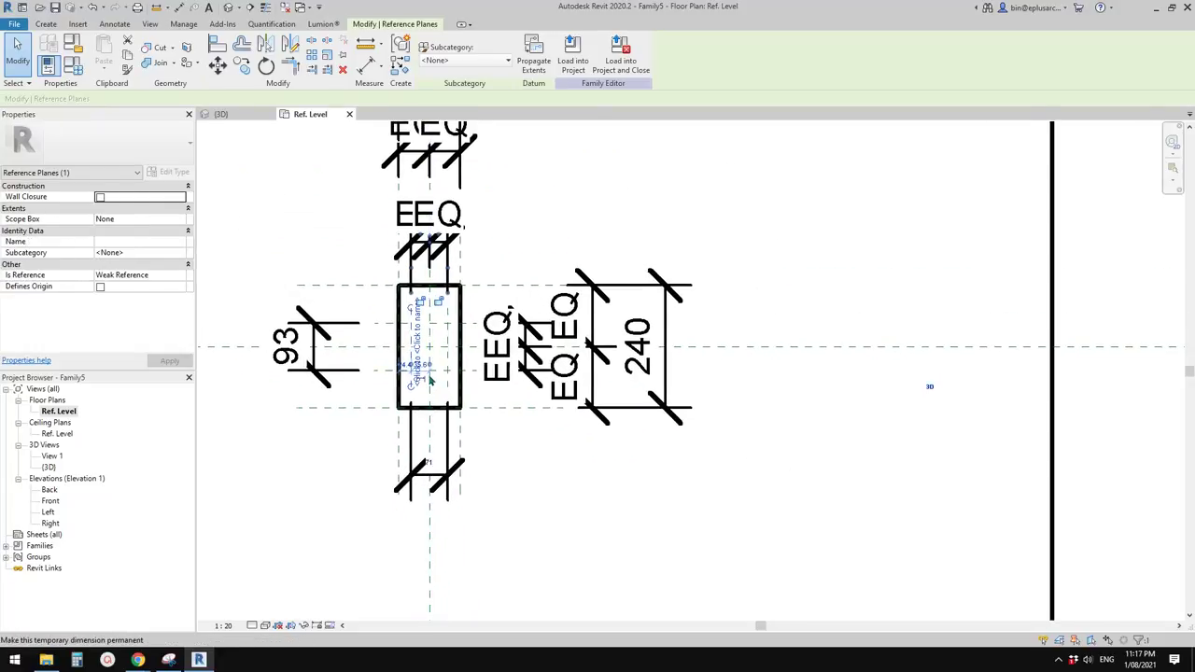
scroll(430, 379, down, 1)
scroll(453, 281, up, 5)
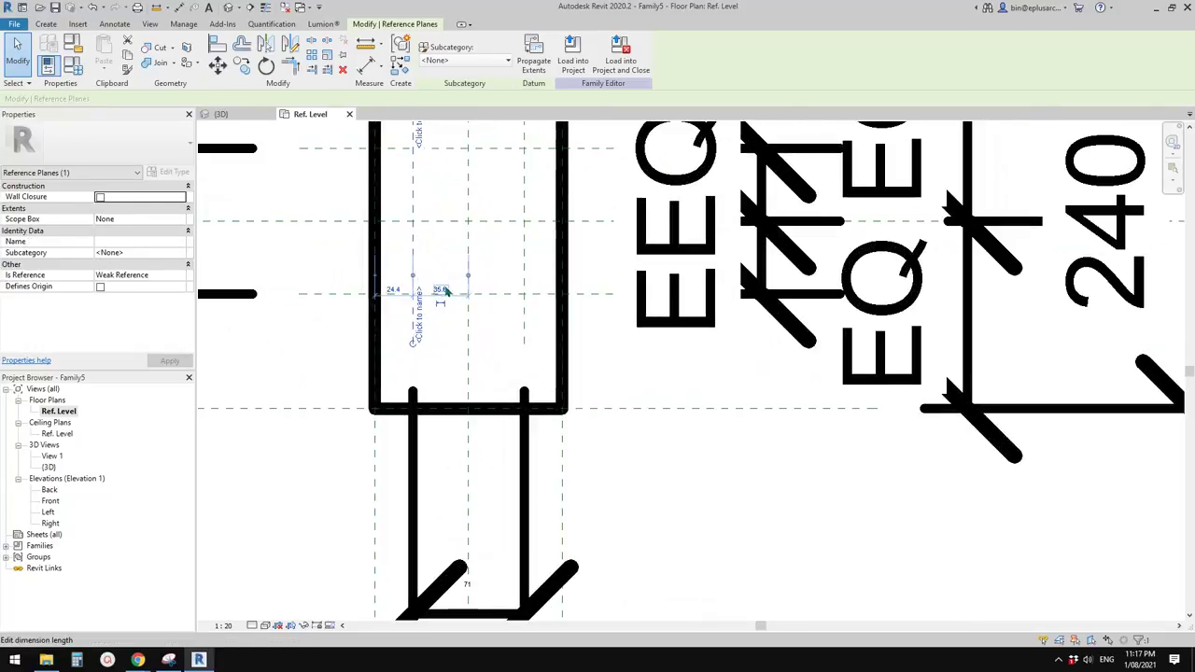
middle_drag(450, 345, 465, 426)
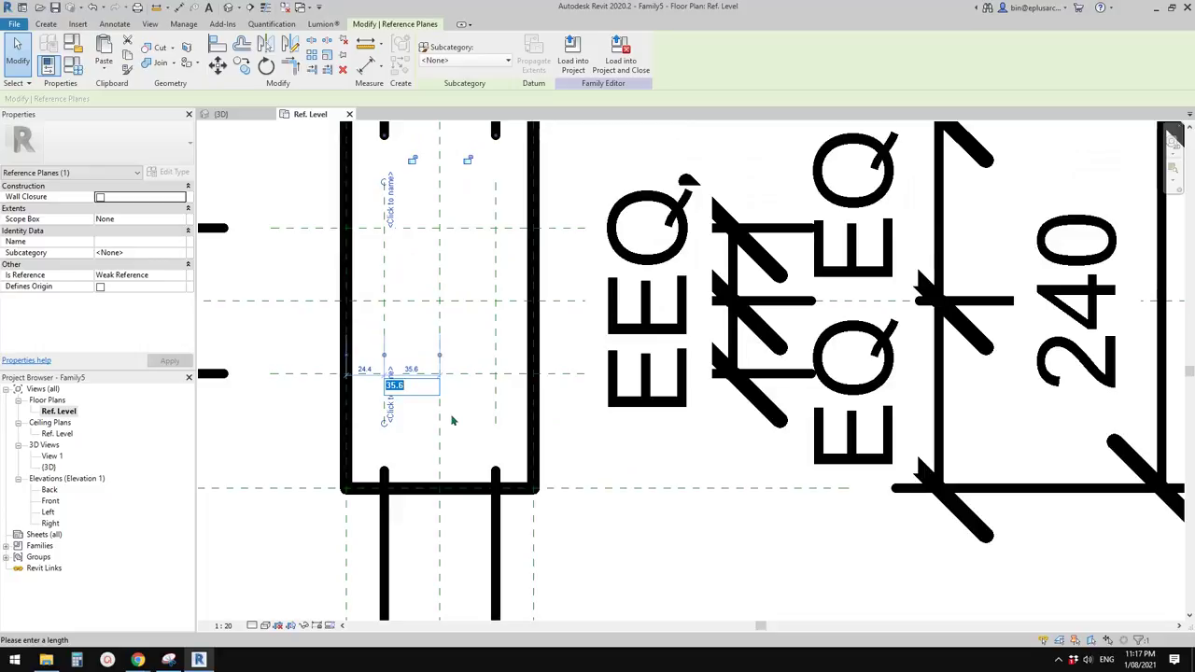
key(Return)
scroll(292, 267, down, 2)
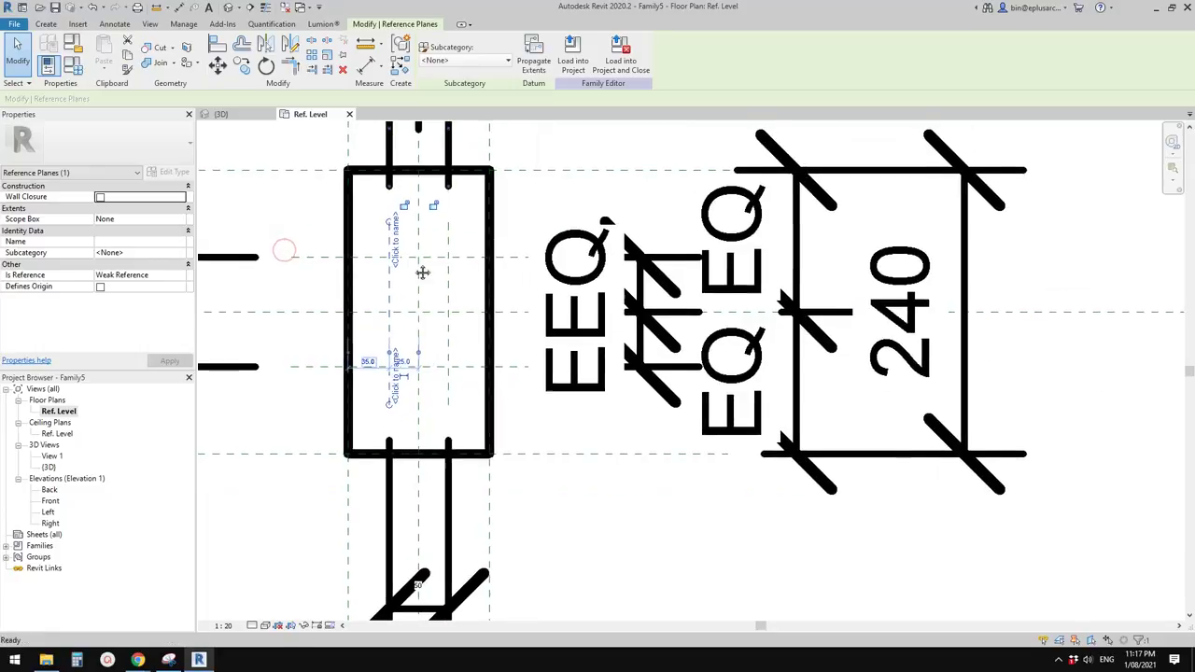
scroll(439, 340, down, 1)
middle_drag(457, 345, 459, 297)
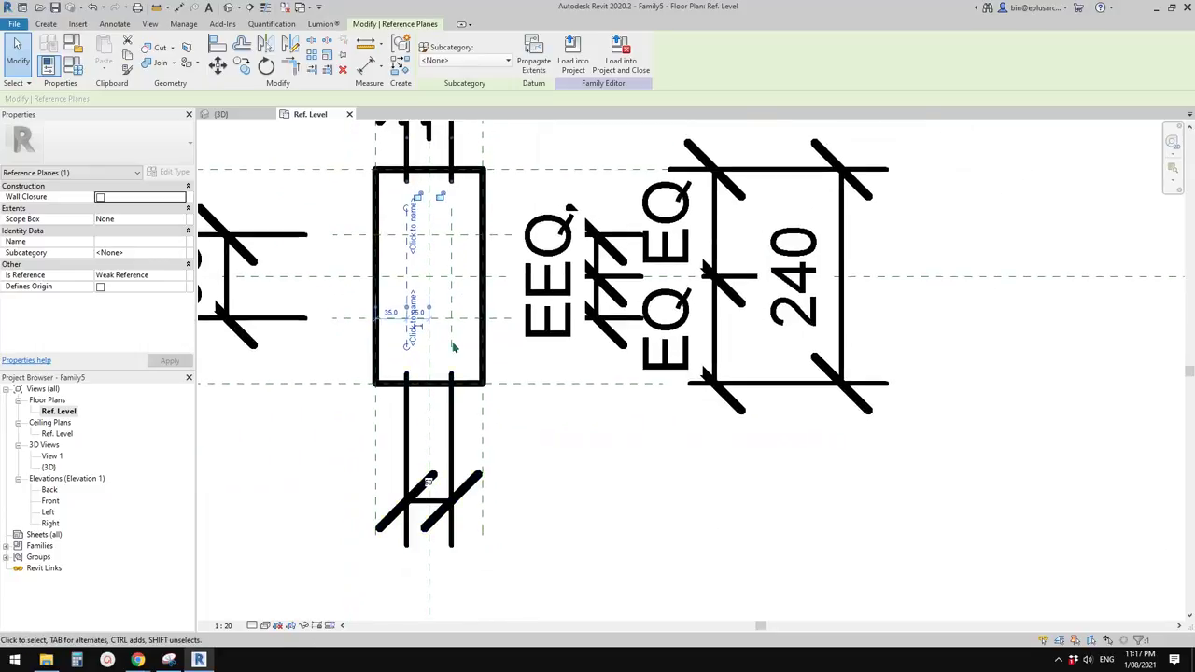
click(555, 513)
Set the upper inner horizontal reference plane's distance from the centre plane to 35 mm and deselect it
middle_drag(264, 300, 371, 326)
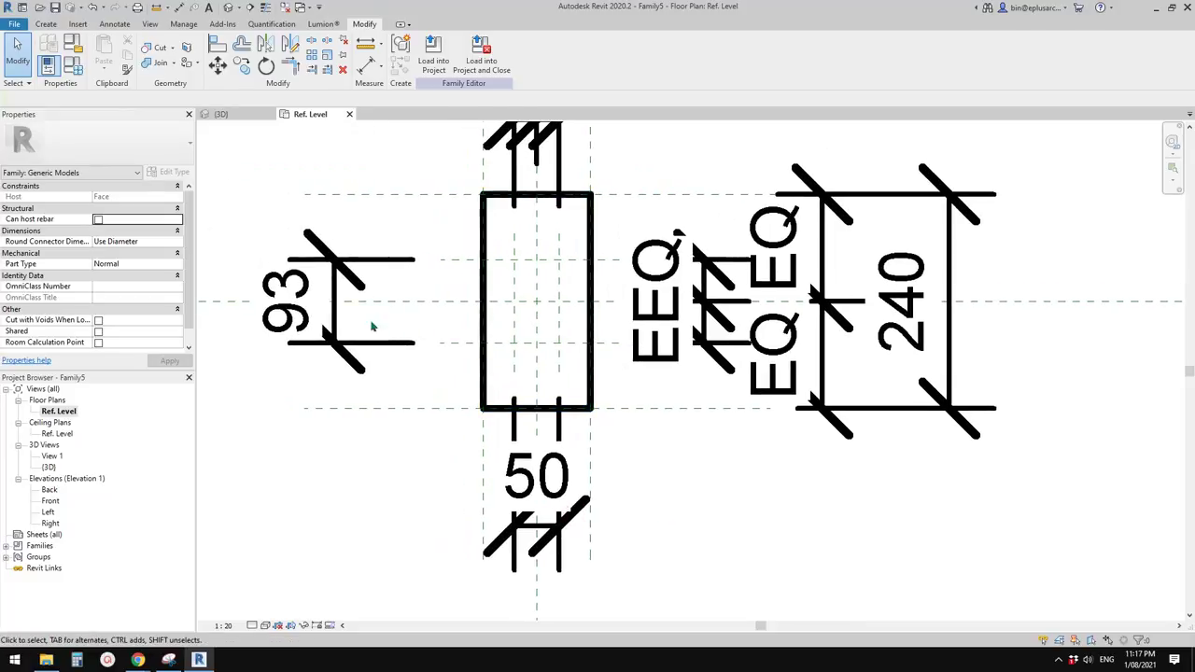
click(469, 262)
click(317, 304)
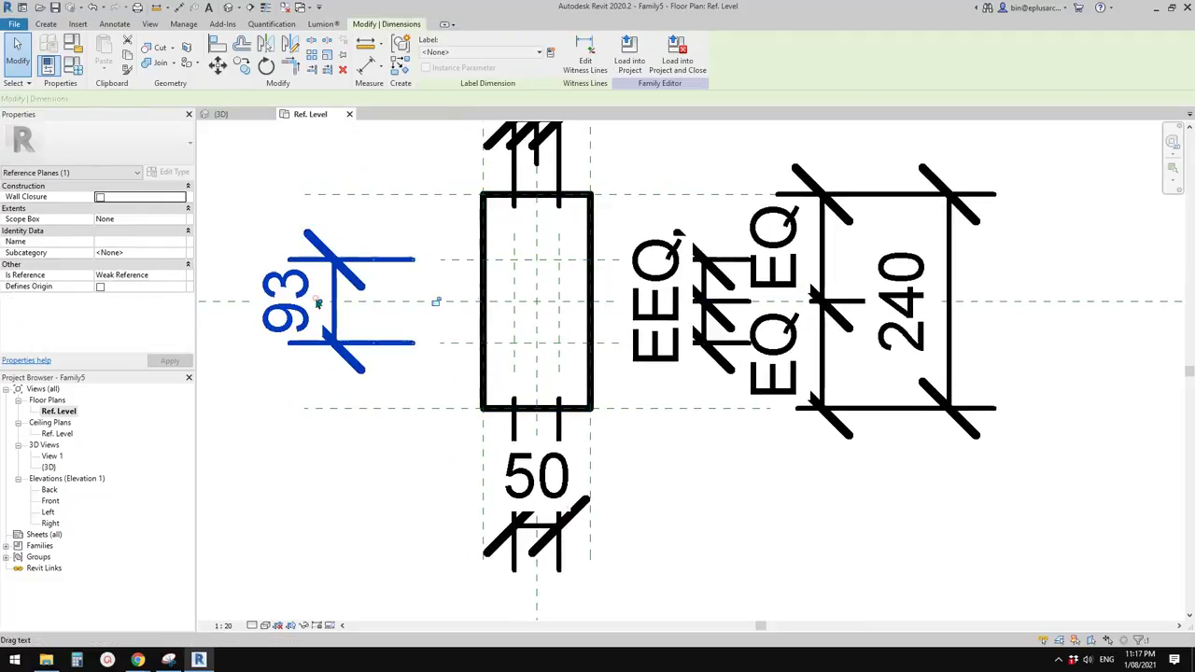
click(461, 263)
click(599, 282)
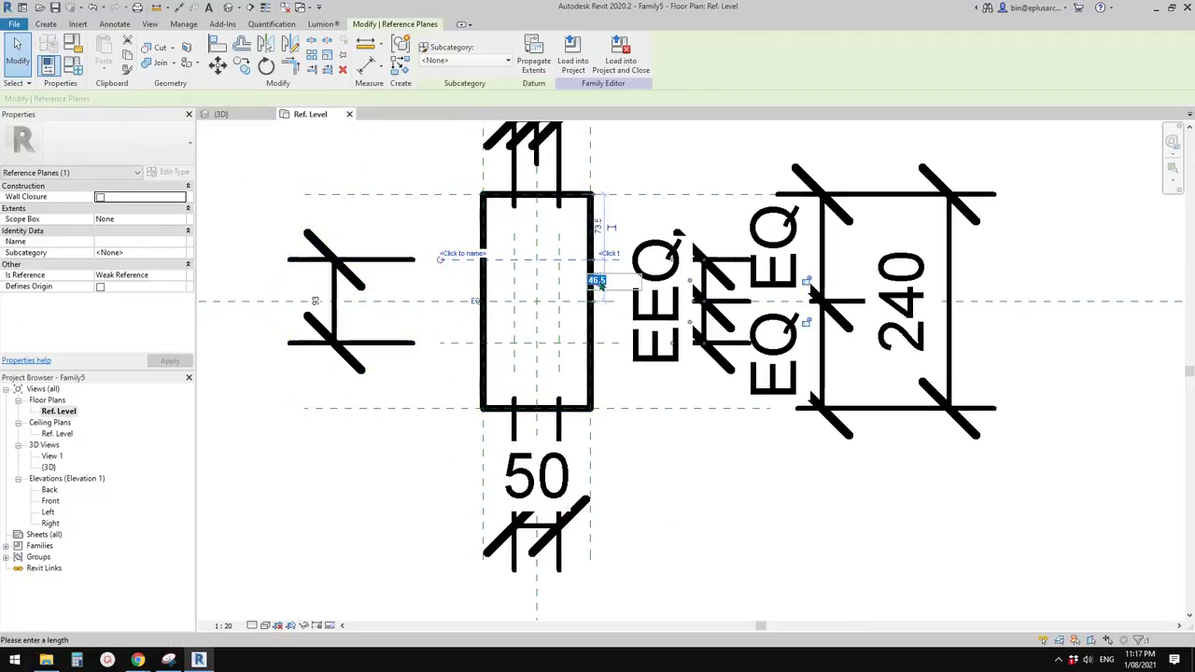
middle_drag(610, 381, 604, 396)
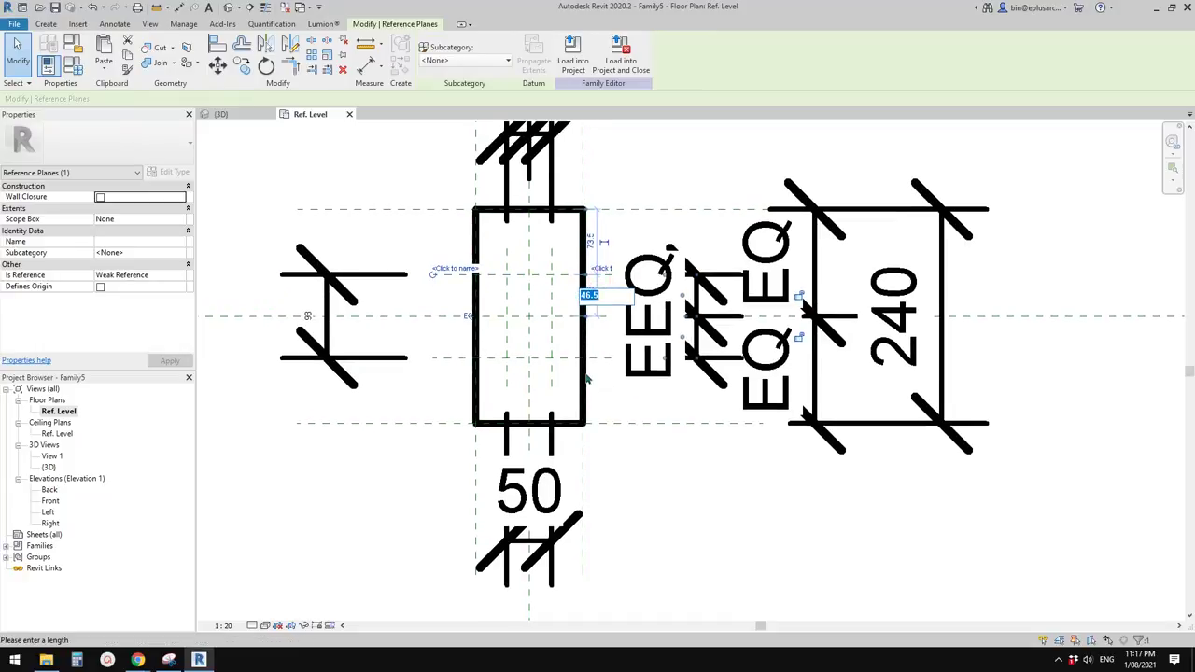
key(Return)
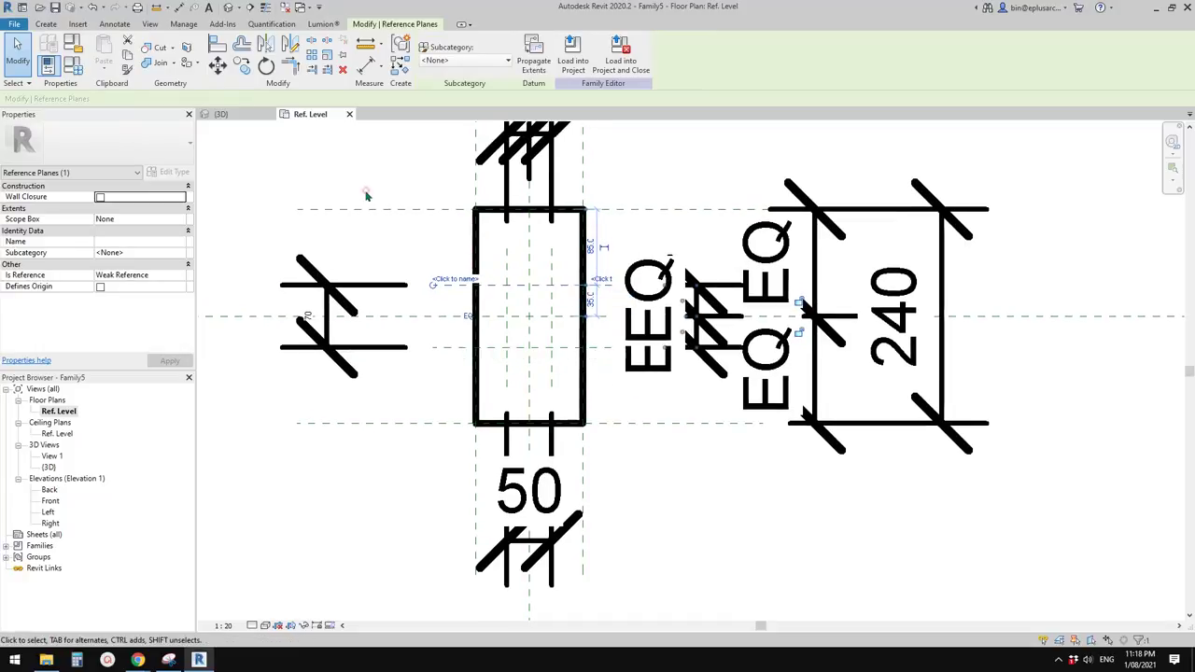
key(Escape)
In the Front elevation, draw a horizontal reference plane about 350 mm above the base plate, crossing the vertical planes
scroll(529, 296, up, 2)
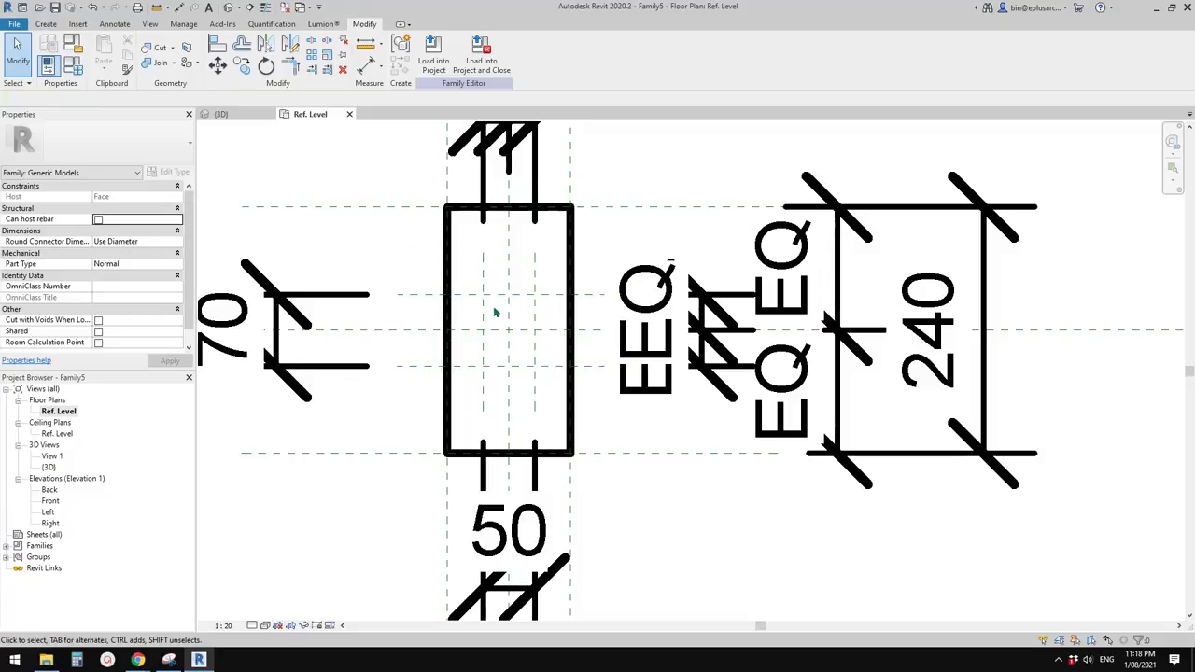
double_click(51, 501)
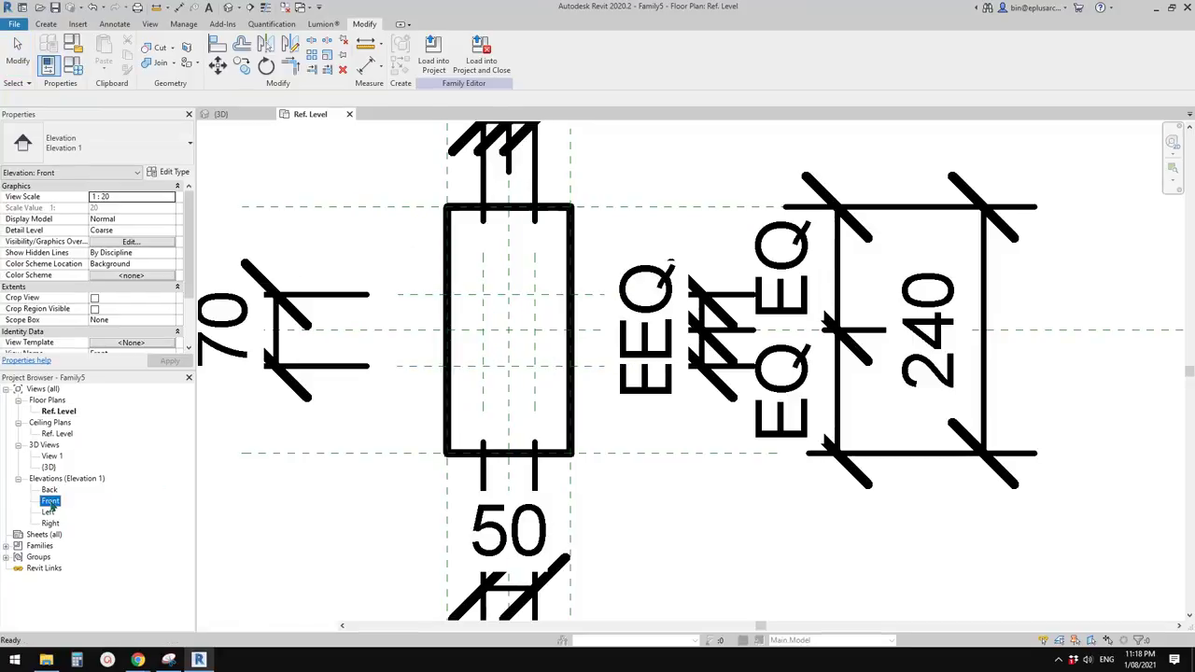
middle_drag(454, 455, 240, 383)
scroll(487, 404, up, 1)
middle_drag(488, 403, 495, 423)
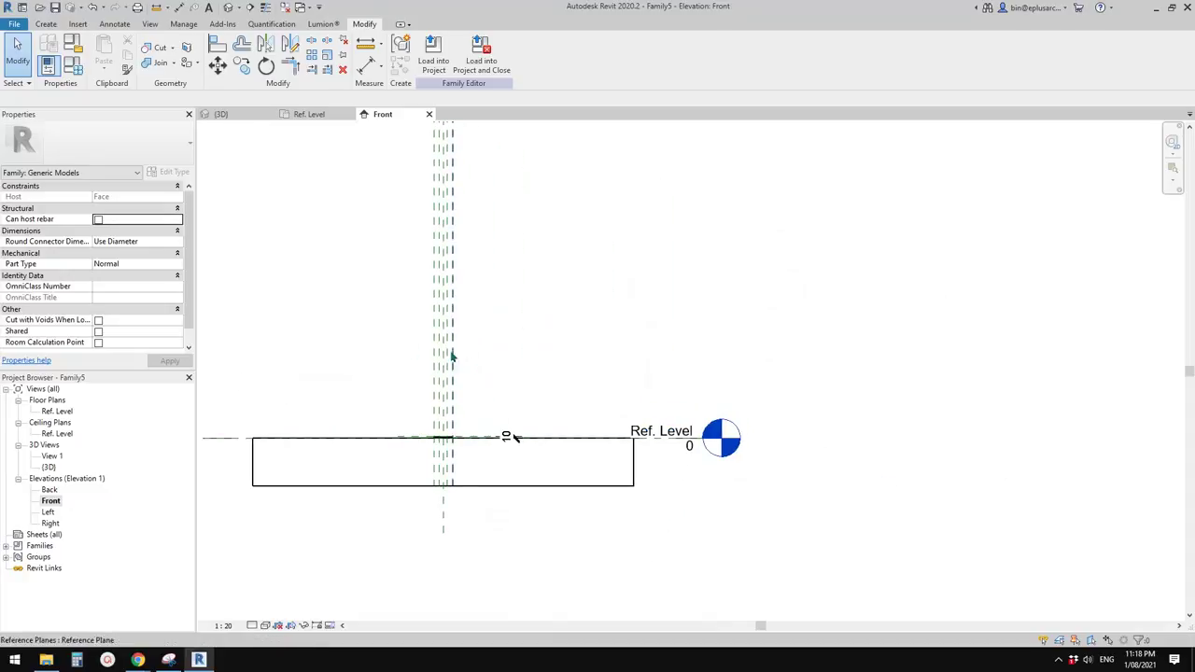
scroll(426, 380, up, 2)
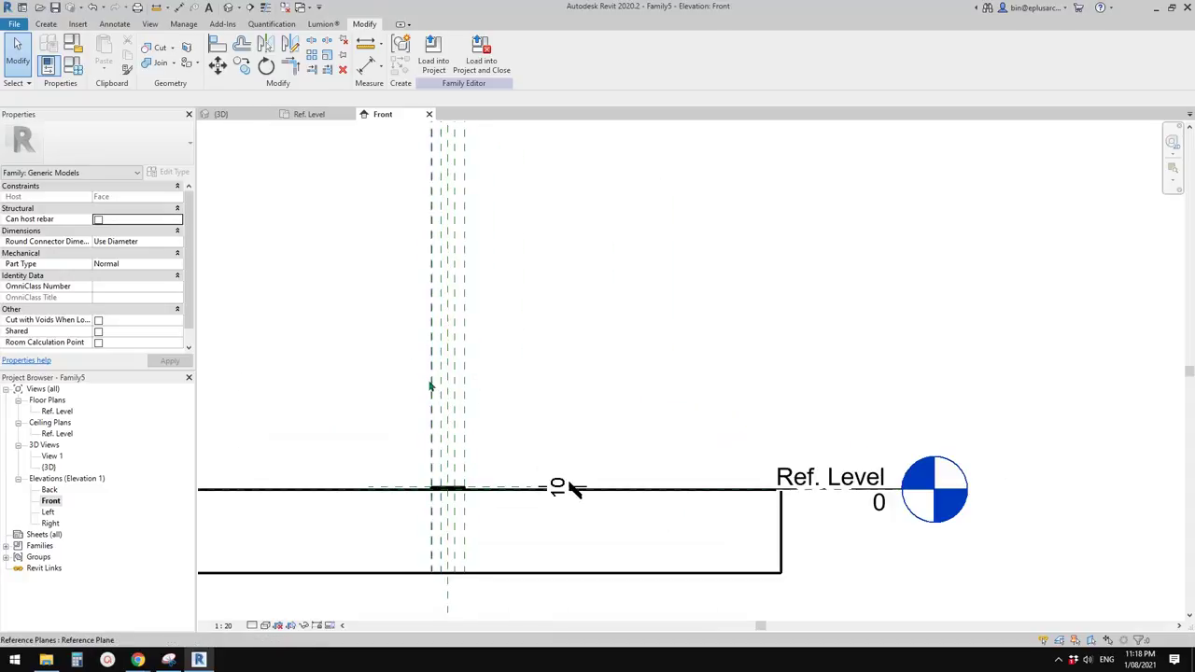
key(p)
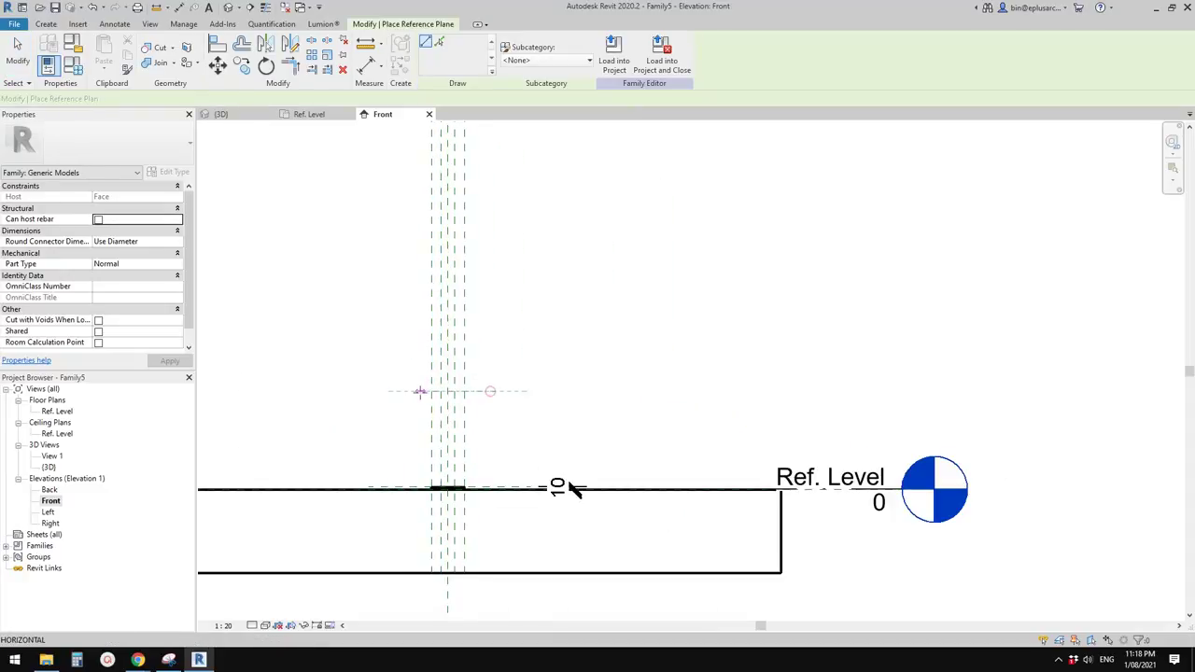
click(420, 390)
Dimension the new horizontal reference plane's height from the reference plane at the base plate's top face
key(d)
key(i)
click(476, 392)
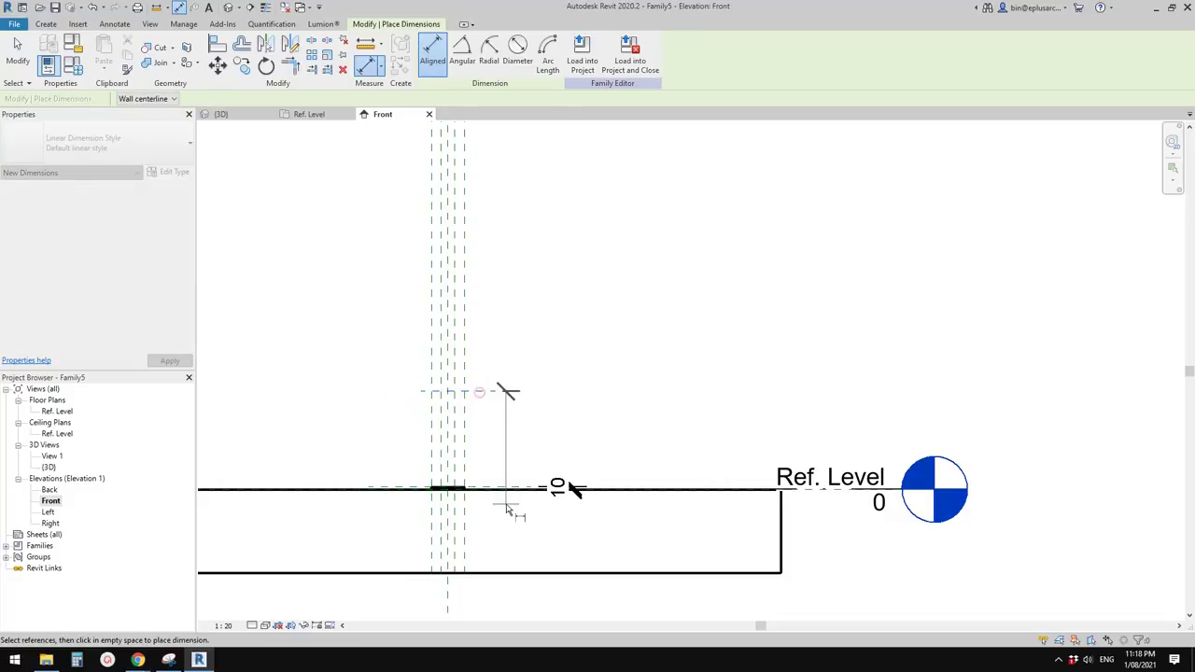
scroll(482, 500, up, 2)
click(480, 489)
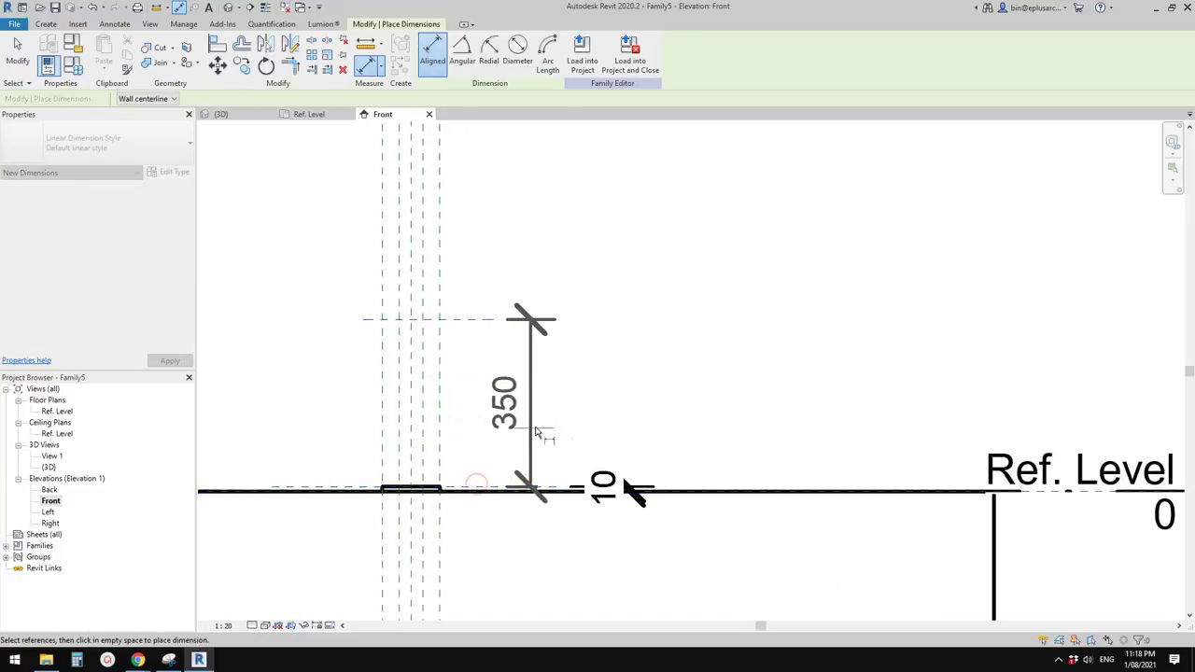
click(549, 416)
key(Escape)
key(Escape)
Set the new horizontal reference plane's height above the plate's top plane to 250 mm
click(475, 322)
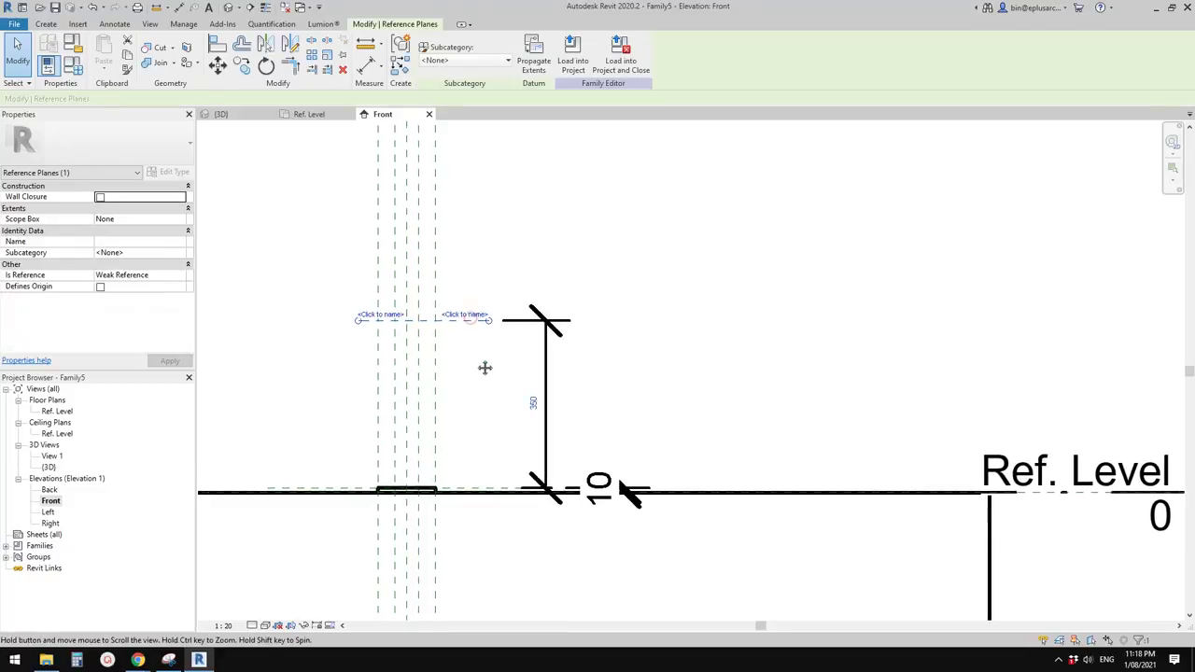
click(537, 404)
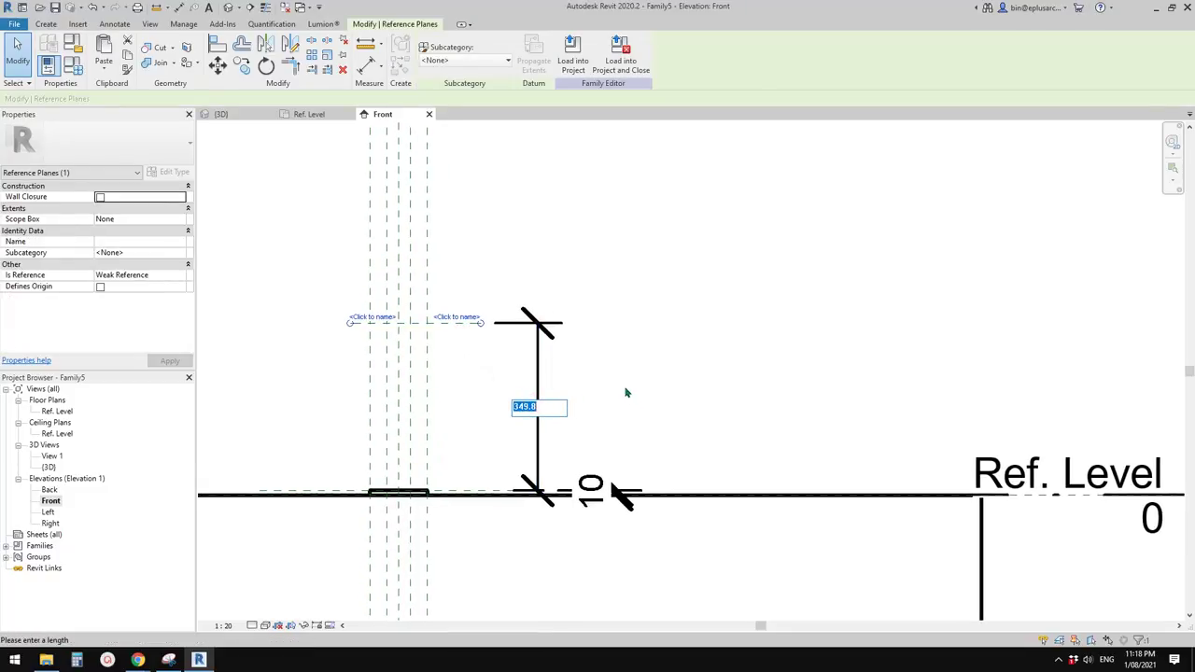
text(250)
click(667, 381)
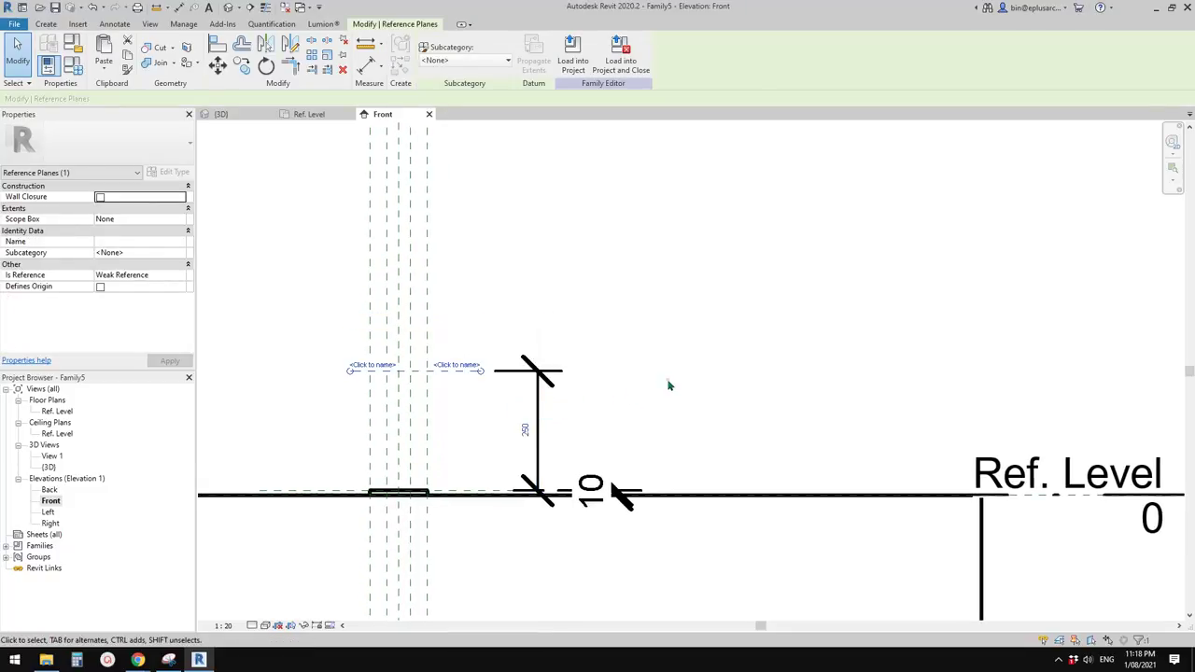
In the Ref. Level plan, create a rectangular post extrusion bounded by the four inner reference planes, with a depth of 250 mm
double_click(56, 412)
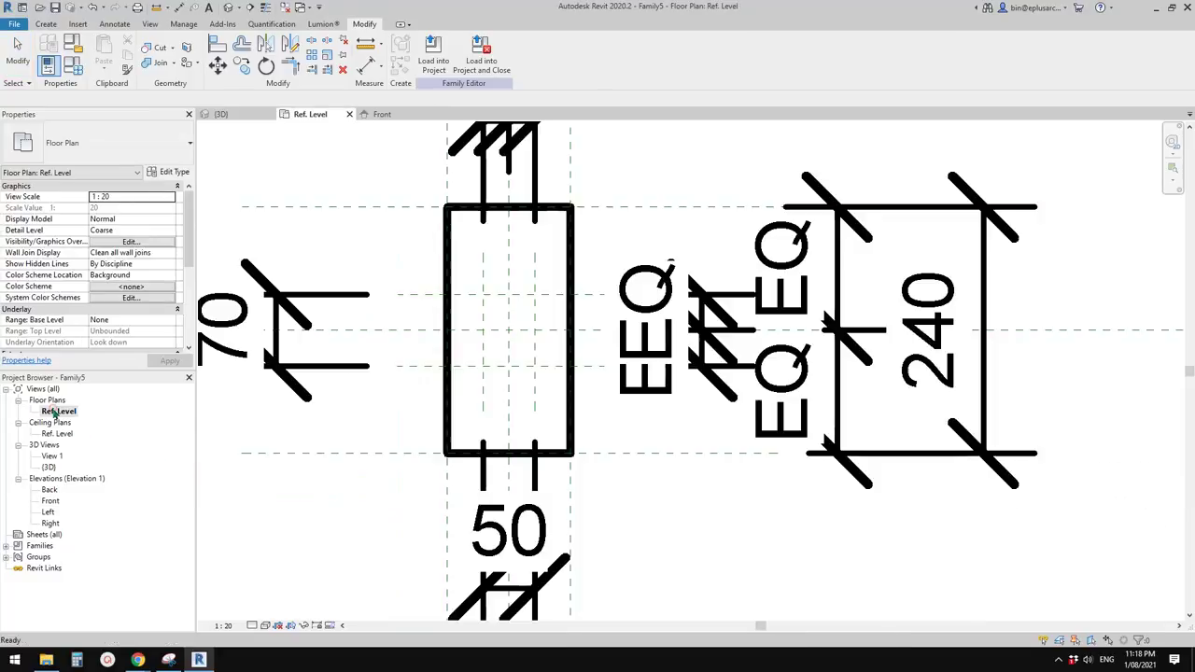
scroll(542, 400, up, 1)
click(45, 24)
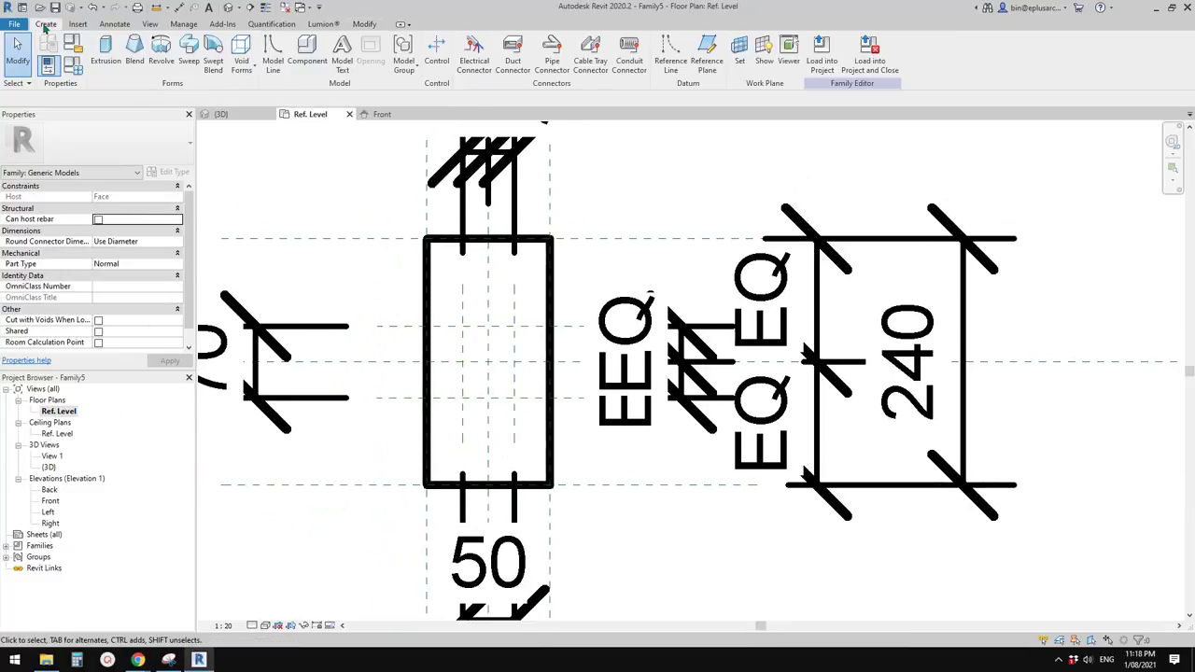
click(106, 52)
click(466, 43)
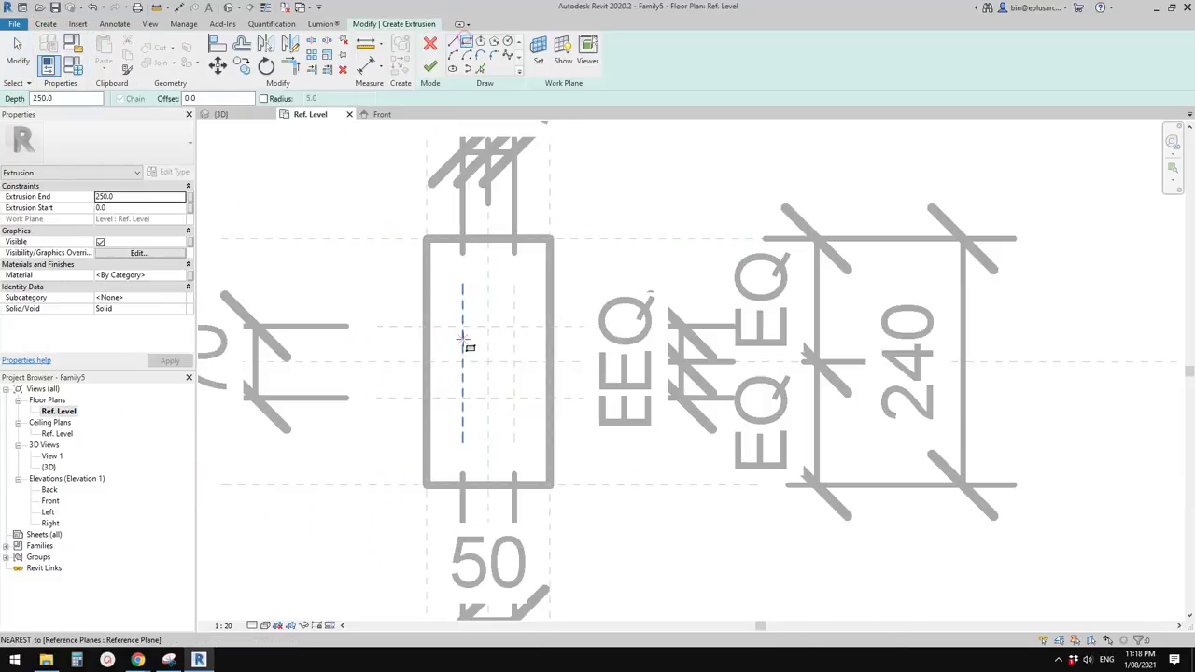
click(458, 325)
click(519, 400)
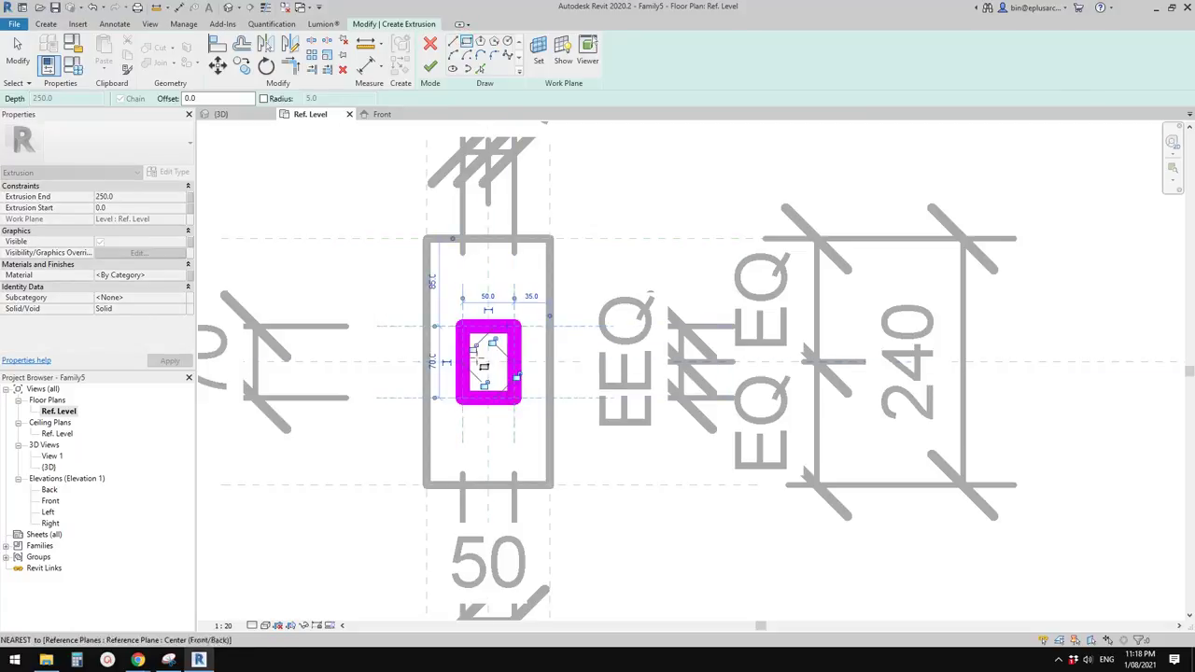
click(429, 66)
In the Front elevation, stretch the post's bottom edge up to the base plate's top reference plane and lock it there
double_click(50, 501)
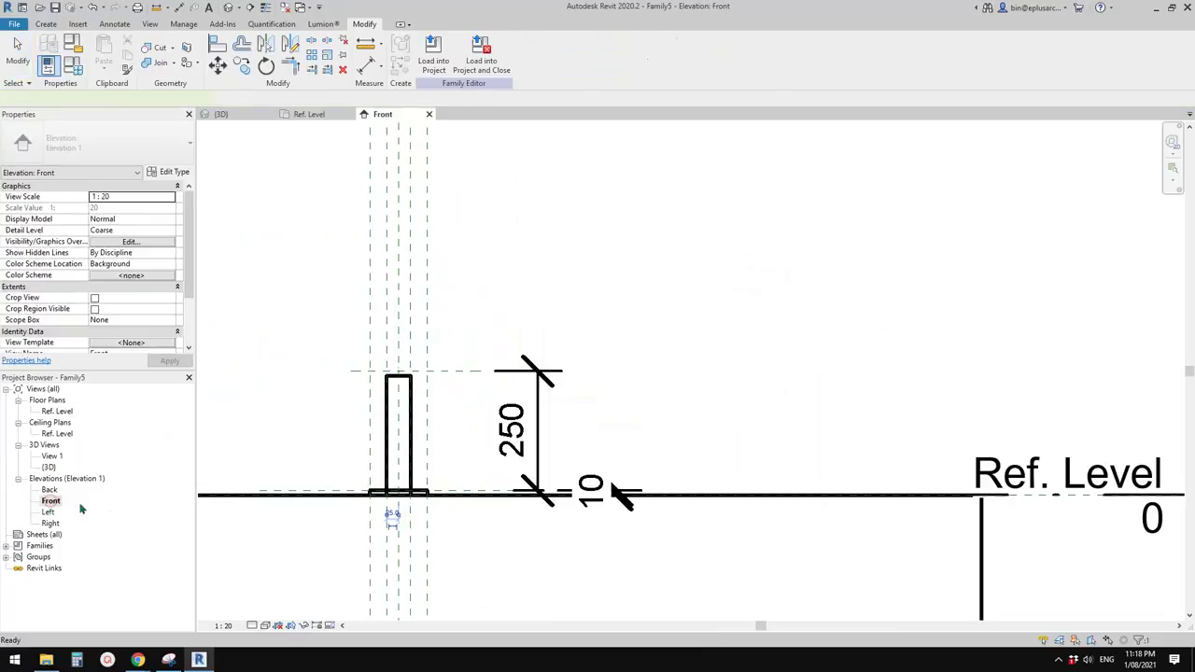
click(393, 486)
drag(397, 495, 388, 484)
scroll(383, 509, up, 2)
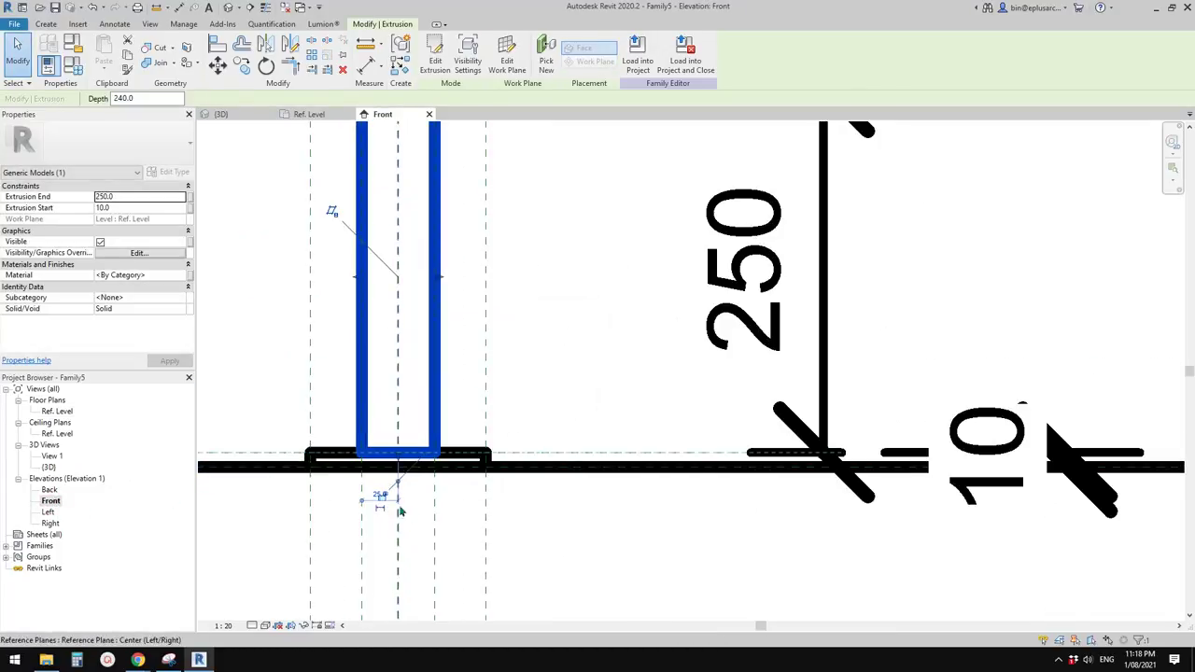
click(383, 497)
Stretch the post's top edge to the upper horizontal reference plane and lock it there
scroll(475, 306, down, 1)
middle_drag(434, 138, 410, 279)
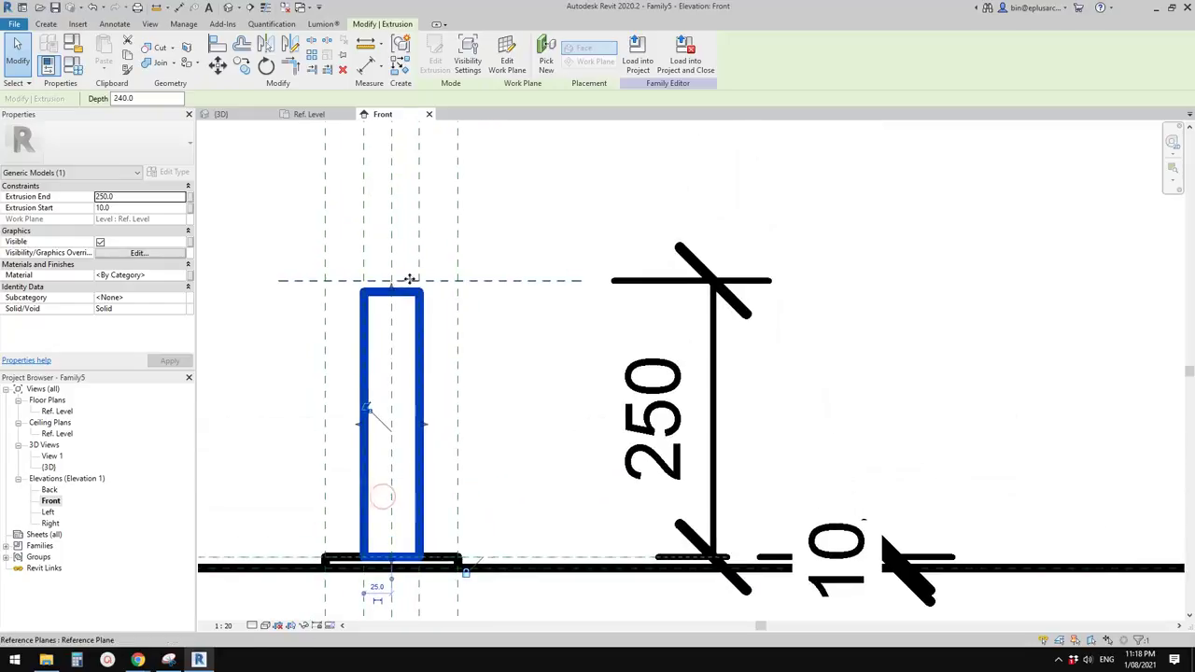
drag(391, 291, 492, 278)
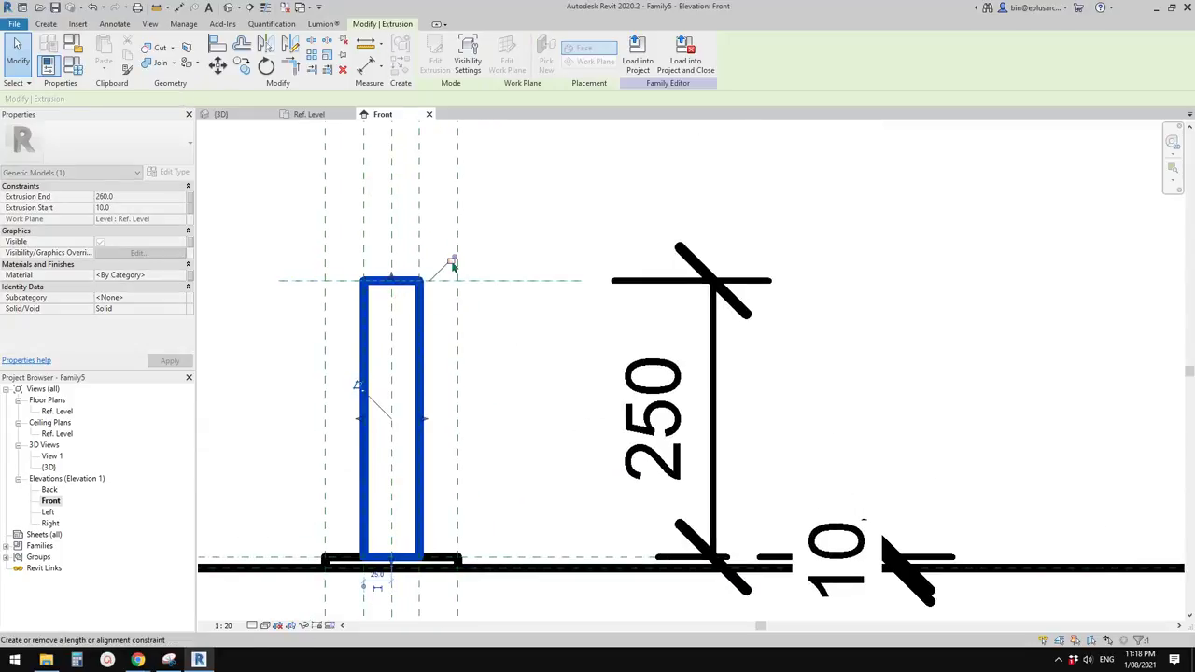
click(474, 190)
Open the 3D view, set its scale to 1:20 and inspect the post and base plate
click(228, 6)
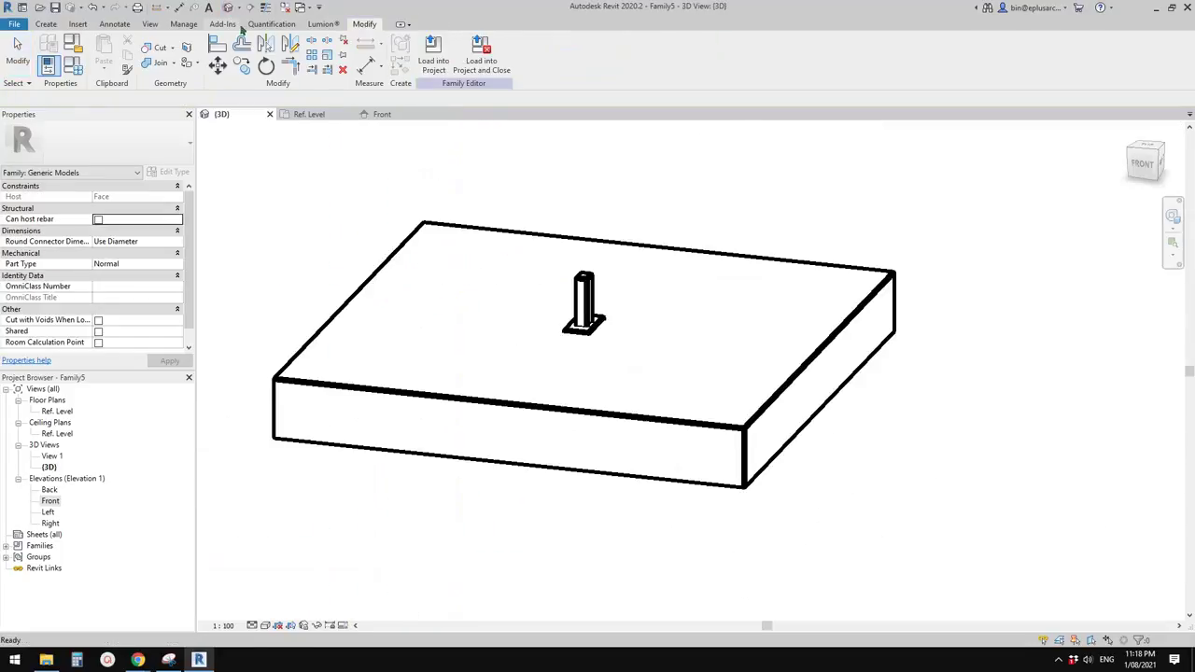
shift+middle_drag(463, 299, 599, 373)
scroll(528, 336, up, 2)
shift+middle_drag(528, 383, 658, 392)
scroll(545, 392, up, 1)
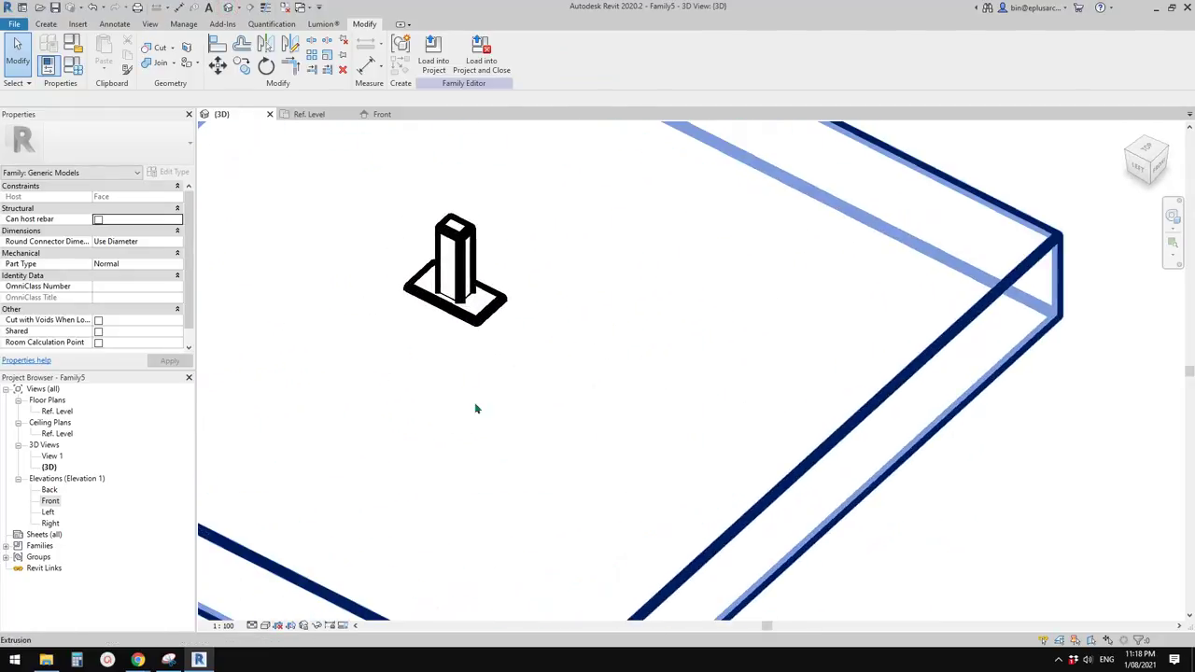
click(227, 625)
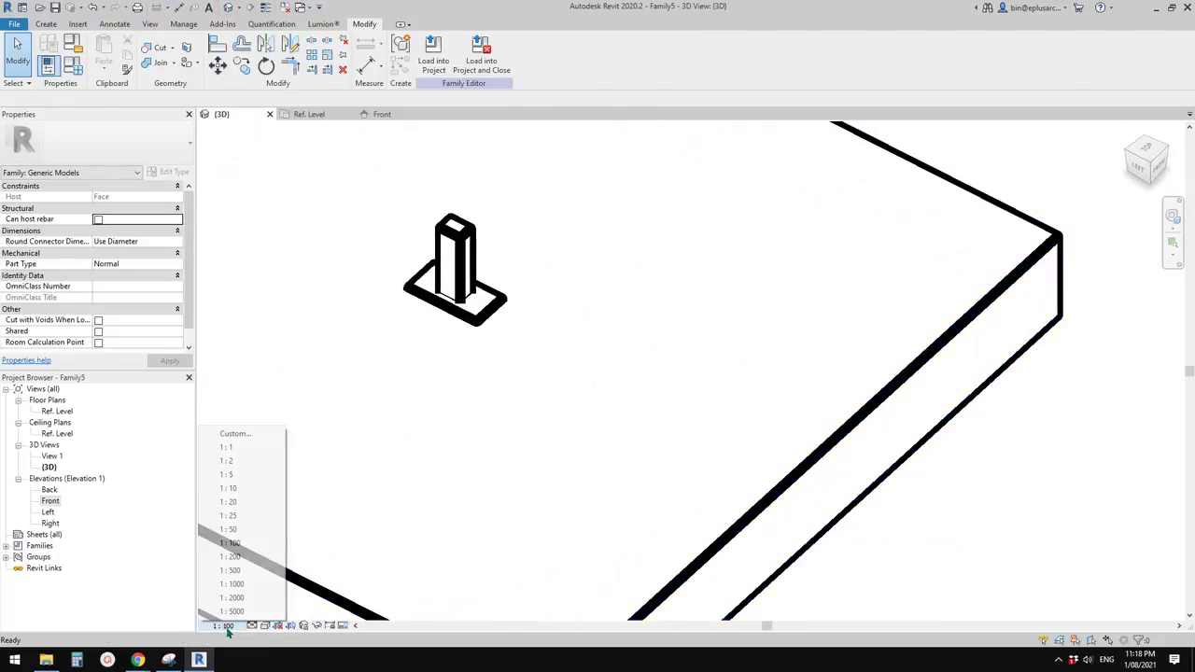
click(235, 501)
shift+middle_drag(451, 318, 551, 341)
scroll(539, 408, up, 6)
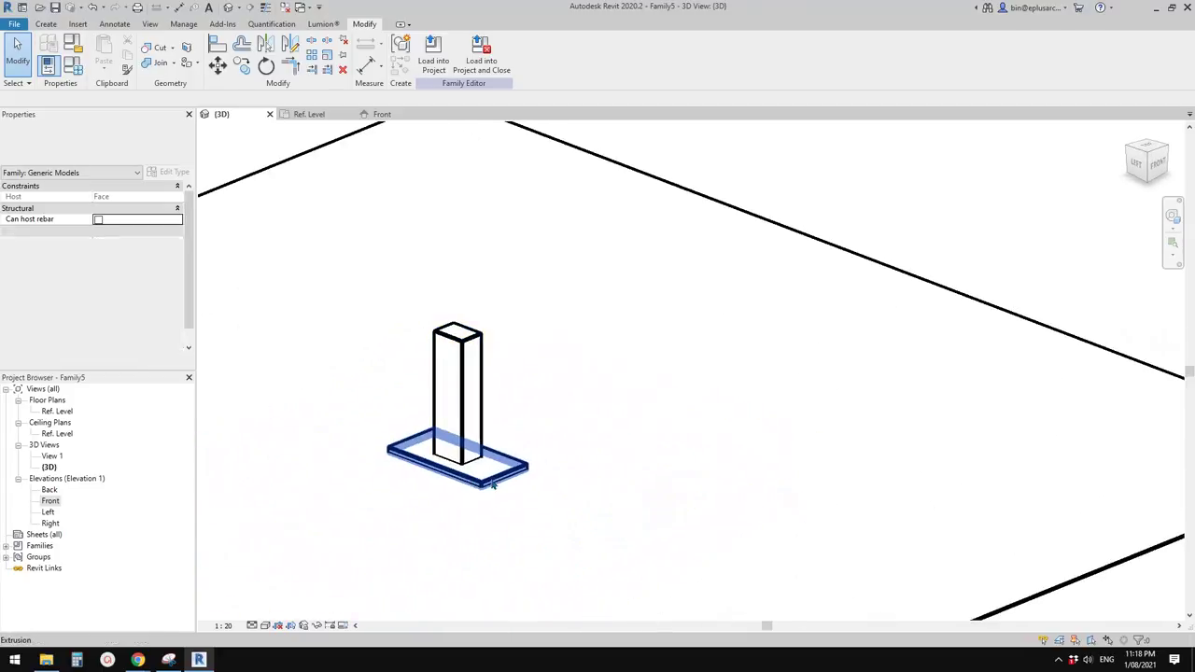
middle_drag(496, 480, 494, 372)
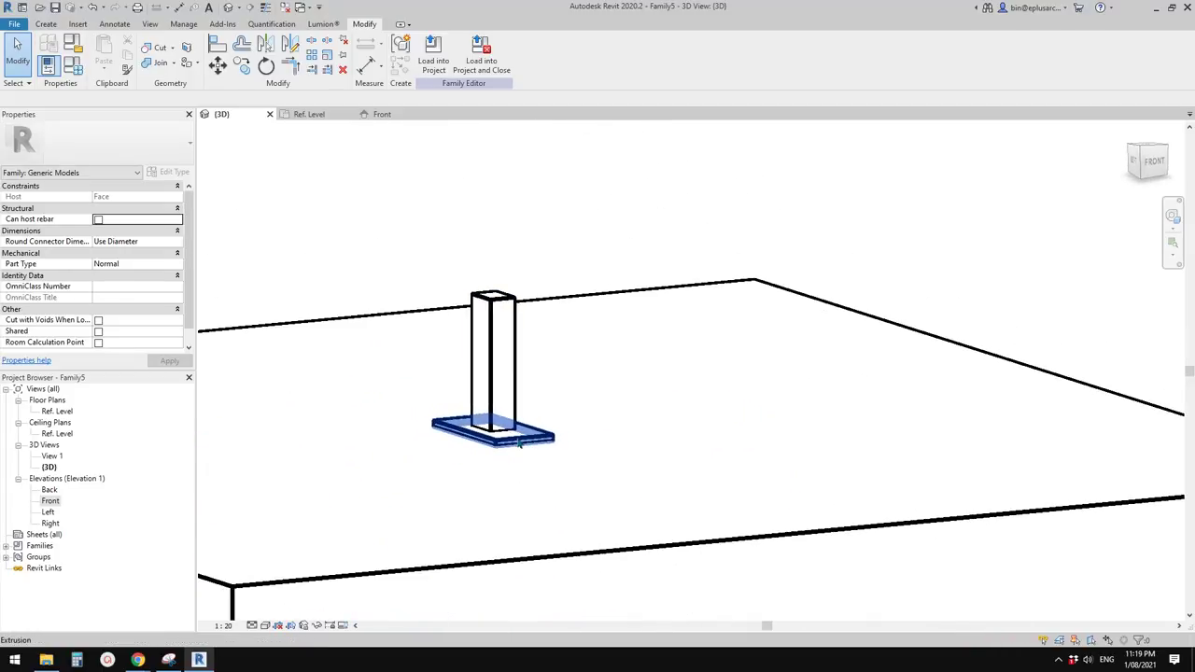
In the Front elevation, set the base plate's thickness dimension to 20 mm and check the result in 3D
click(58, 412)
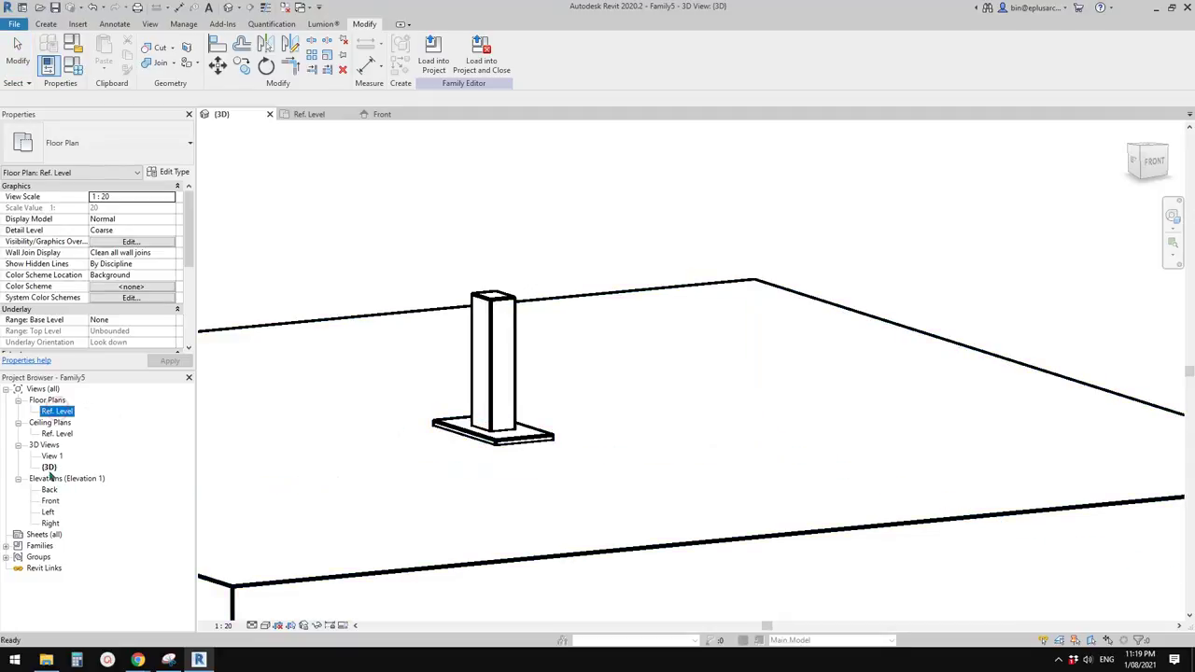
double_click(51, 500)
click(563, 557)
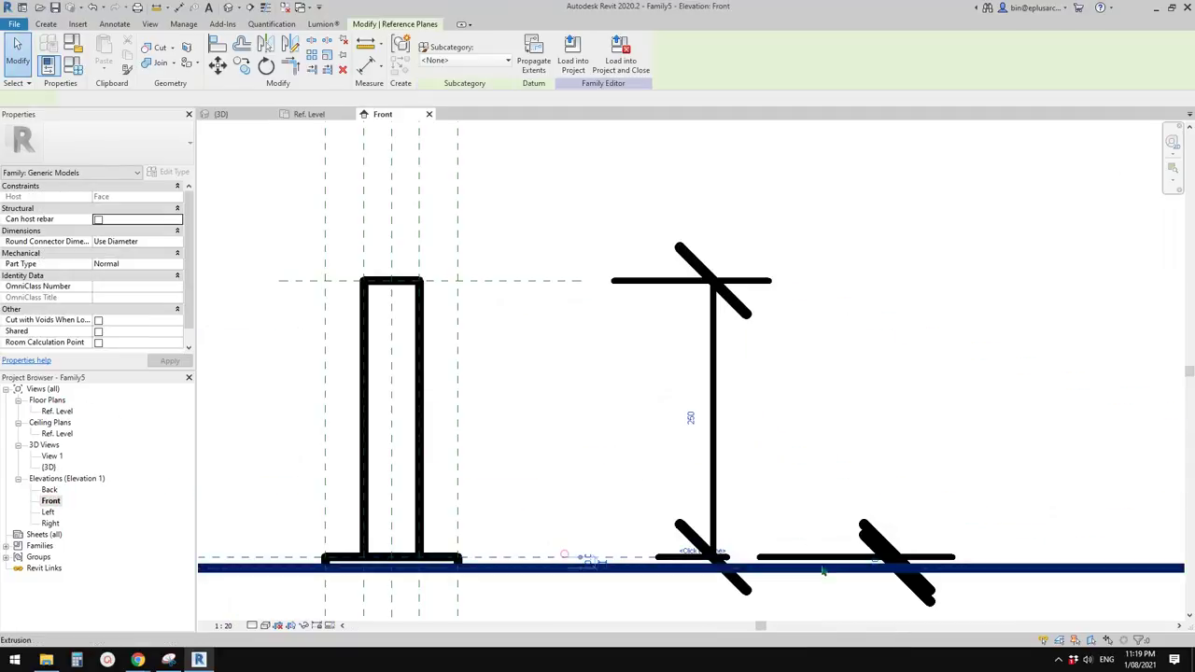
click(871, 562)
text(20)
key(Return)
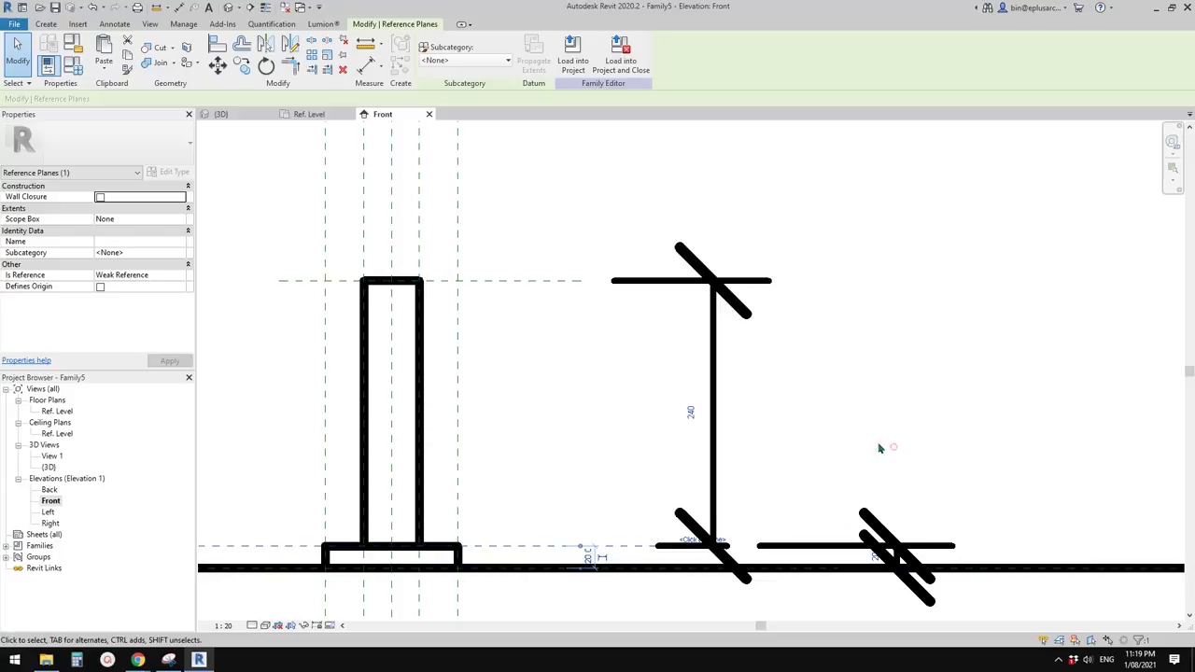
click(893, 446)
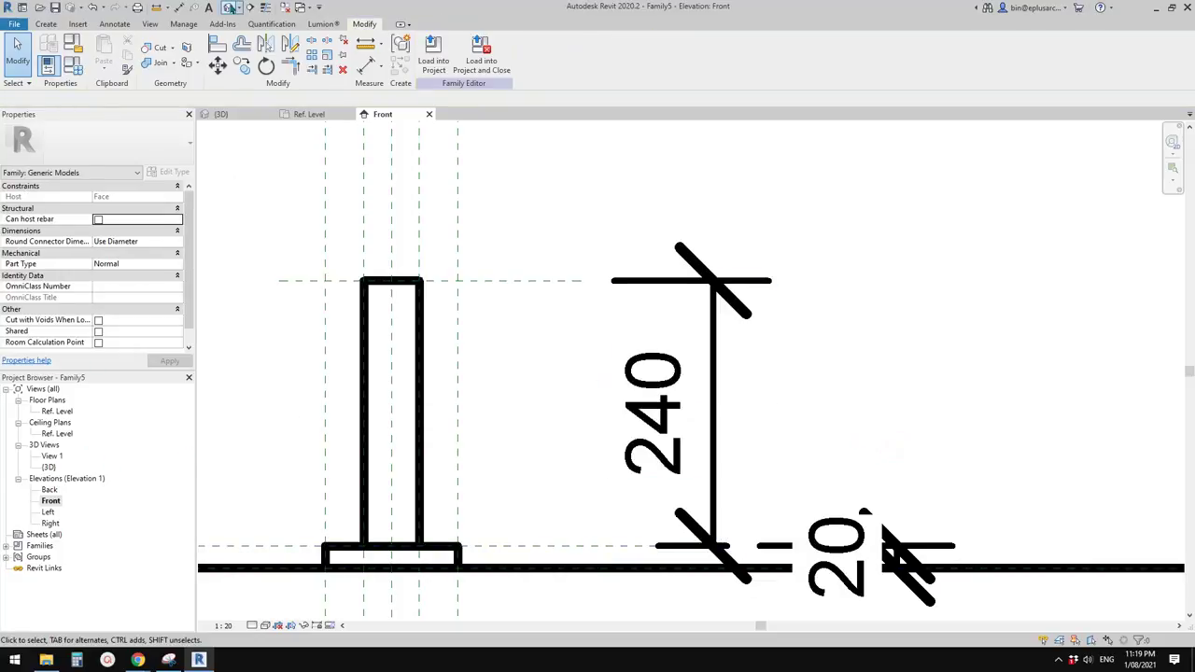
click(228, 7)
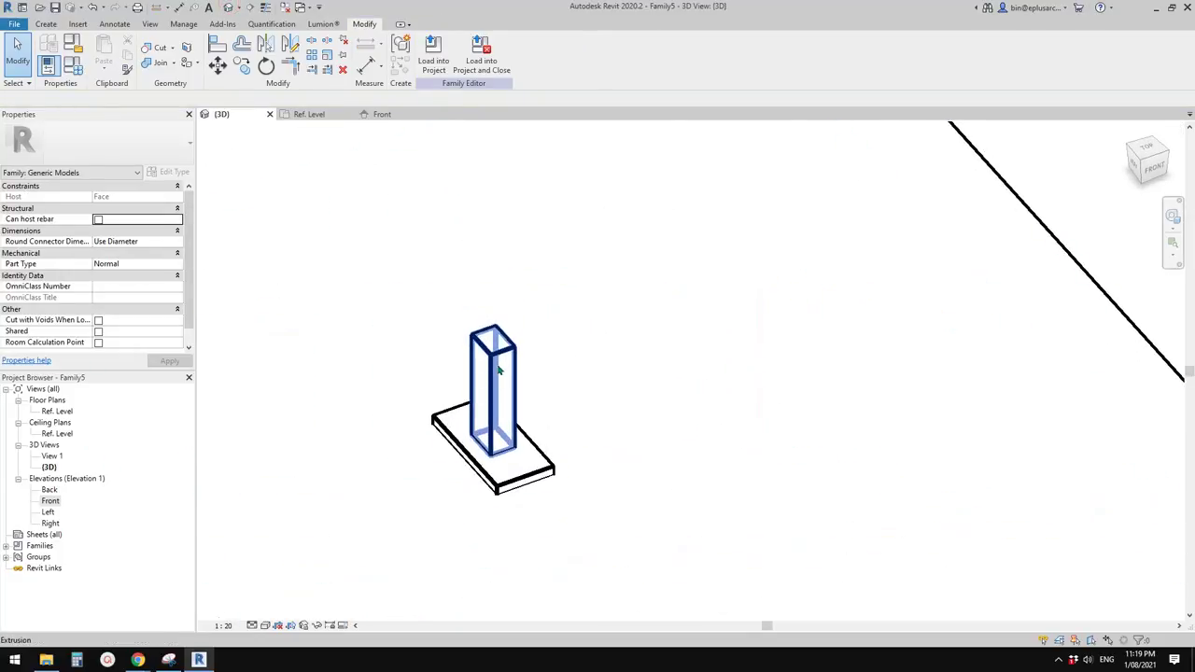
mouse_move(499, 372)
shift+middle_down()
mouse_move(568, 221)
mouse_move(496, 353)
mouse_move(654, 261)
mouse_move(512, 351)
shift+middle_up()
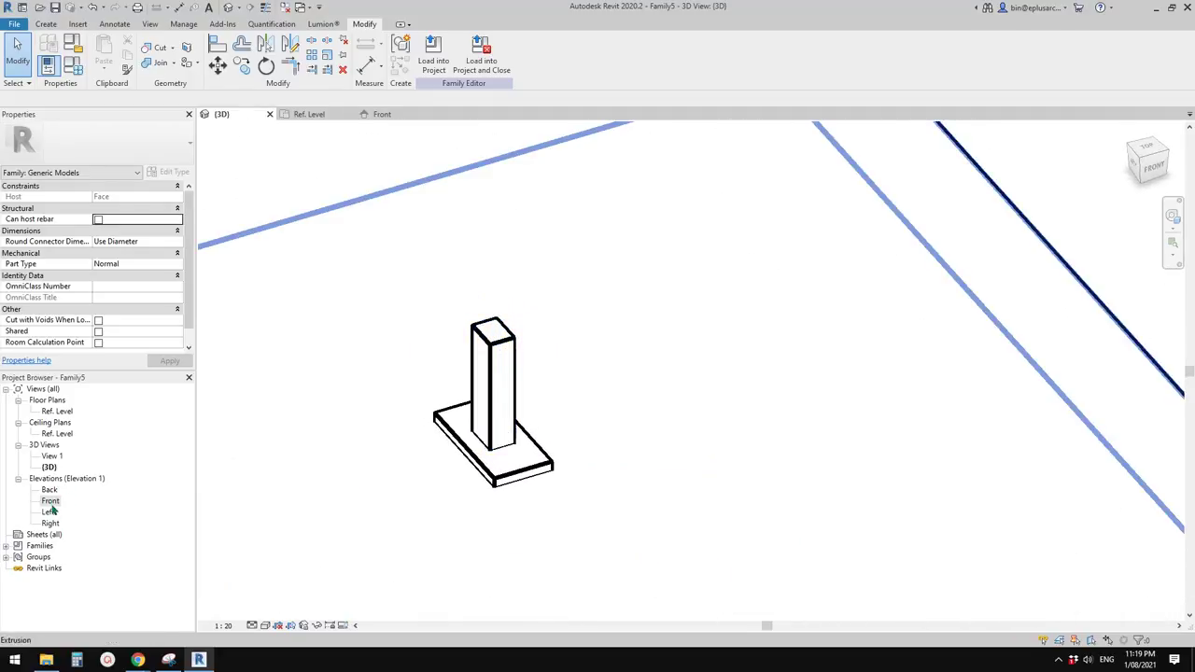
In the Ref. Level plan, set the upper inner horizontal reference plane's distance from the centre plane to 30 mm
double_click(56, 411)
scroll(527, 392, down, 2)
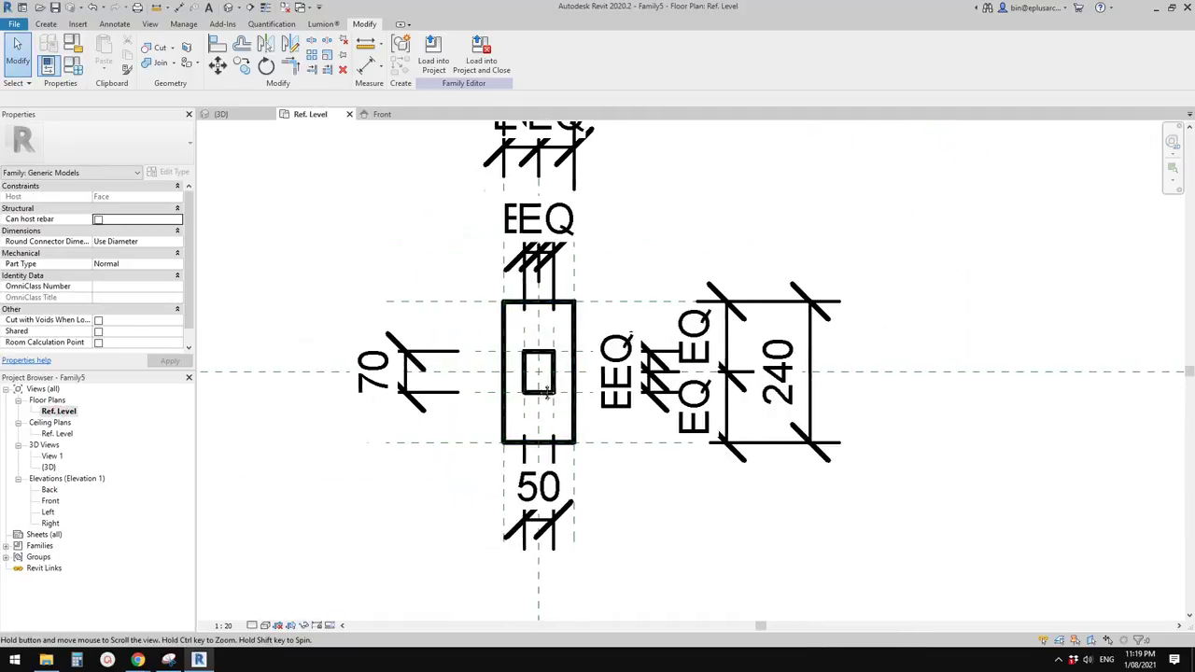
scroll(515, 353, up, 3)
click(523, 344)
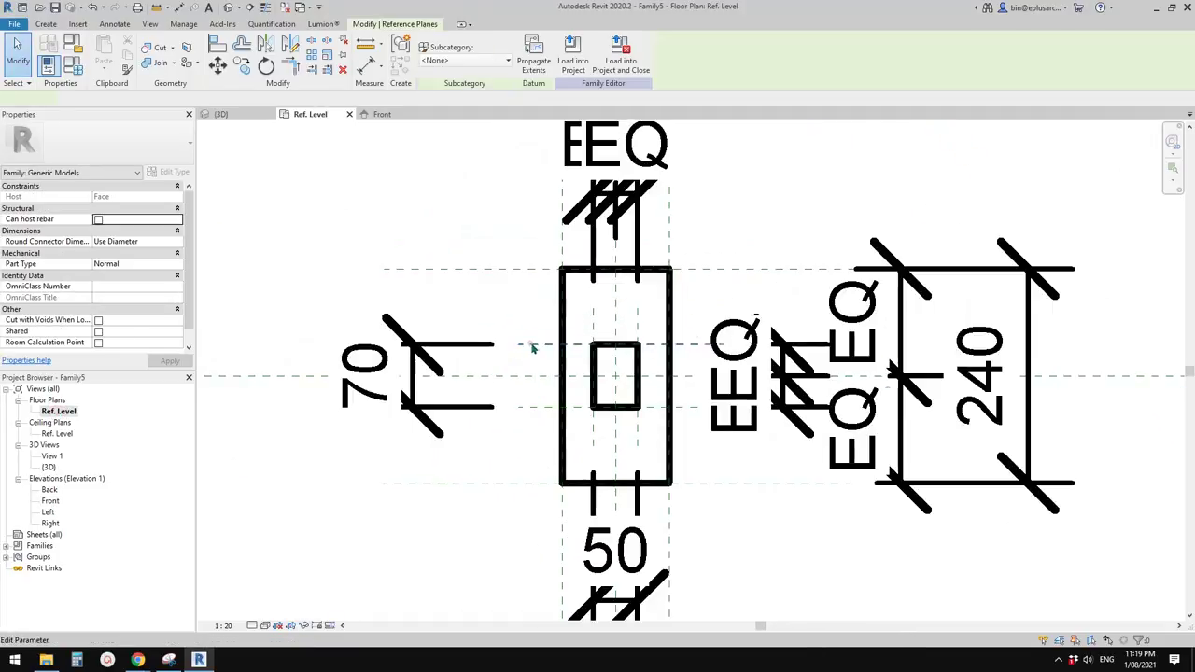
click(674, 360)
text(30)
click(488, 279)
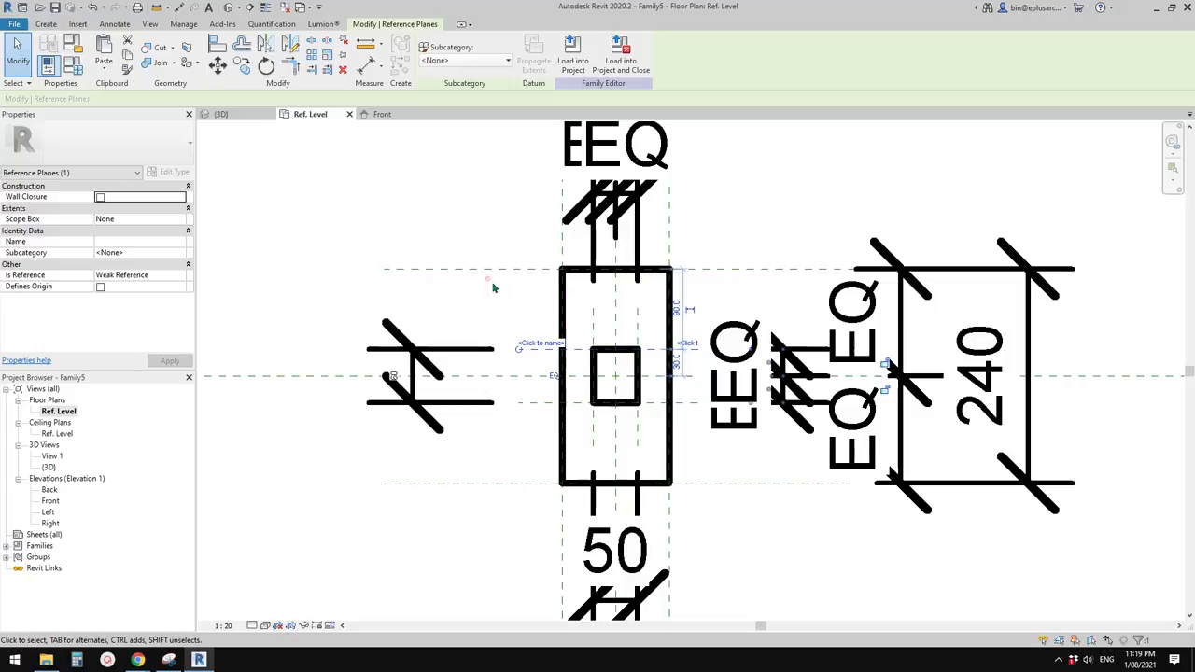
Move the left inner vertical reference plane so the post is 40 mm wide, and check the post in 3D
click(594, 322)
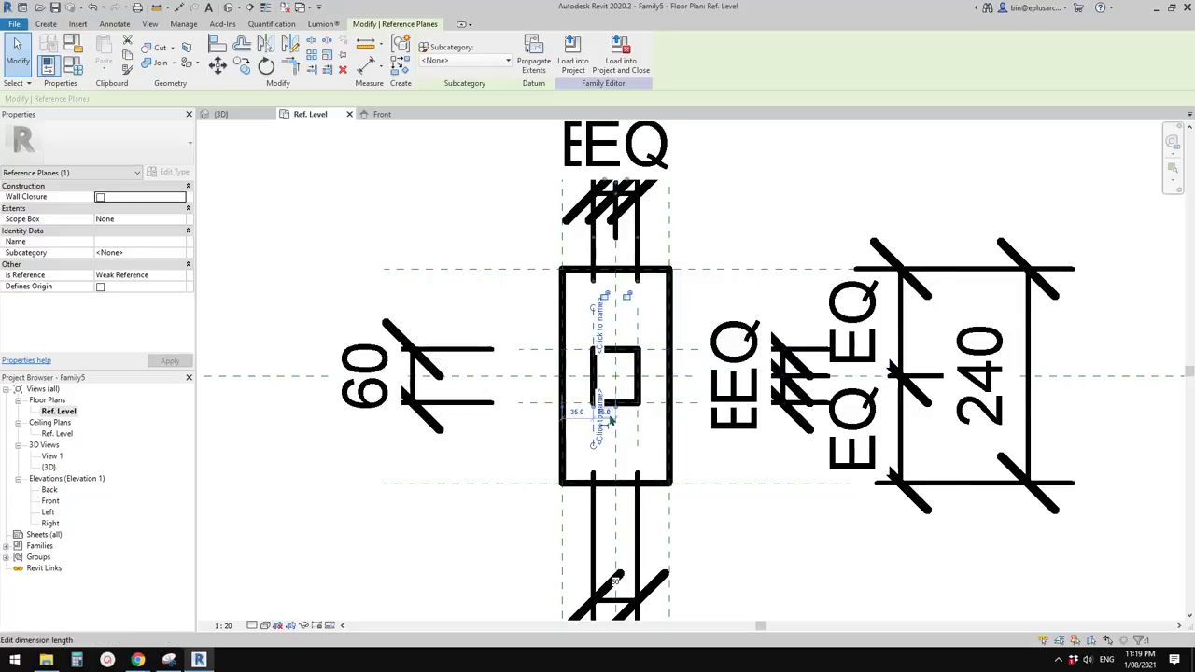
scroll(612, 422, up, 2)
key(Return)
click(674, 449)
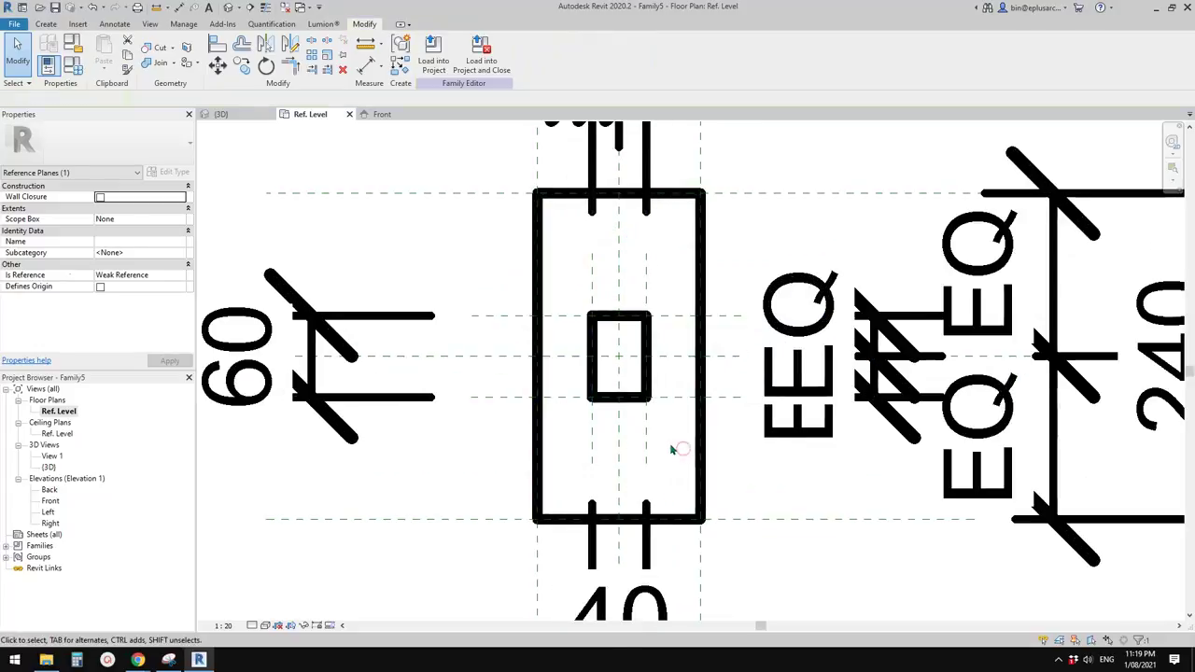
scroll(672, 448, down, 2)
middle_drag(675, 521, 629, 445)
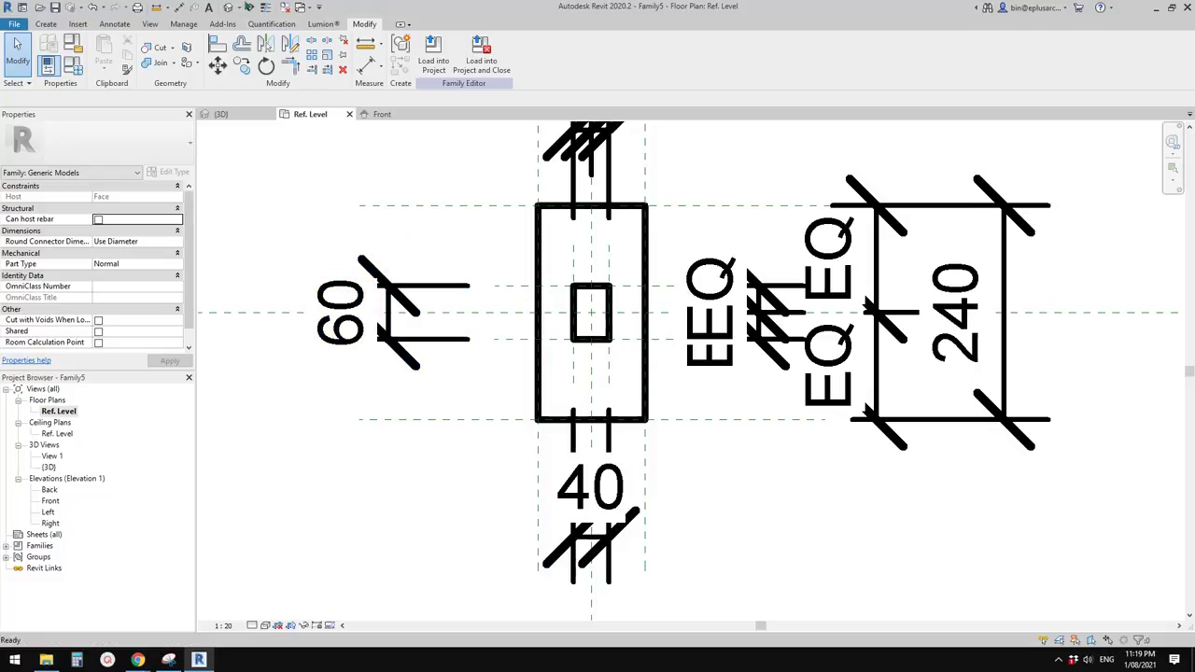
click(228, 6)
shift+middle_drag(513, 159, 531, 211)
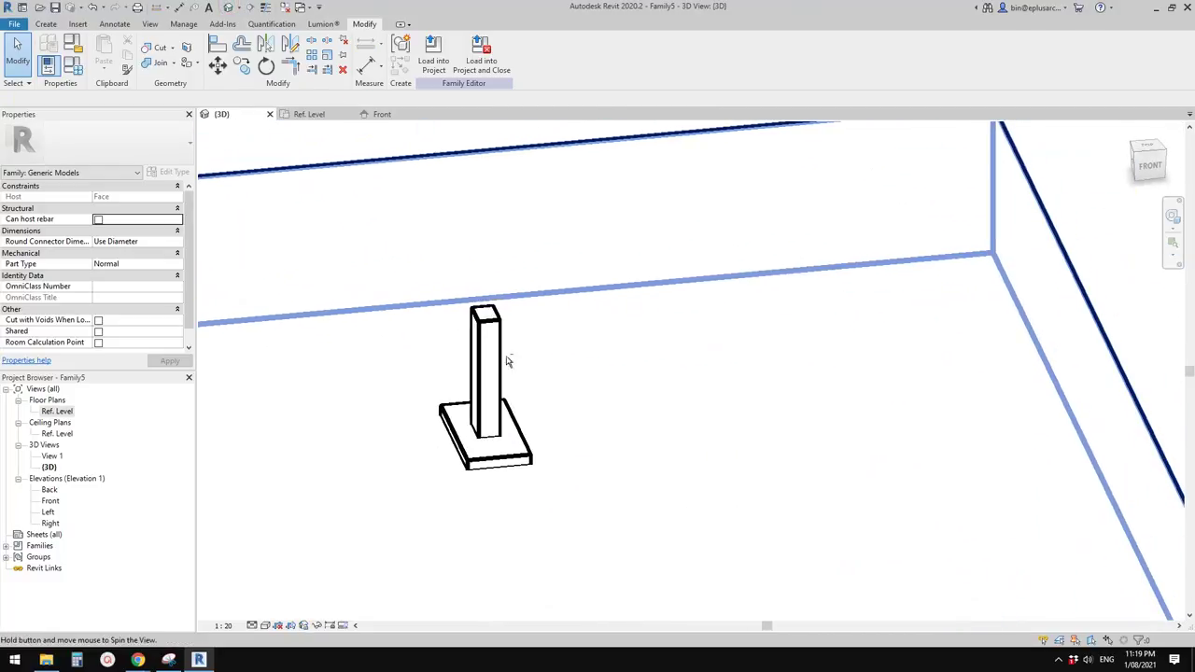
shift+middle_drag(508, 361, 486, 318)
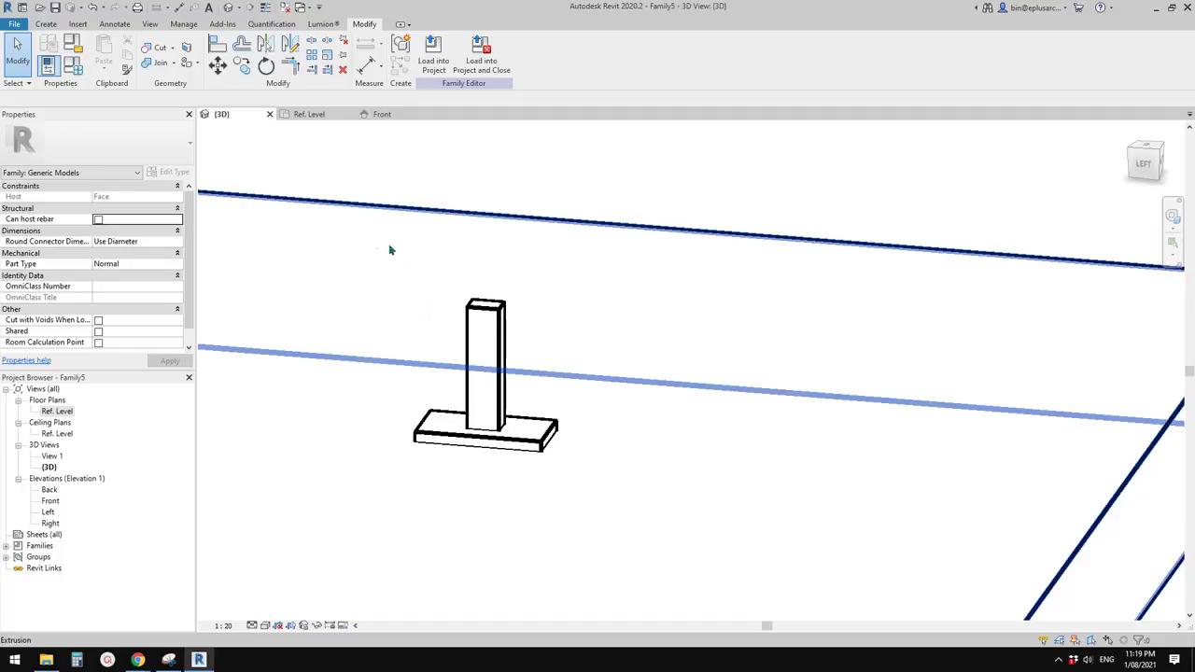
shift+middle_drag(243, 444, 368, 464)
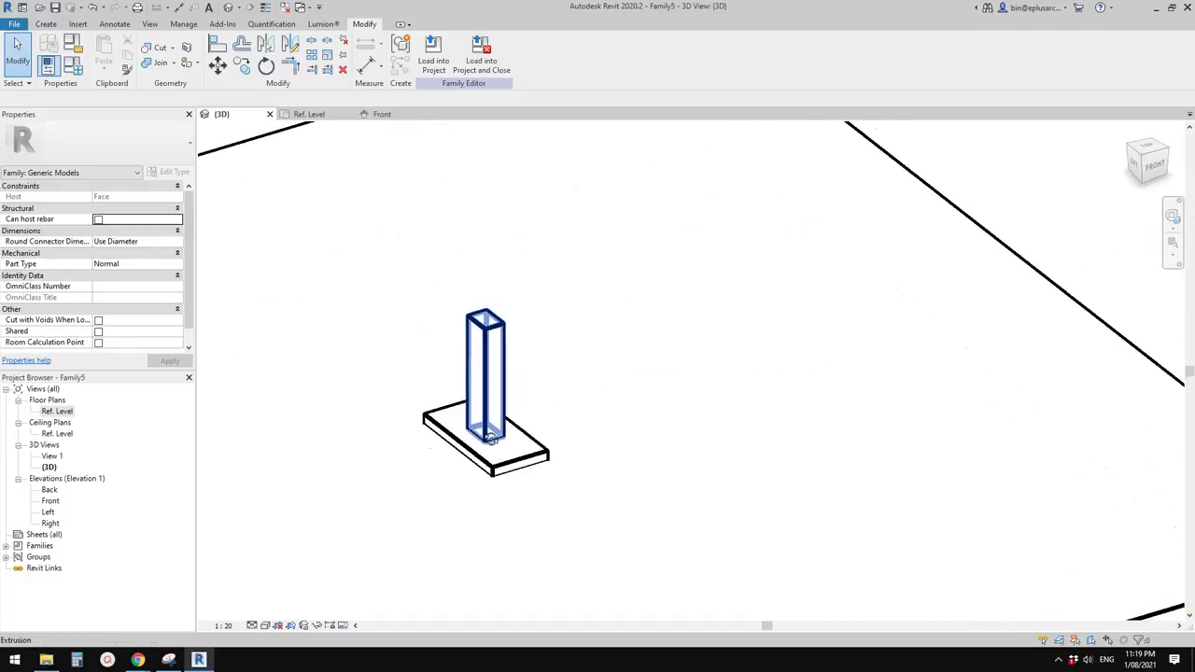
In the Front elevation, draw a horizontal reference plane across the post about 30 mm below its top
double_click(49, 503)
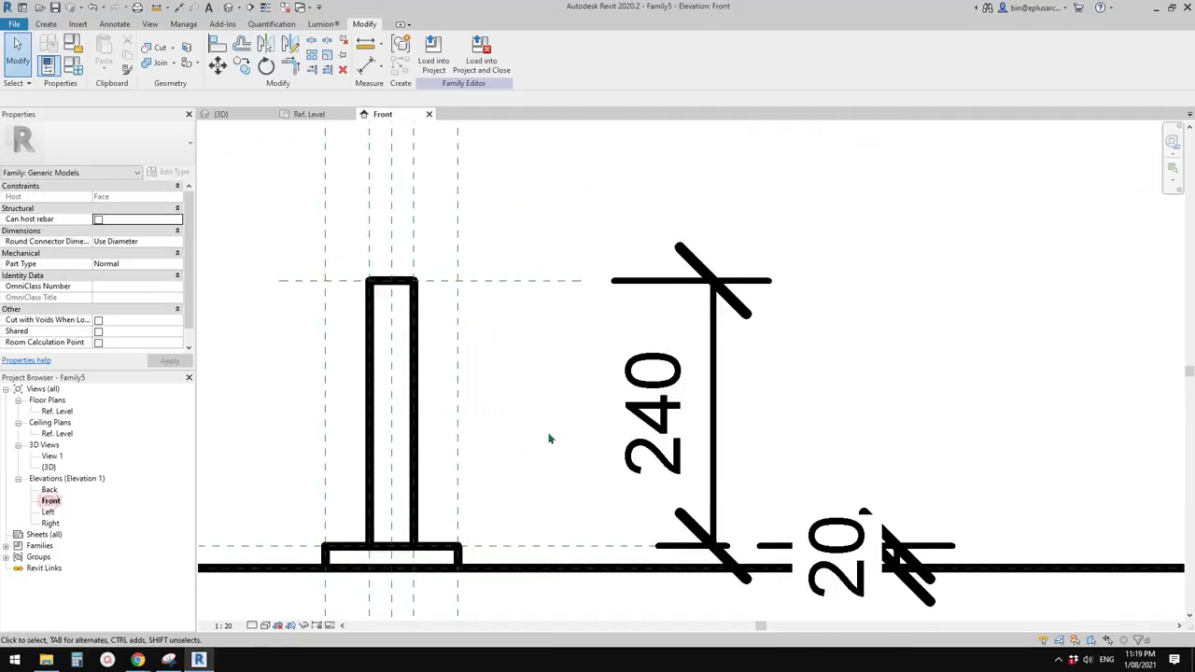
scroll(476, 419, down, 2)
scroll(495, 375, down, 1)
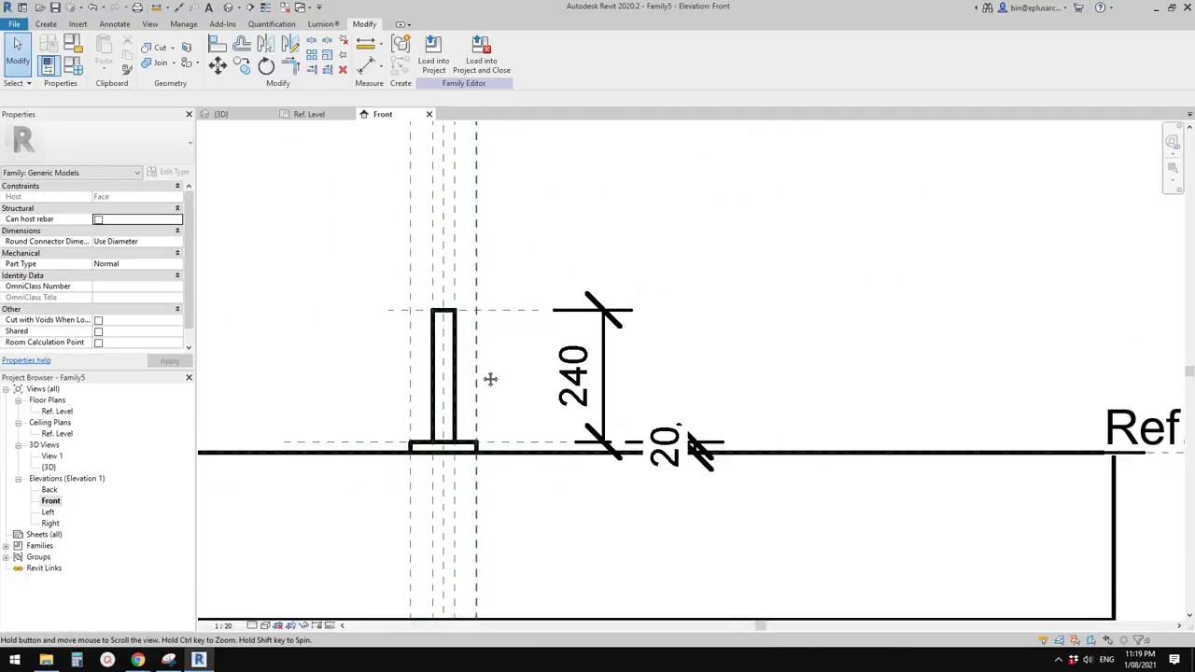
scroll(469, 355, down, 1)
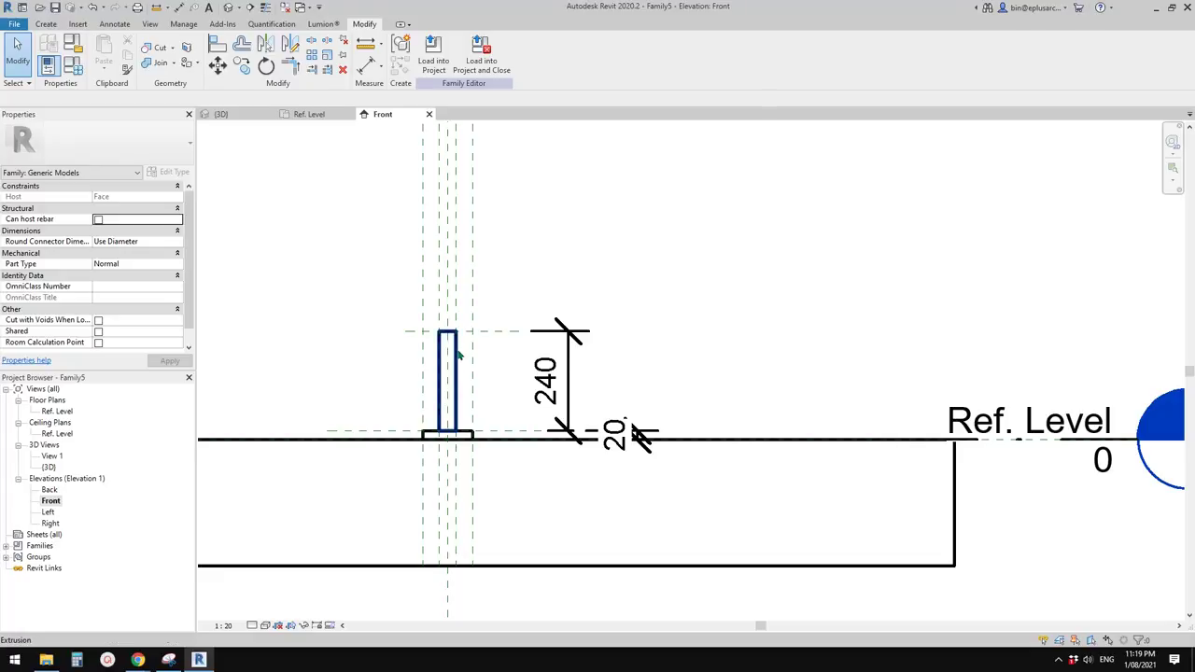
scroll(468, 354, up, 3)
scroll(473, 350, up, 2)
key(r)
key(p)
click(526, 352)
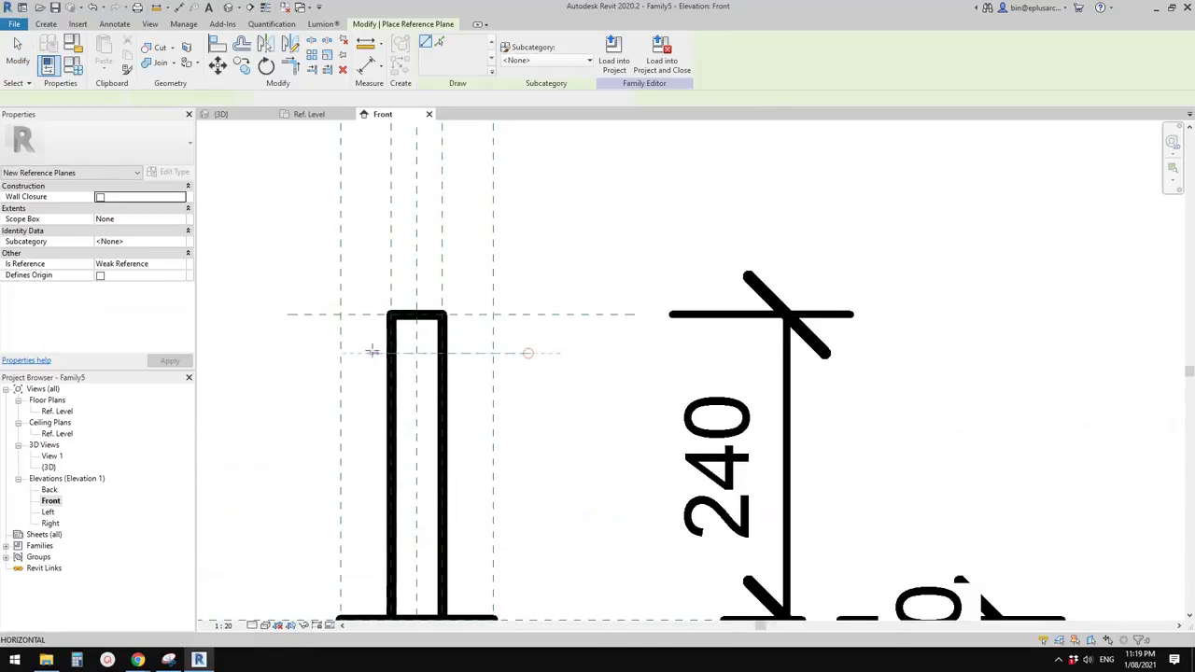
click(330, 353)
key(Escape)
key(Escape)
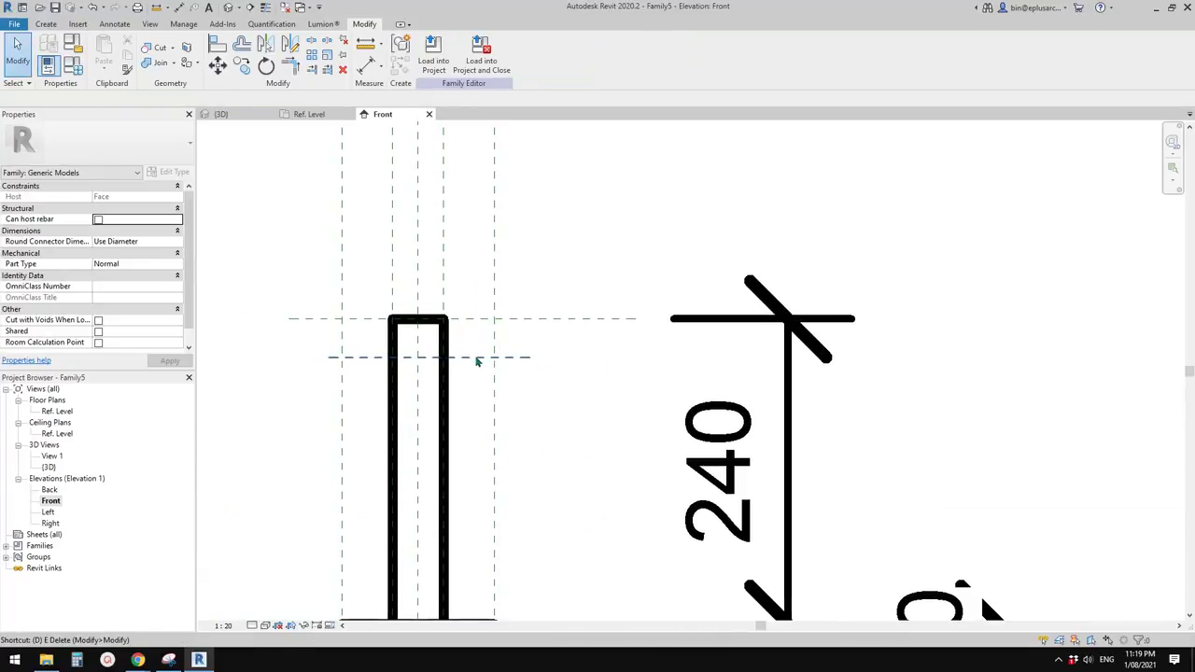
Dimension the distance between the new horizontal reference plane and the reference plane at the post's top
key(d)
key(i)
click(479, 360)
click(533, 321)
click(603, 399)
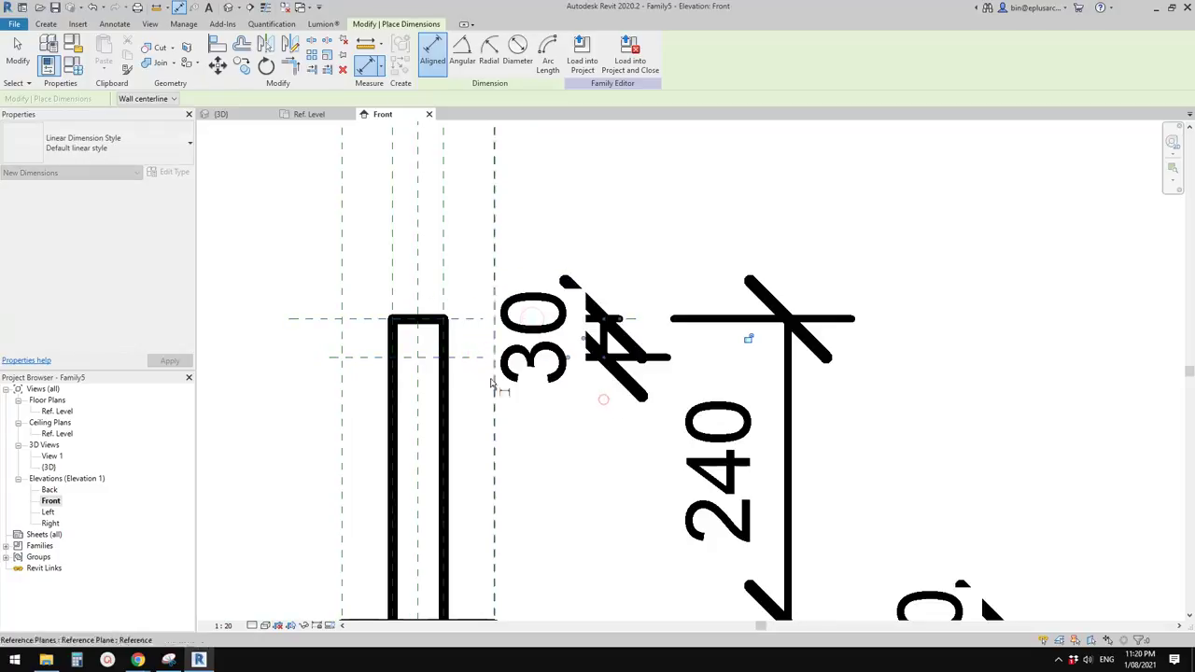
key(Escape)
key(Escape)
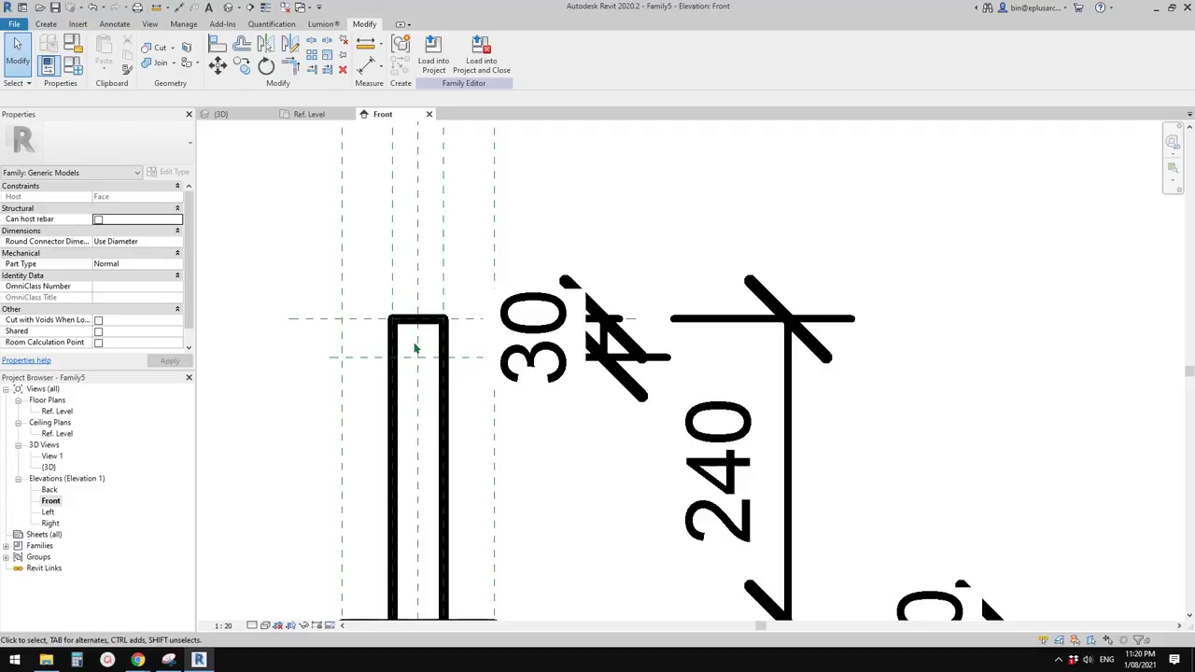
Set the distance between the horizontal reference plane and the reference plane at the post's top to 30 mm
click(466, 357)
click(577, 340)
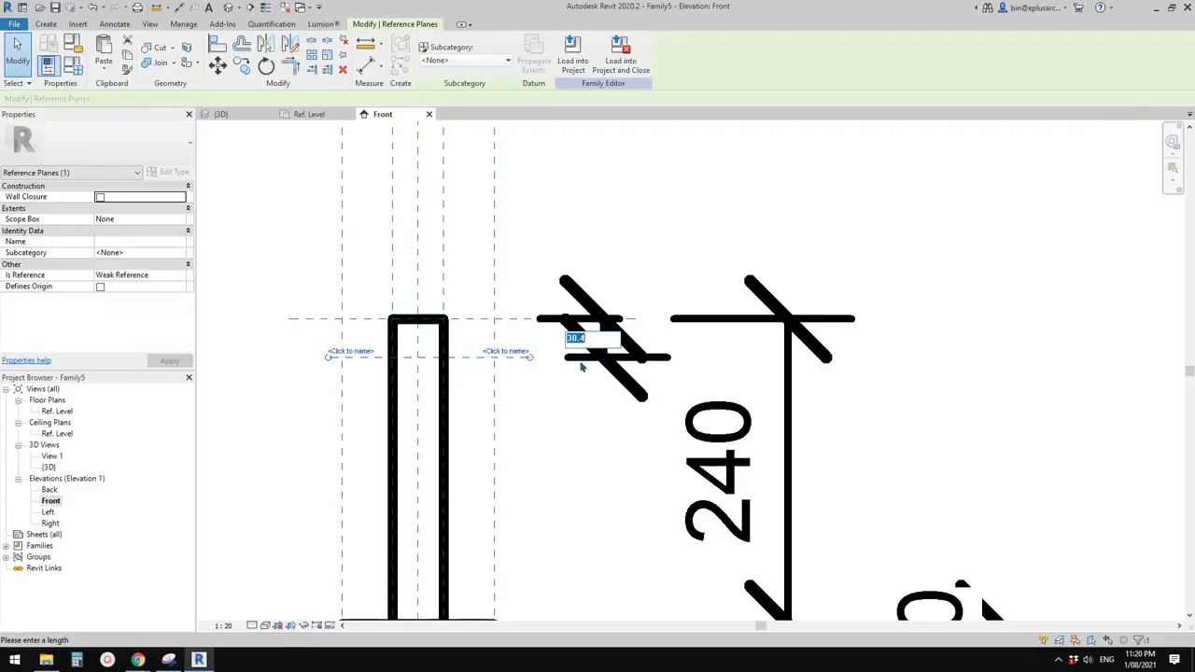
click(594, 411)
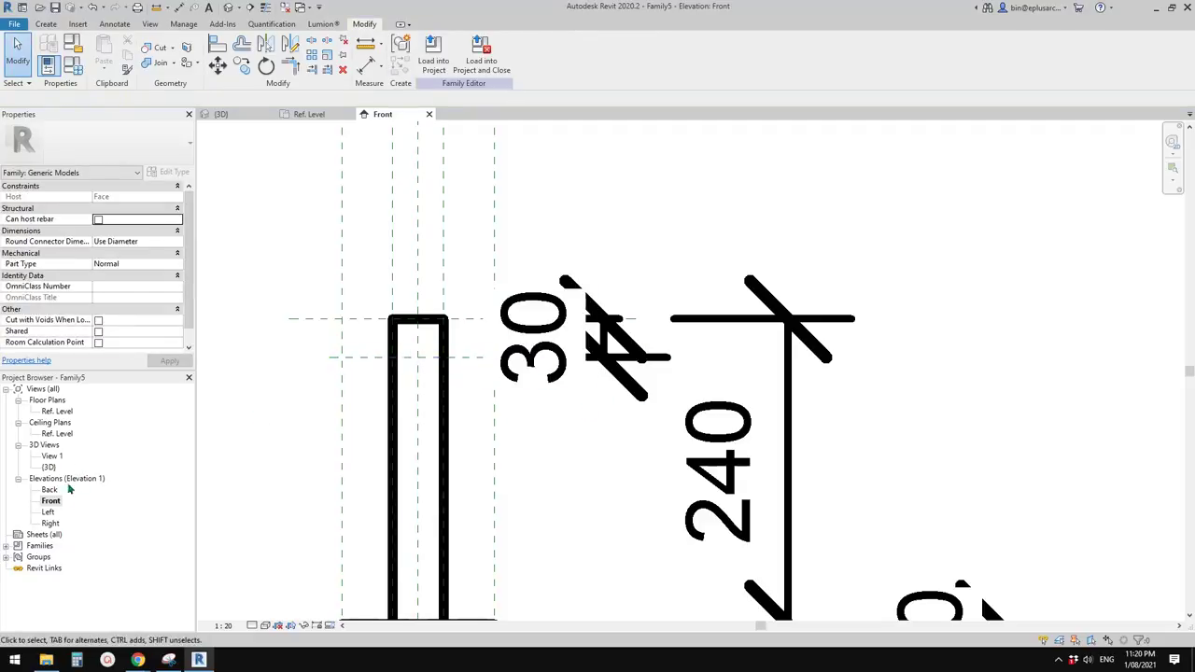
In the Ref. Level plan, draw a short horizontal reference plane between the post and the base plate's upper edge
double_click(56, 411)
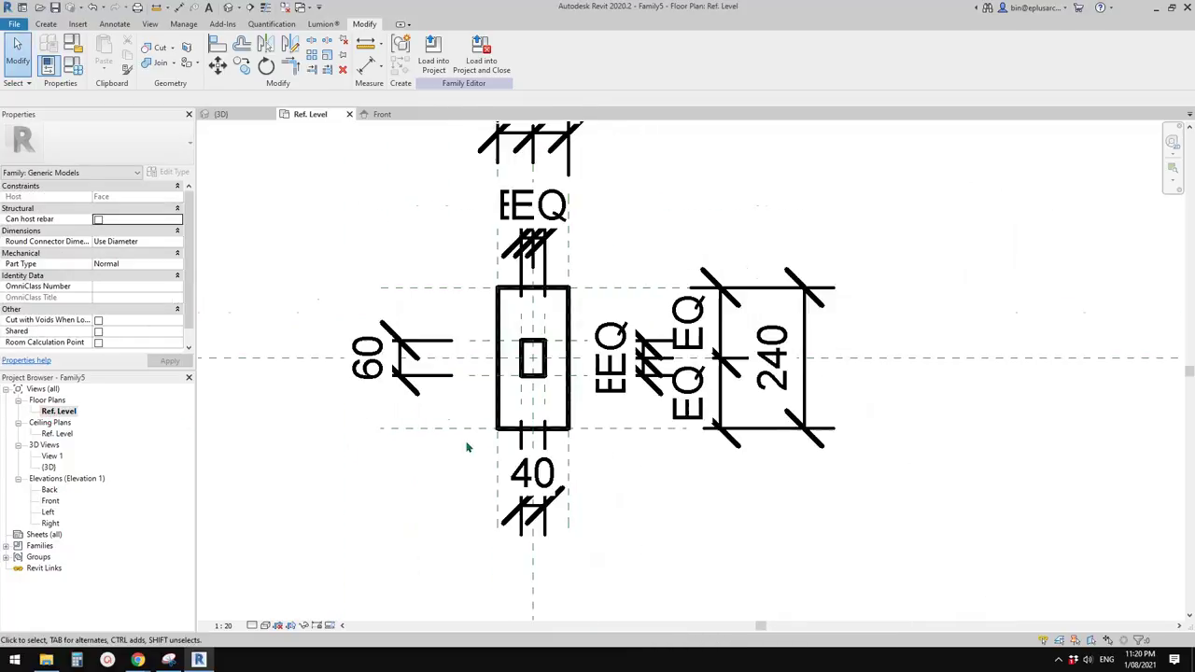
scroll(494, 381, up, 2)
scroll(494, 381, down, 3)
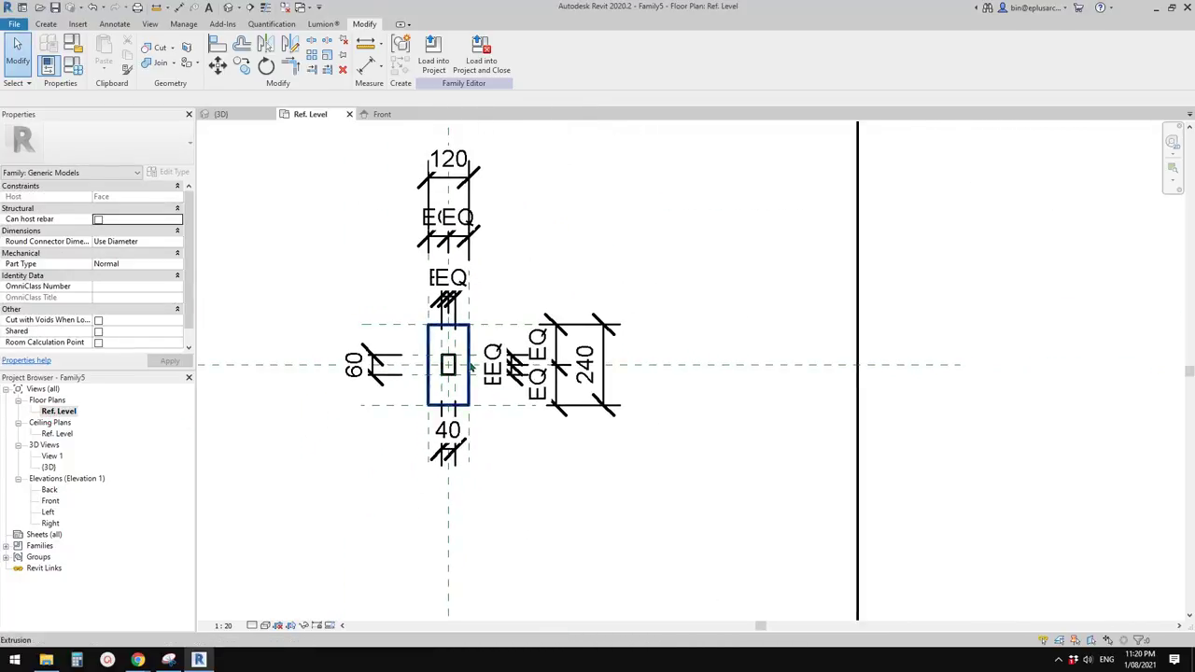
scroll(456, 372, down, 1)
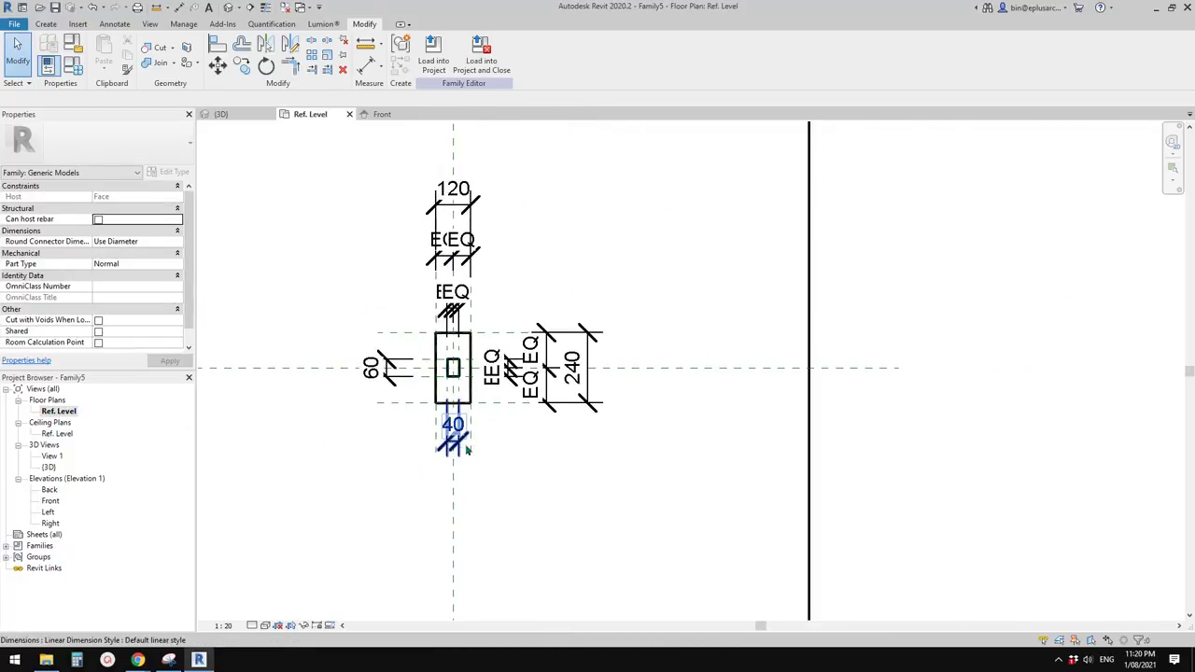
scroll(466, 450, down, 2)
scroll(483, 403, up, 4)
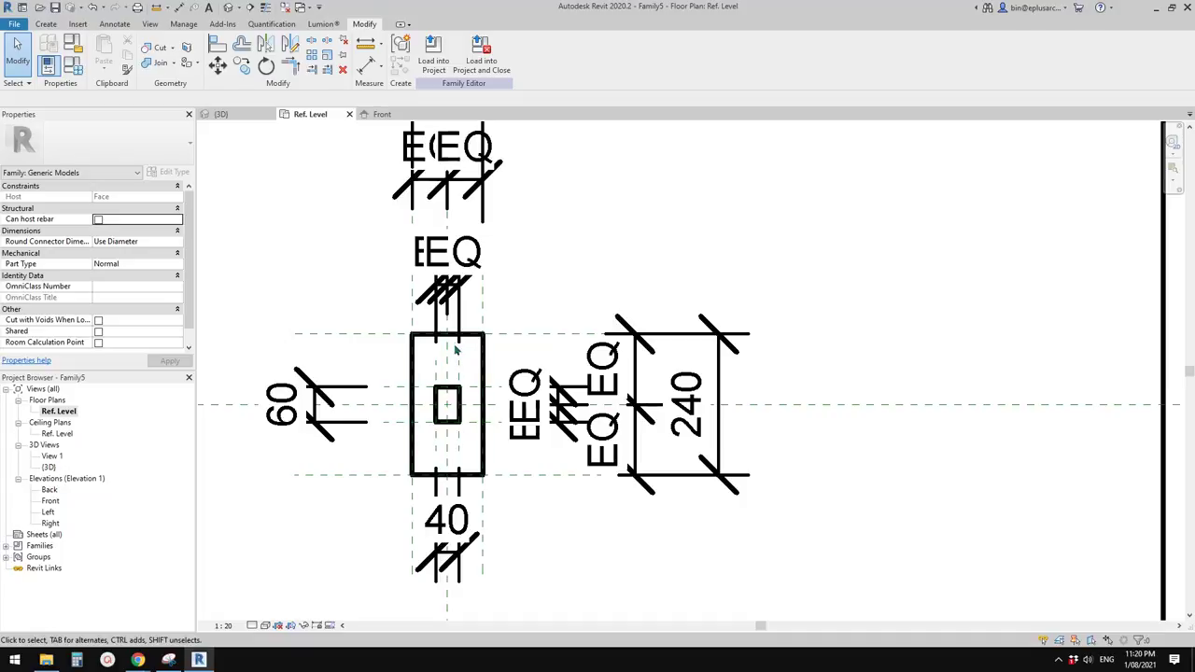
scroll(454, 351, up, 2)
key(r)
key(p)
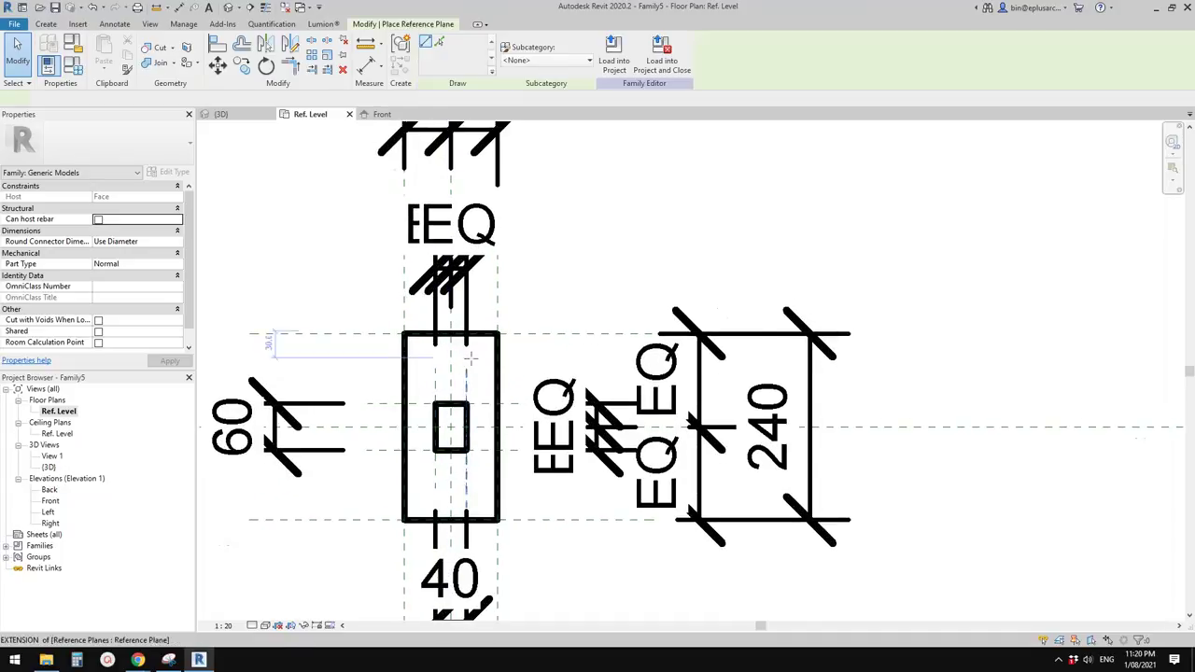
scroll(484, 363, up, 1)
key(Escape)
key(Escape)
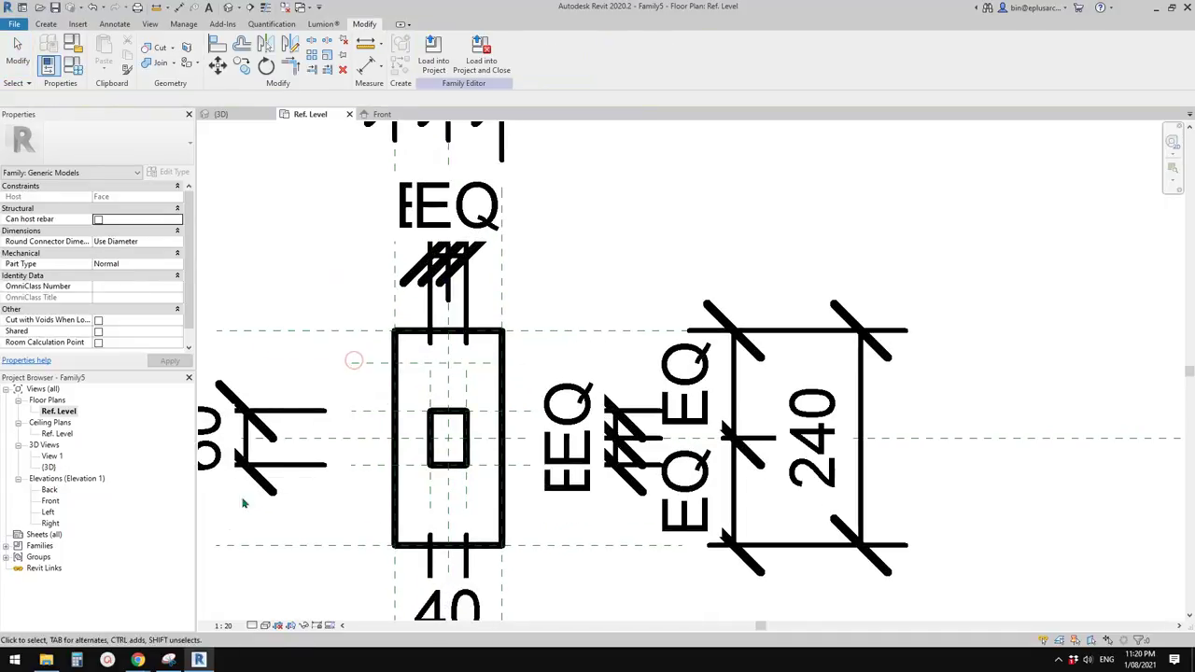
Set the plan's view scale to 1:10 and dimension the new reference plane from the reference plane along the post's upper edge
click(224, 627)
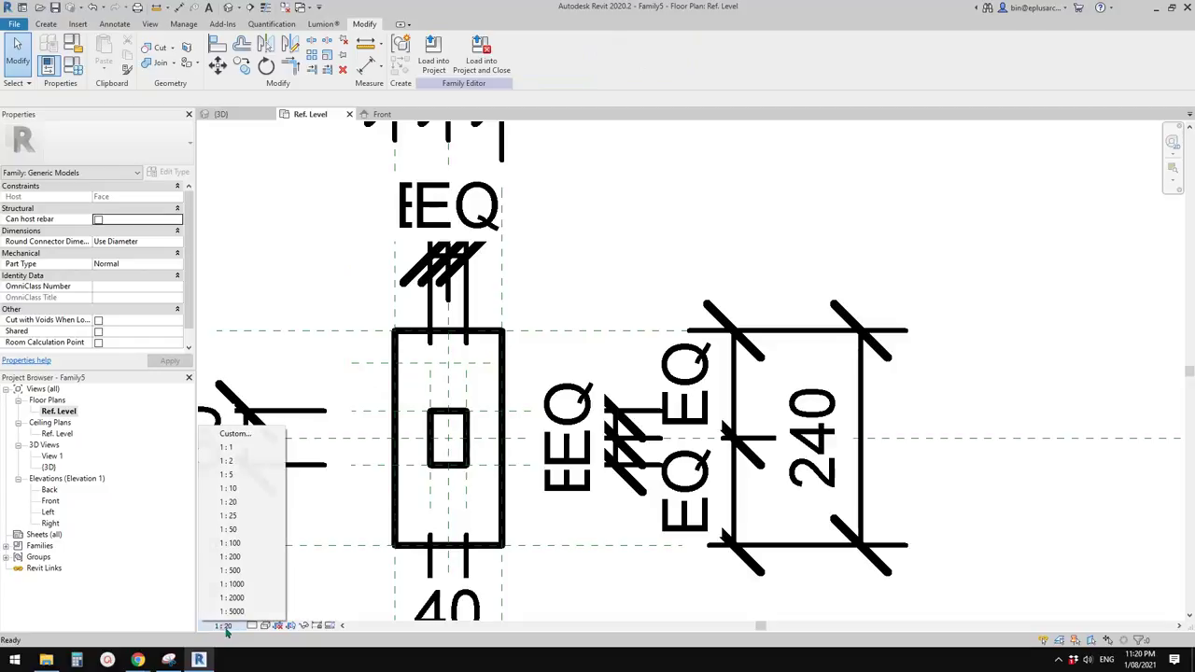
click(233, 489)
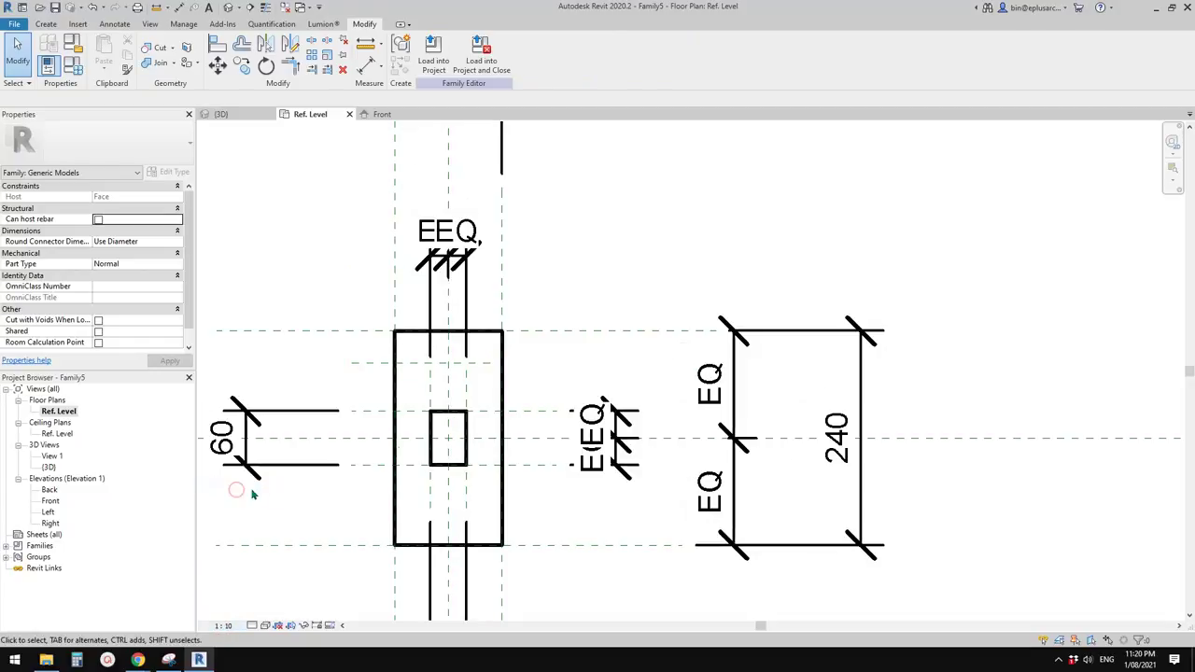
scroll(472, 341, up, 5)
key(d)
key(i)
click(474, 358)
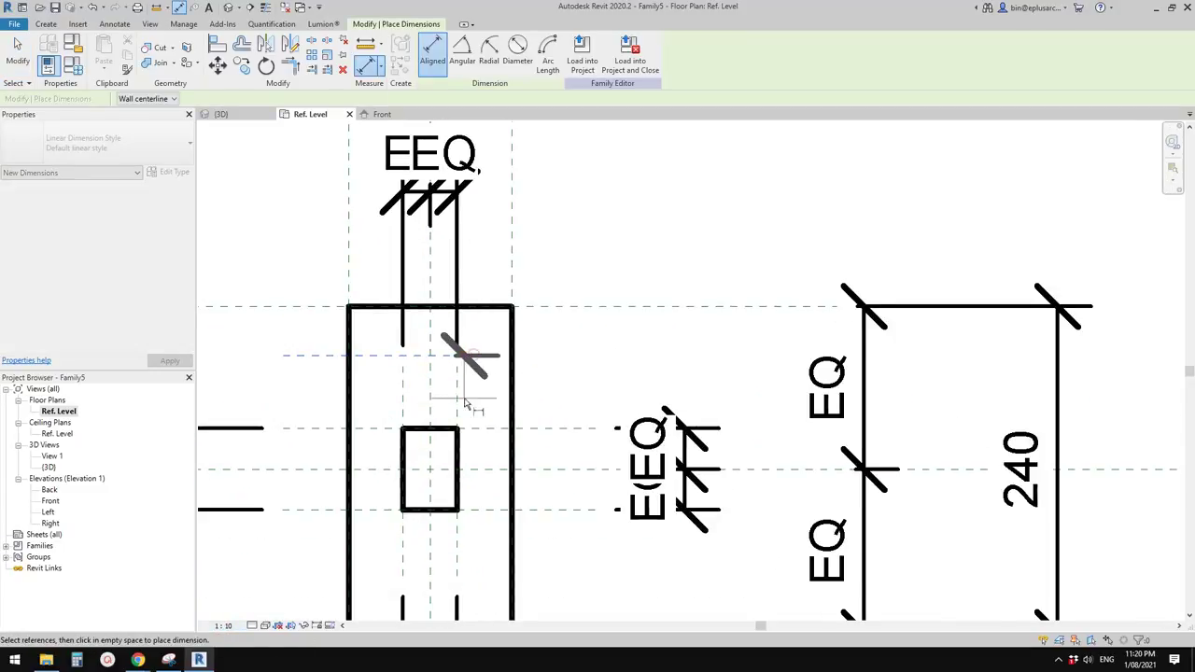
click(552, 428)
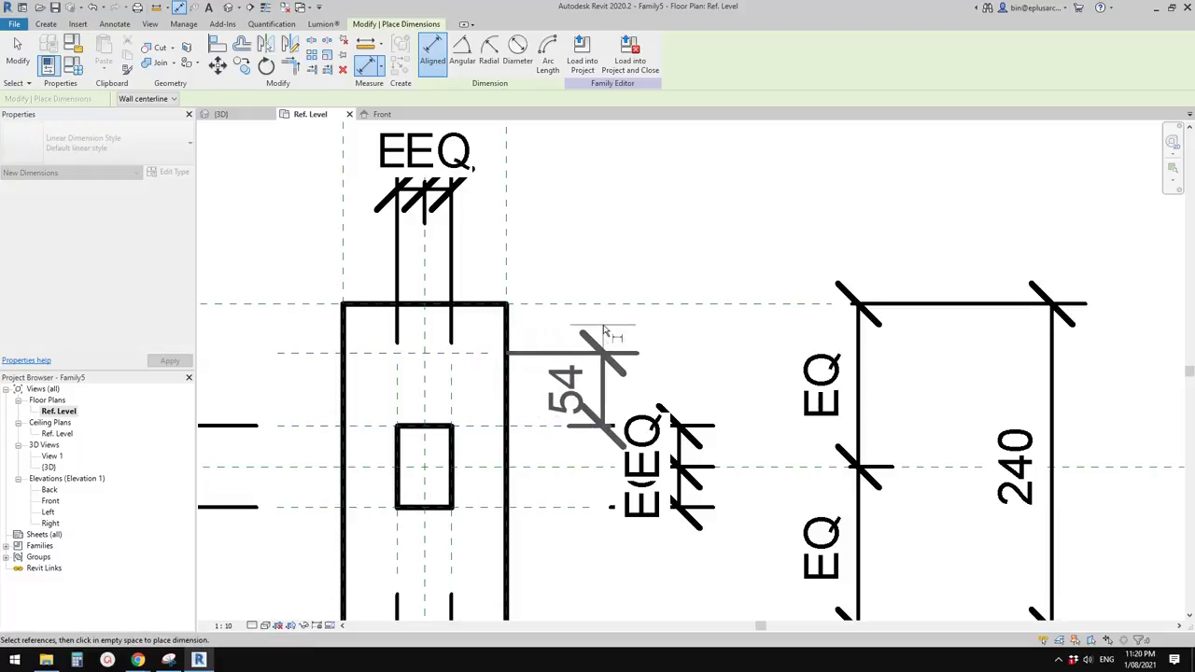
click(605, 338)
scroll(472, 336, down, 2)
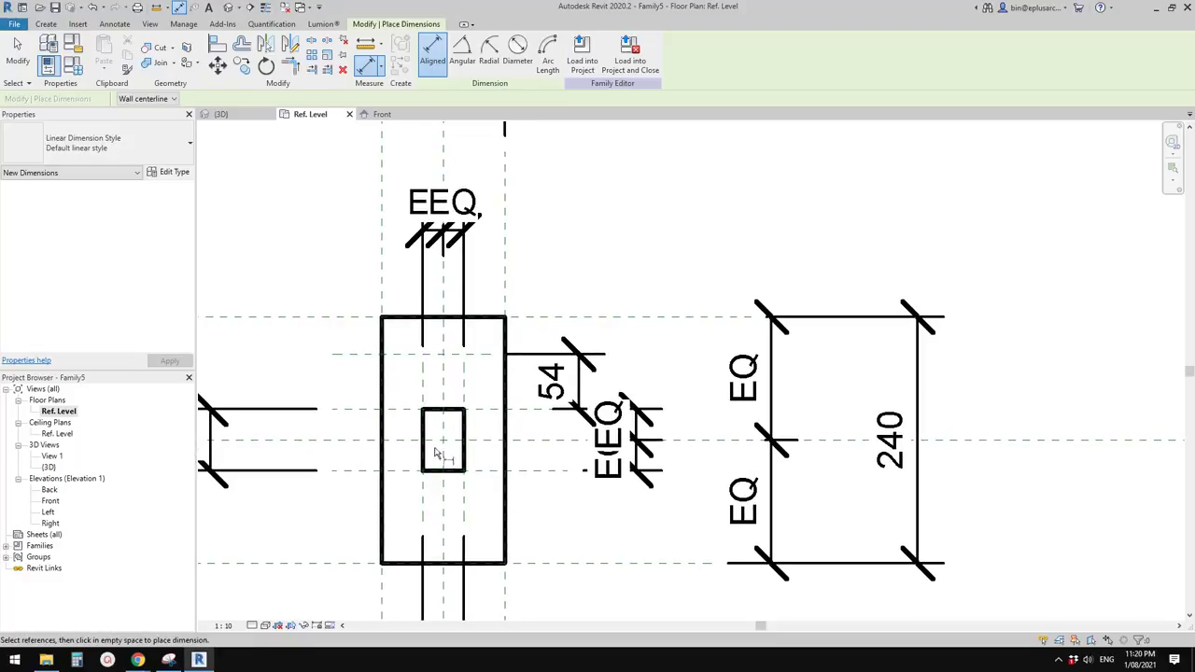
key(Escape)
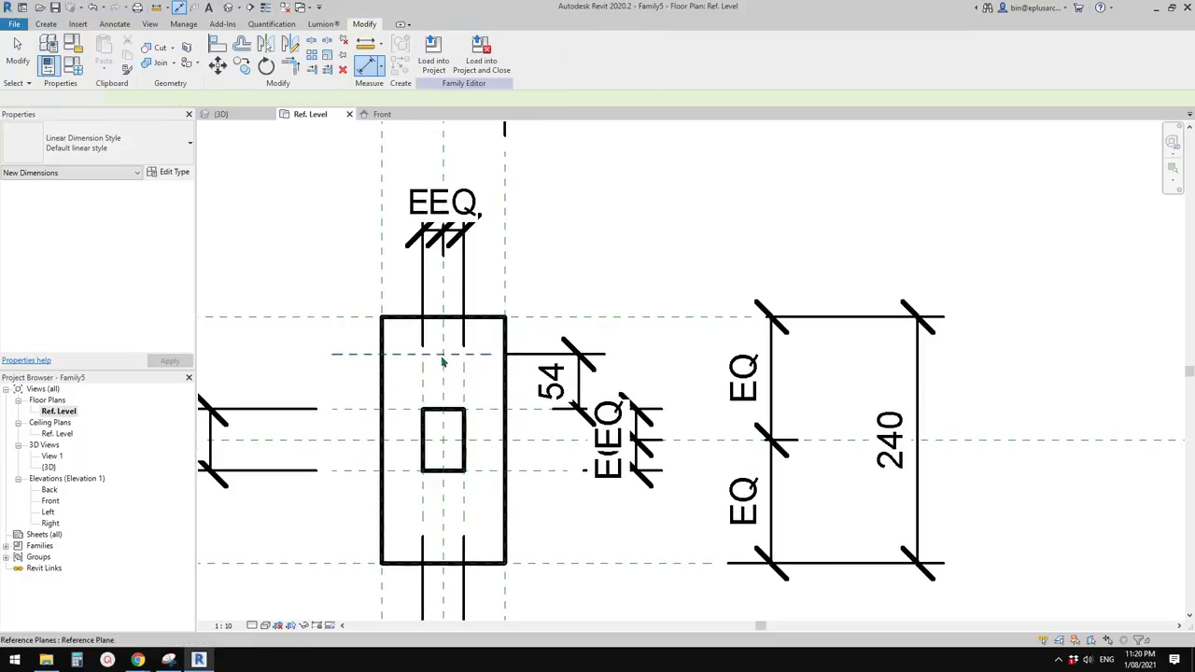
Set the new reference plane's distance from the post's upper edge plane to 50 mm
scroll(454, 363, up, 1)
click(461, 358)
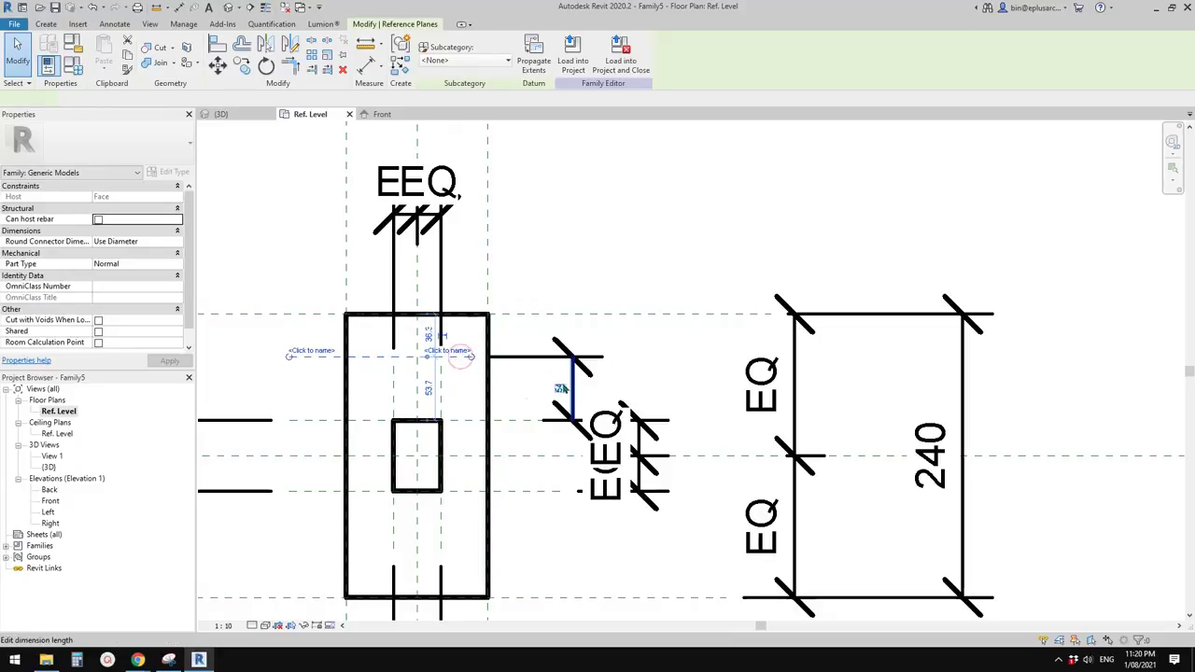
click(558, 387)
text(50)
key(Return)
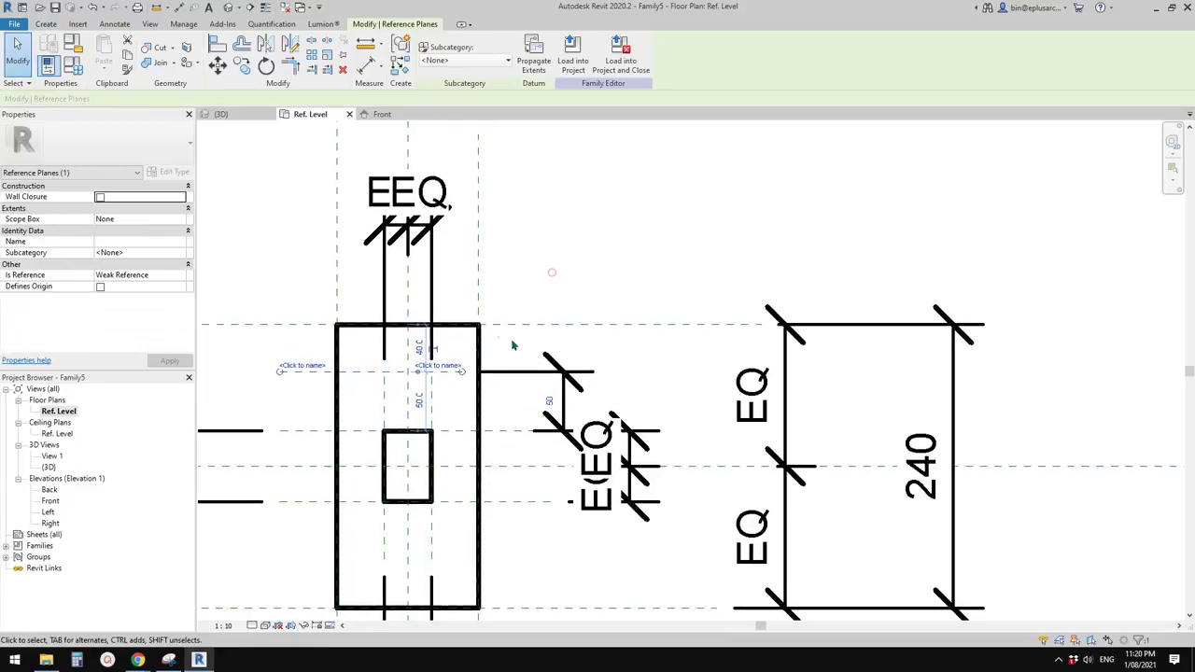
key(Escape)
scroll(537, 260, down, 2)
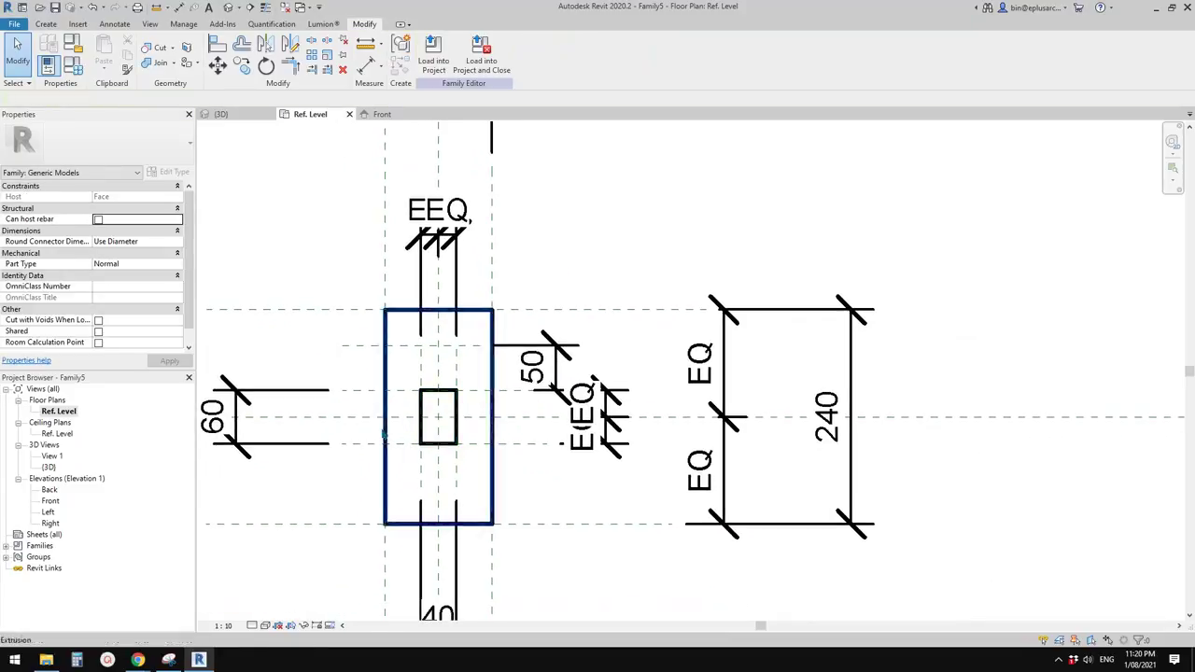
In the Ref. Level plan, set the reference plane along the post's lower edge as the work plane and open Elevation: Front
double_click(50, 501)
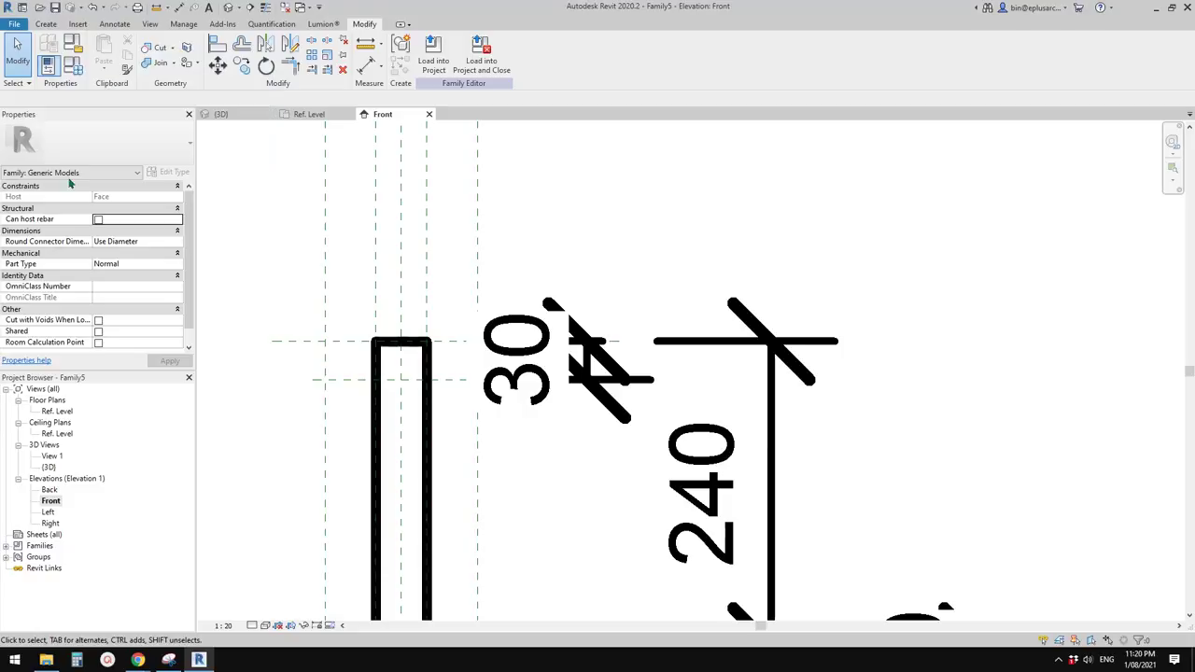
double_click(56, 412)
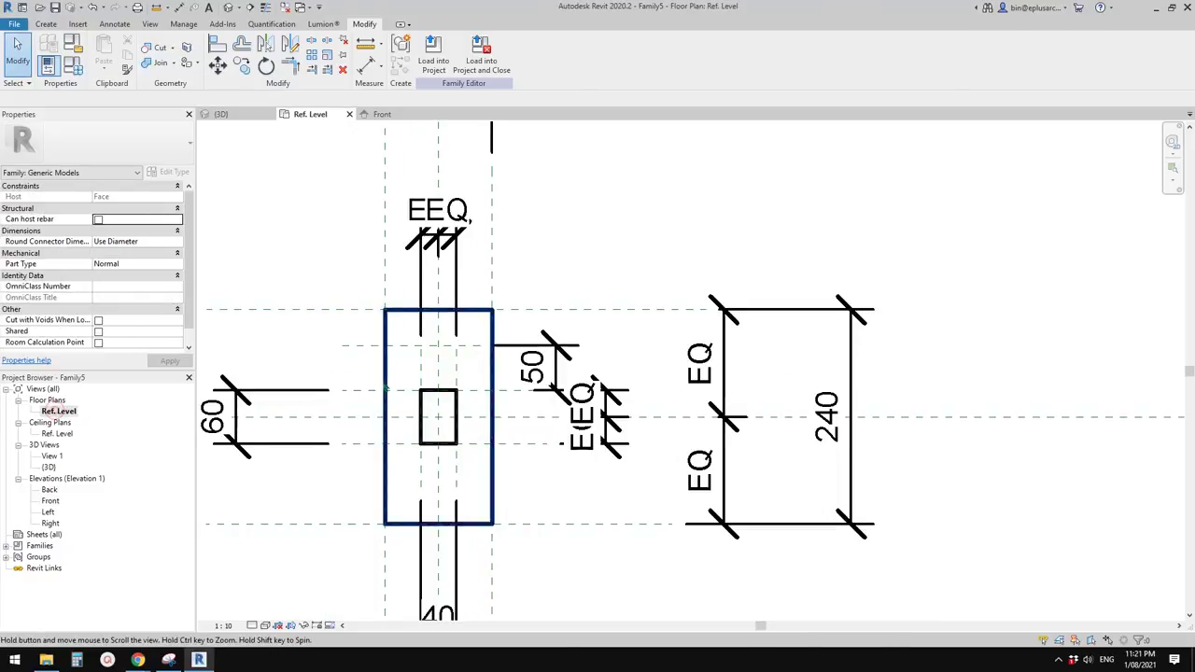
scroll(431, 374, up, 3)
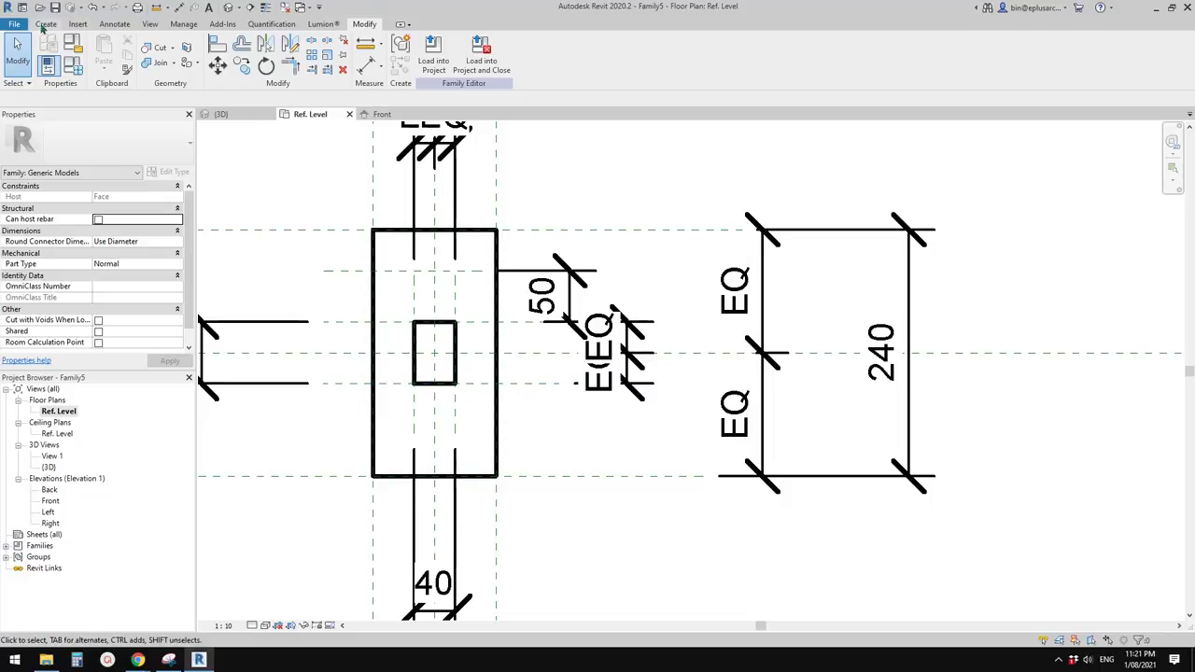
click(43, 25)
click(740, 51)
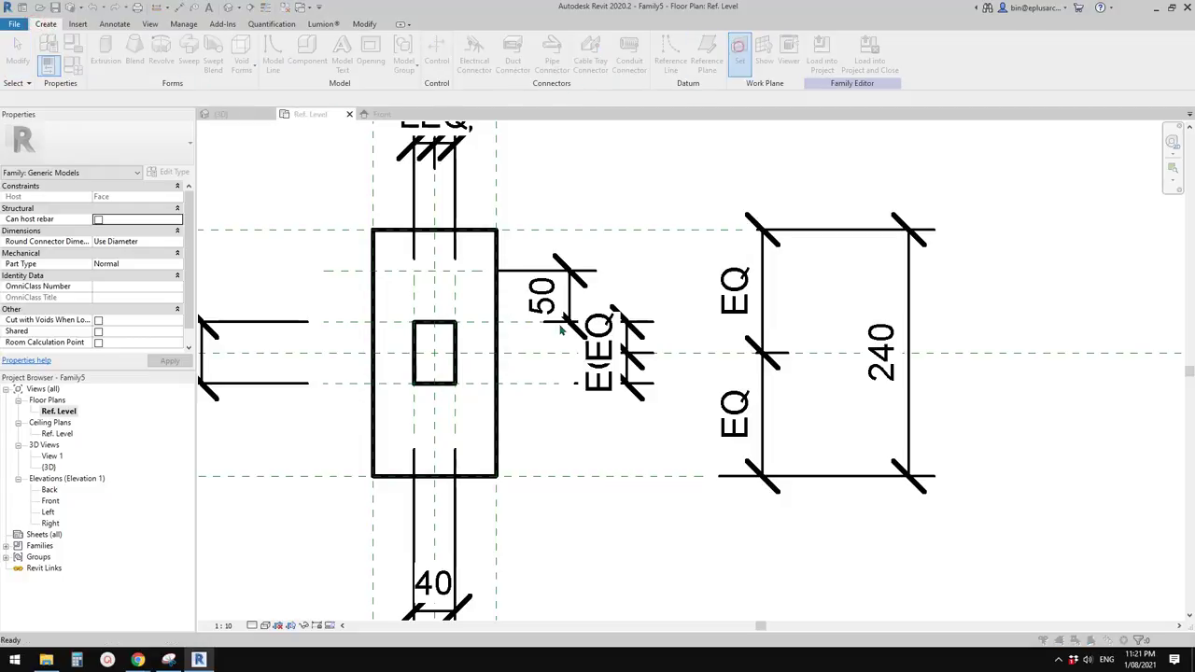
click(554, 321)
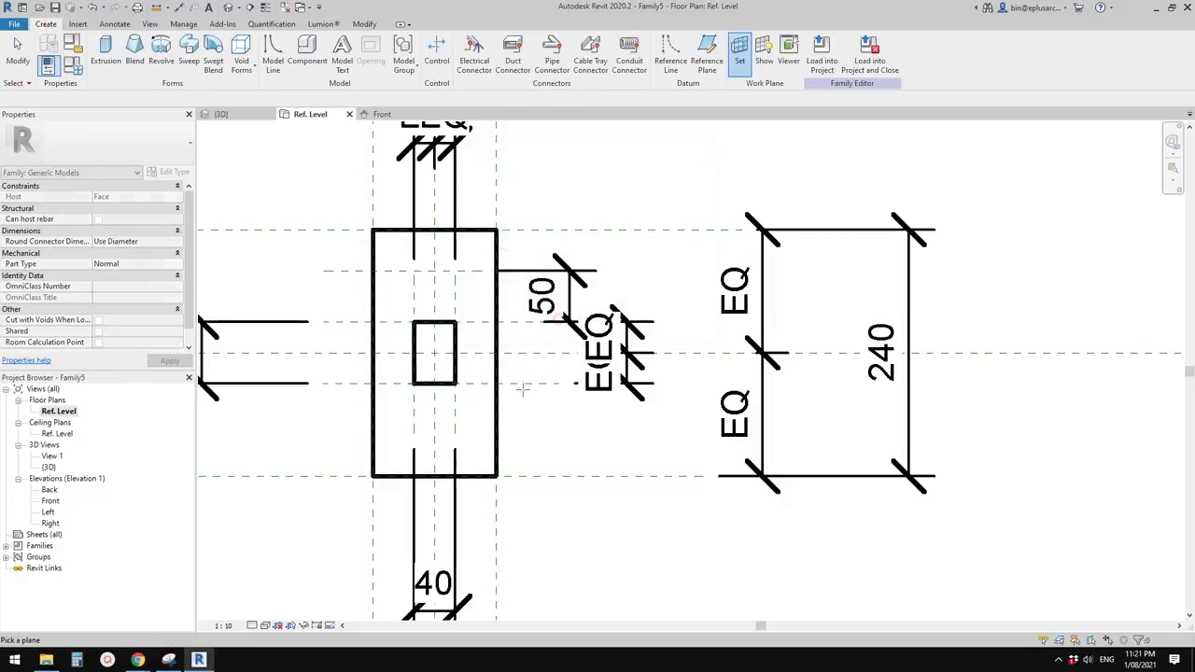
click(530, 383)
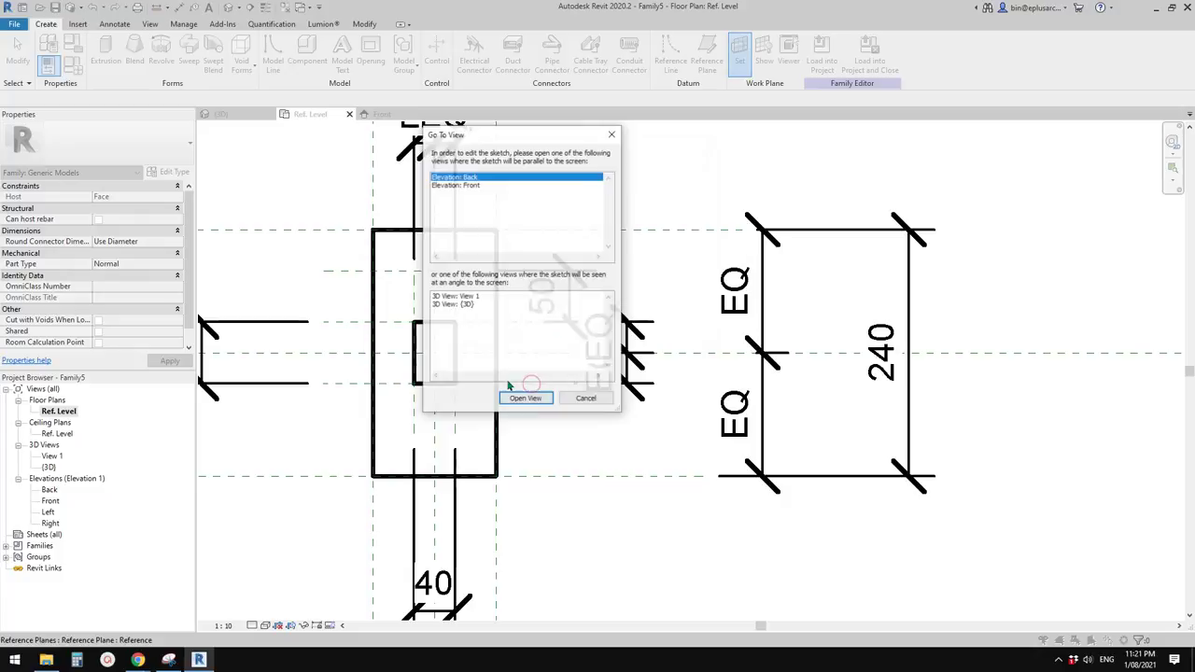
click(466, 185)
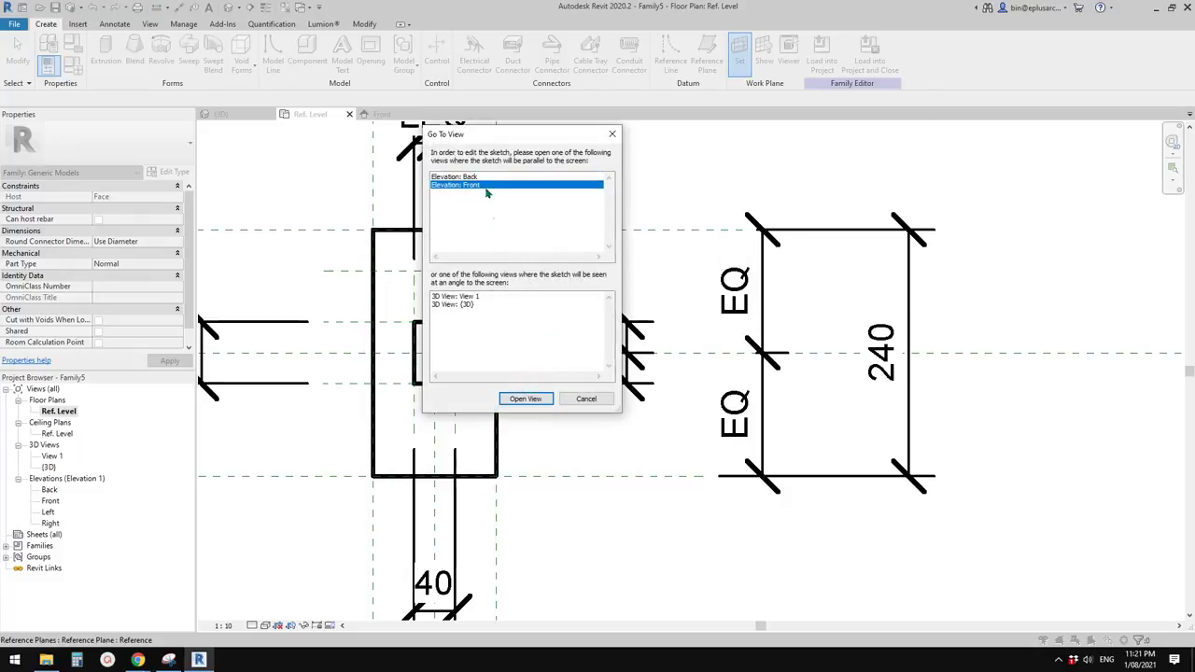
click(526, 400)
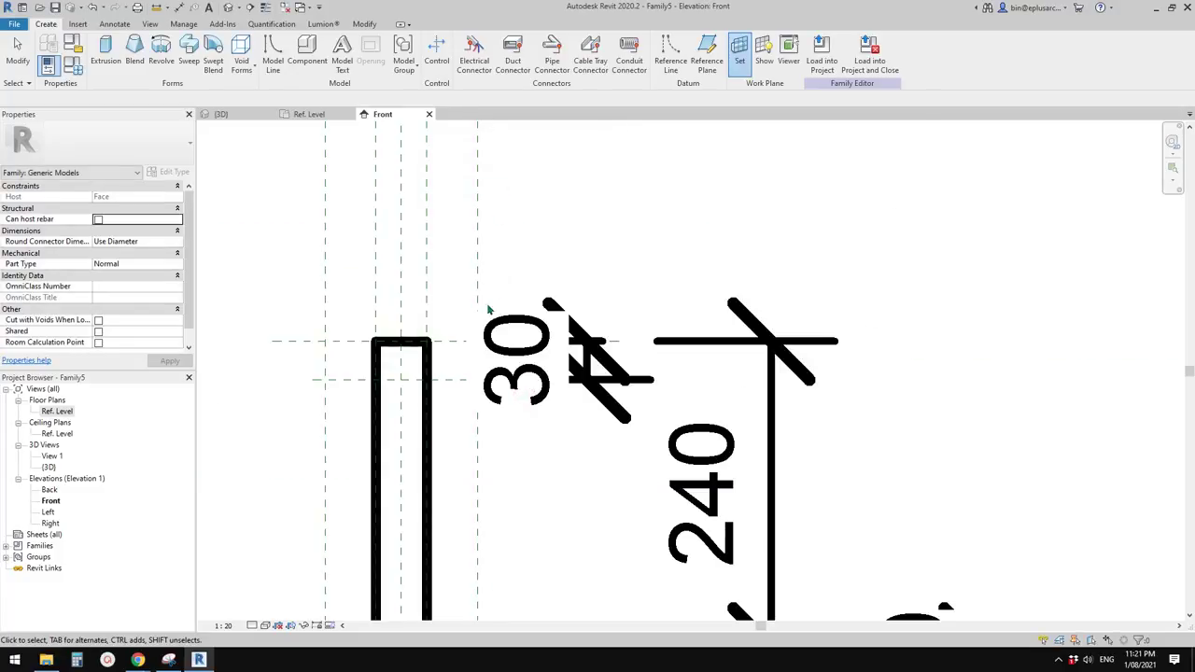
Extrude a circle about half the post's width, centred on the crossing of the post's centre plane and the plane 30 mm below its top
scroll(465, 343, down, 2)
middle_drag(465, 343, 463, 332)
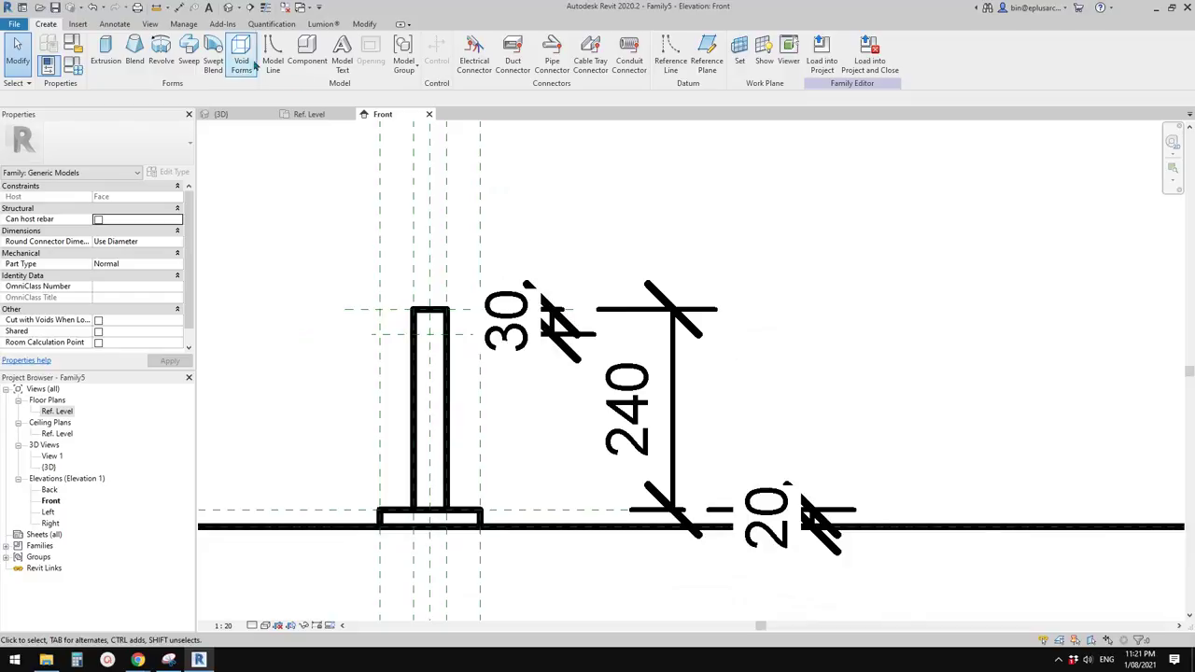
click(105, 56)
click(506, 42)
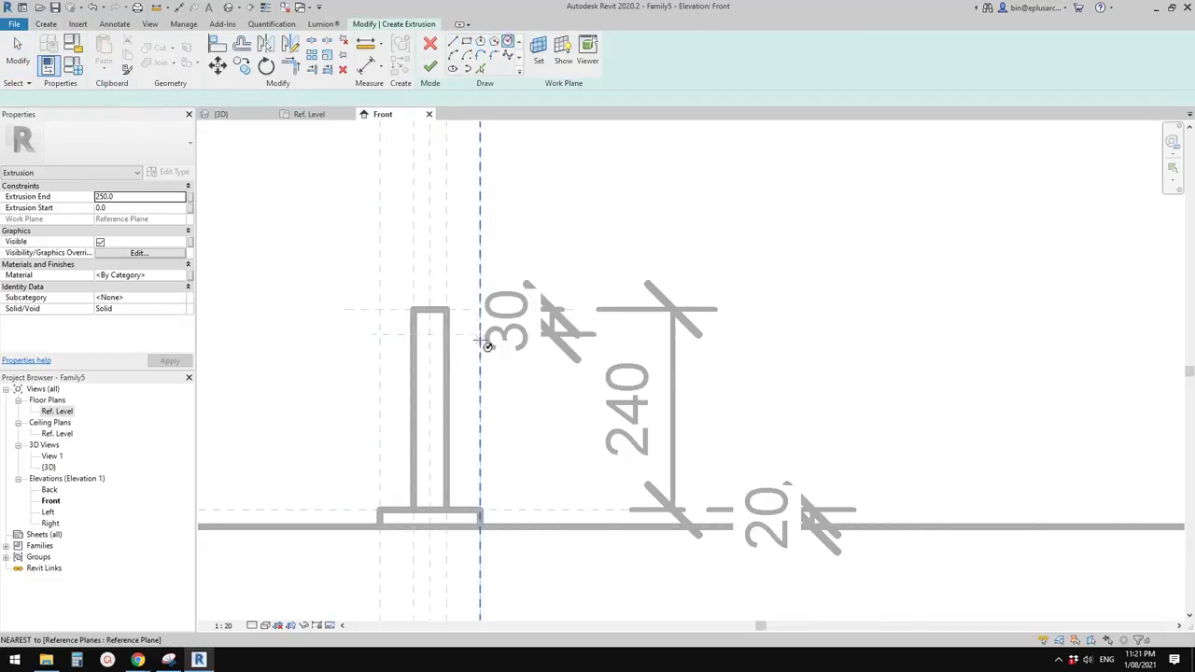
scroll(458, 340, up, 2)
click(410, 326)
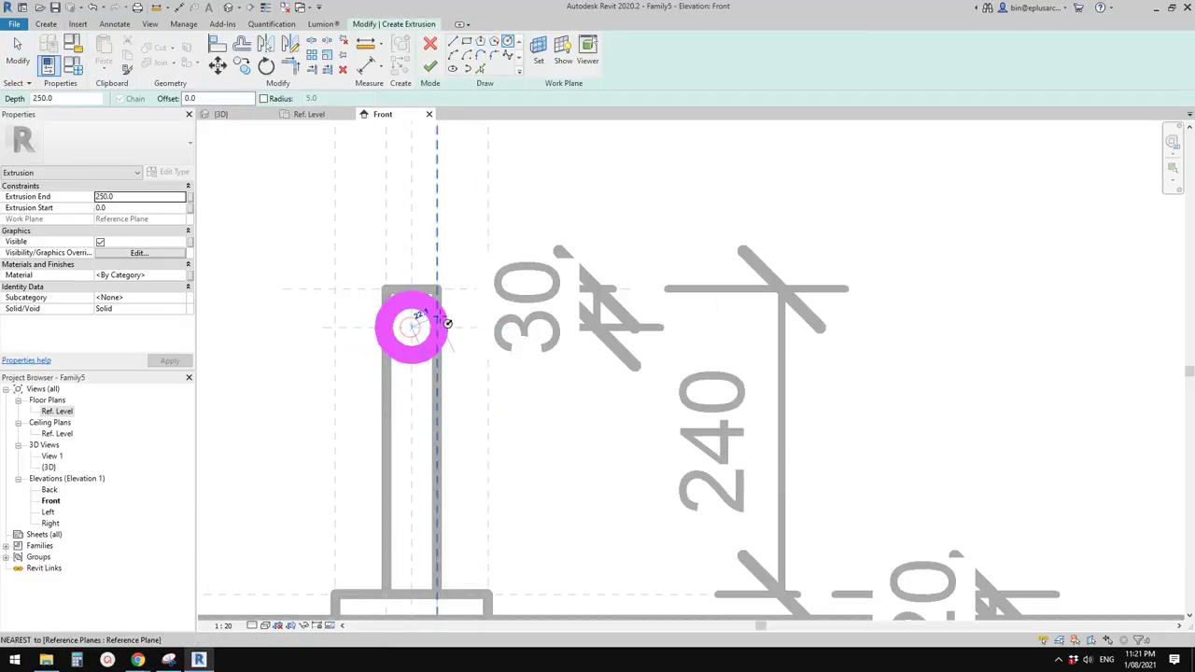
scroll(423, 331, up, 4)
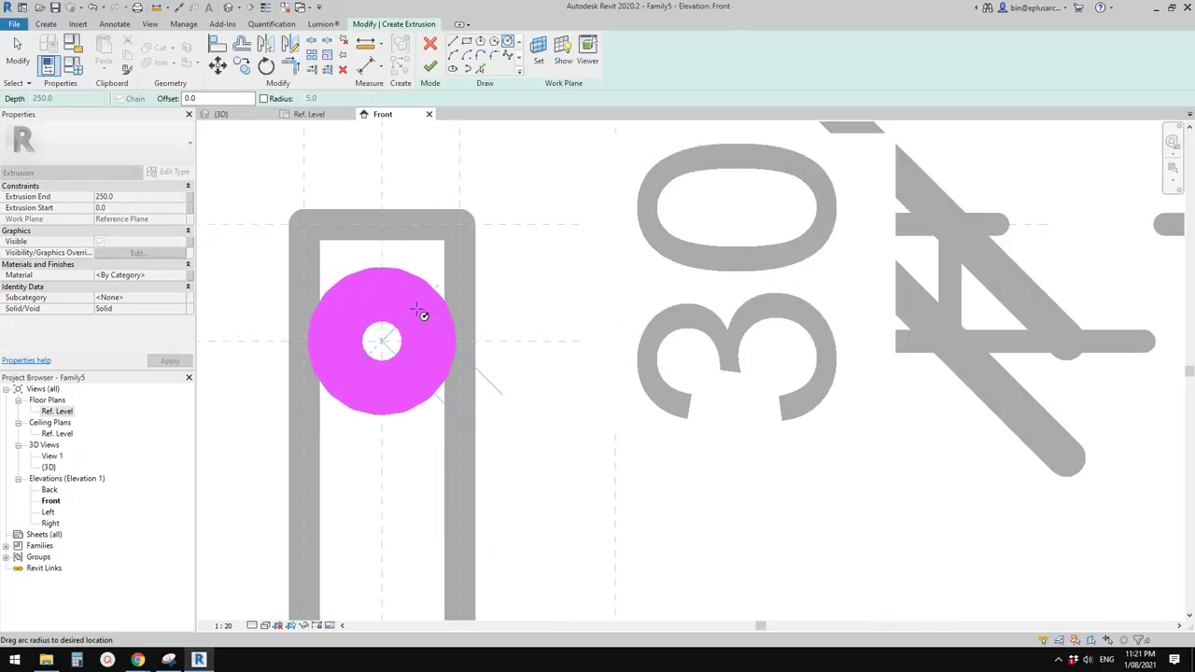
click(419, 317)
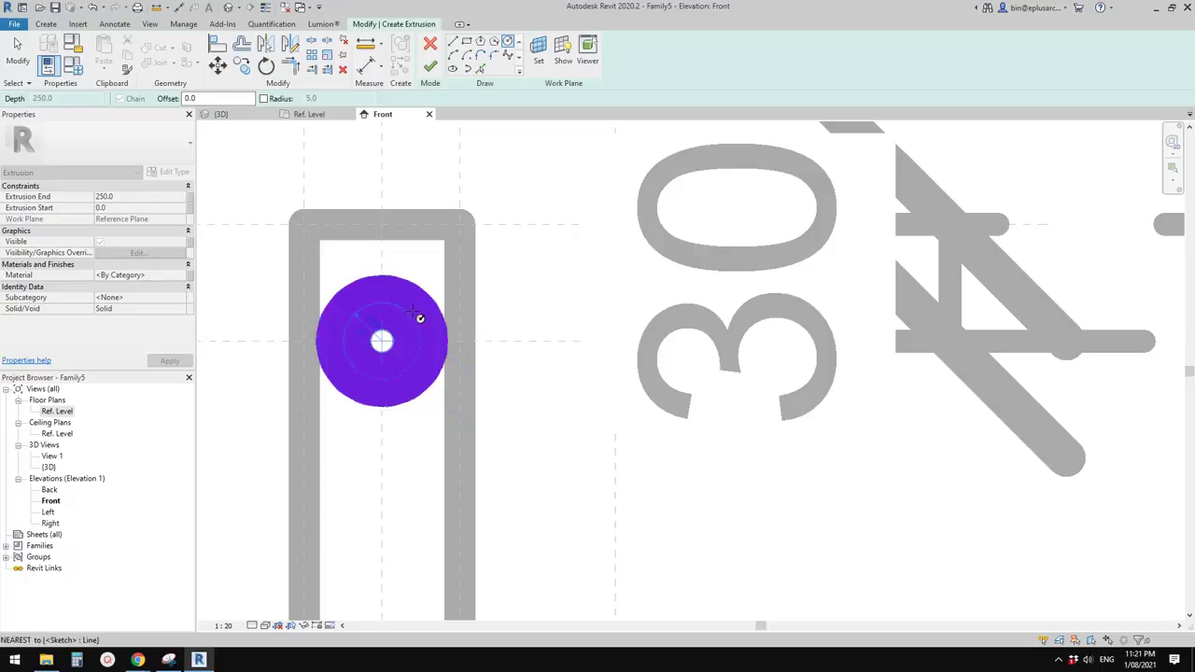
scroll(410, 319, down, 2)
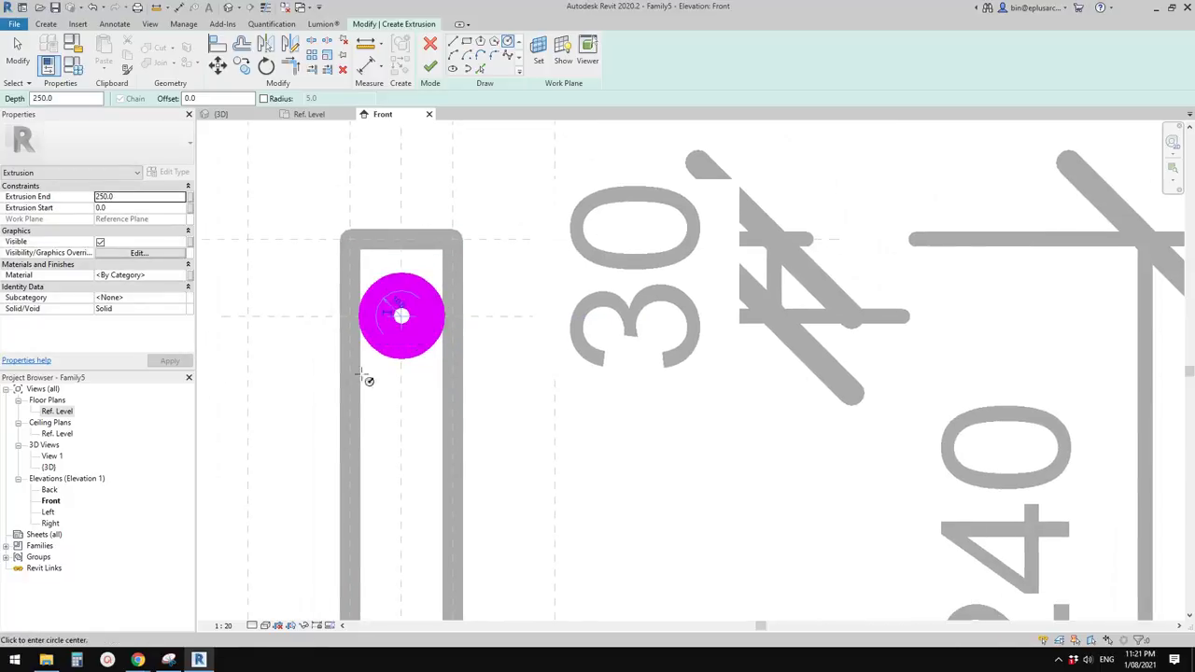
click(430, 66)
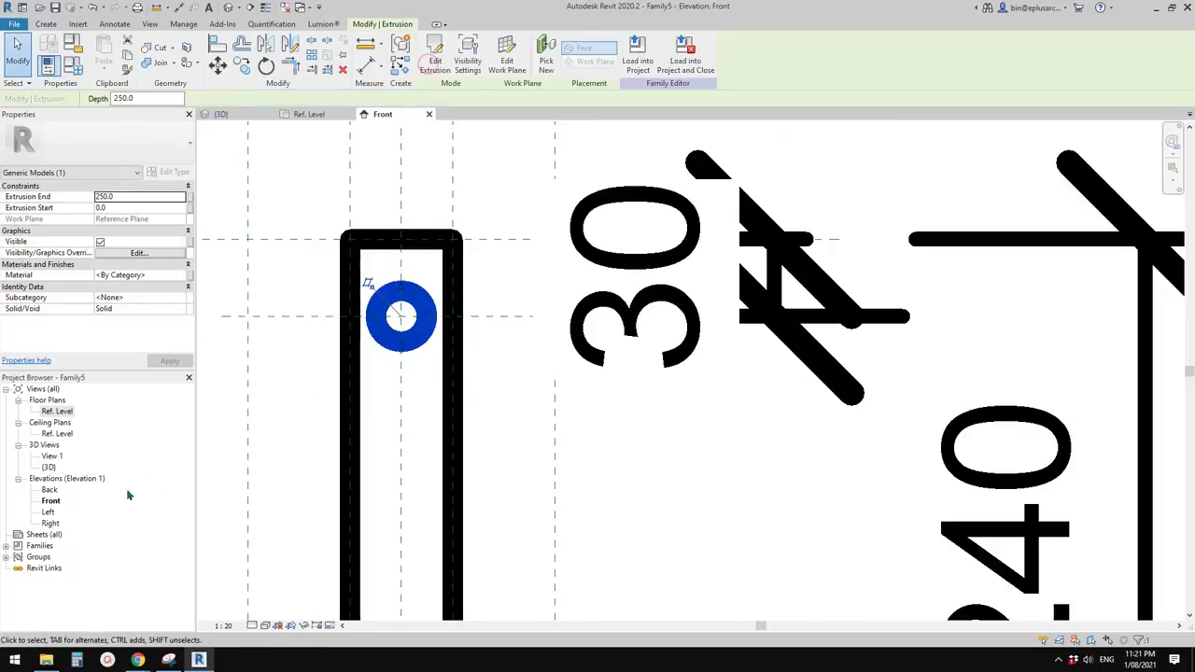
In the Ref. Level plan, shorten the cylinder to 110 mm by aligning its far end with the reference plane 50 mm beyond the post and lock it
double_click(54, 412)
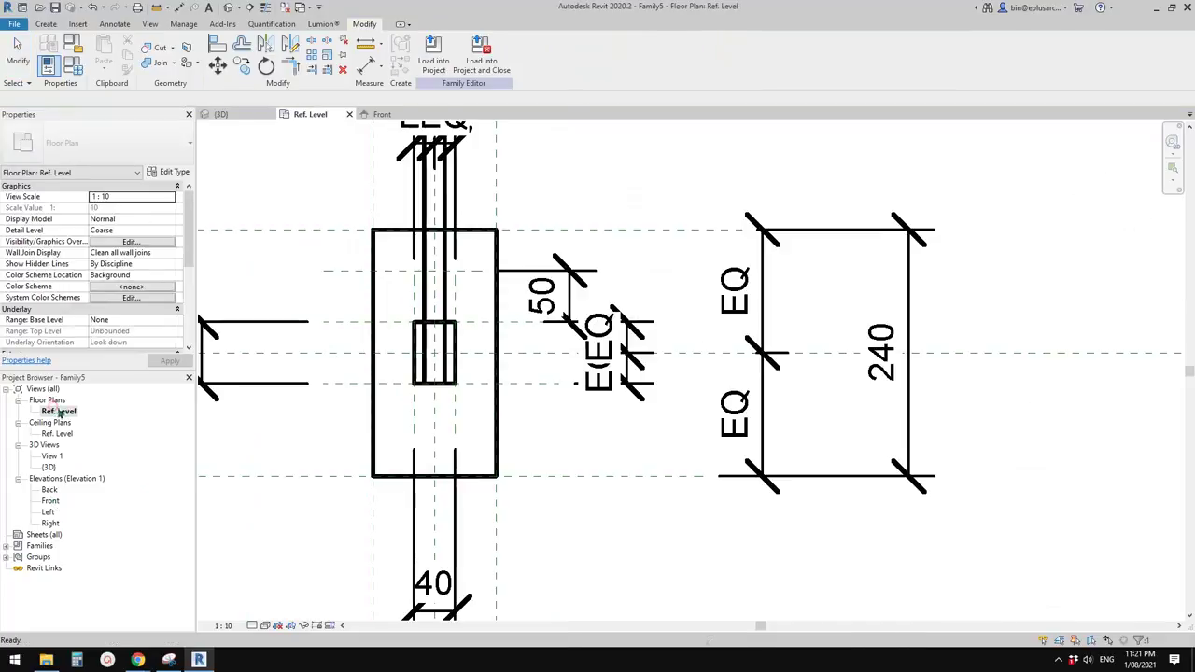
scroll(426, 280, down, 1)
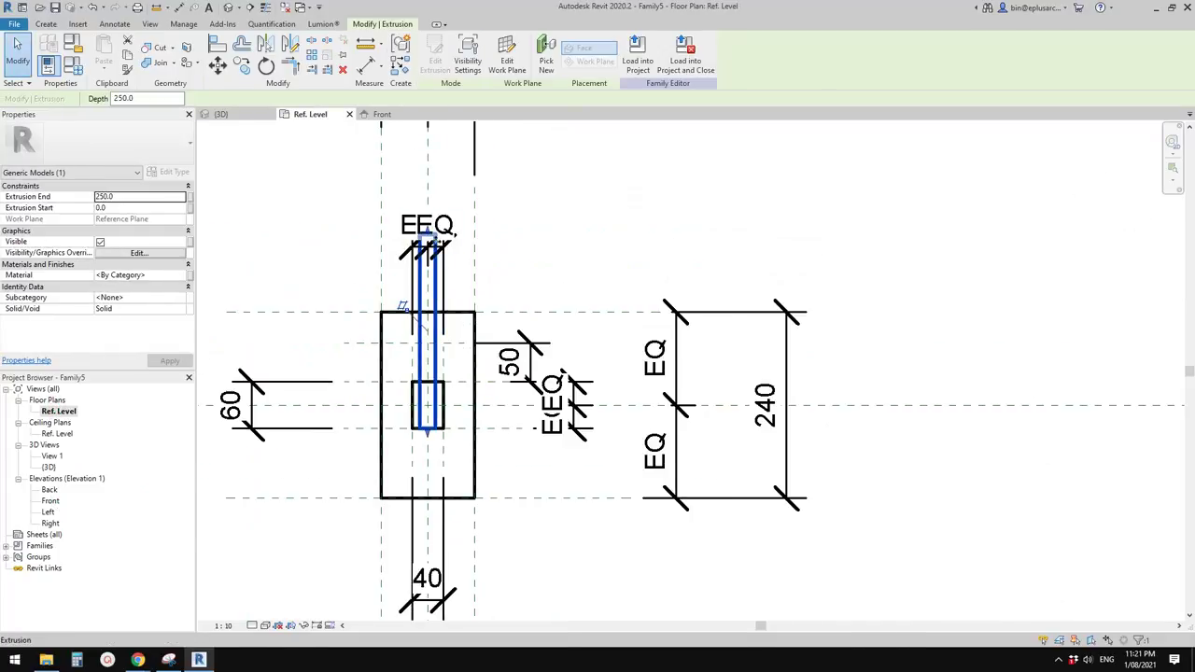
scroll(430, 252, up, 1)
drag(464, 362, 464, 359)
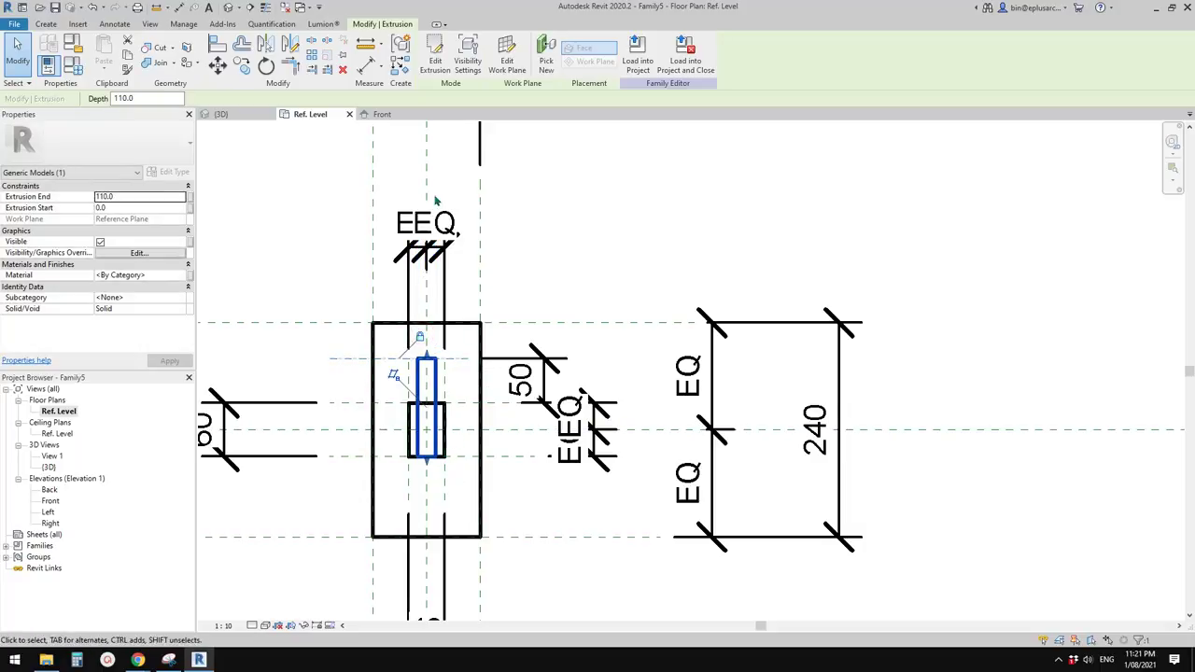
In the default 3D view, open the sketch of the cylinder near the post's top for editing
click(229, 8)
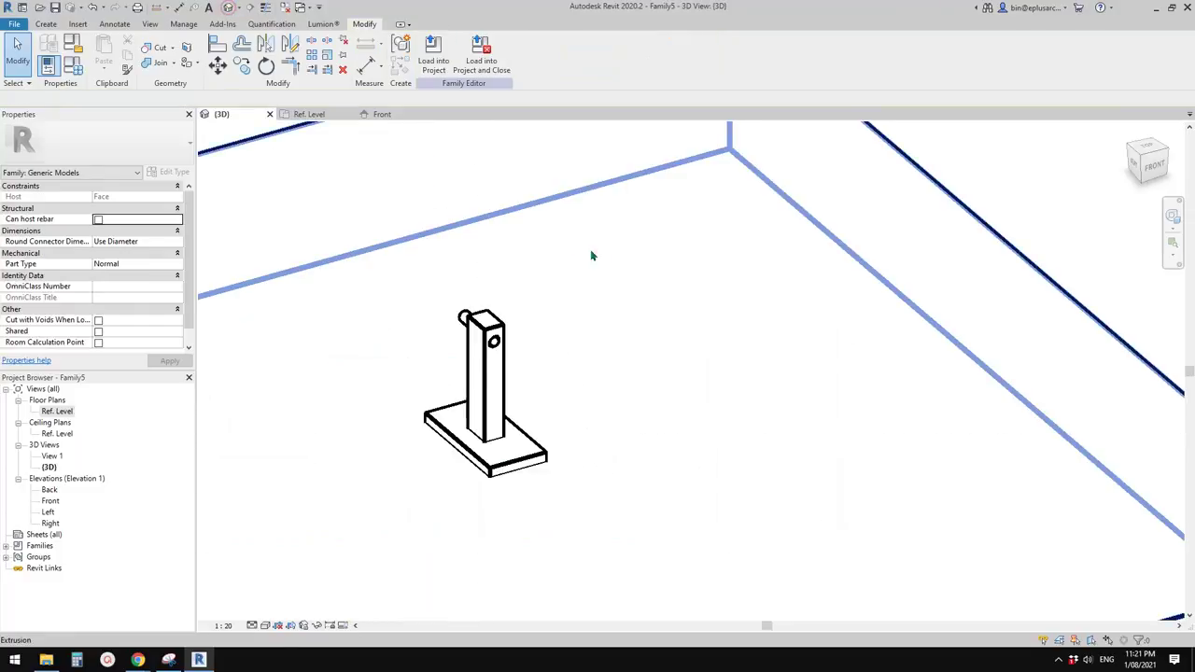
shift+middle_drag(536, 296, 737, 320)
scroll(471, 332, up, 2)
shift+middle_drag(484, 318, 219, 411)
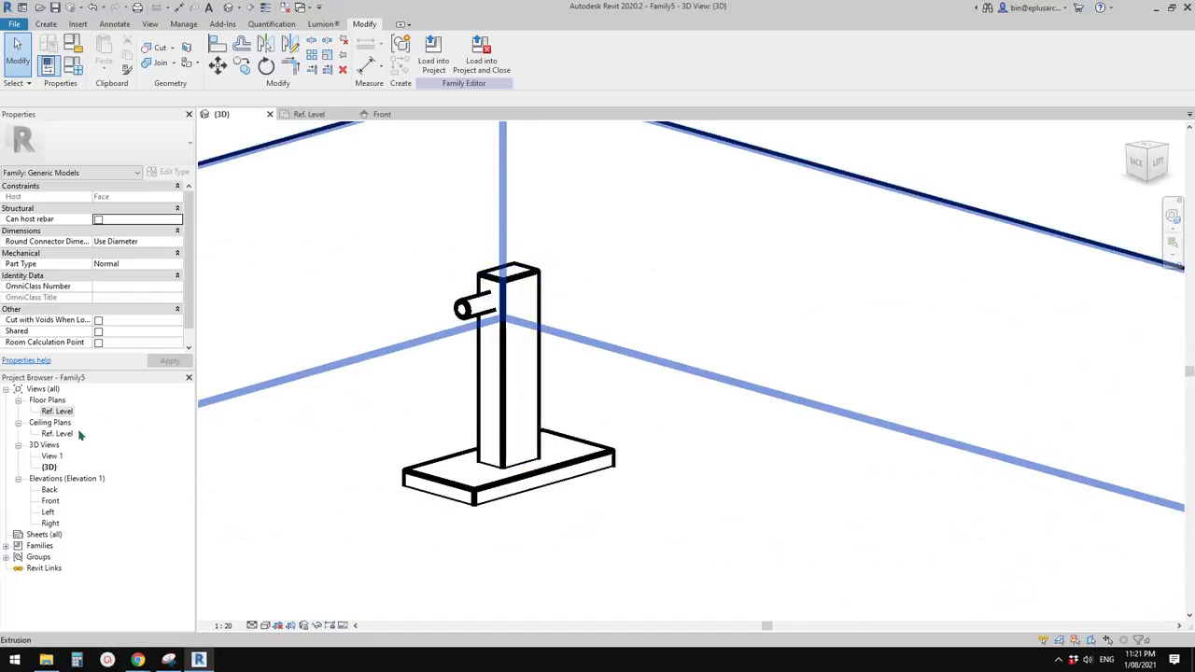
click(473, 308)
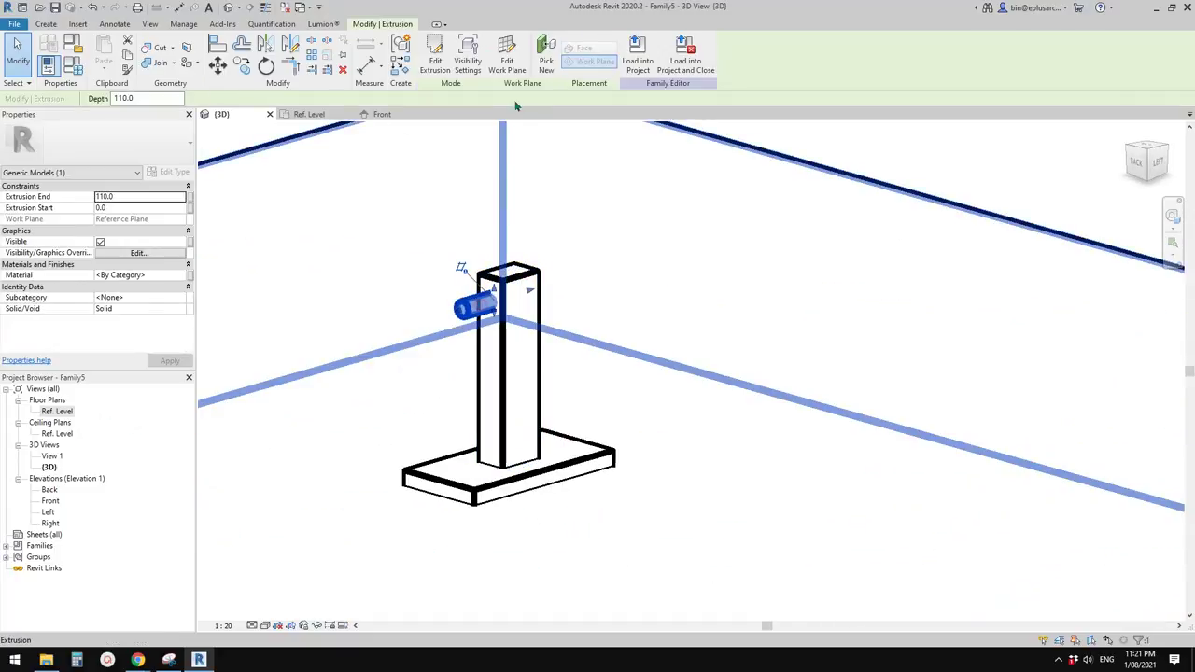
click(435, 58)
scroll(488, 315, up, 4)
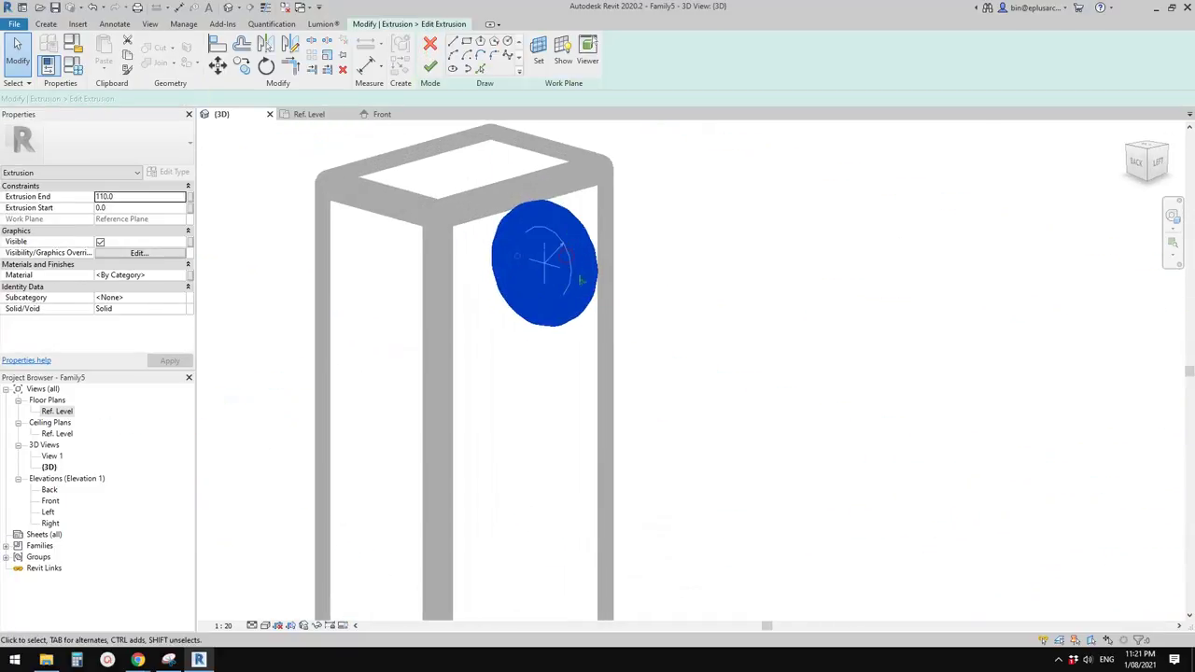
Set the 3D view's scale to 1:5 so the cylinder's sketched circle displays with thinner lines
click(579, 279)
scroll(543, 268, up, 2)
scroll(575, 282, down, 4)
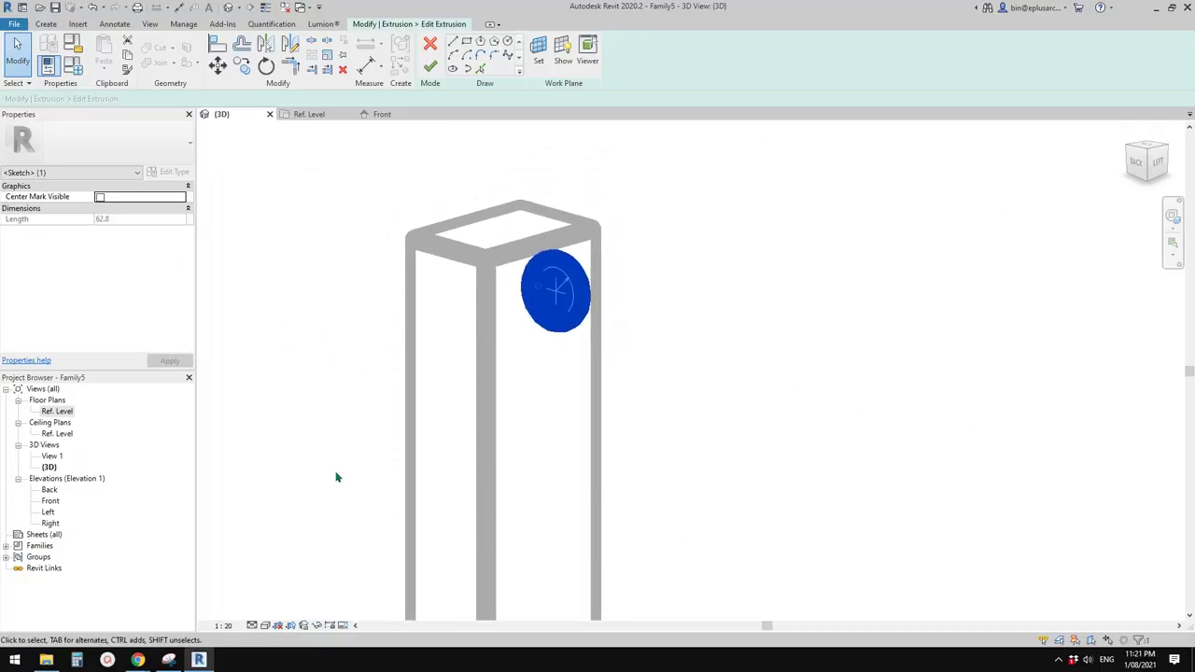
click(223, 626)
click(246, 474)
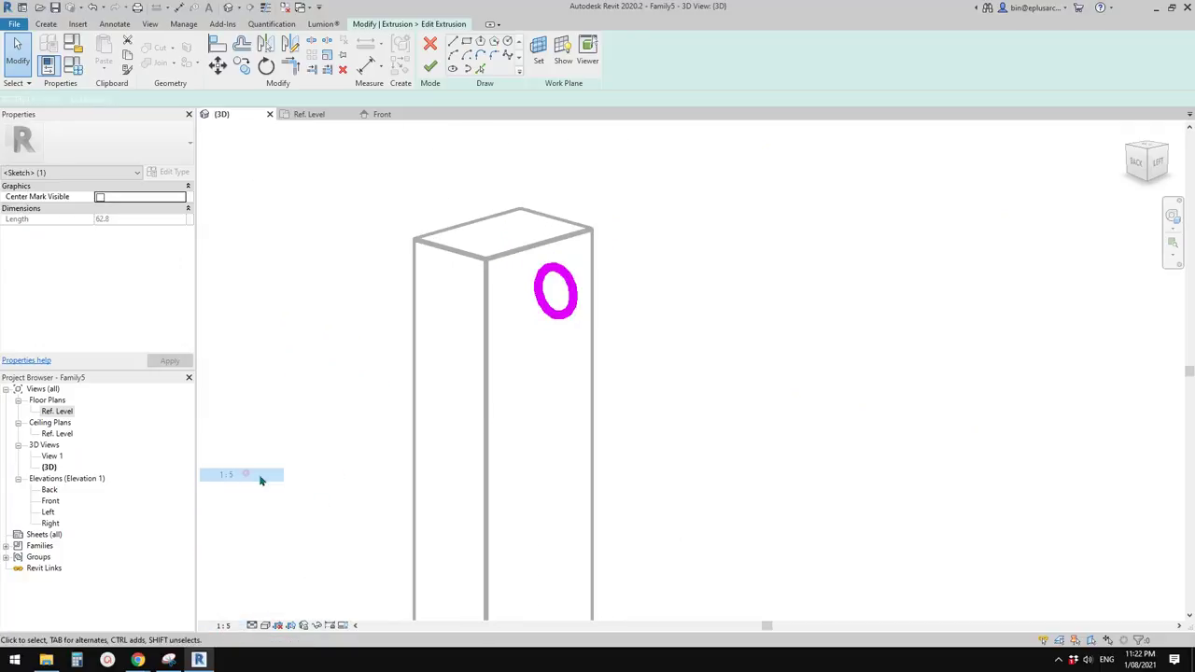
Set the radius of the cylinder's circle to 12 mm and finish the extrusion sketch
click(533, 307)
click(533, 307)
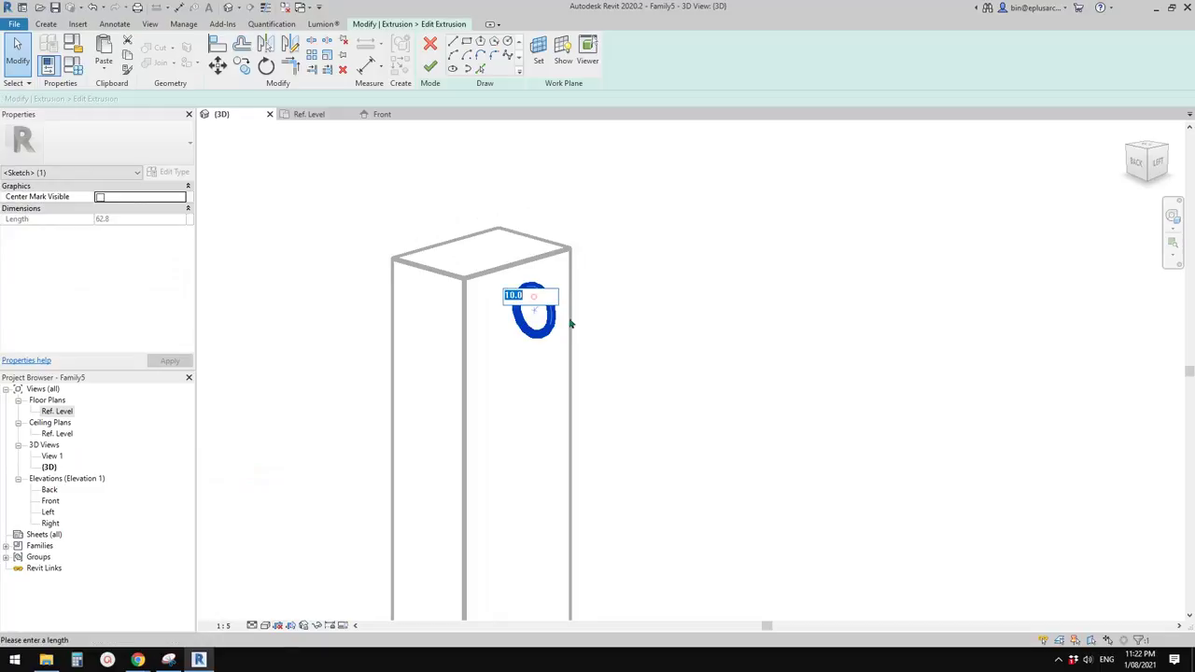
text(12)
key(Return)
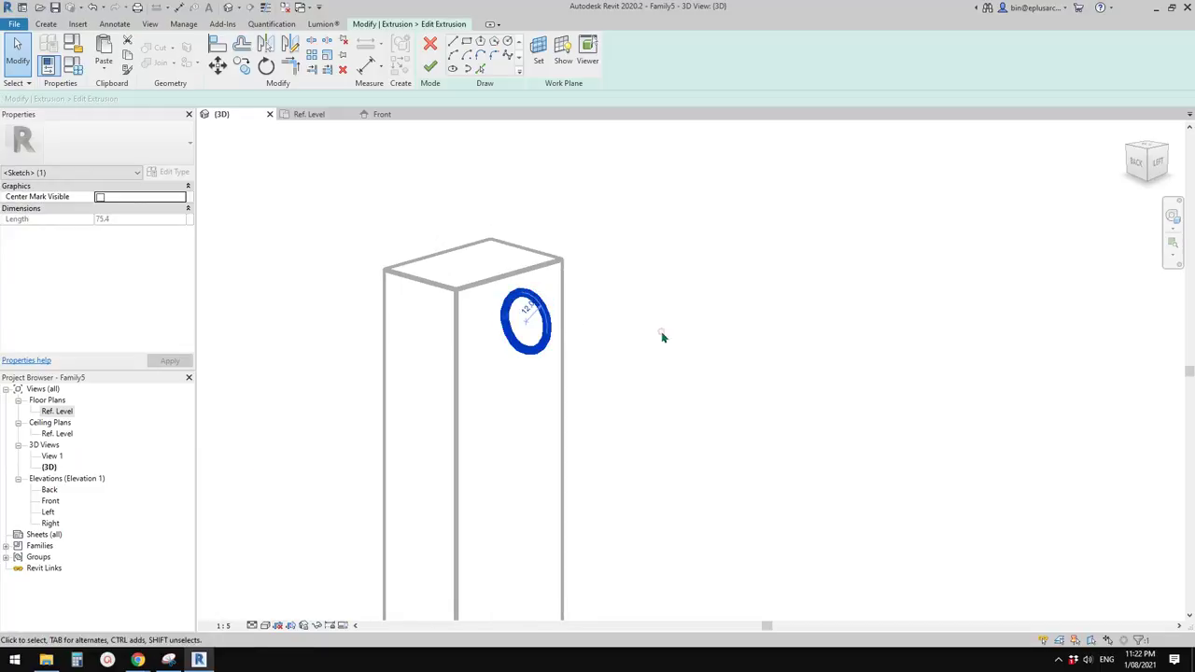
click(433, 69)
click(614, 234)
In the Ref. Level plan, set the distance between the post's upper edge plane and the cylinder's end reference plane to 75 mm
scroll(616, 234, down, 3)
mouse_move(635, 278)
shift+middle_down()
mouse_move(634, 263)
mouse_move(568, 249)
mouse_move(715, 237)
mouse_move(441, 247)
mouse_move(790, 235)
mouse_move(534, 252)
mouse_move(614, 280)
mouse_move(490, 247)
shift+middle_up()
double_click(58, 502)
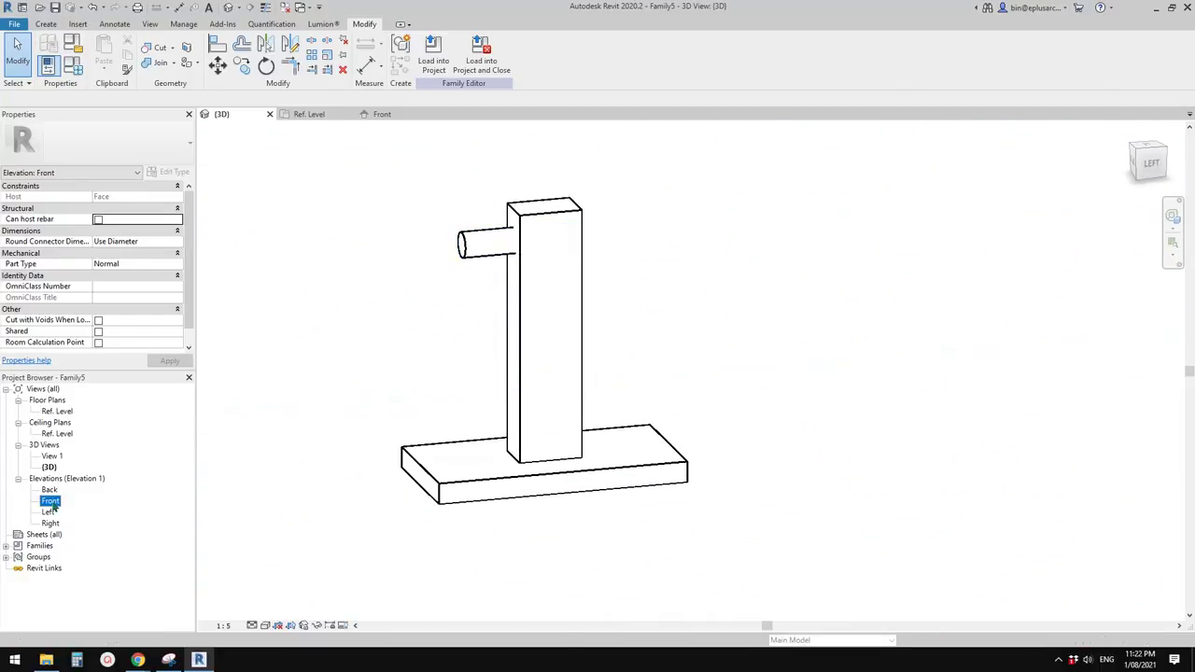
scroll(497, 321, down, 2)
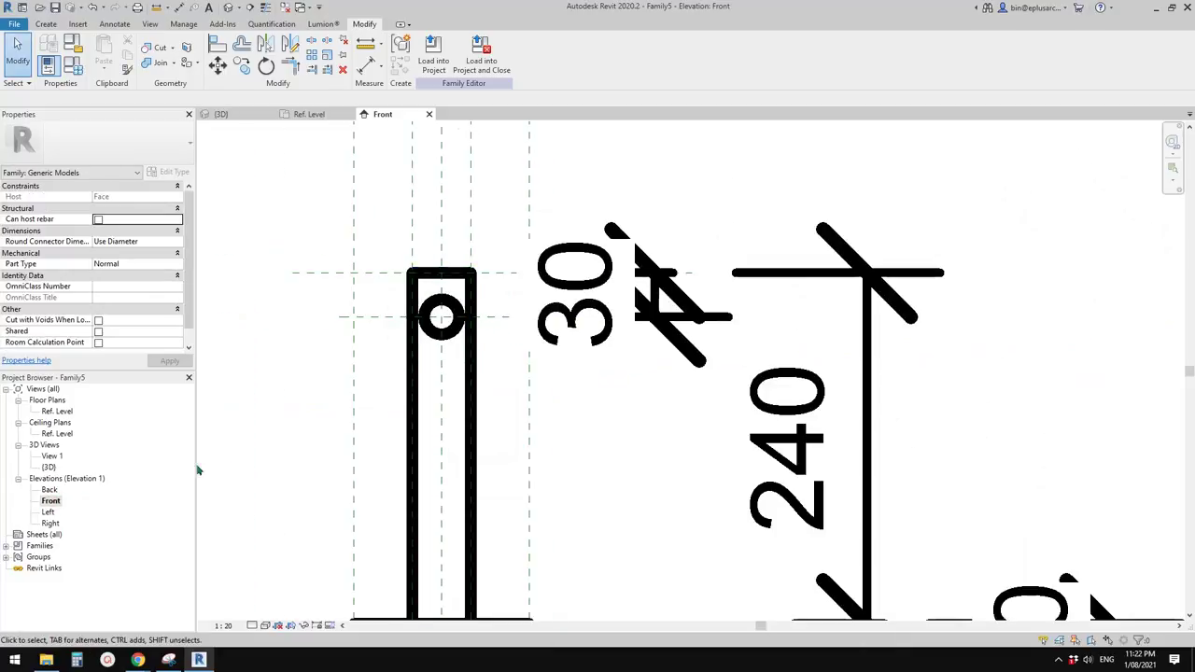
double_click(63, 412)
click(456, 358)
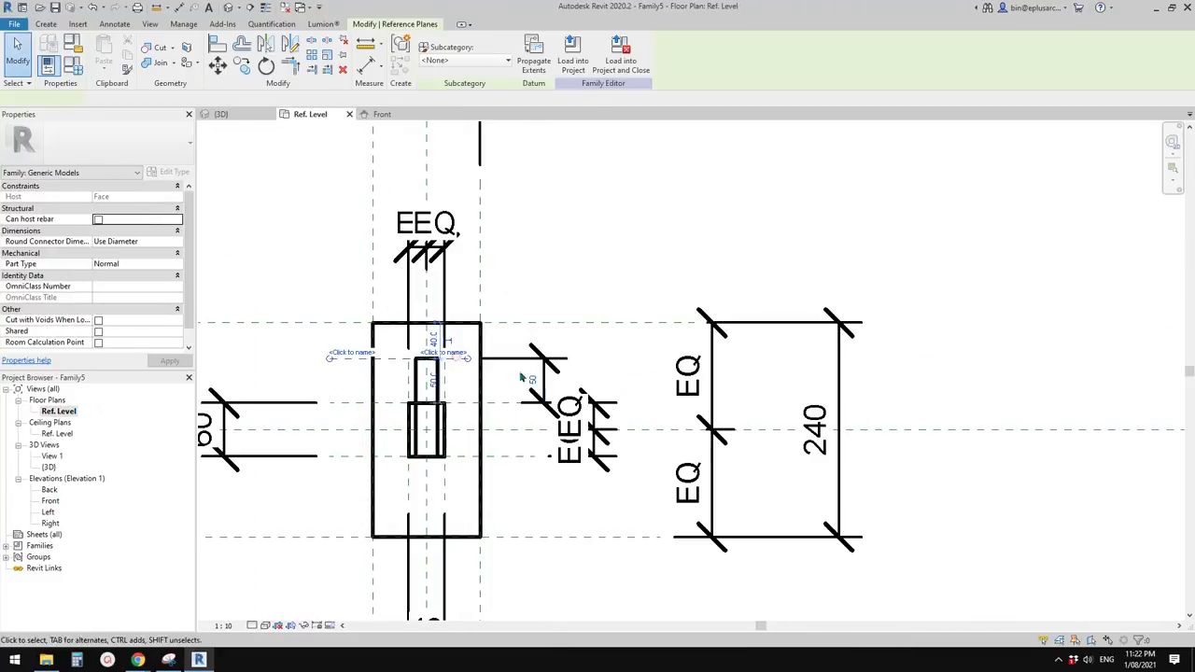
click(528, 379)
text(7)
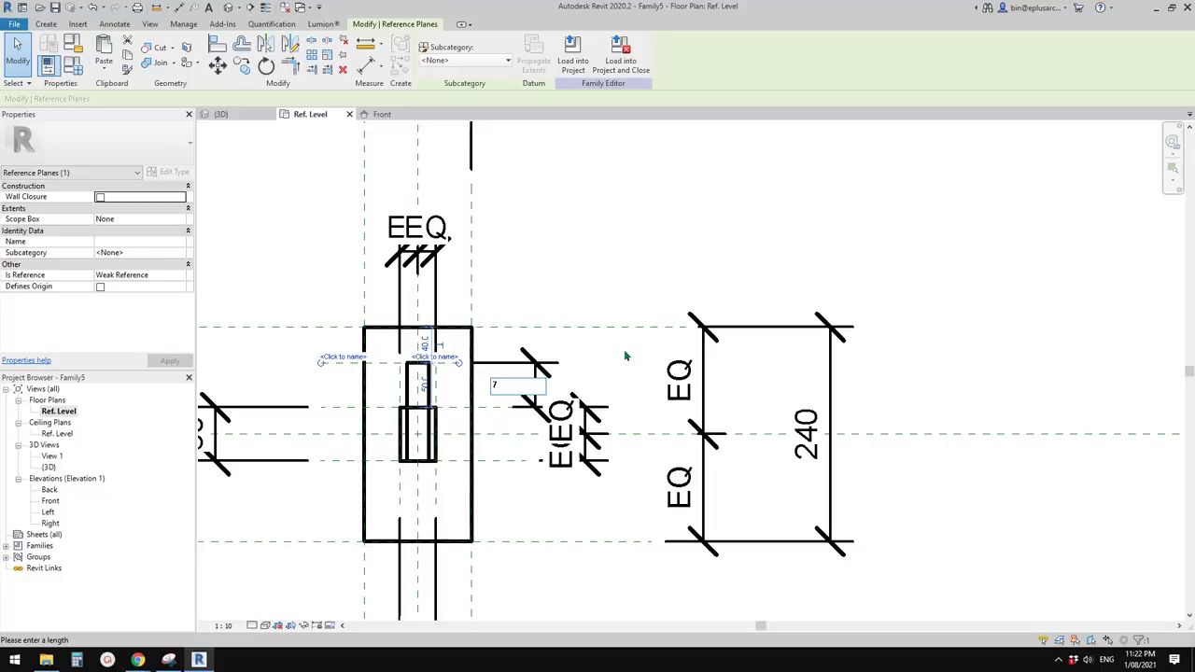
text(5)
key(Return)
click(587, 258)
scroll(587, 258, down, 2)
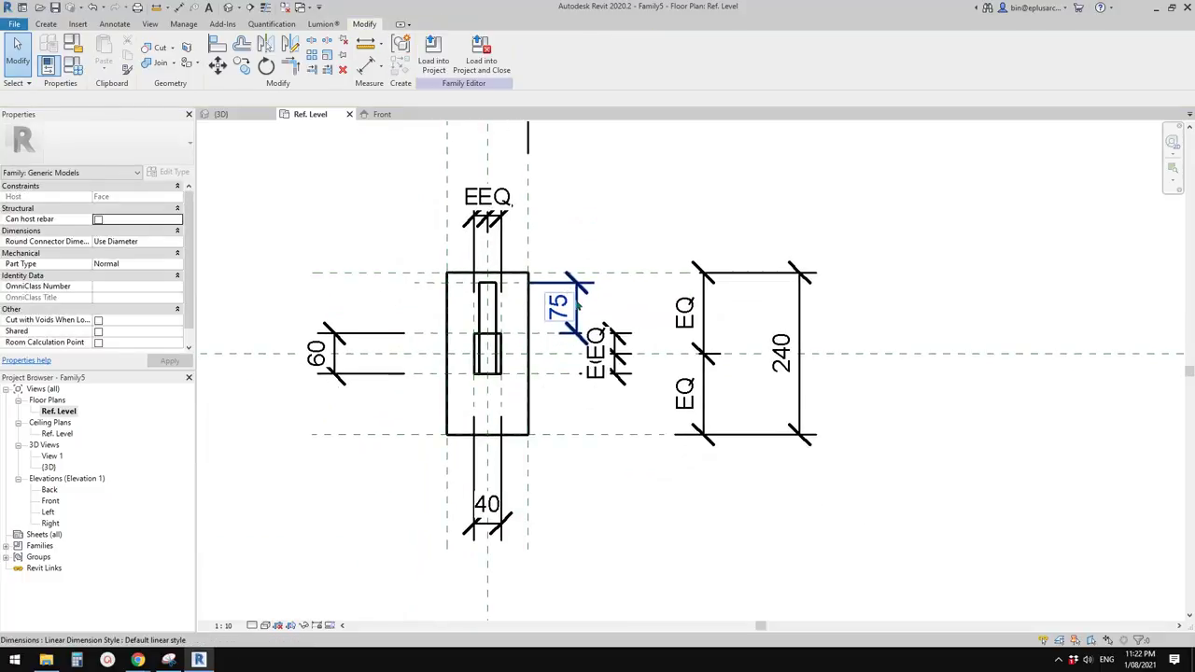
Examine the cylinder, post and base plate from several sides in the 3D view and in the Front elevation
click(229, 8)
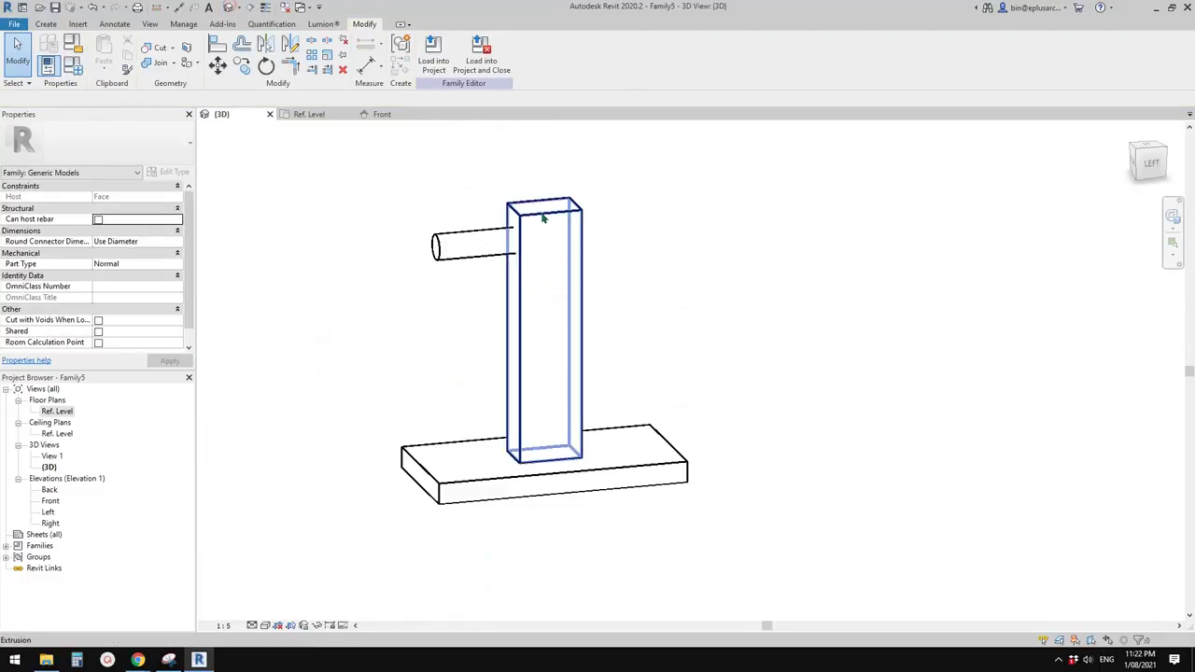
scroll(592, 271, down, 3)
scroll(521, 307, up, 1)
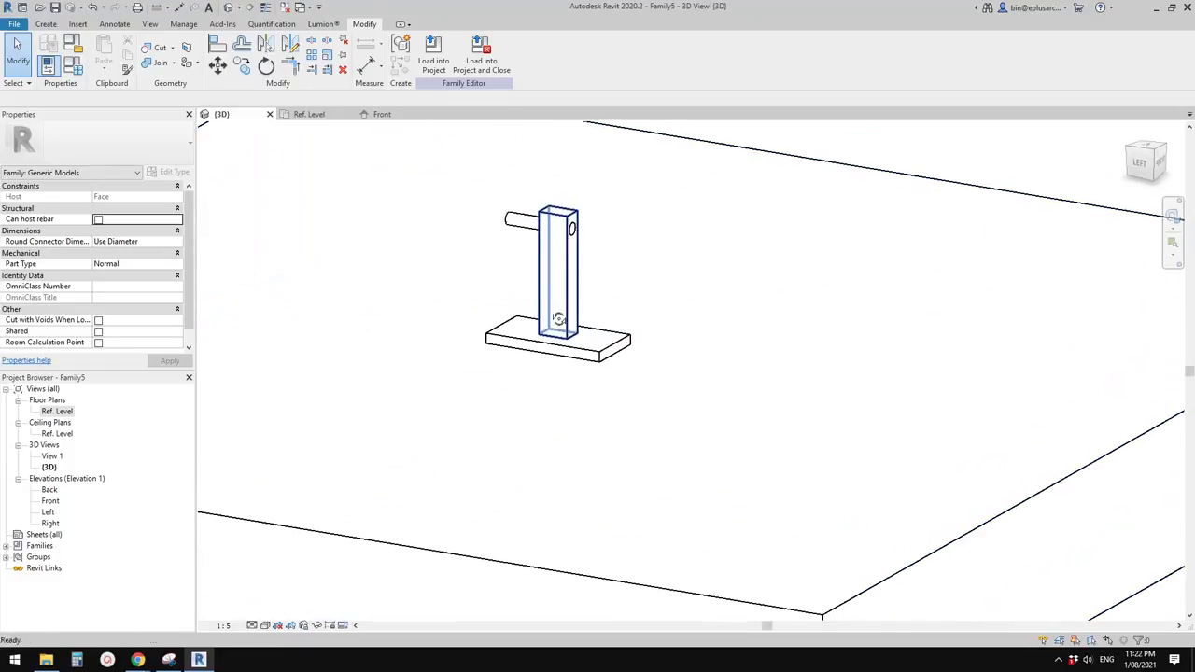
middle_drag(558, 352, 524, 387)
click(541, 385)
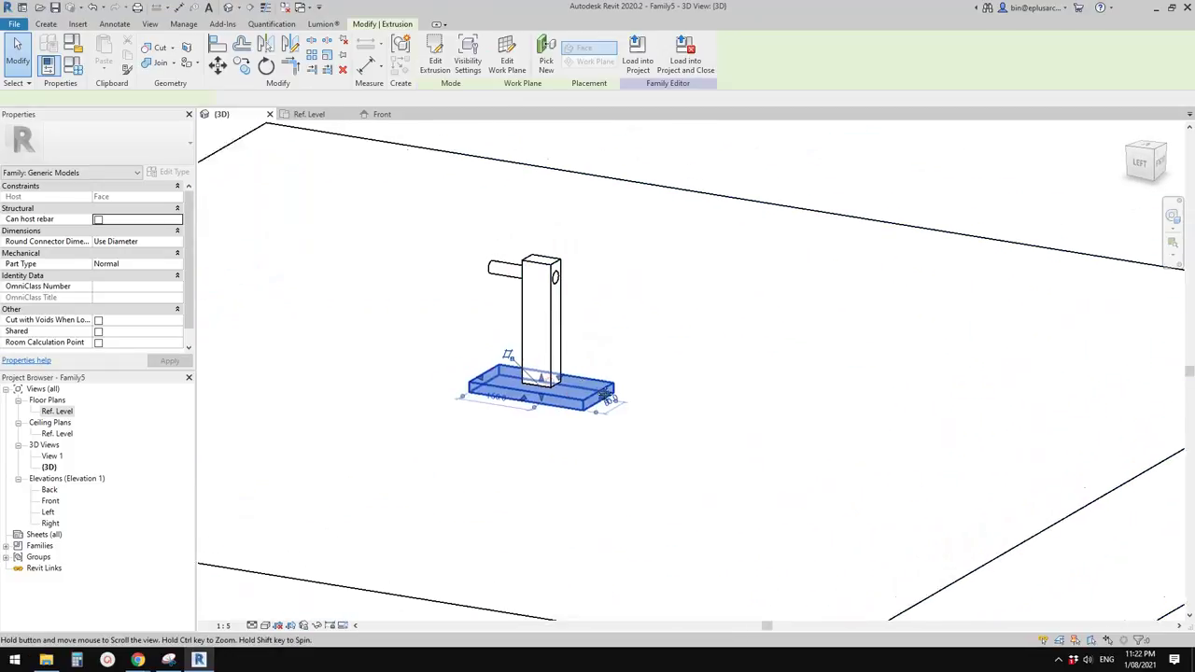
scroll(542, 392, down, 1)
shift+middle_drag(544, 399, 558, 389)
key(Escape)
scroll(533, 312, down, 1)
middle_drag(533, 309, 549, 312)
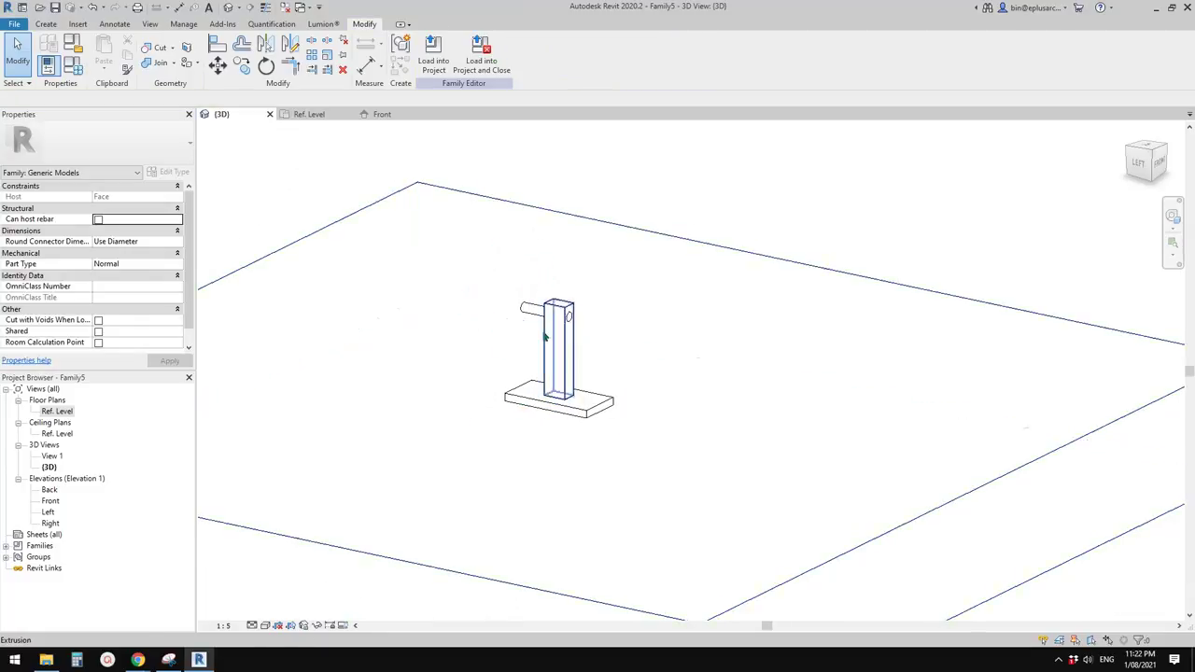
shift+middle_drag(547, 338, 734, 330)
scroll(555, 337, up, 2)
mouse_move(517, 330)
shift+middle_down()
mouse_move(542, 338)
mouse_move(532, 317)
shift+middle_up()
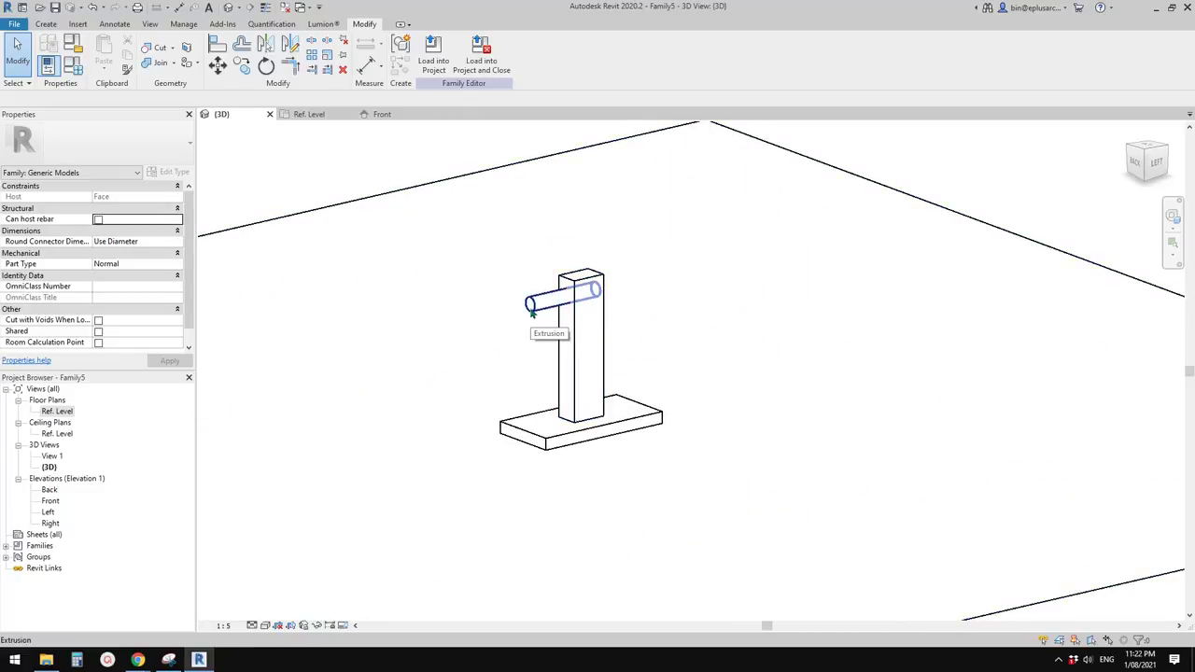
scroll(537, 309, down, 1)
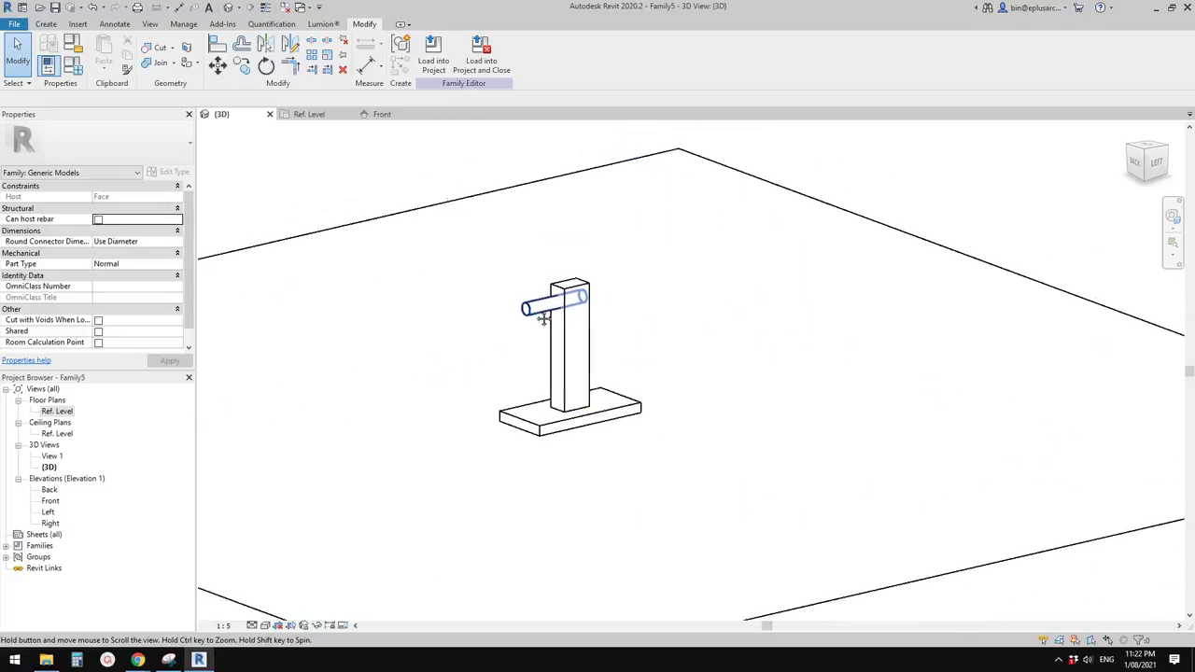
shift+middle_drag(545, 318, 545, 321)
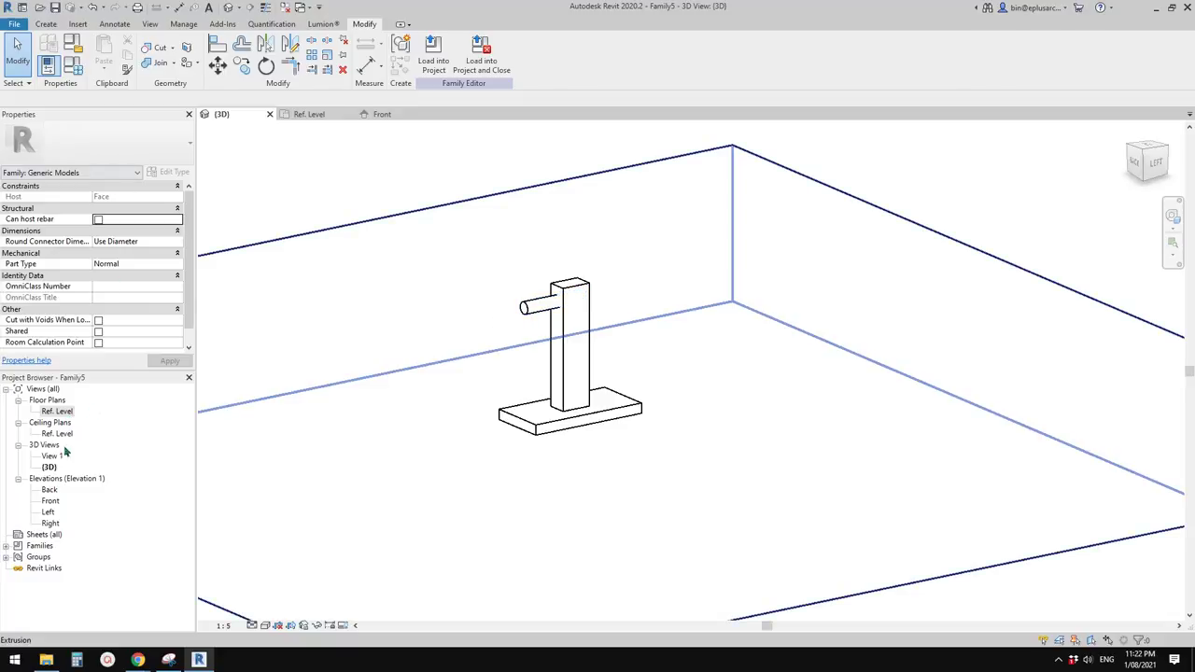
double_click(50, 501)
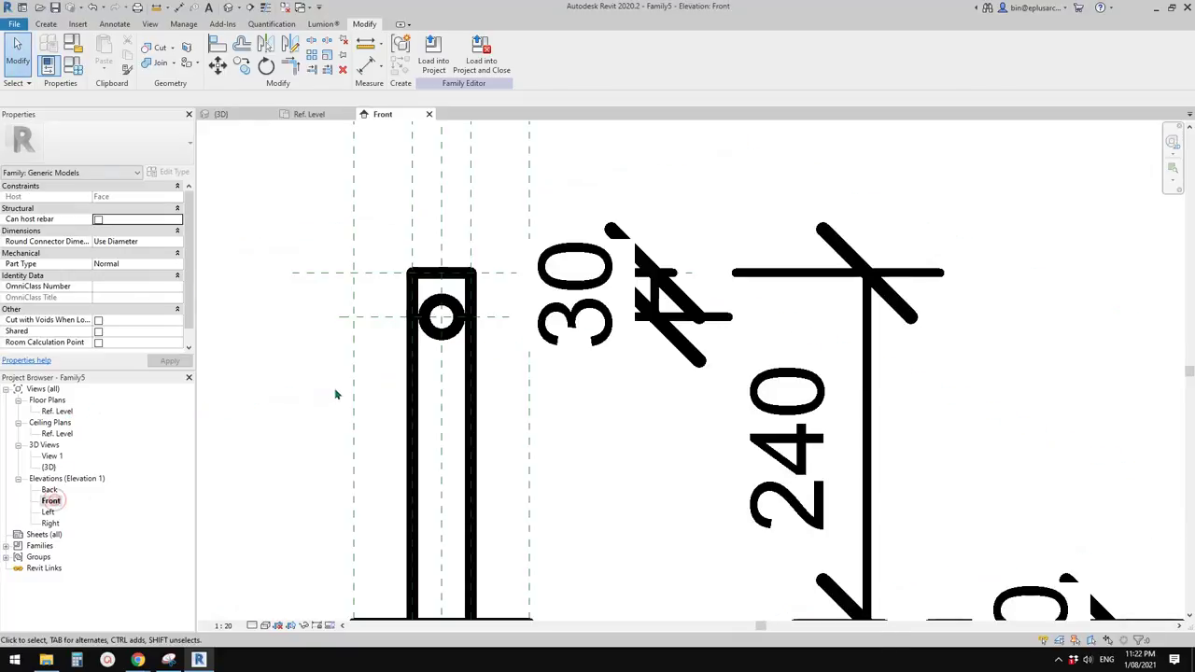
scroll(334, 392, down, 2)
scroll(446, 378, up, 1)
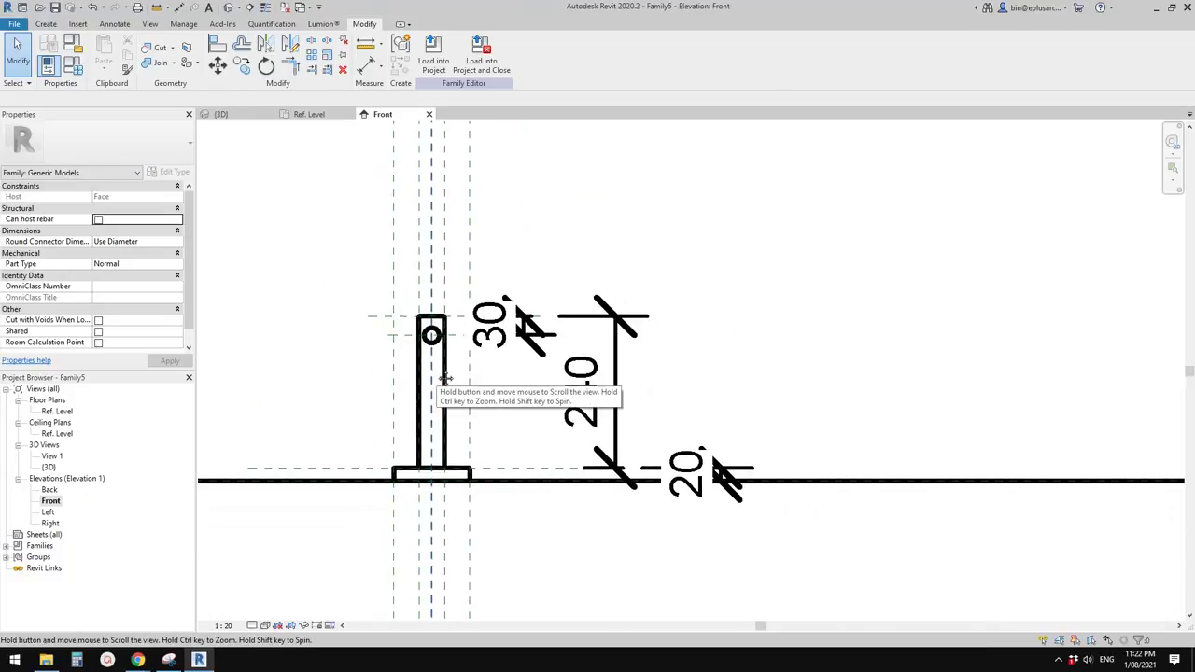
In the Ref. Level plan, extend the reference plane at the cylinder's far end past the base plate's right edge
double_click(59, 412)
scroll(271, 467, down, 1)
scroll(465, 350, up, 3)
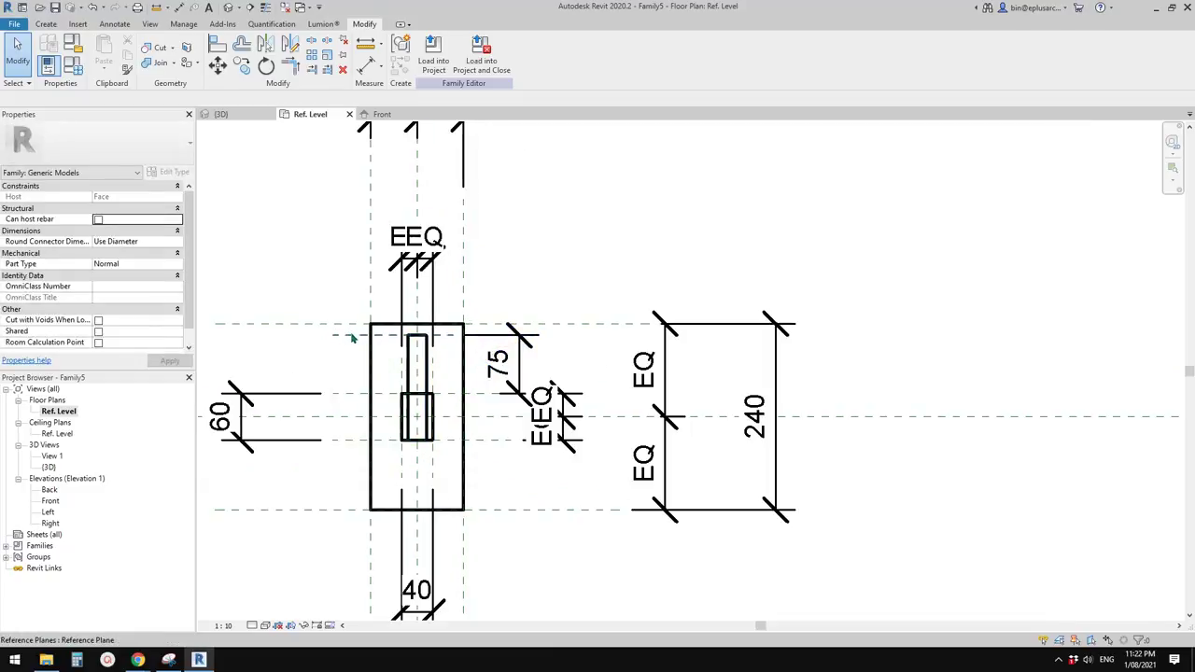
scroll(353, 338, up, 2)
scroll(355, 347, down, 1)
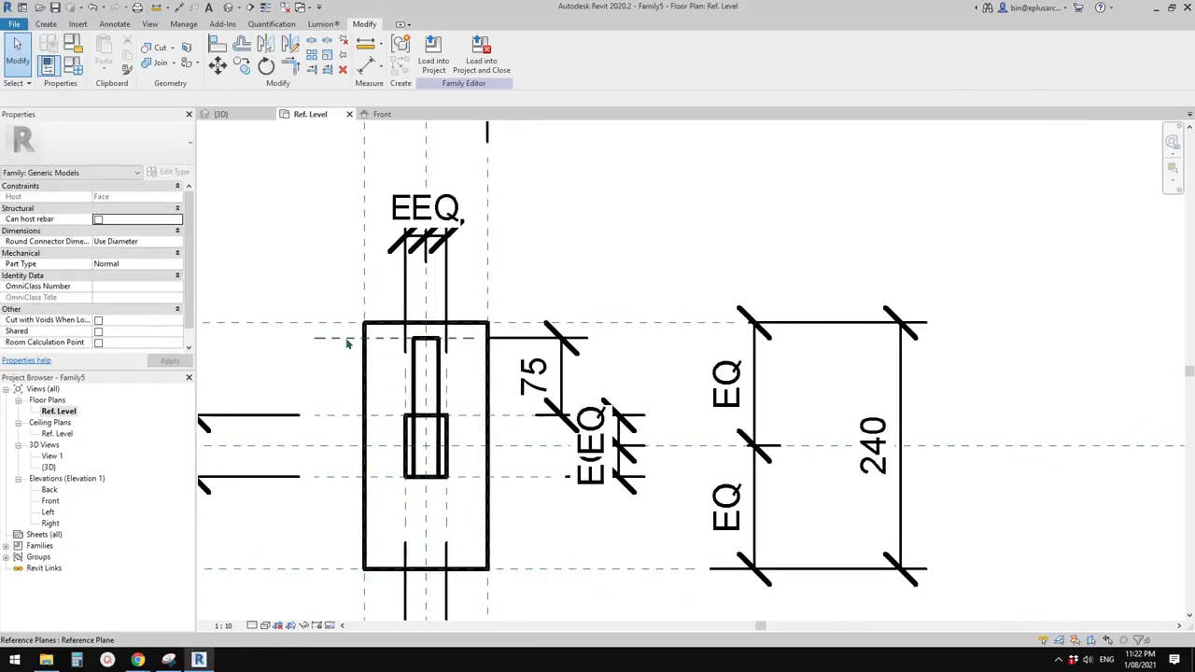
click(337, 342)
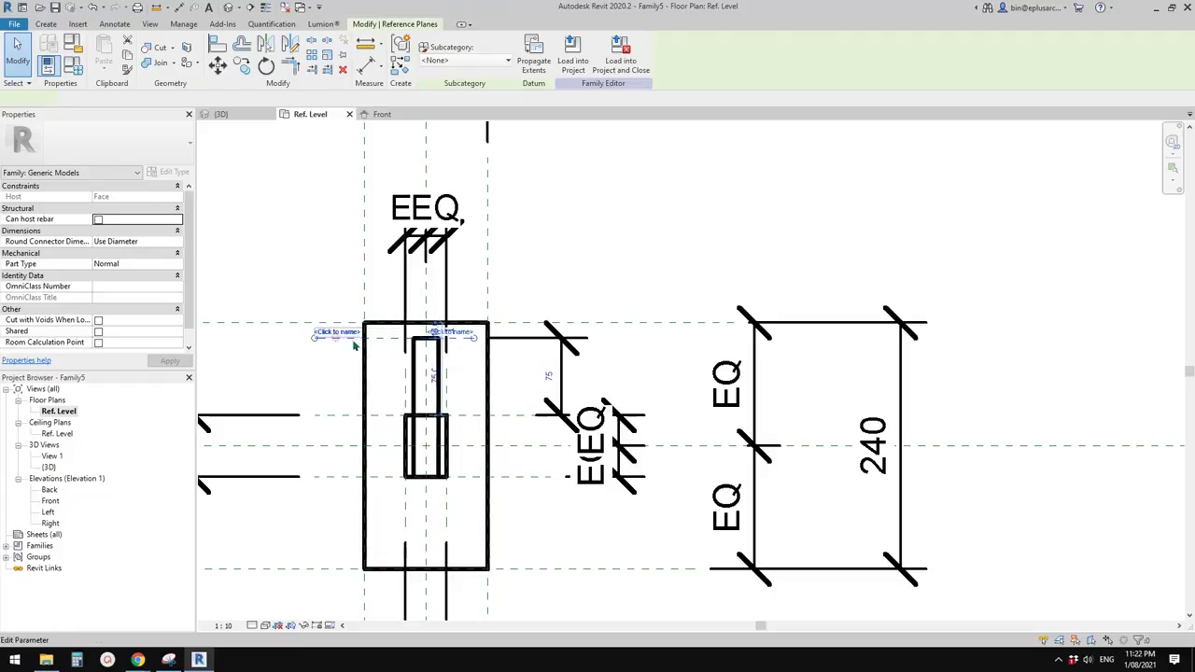
drag(603, 342, 546, 339)
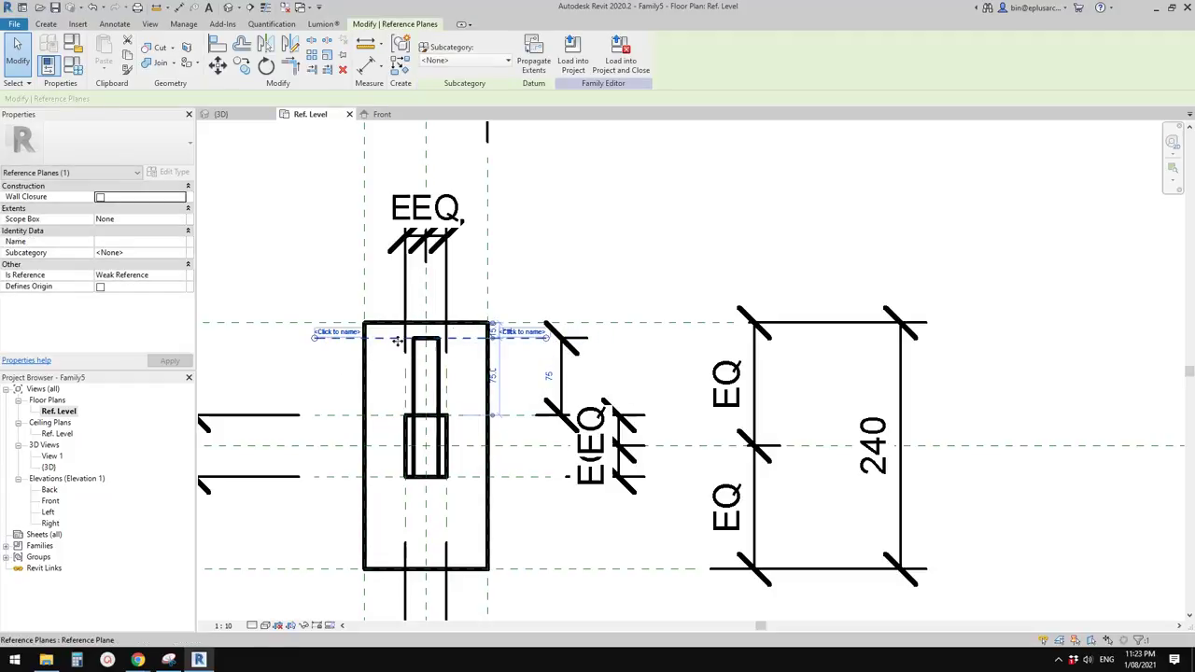
Set the reference plane at the cylinder's far end as the work plane by picking it, and open Elevation: Front
middle_drag(312, 370, 336, 370)
click(45, 24)
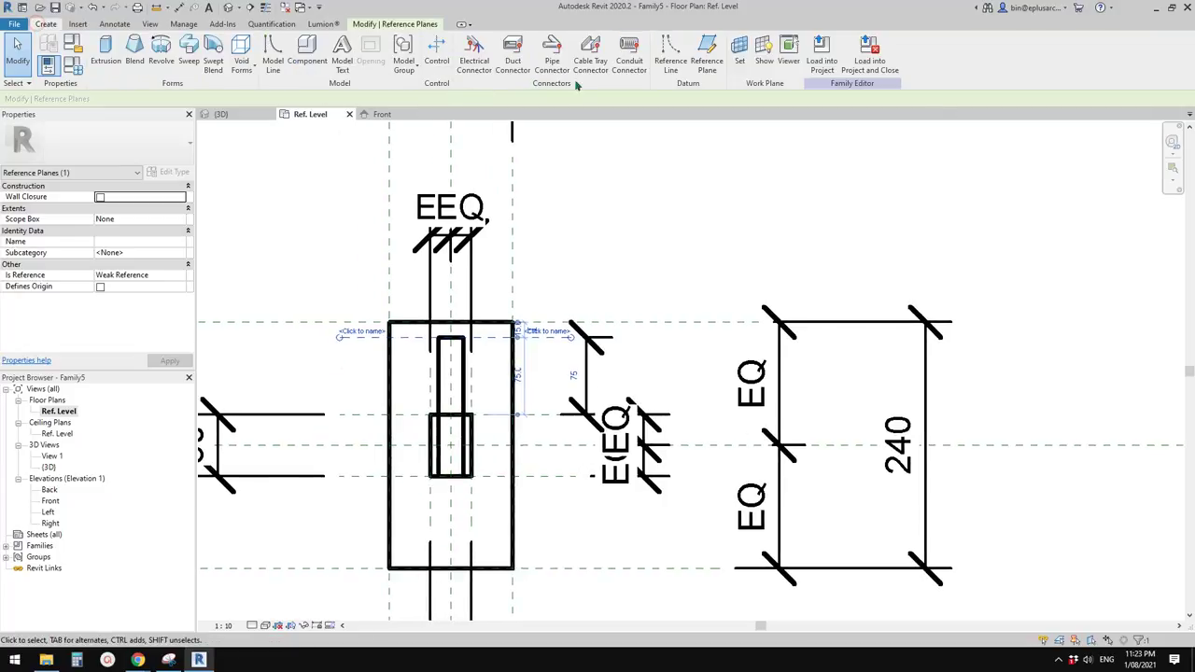
click(743, 51)
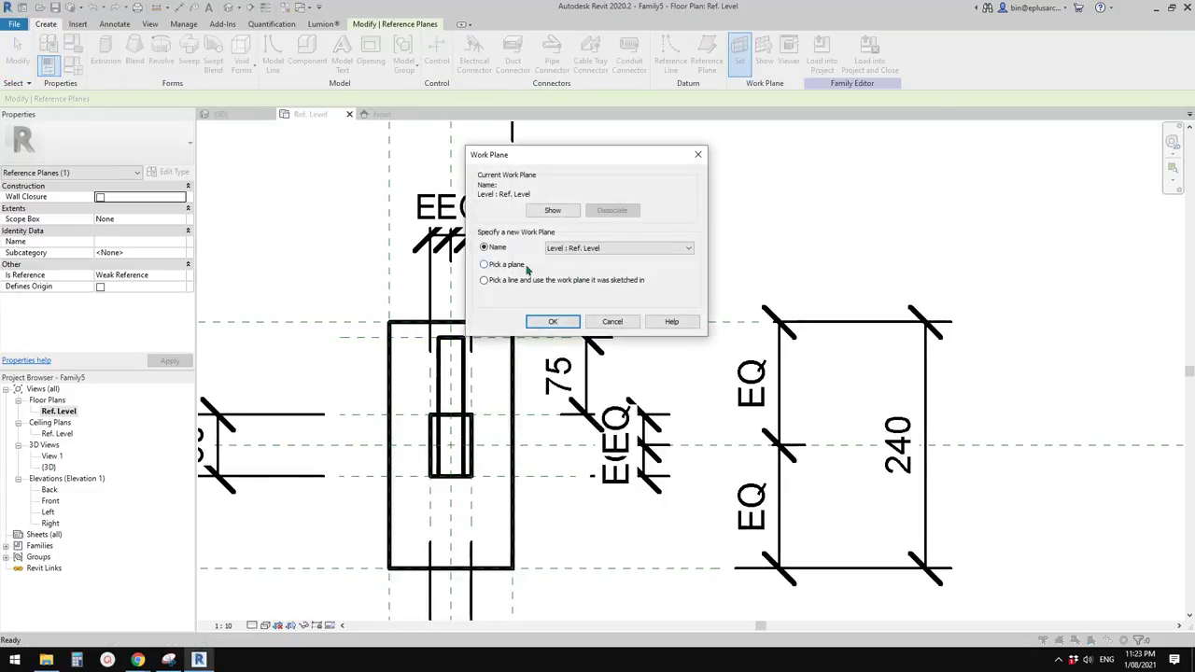
click(553, 323)
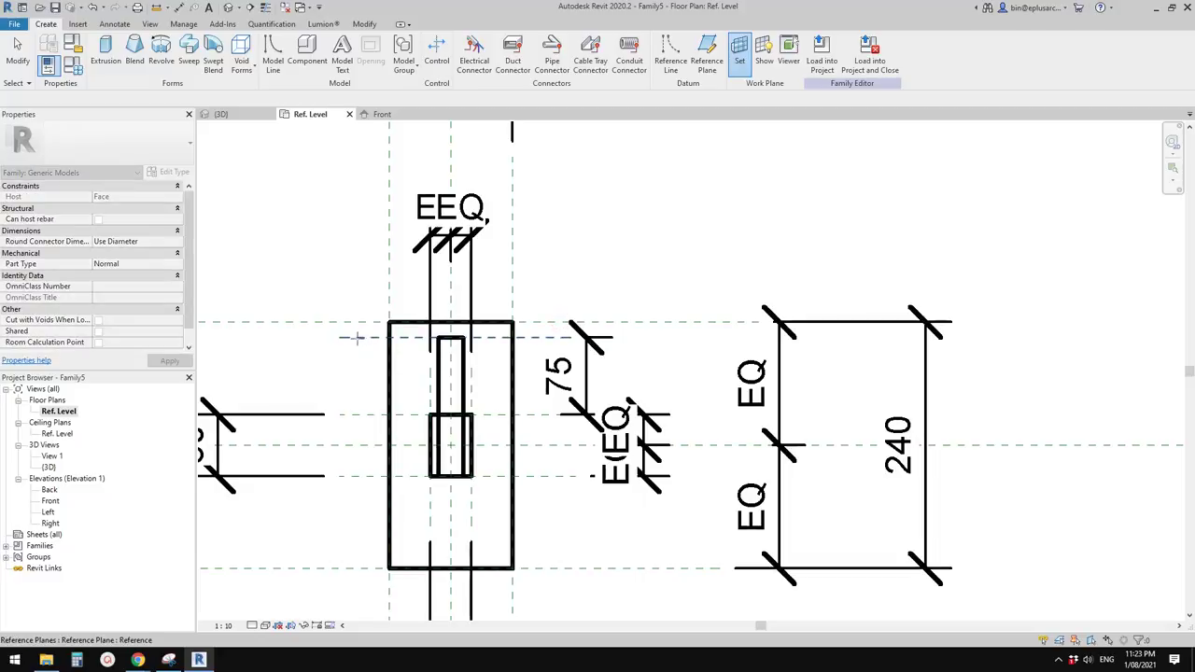
click(360, 338)
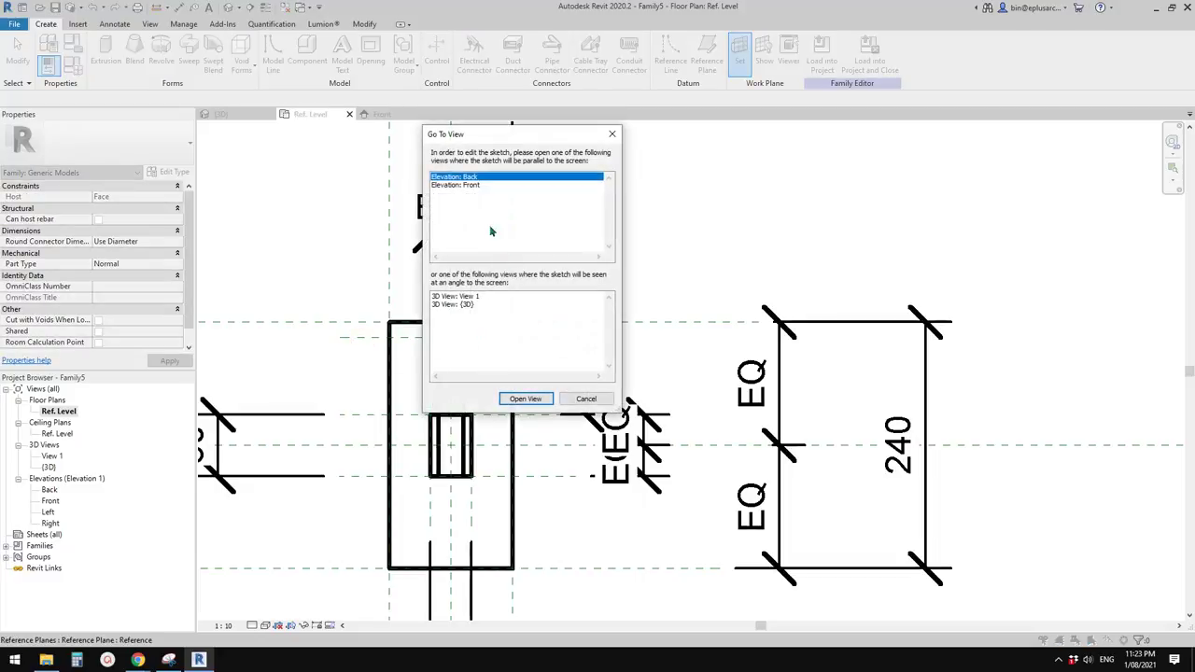
click(472, 186)
click(526, 399)
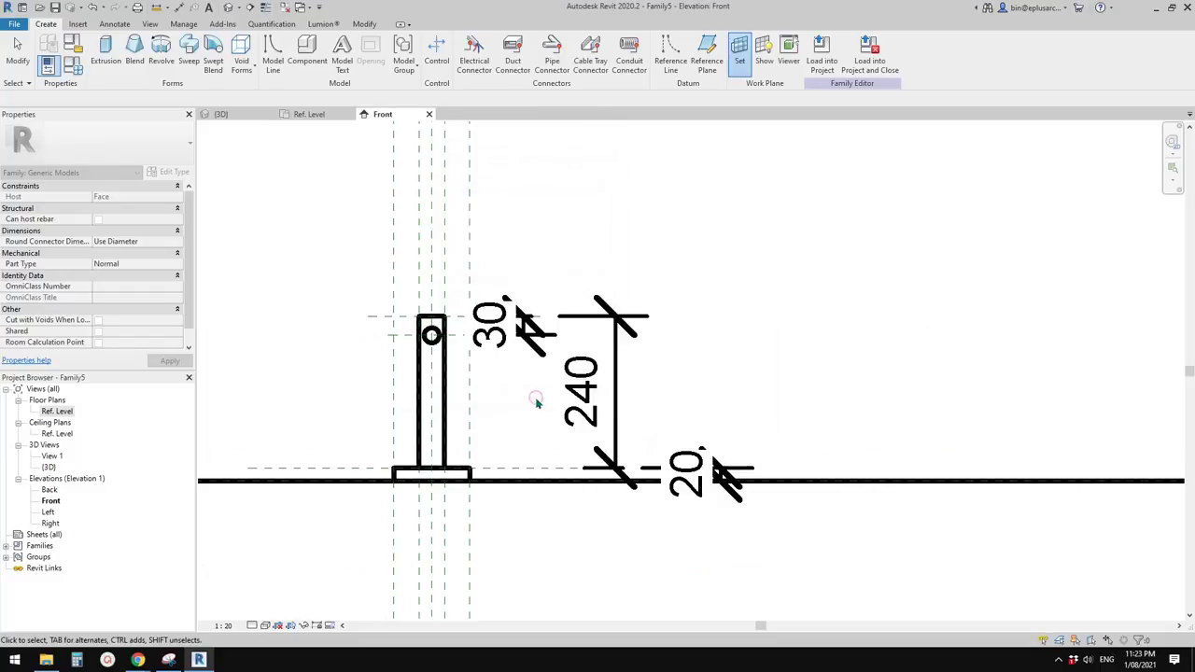
middle_drag(488, 401, 505, 379)
scroll(505, 379, down, 1)
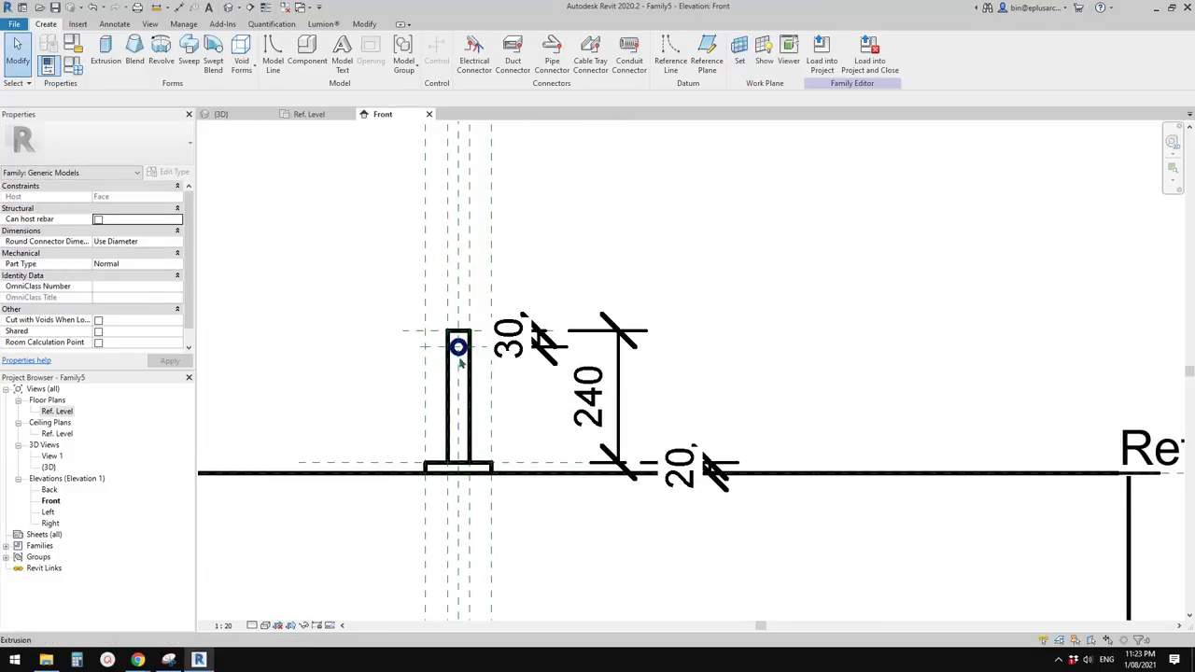
scroll(458, 351, up, 1)
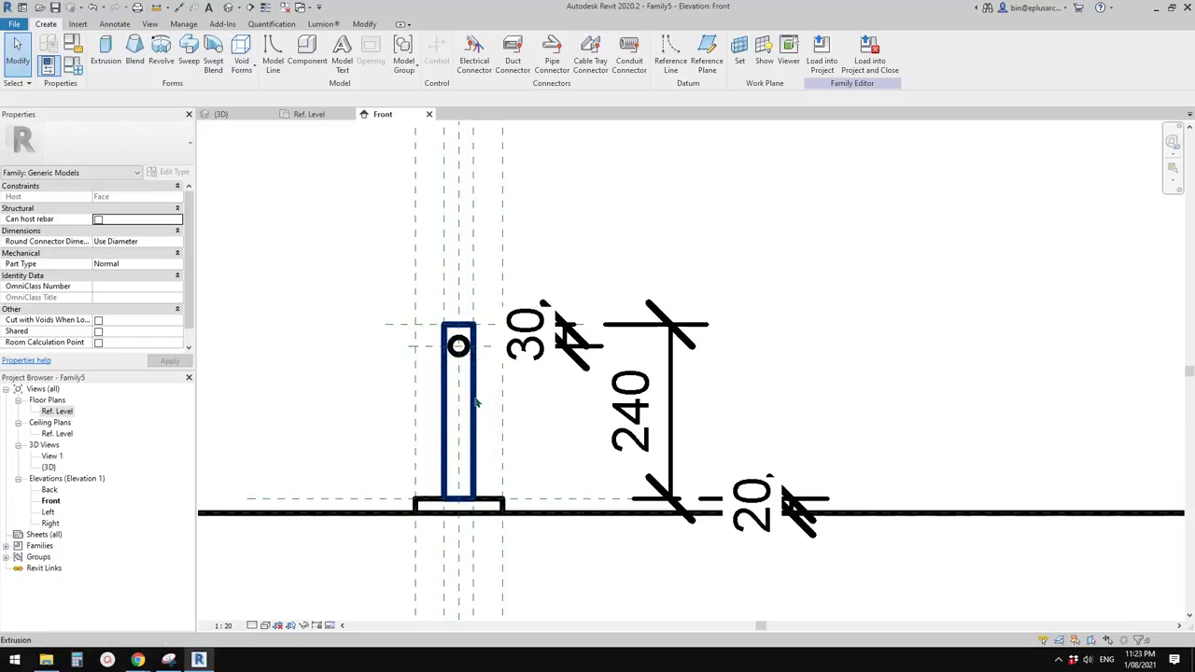
scroll(472, 366, down, 2)
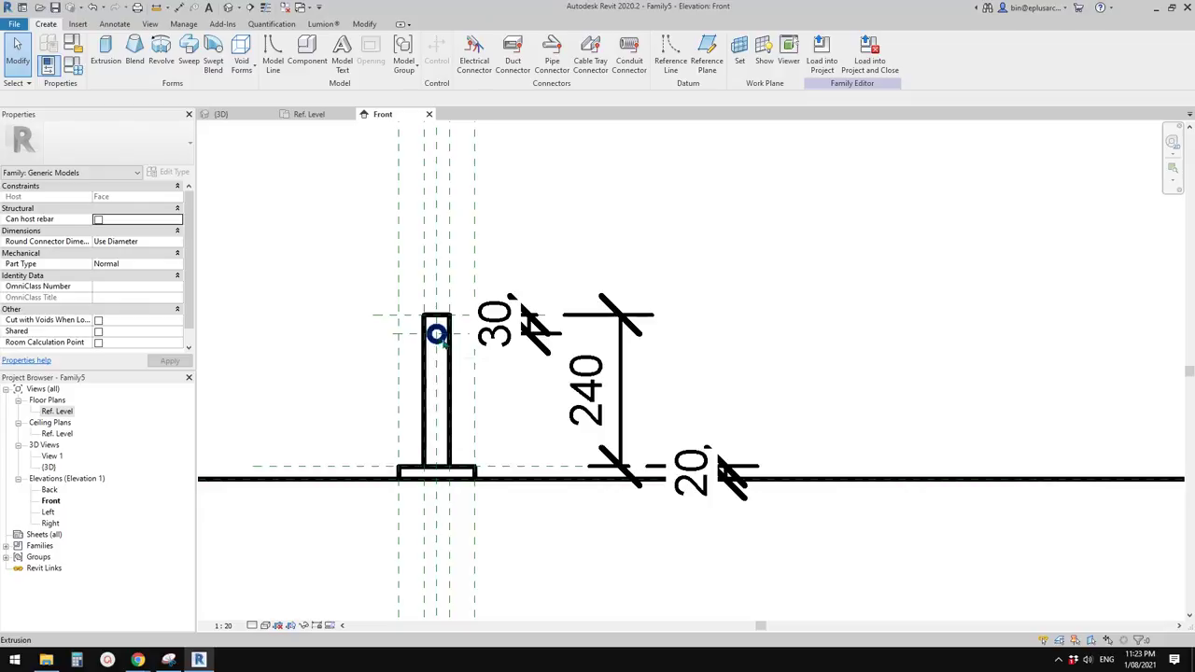
scroll(437, 334, up, 1)
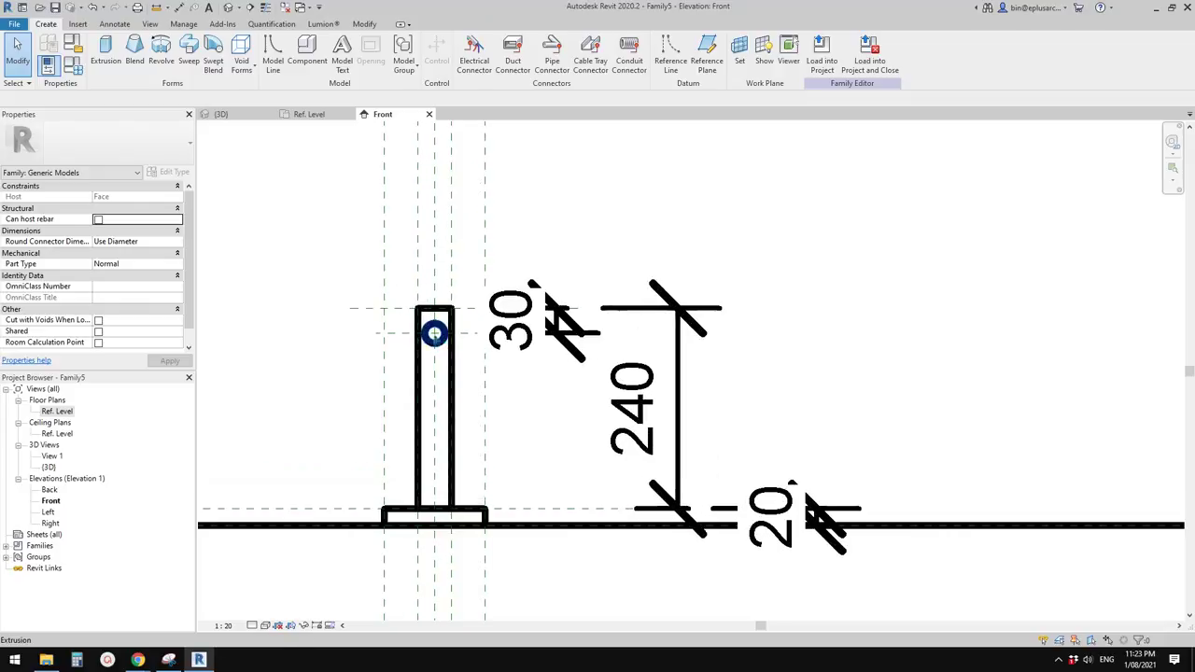
Draw a slanted reference line about 250 mm long from the cylinder's centre up and to the right past the post's top
click(686, 75)
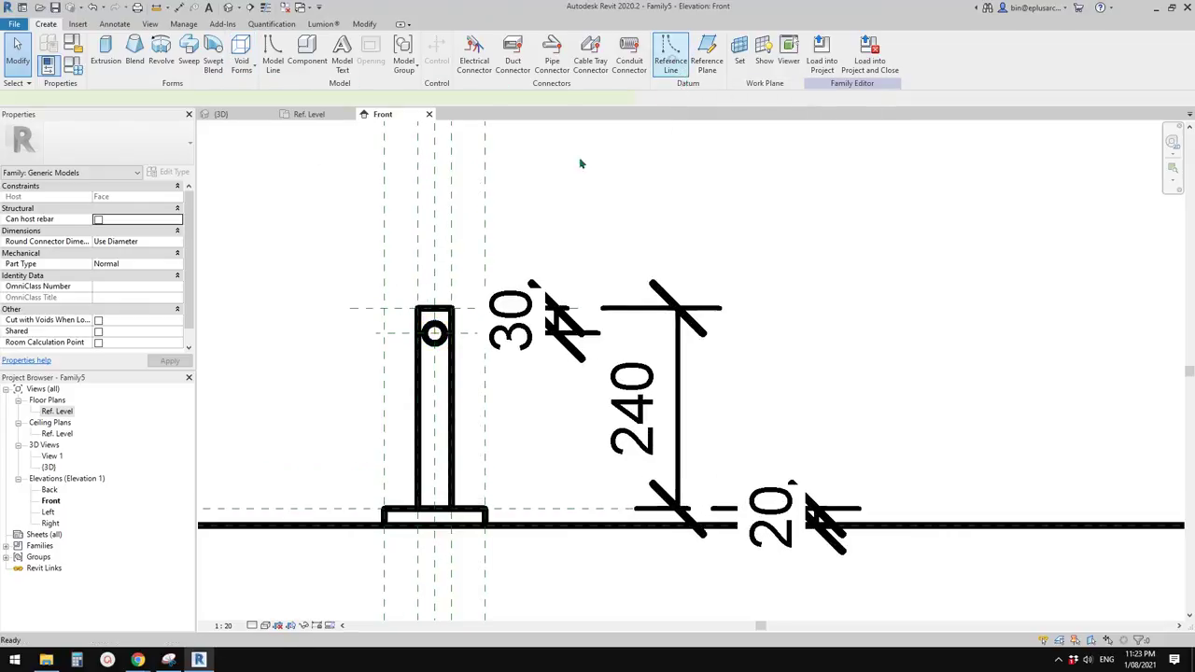
scroll(434, 332, up, 4)
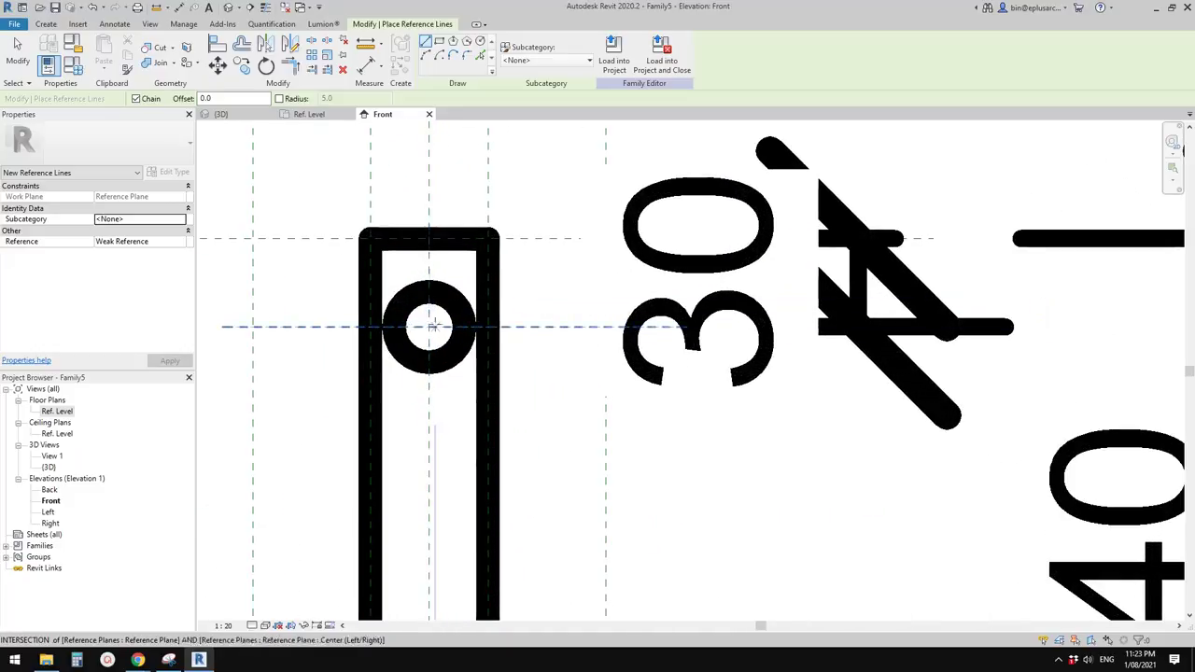
click(429, 326)
scroll(429, 326, down, 4)
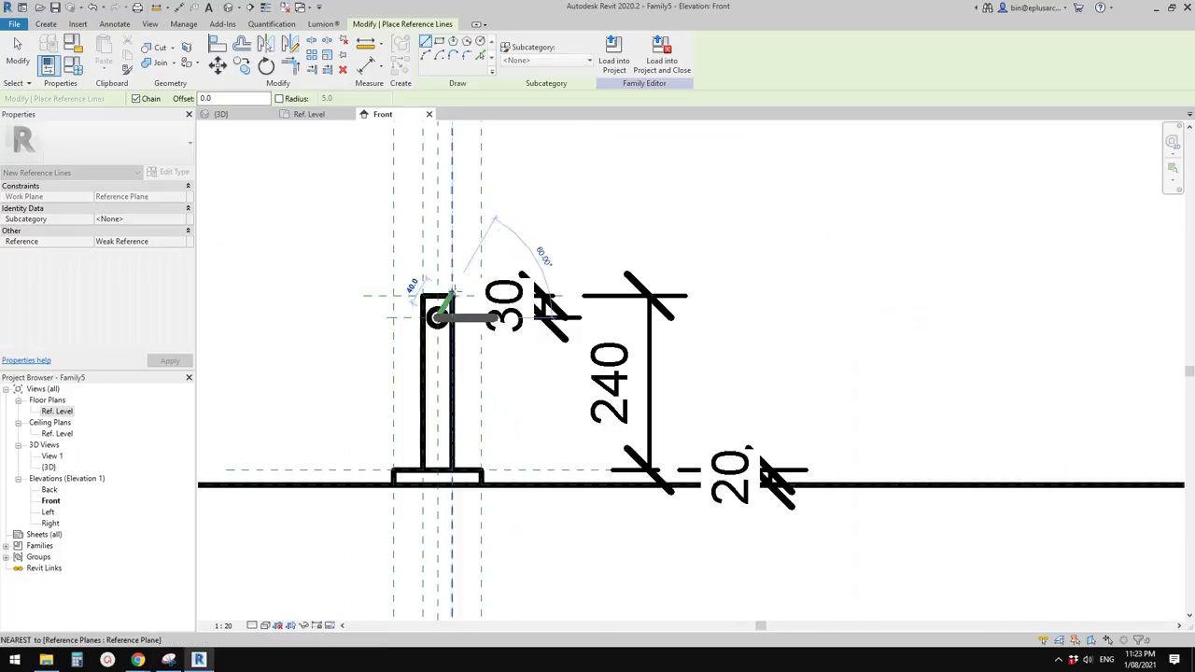
click(519, 157)
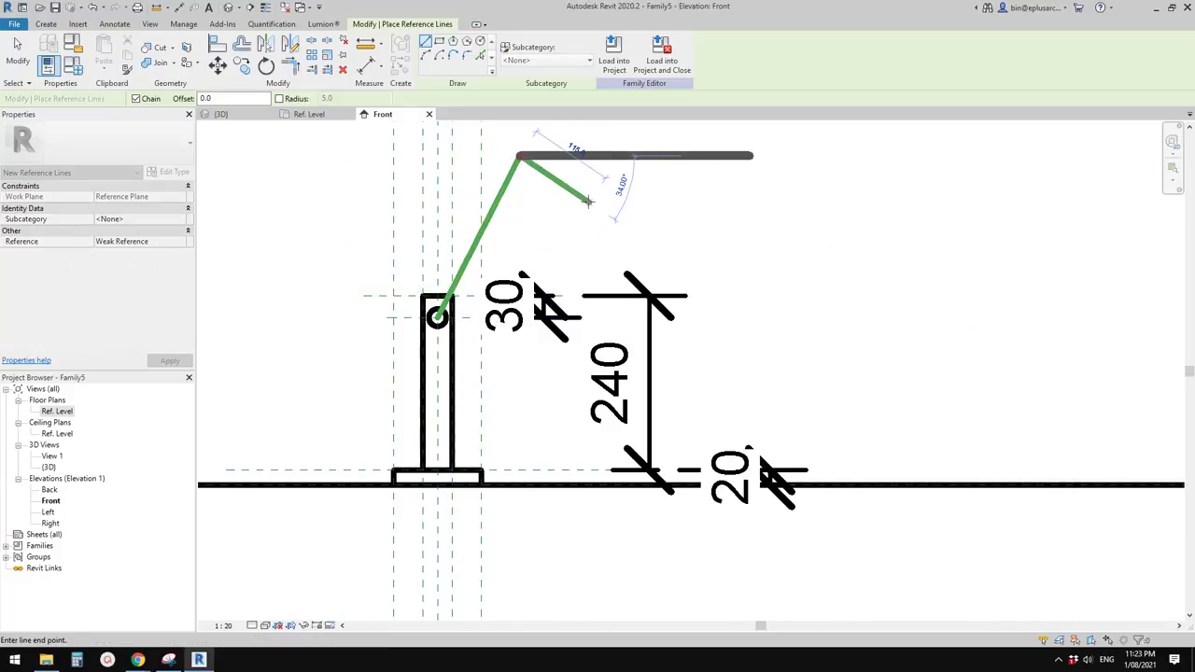
key(Escape)
key(Escape)
Inspect the slanted reference line, then start the Align command for its lower end at the cylinder's centre
scroll(439, 322, up, 3)
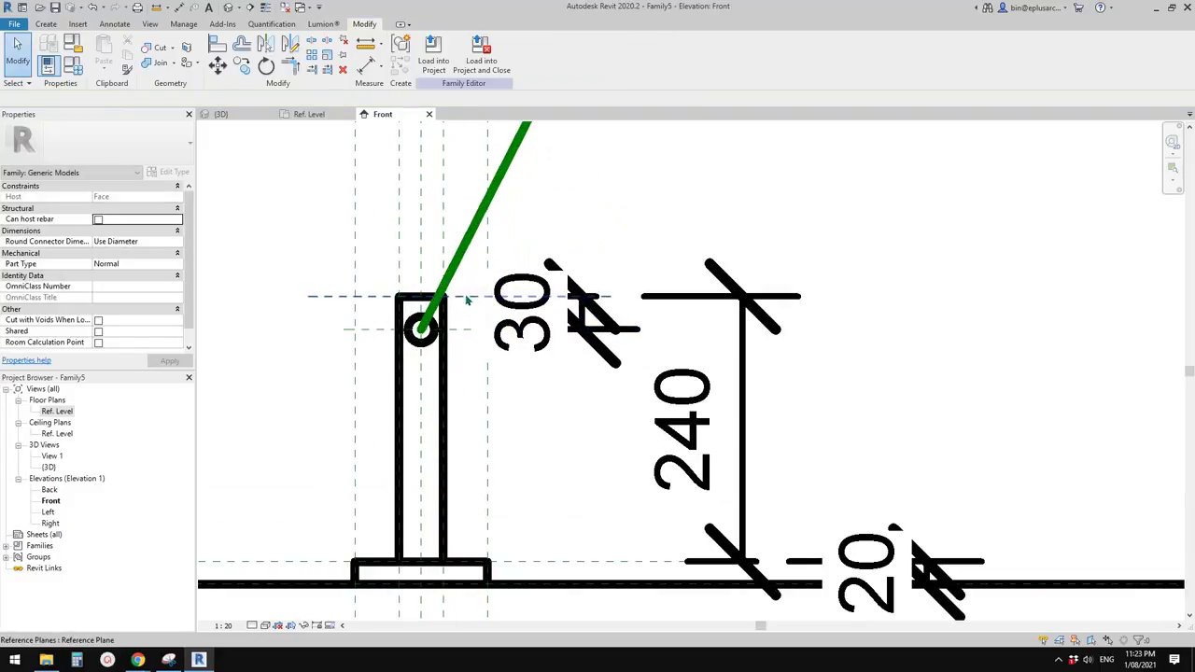
click(454, 284)
middle_drag(461, 302, 464, 306)
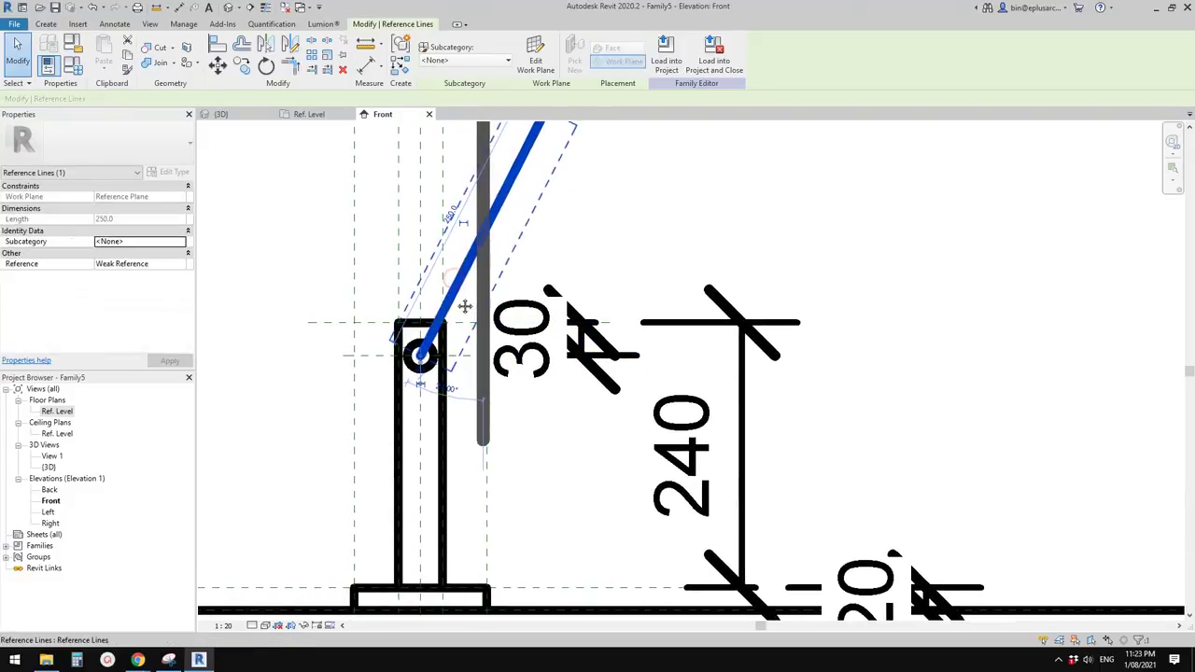
key(Escape)
scroll(460, 308, down, 1)
key(a)
key(l)
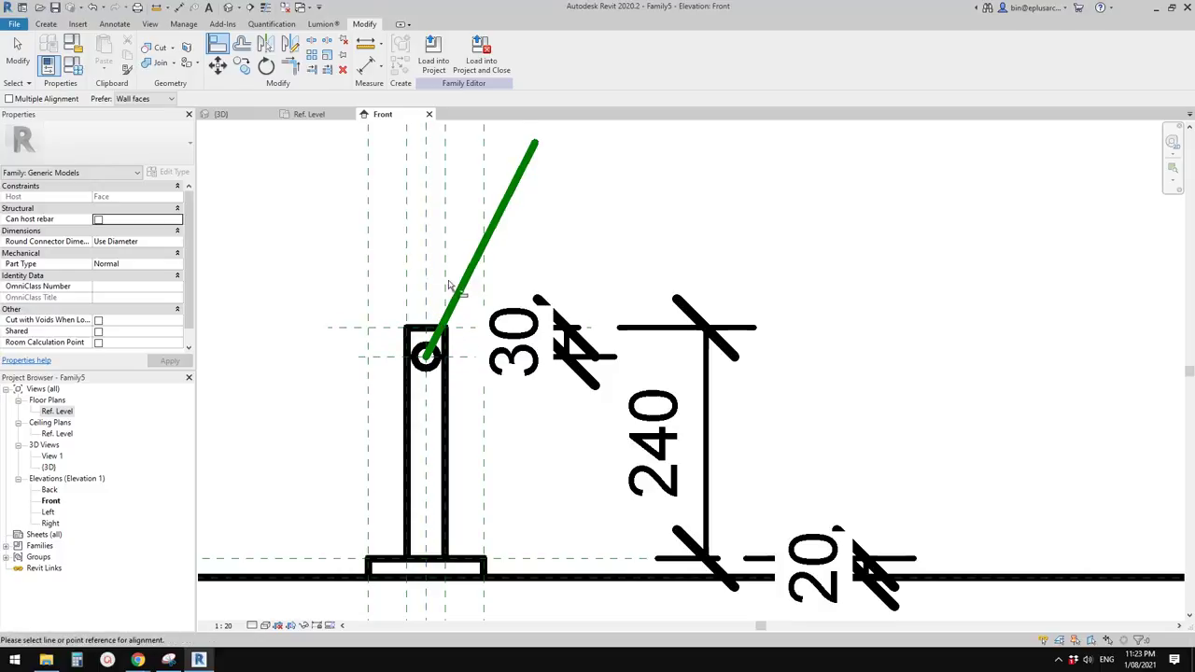
Align and lock the slanted reference line's lower endpoint to the reference planes crossing at the circle's centre
click(426, 257)
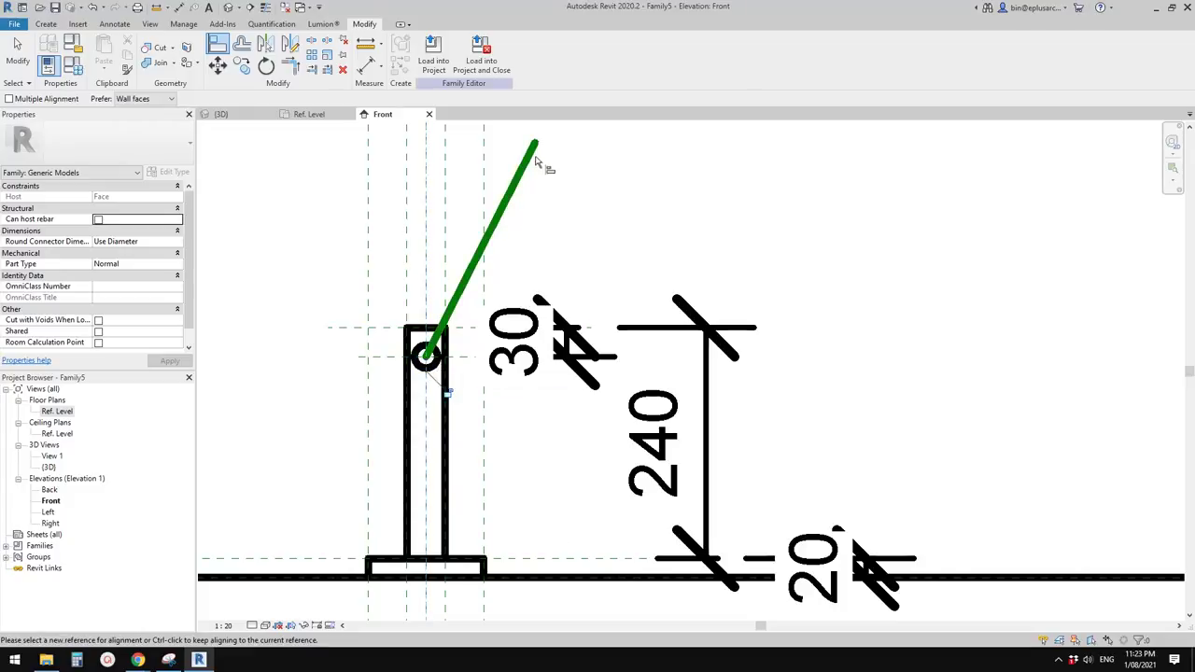
click(411, 391)
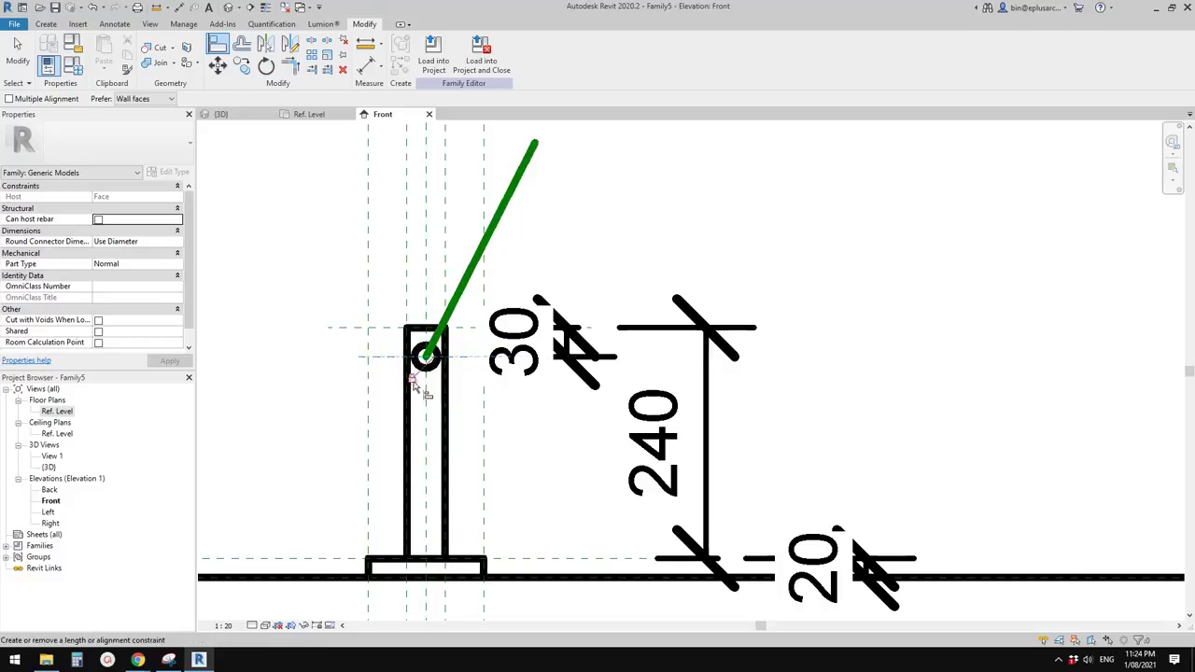
Add an angular dimension between the horizontal reference plane through the circle and the slanted reference line
key(d)
key(i)
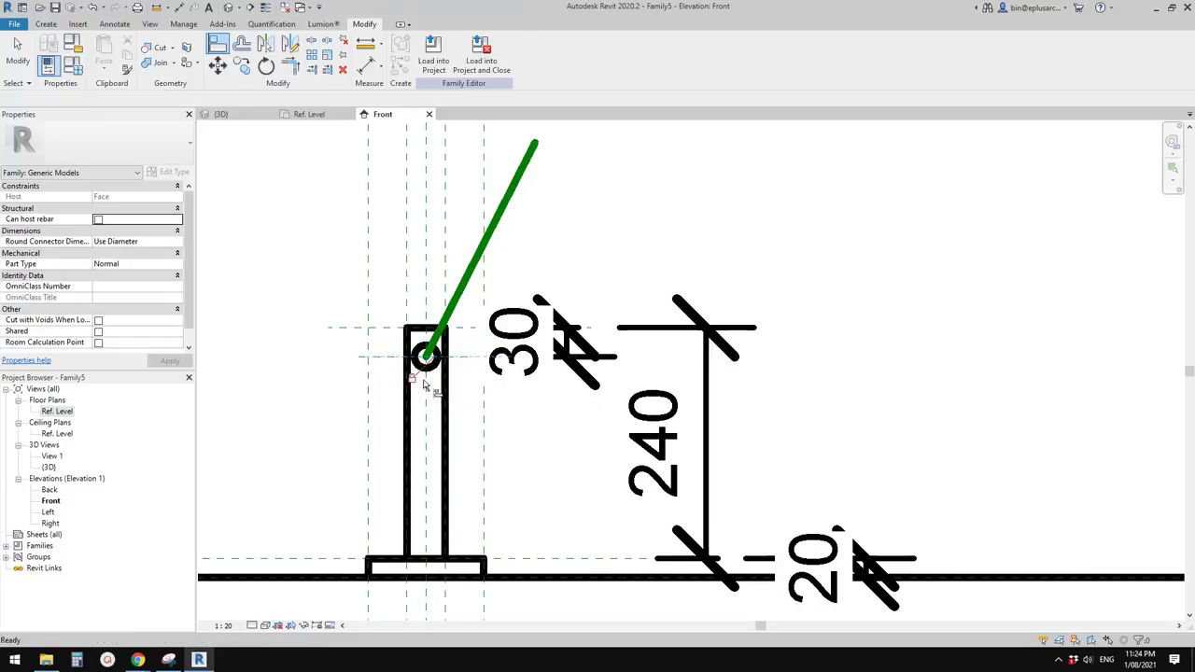
click(460, 58)
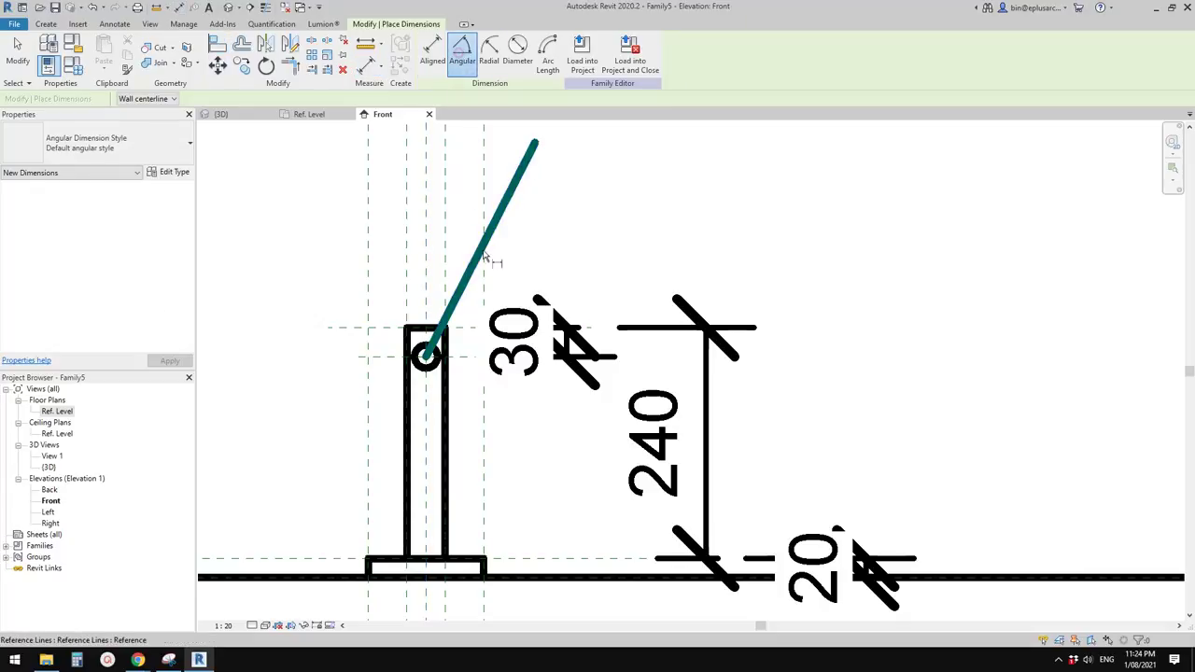
click(464, 362)
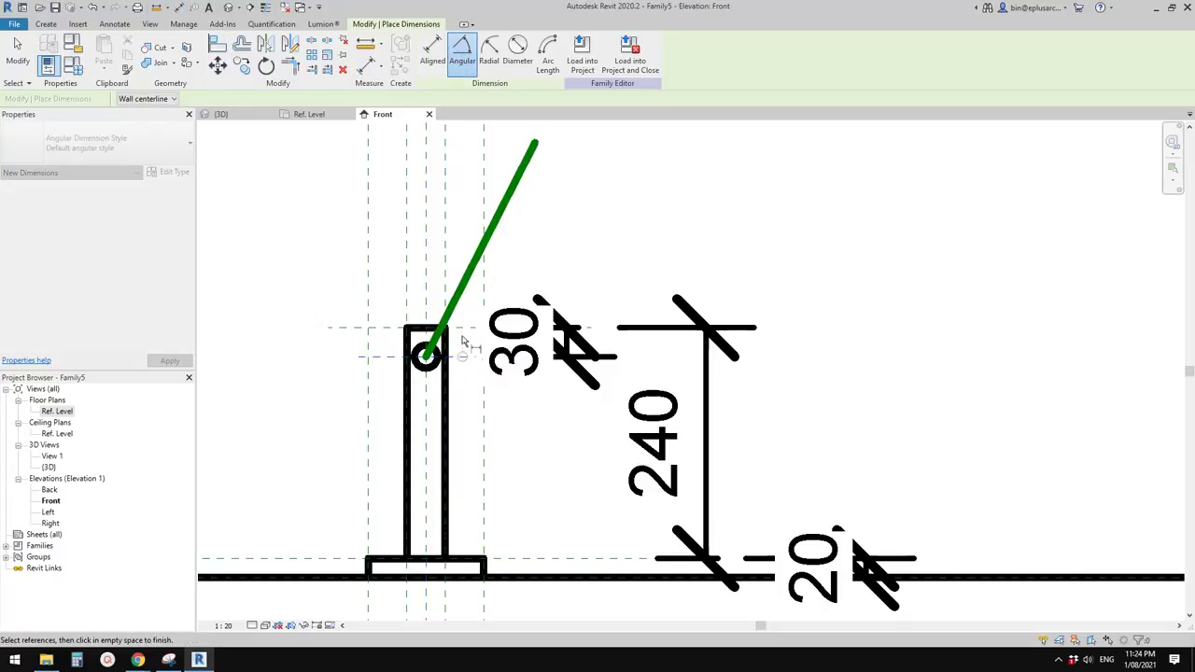
click(455, 311)
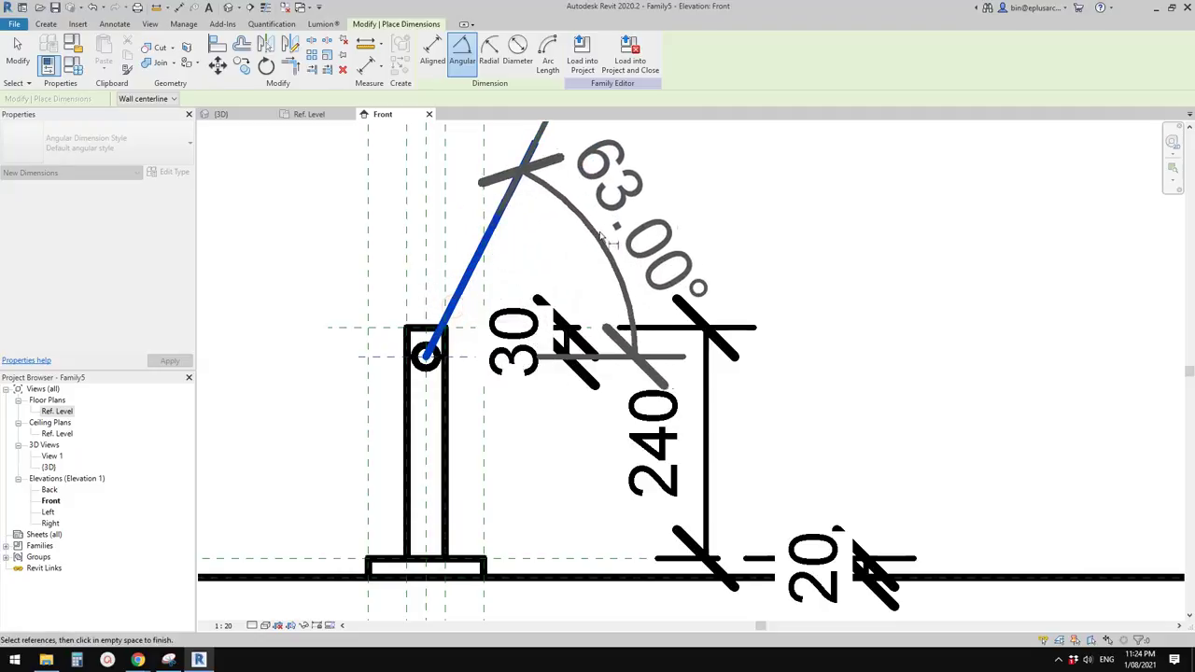
click(613, 238)
Set the Front elevation's view scale to 1:10
scroll(597, 280, down, 2)
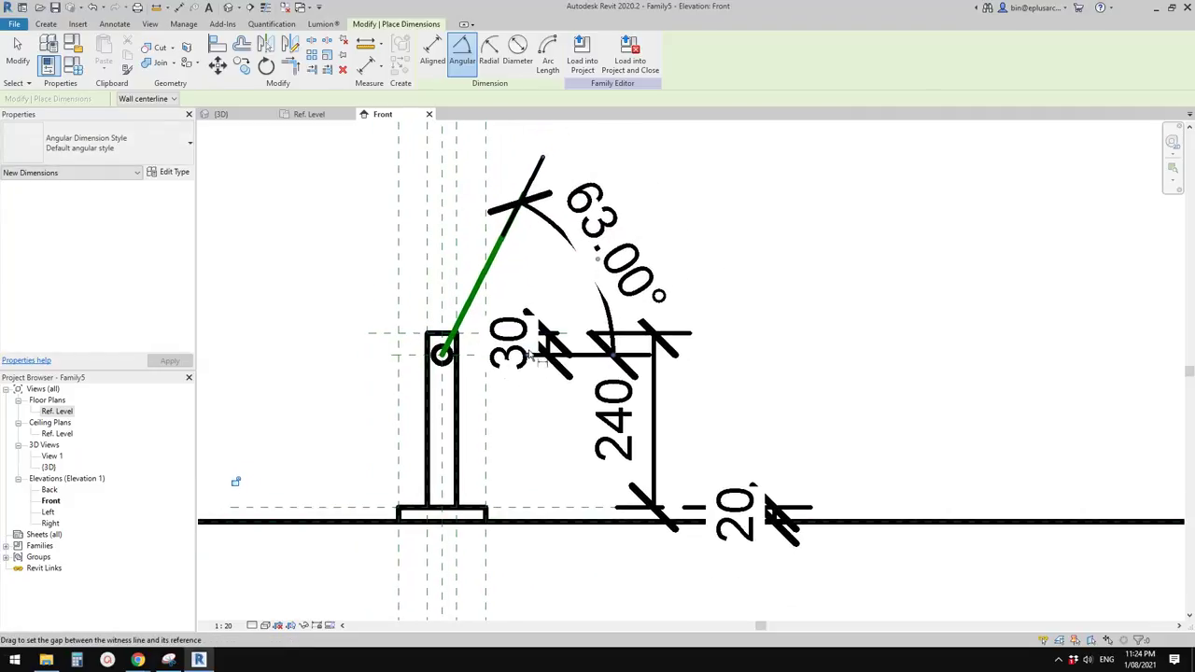
click(222, 625)
click(232, 488)
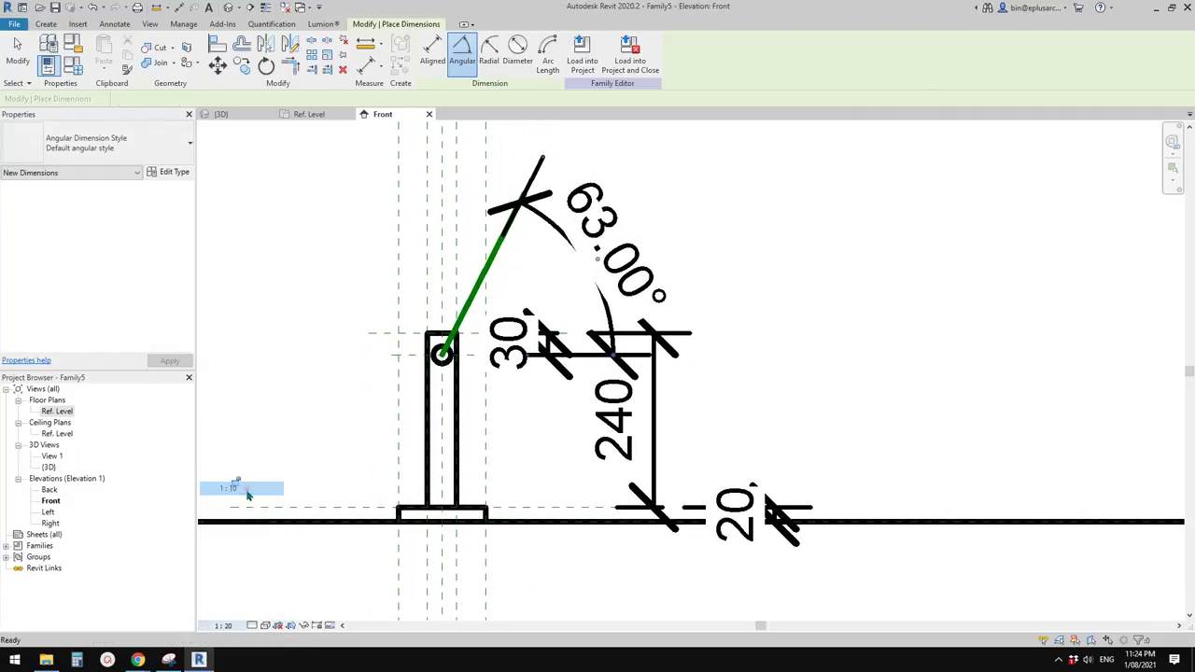
key(Escape)
Label the angular dimension with a new instance family parameter named A1
click(578, 325)
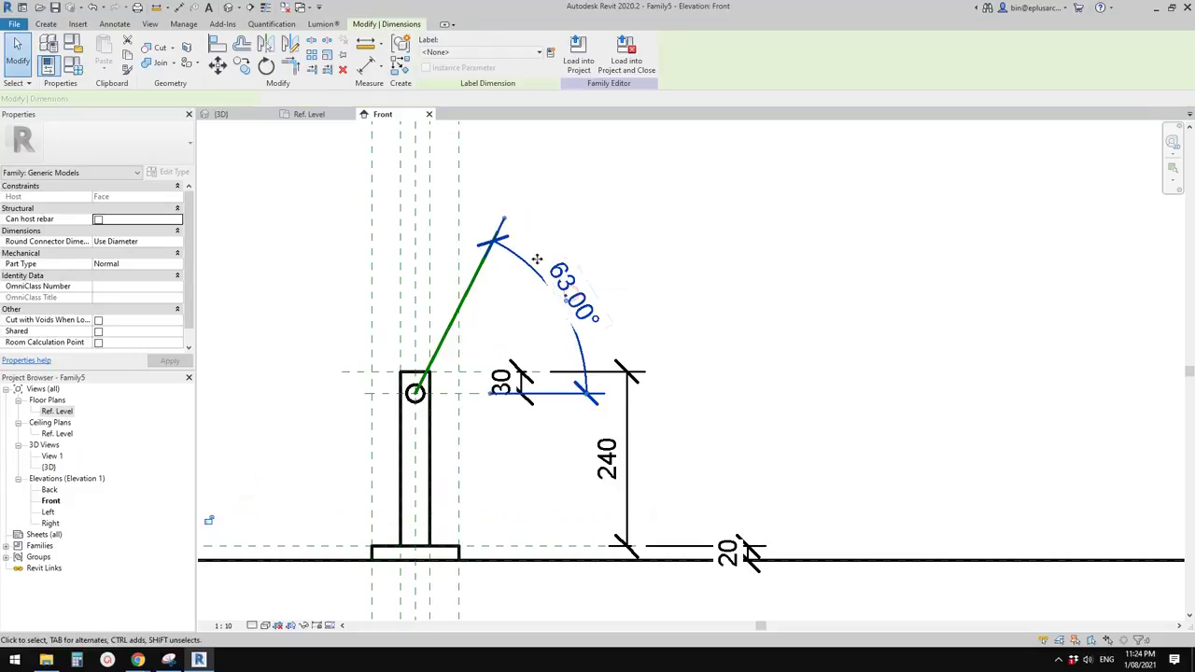
click(550, 52)
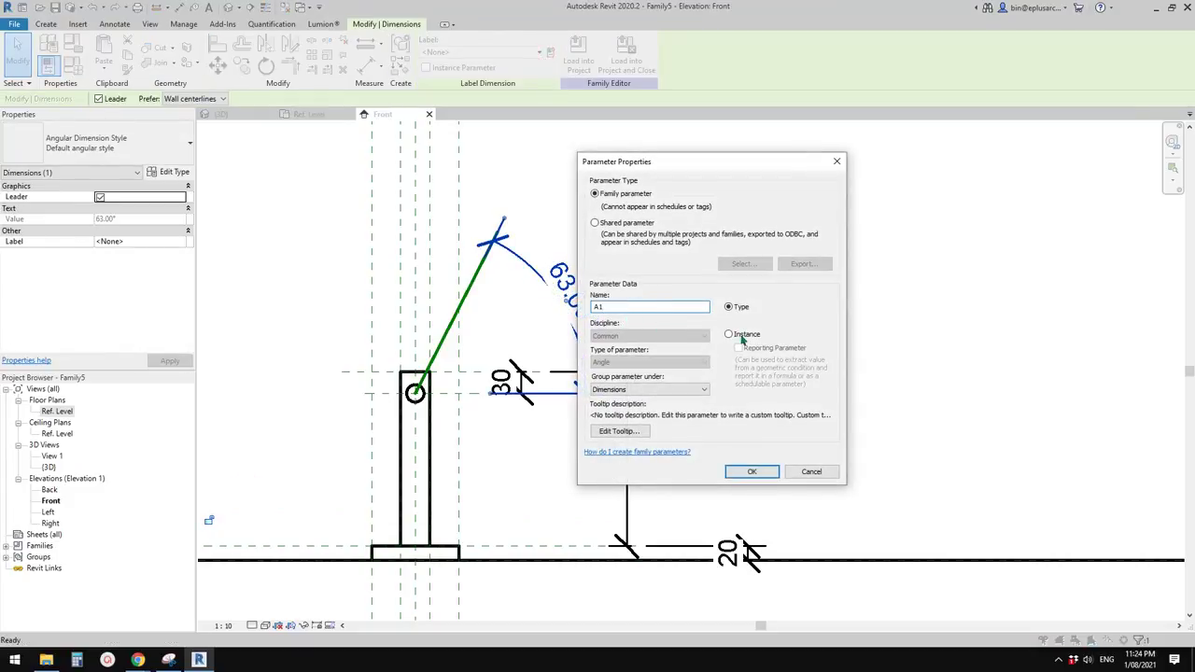
click(729, 334)
click(751, 471)
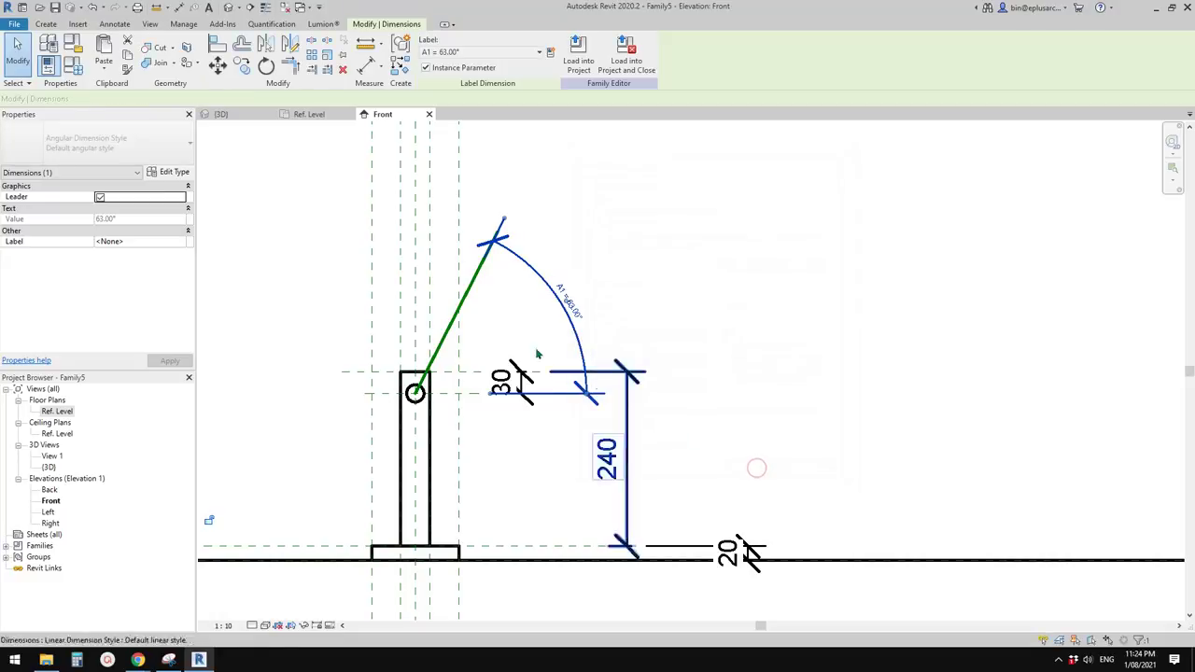
Switch to the 3D view with the whole host slab in sight and bring up the Family Types settings
click(228, 7)
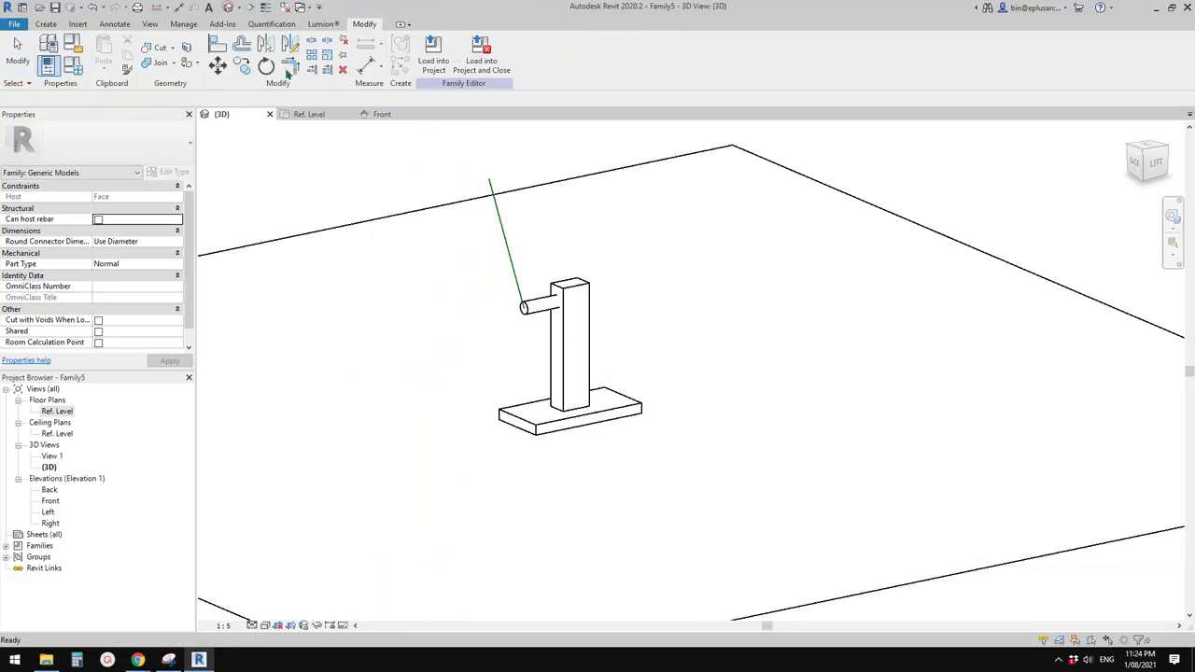
scroll(561, 257, down, 5)
shift+middle_drag(602, 251, 550, 186)
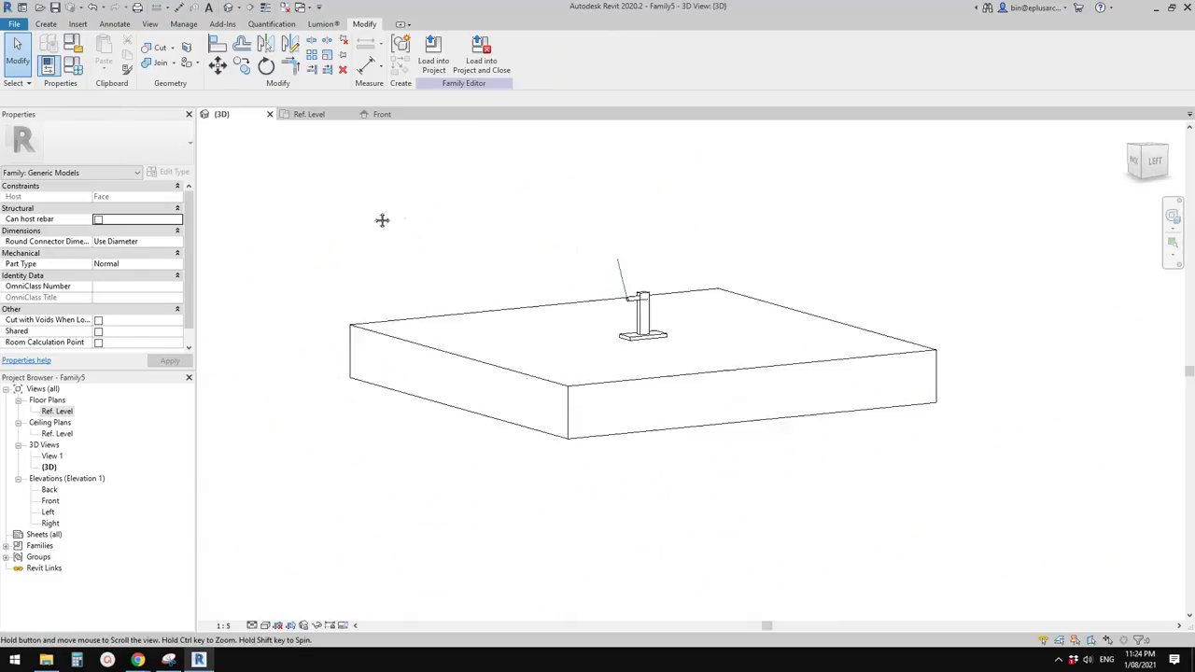
click(73, 65)
Flex the reference line by applying 0° and 45° to parameter A1
click(306, 189)
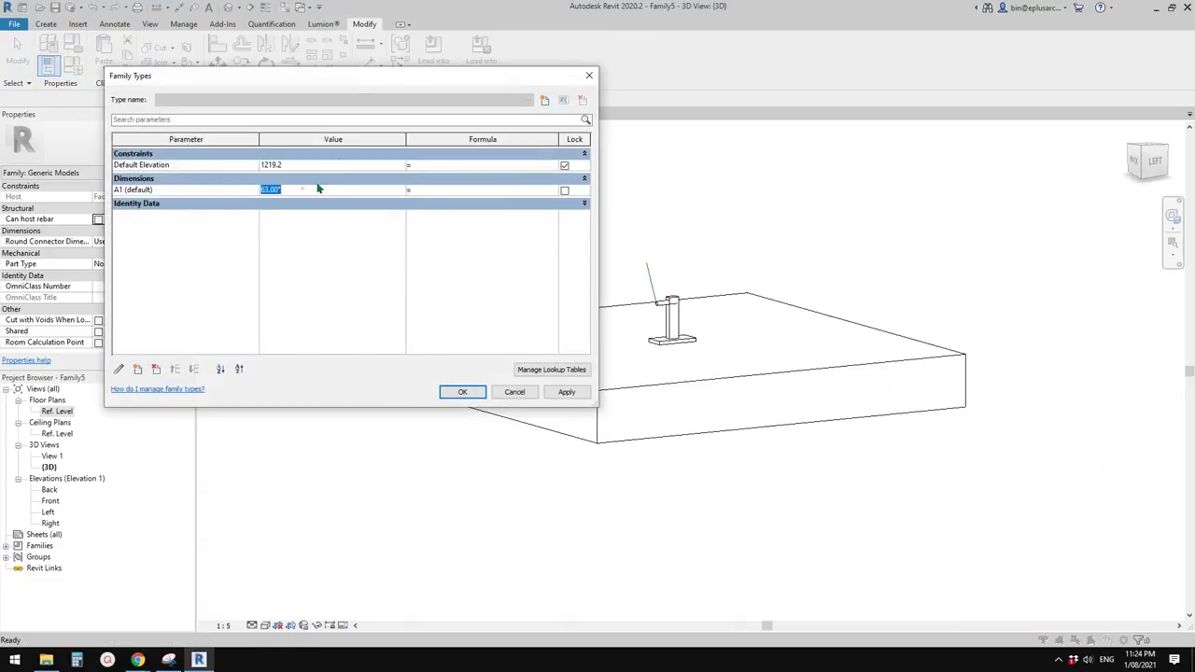
drag(333, 76, 241, 63)
text(0)
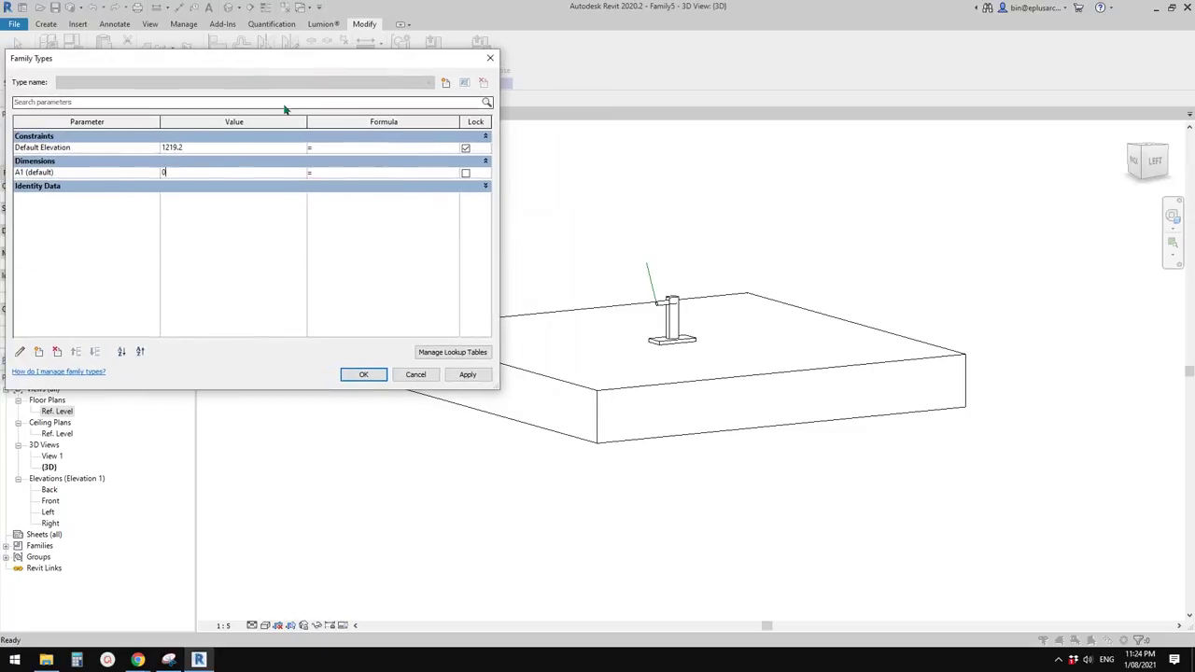
click(458, 378)
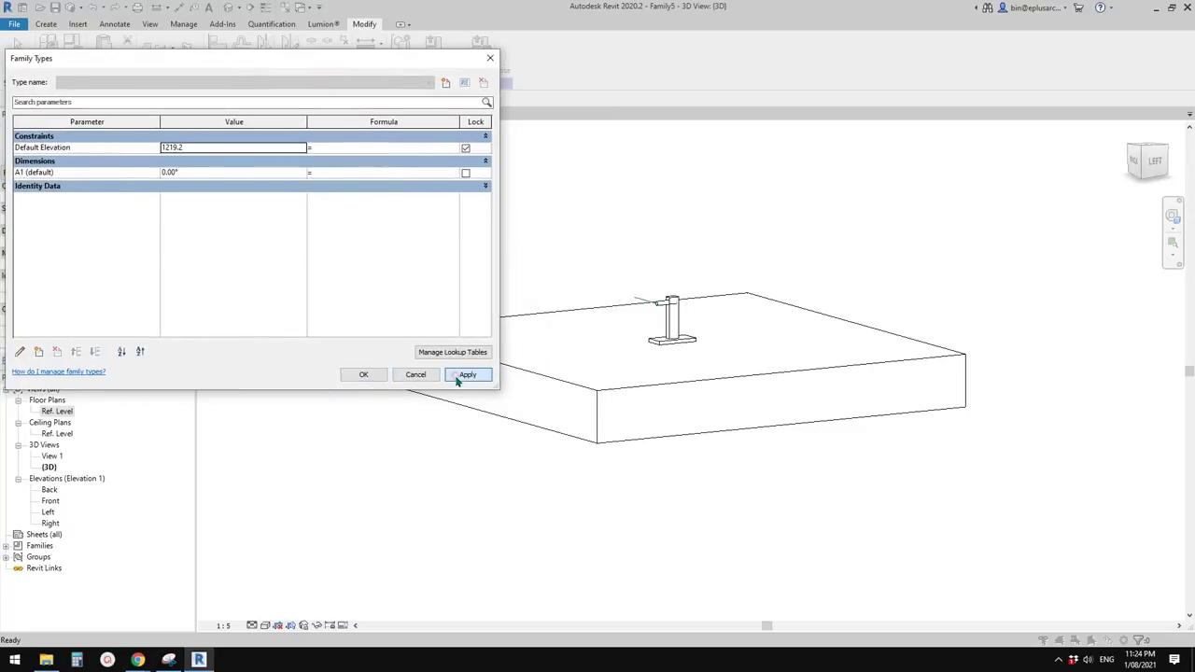
click(213, 178)
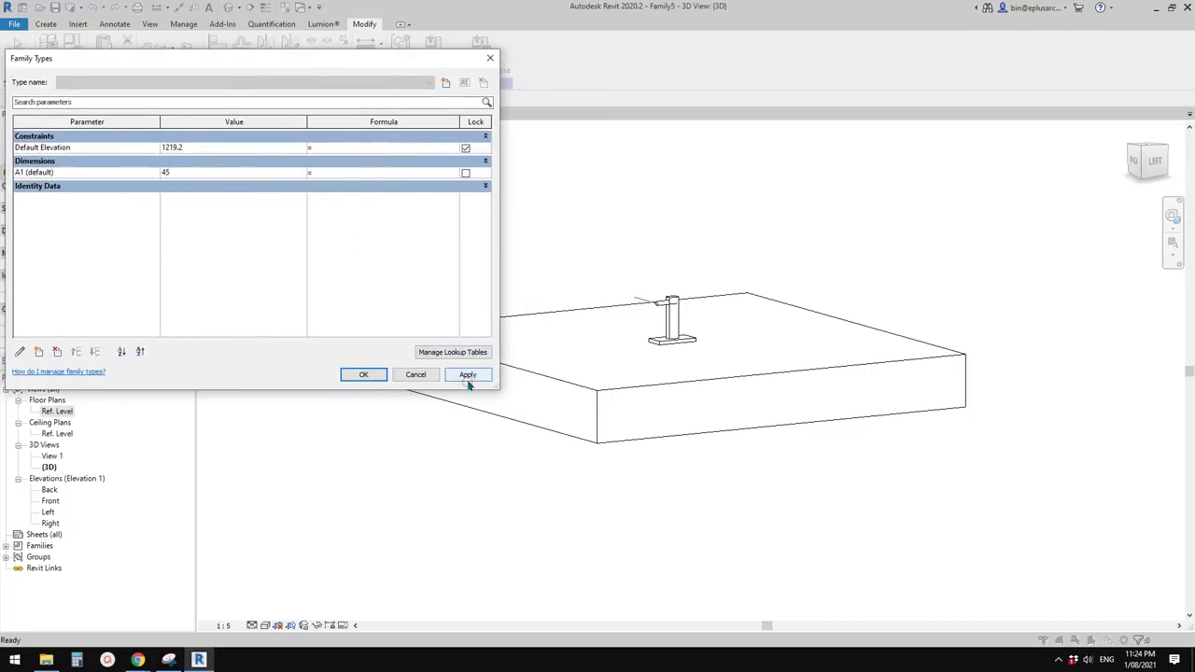
click(469, 377)
Continue flexing the reference line by applying 90°, 135° and 180° to parameter A1
click(255, 176)
text(90)
click(468, 374)
click(241, 175)
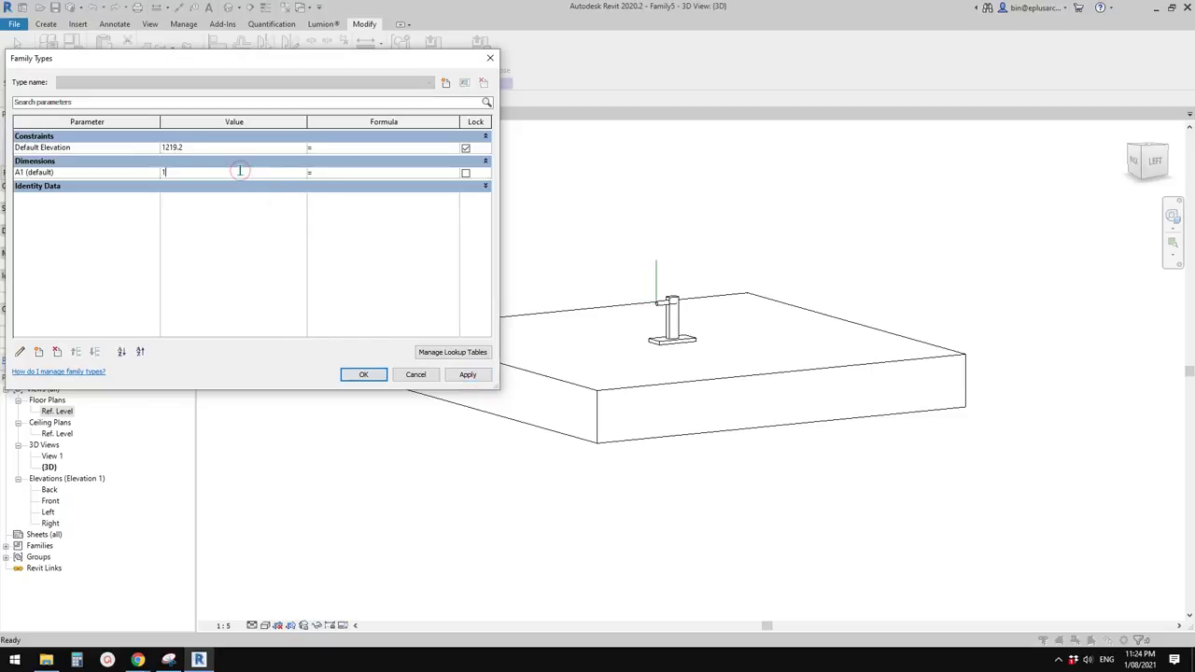
click(478, 374)
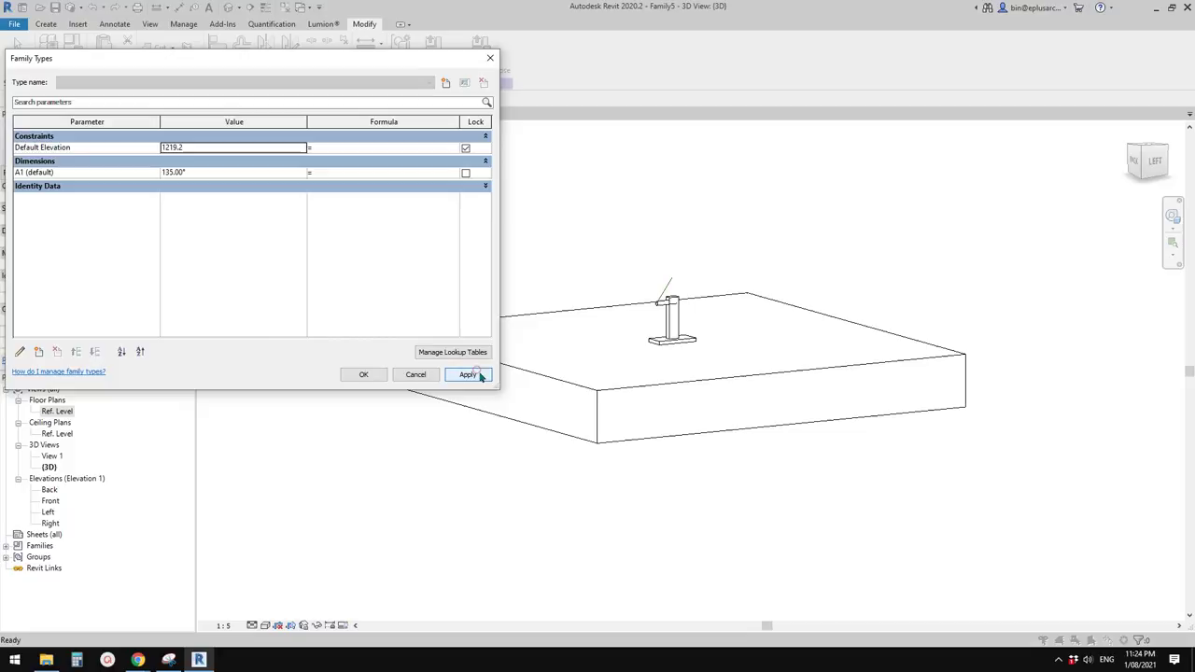
click(258, 173)
text(180)
click(468, 374)
Set parameter A1 to 90° and accept the family types
click(225, 174)
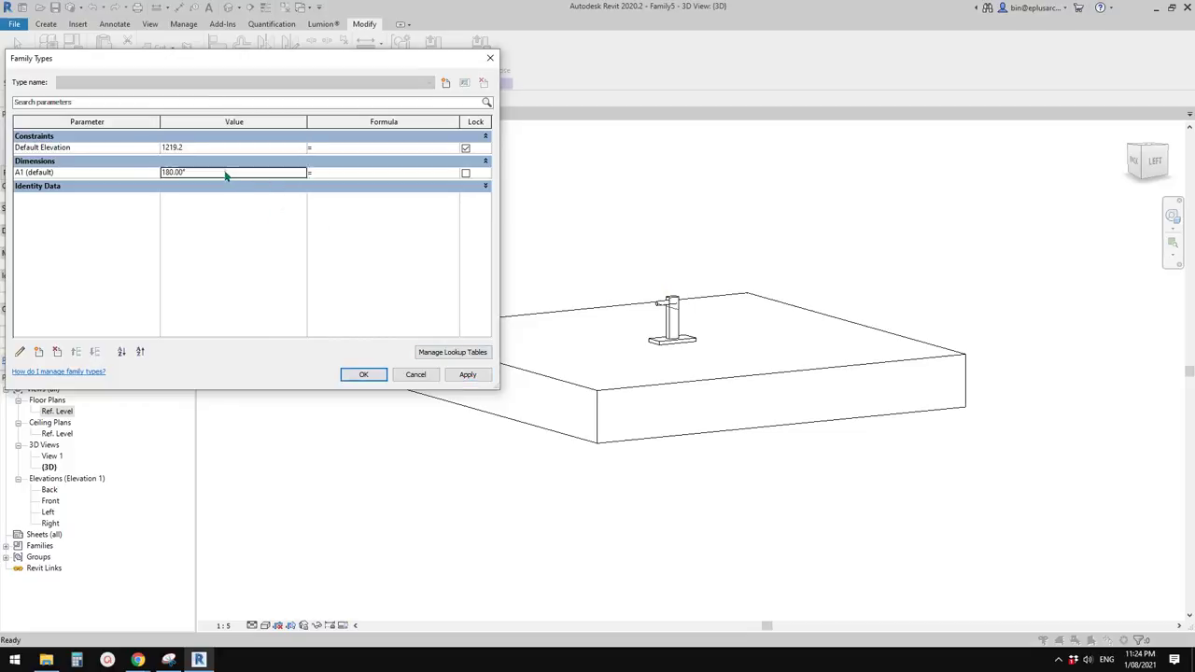
click(468, 374)
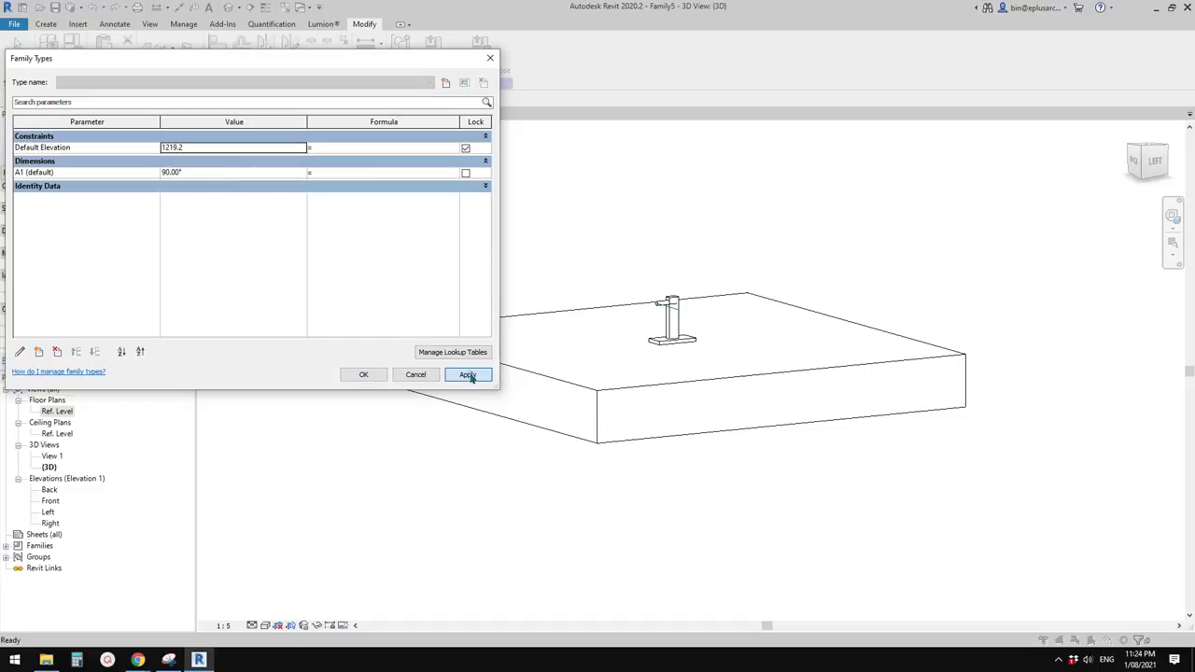
click(373, 378)
Set the work plane by picking the vertical reference line's own plane that runs parallel to the round arm
scroll(528, 325, up, 4)
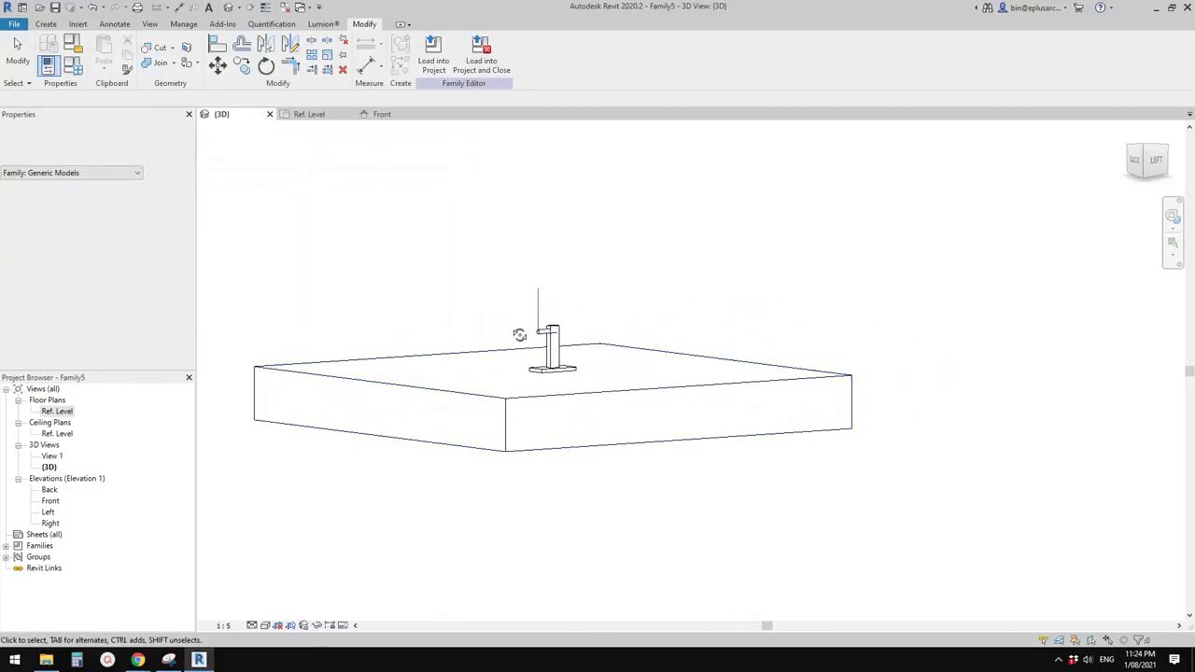
shift+middle_drag(529, 325, 603, 286)
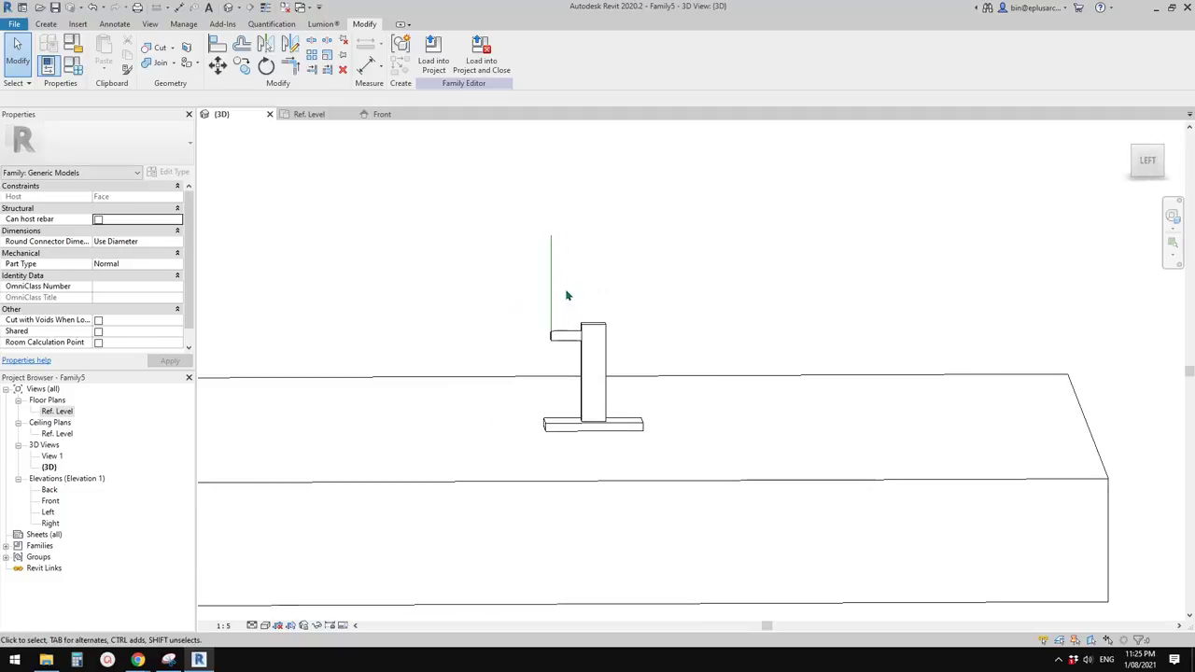
shift+middle_drag(557, 302, 548, 307)
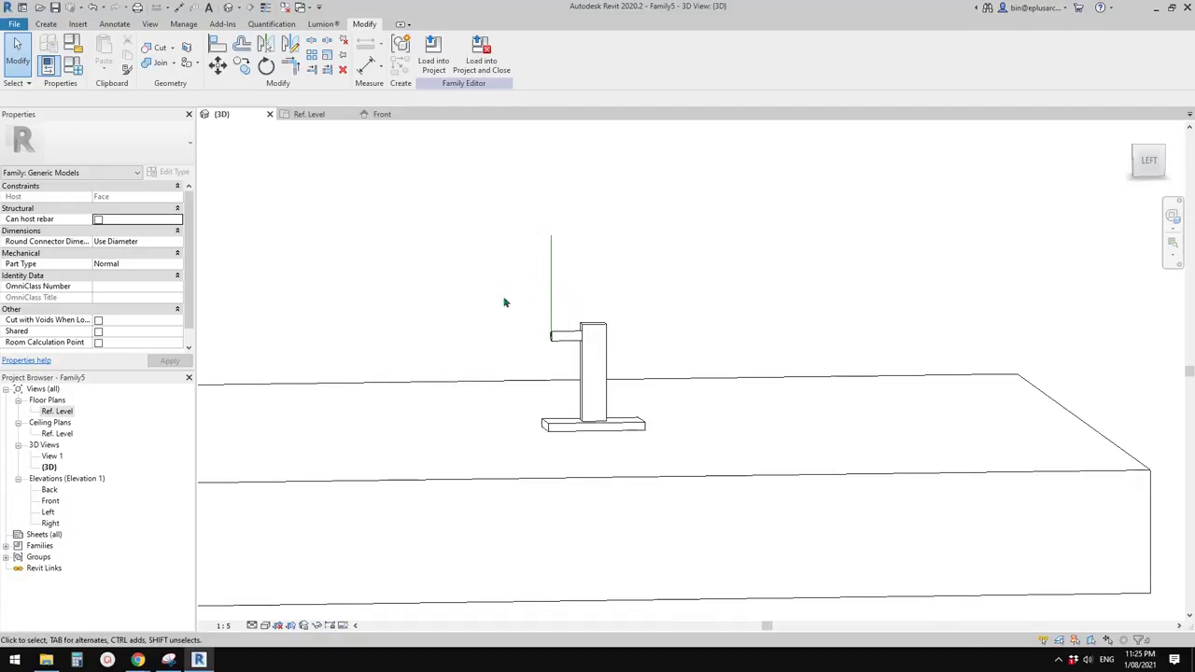
shift+middle_drag(511, 292, 537, 300)
click(46, 24)
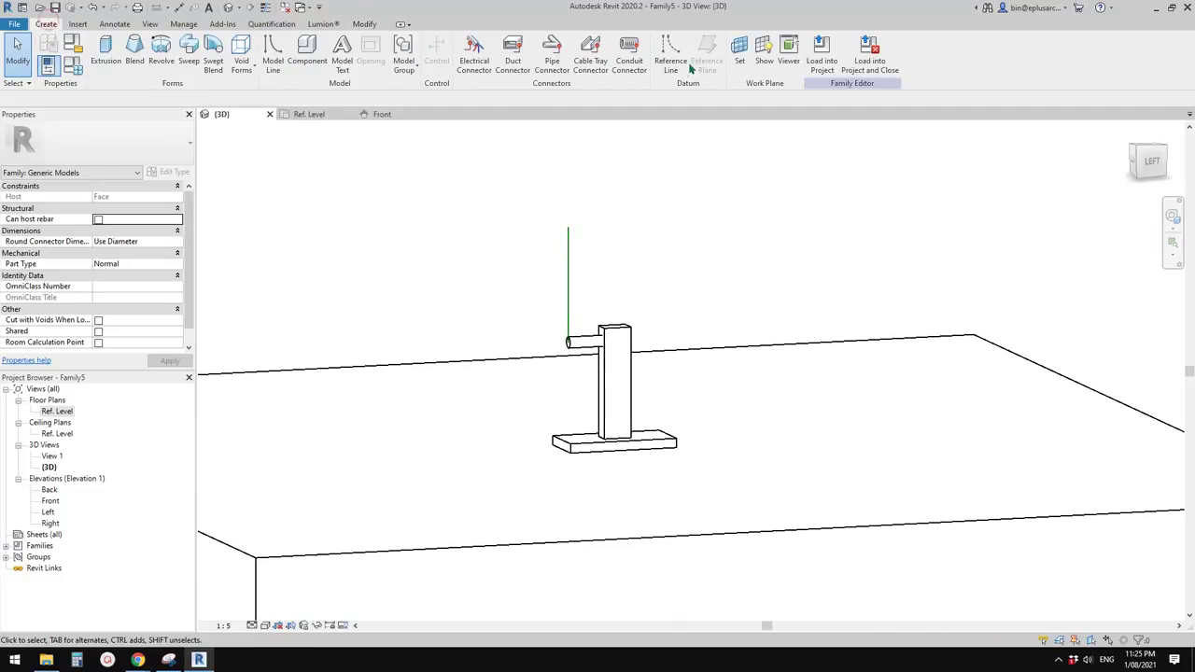
click(740, 52)
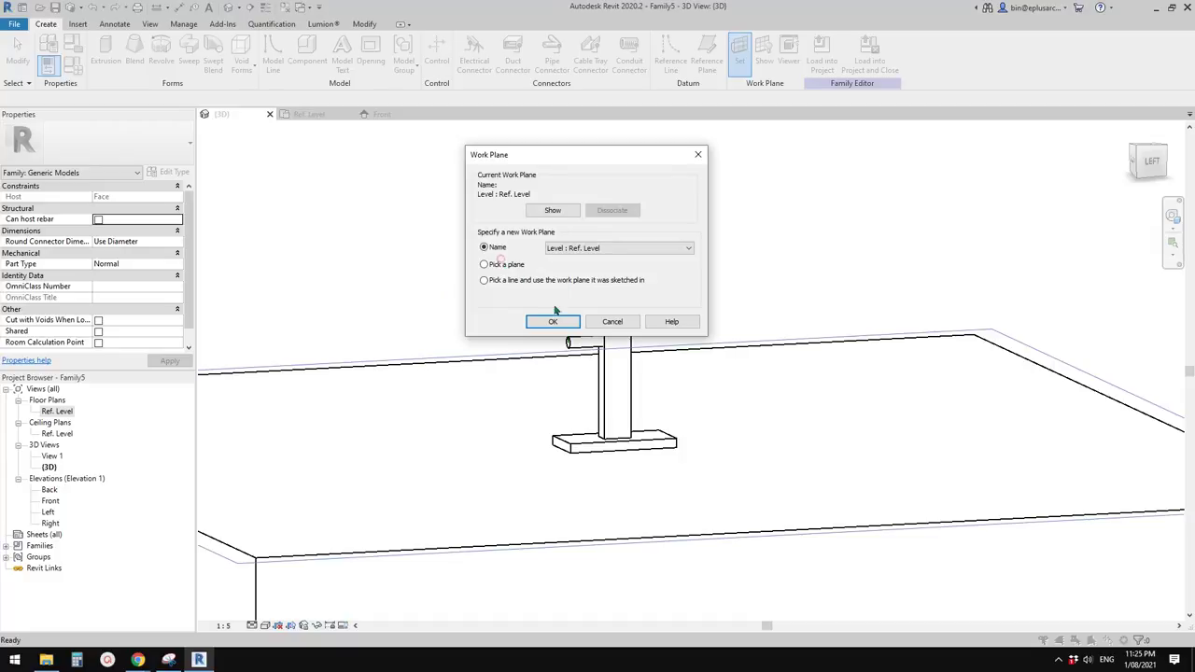
click(554, 322)
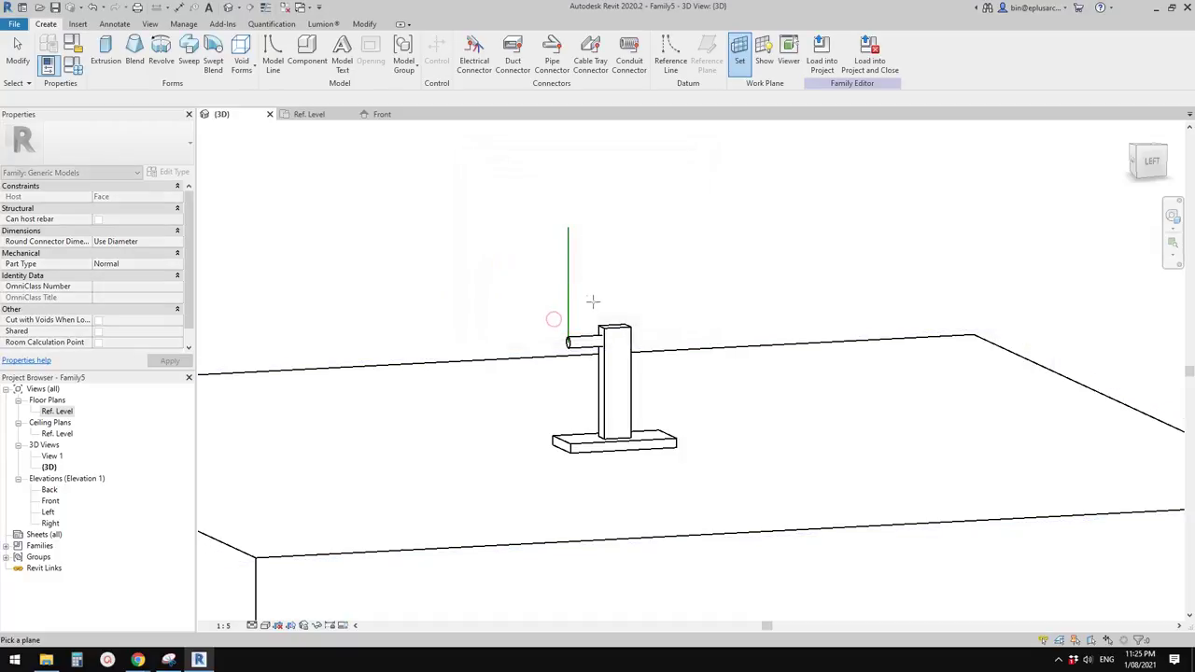
shift+middle_drag(589, 280, 614, 251)
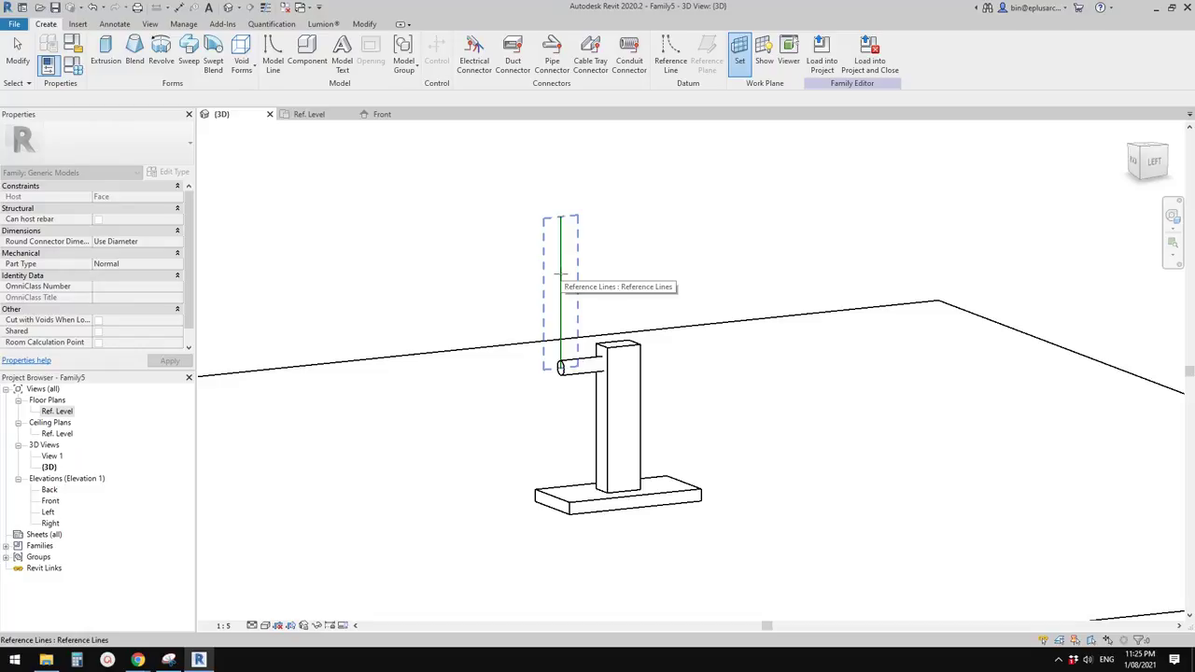
click(561, 274)
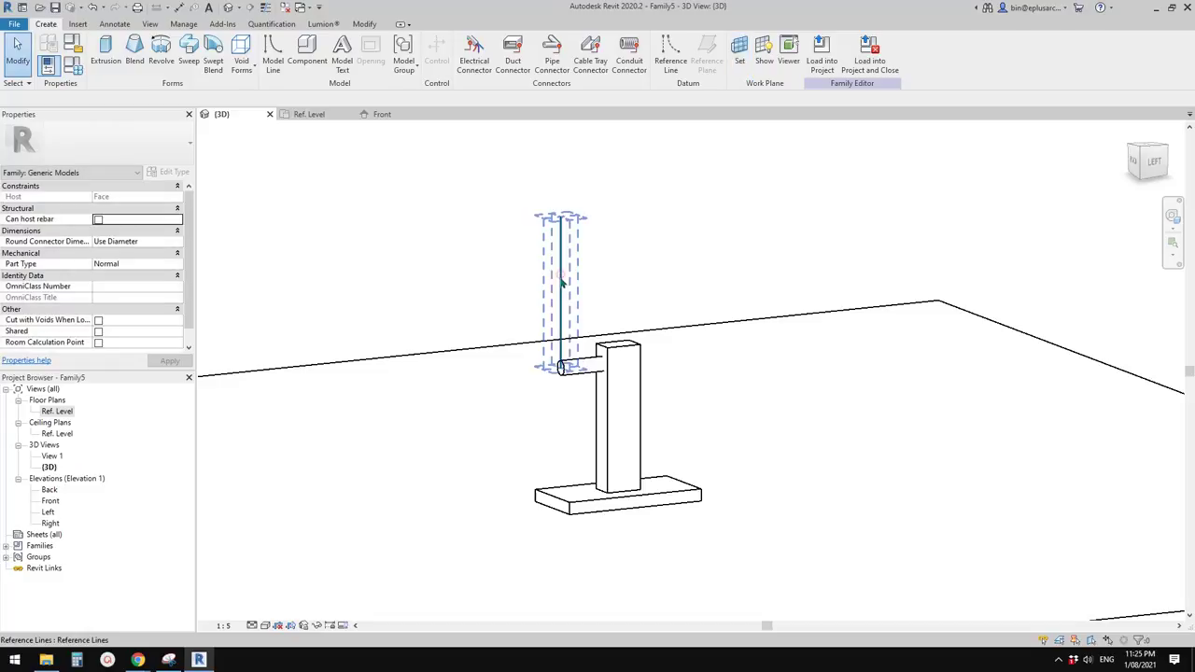
Draw a second reference line from the vertical line's lower endpoint, slanting up over the post on the picked work plane
click(671, 61)
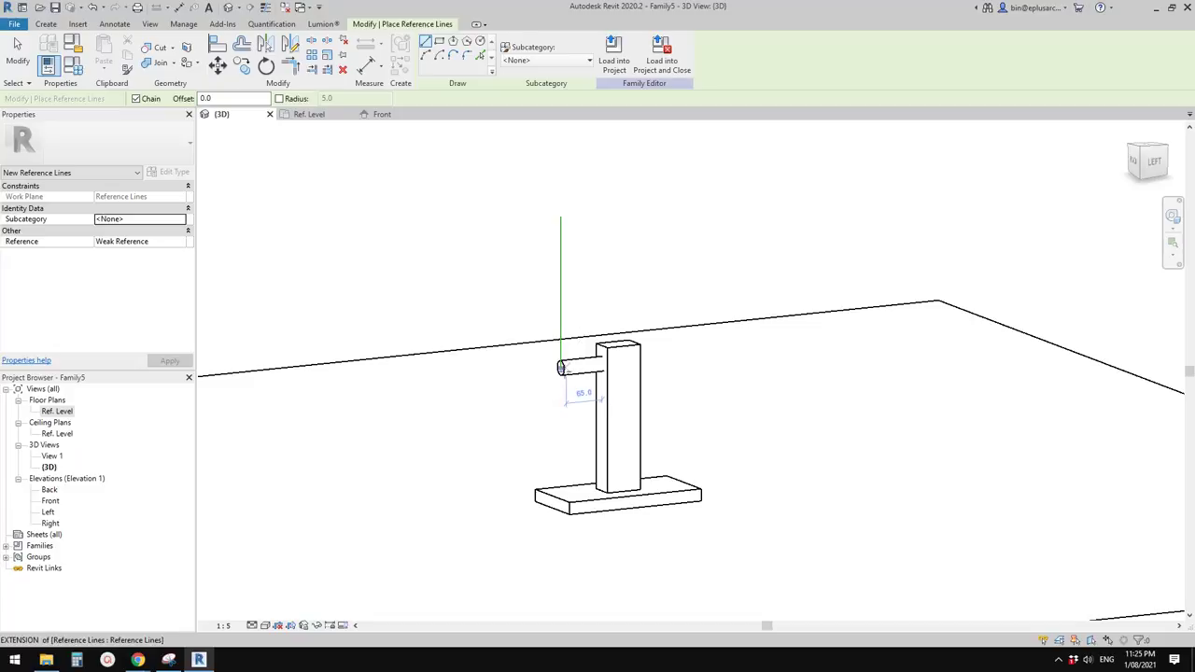
scroll(562, 366, up, 4)
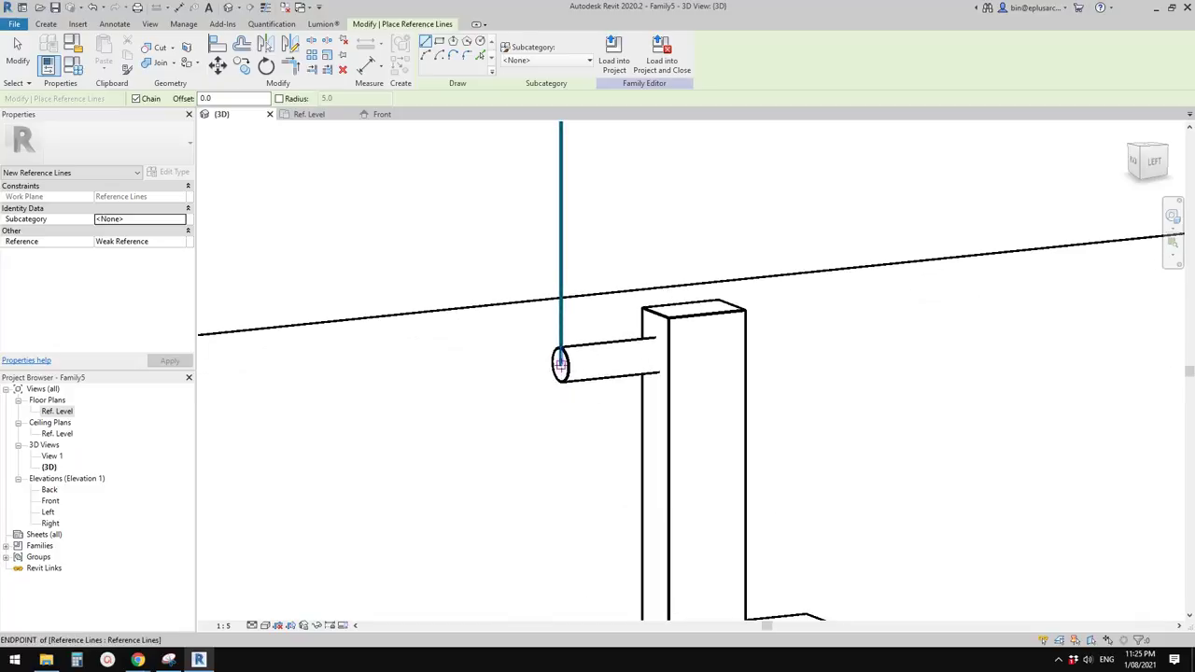
click(560, 364)
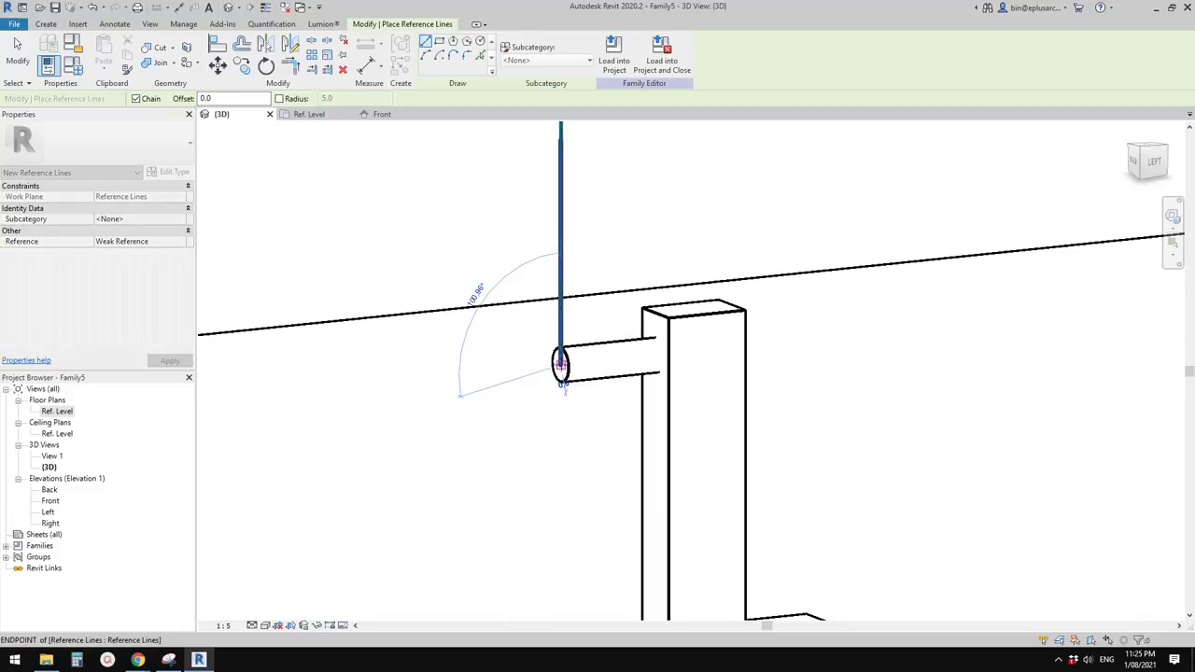
scroll(560, 364, down, 4)
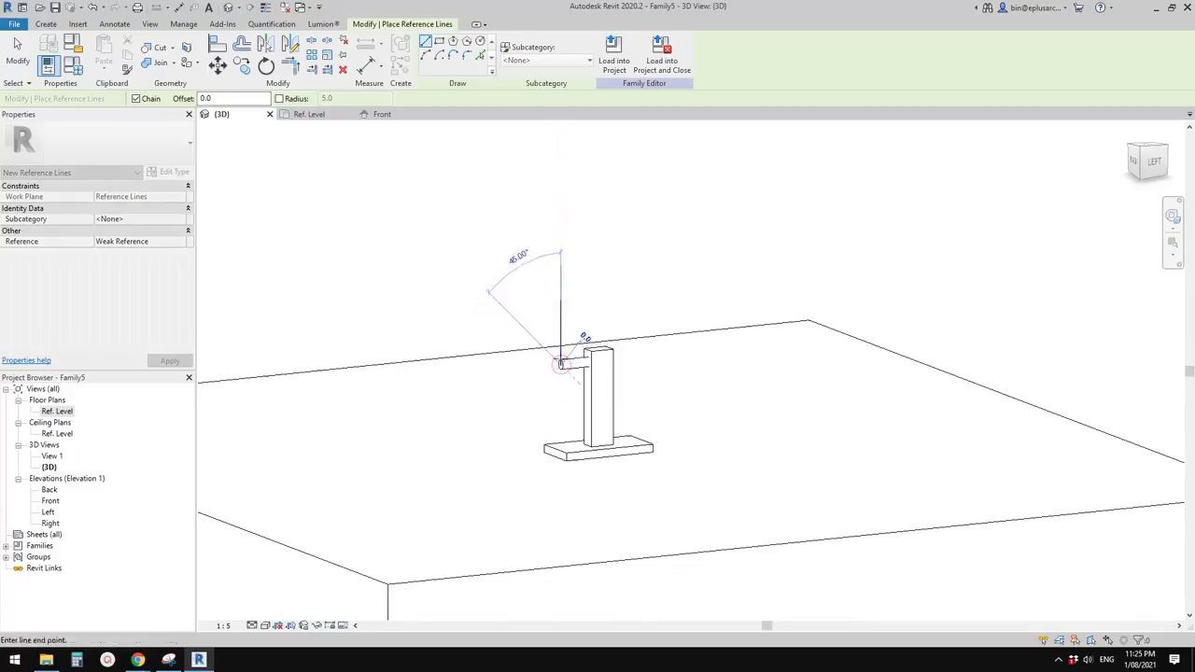
click(610, 262)
key(Escape)
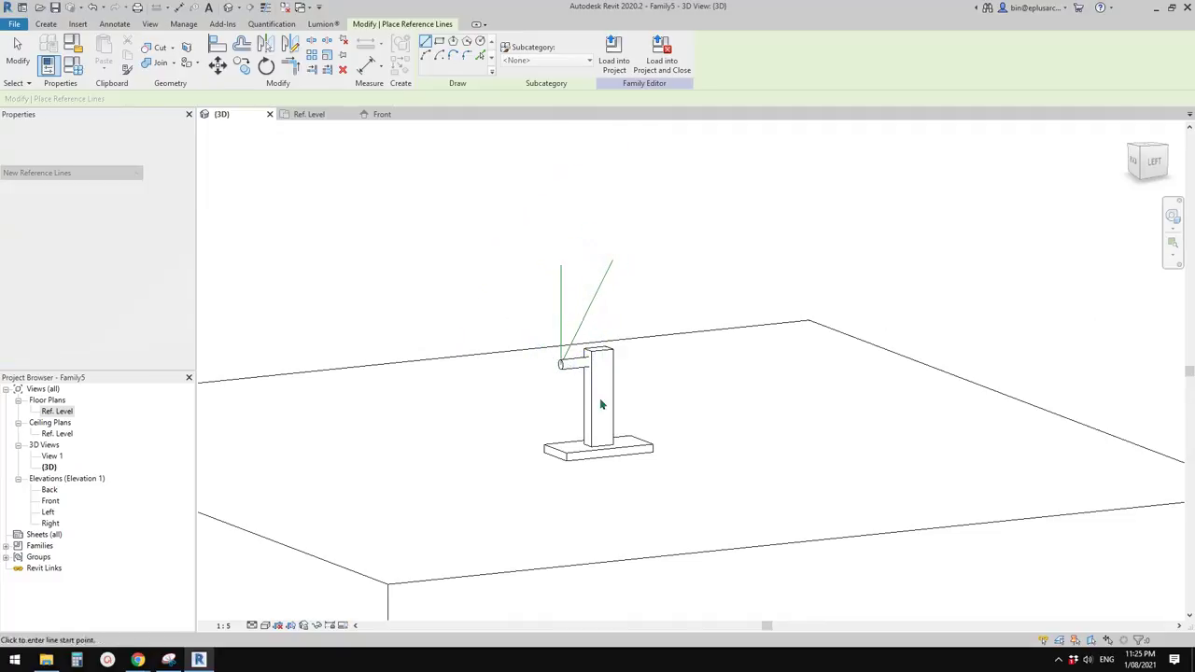
key(Escape)
scroll(590, 336, up, 2)
scroll(585, 315, up, 1)
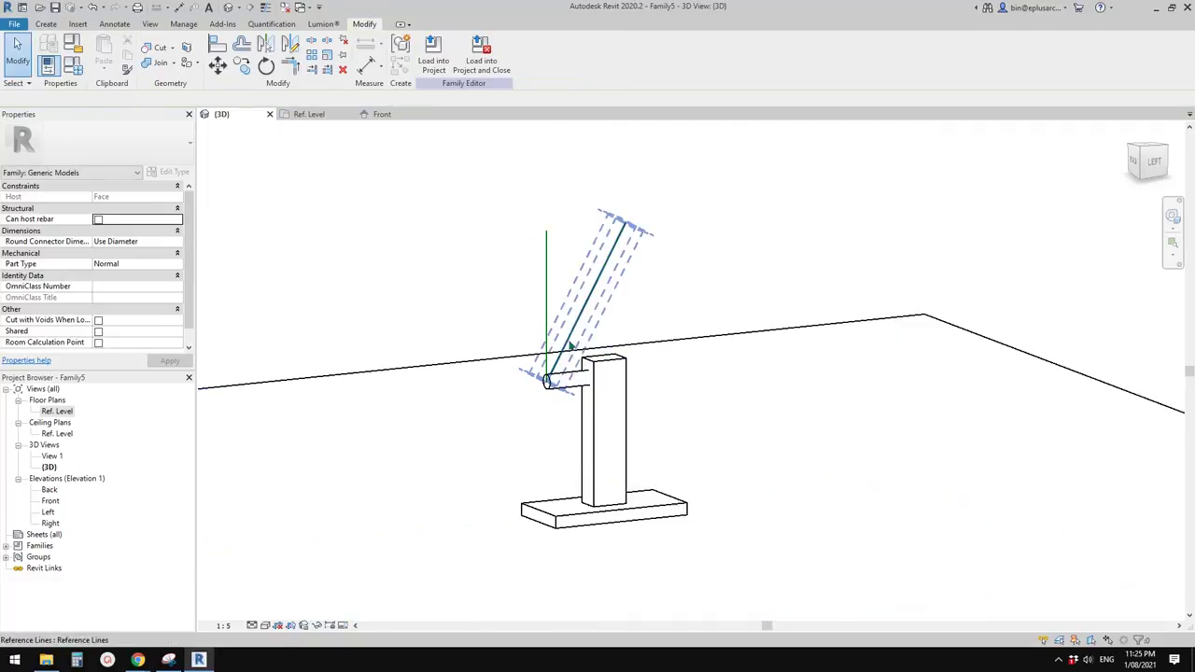
Add an angular dimension between the slanted reference line and the vertical reference line
middle_drag(566, 350, 563, 358)
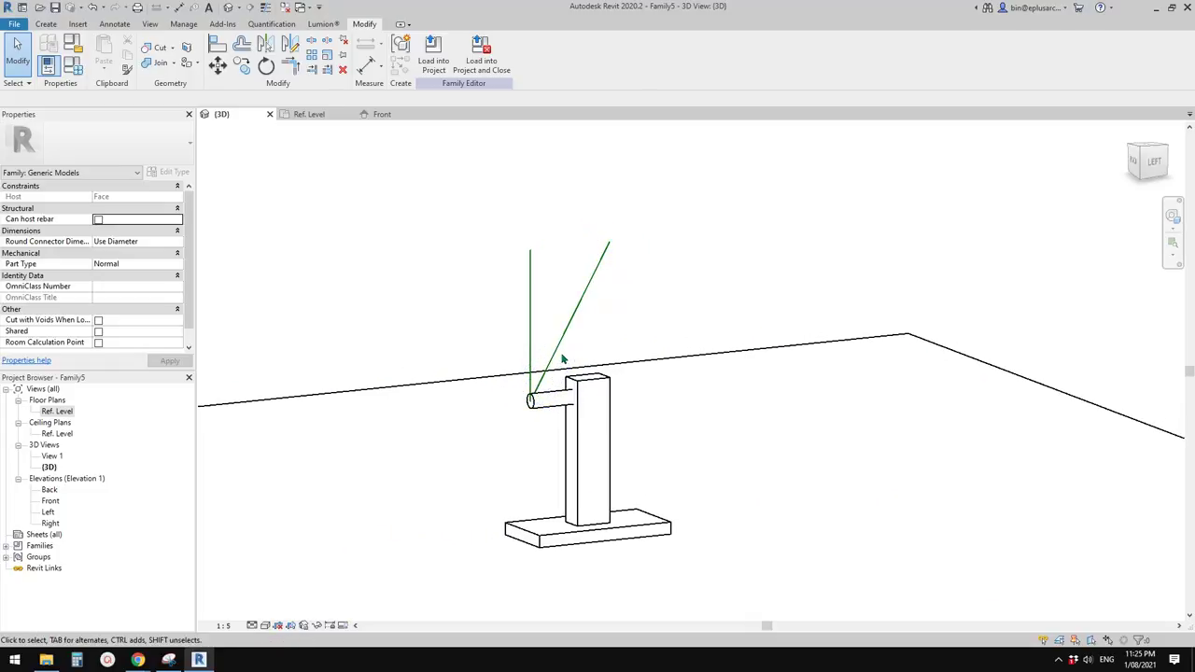
key(d)
key(i)
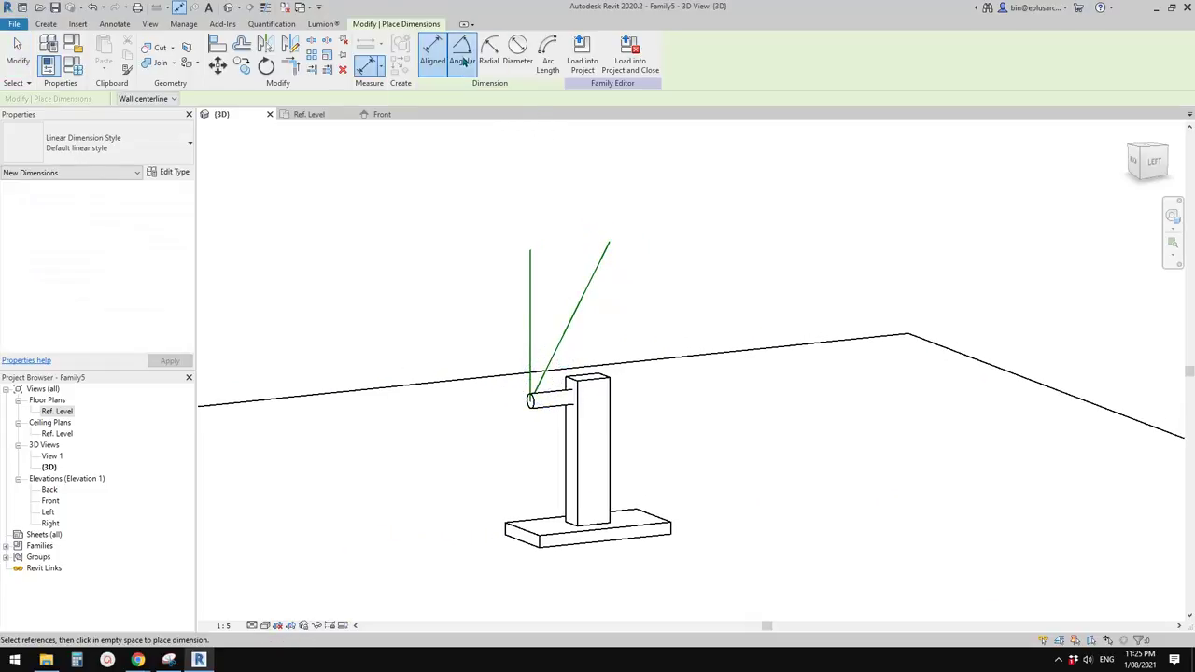
click(462, 51)
click(560, 339)
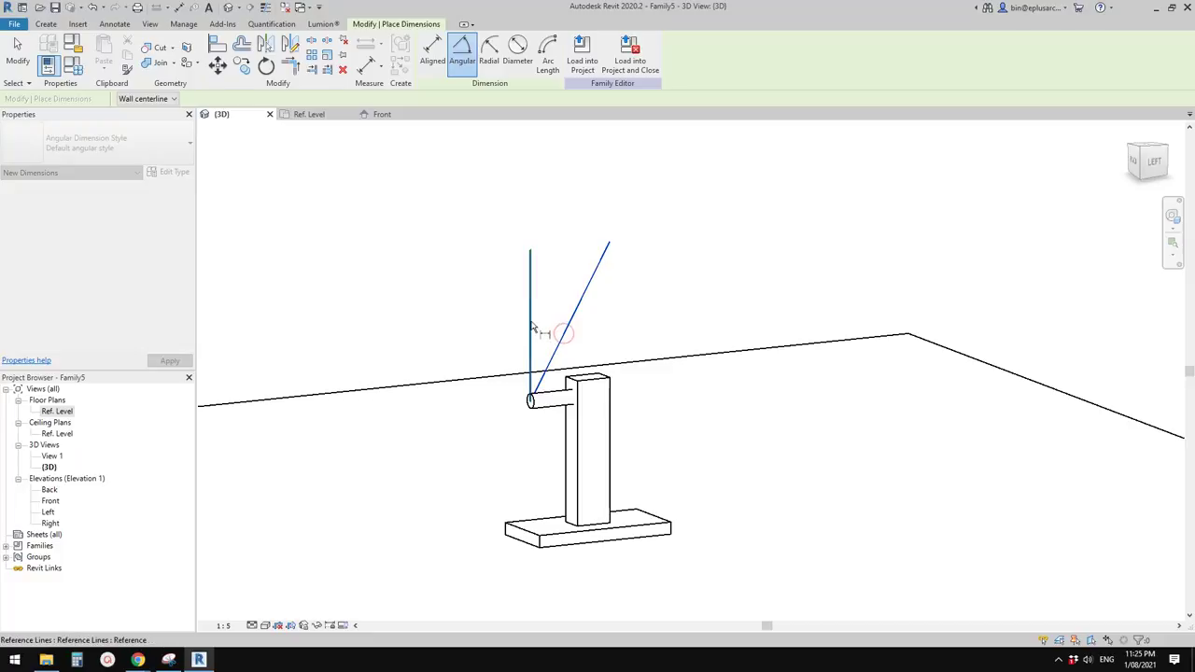
click(530, 322)
click(555, 331)
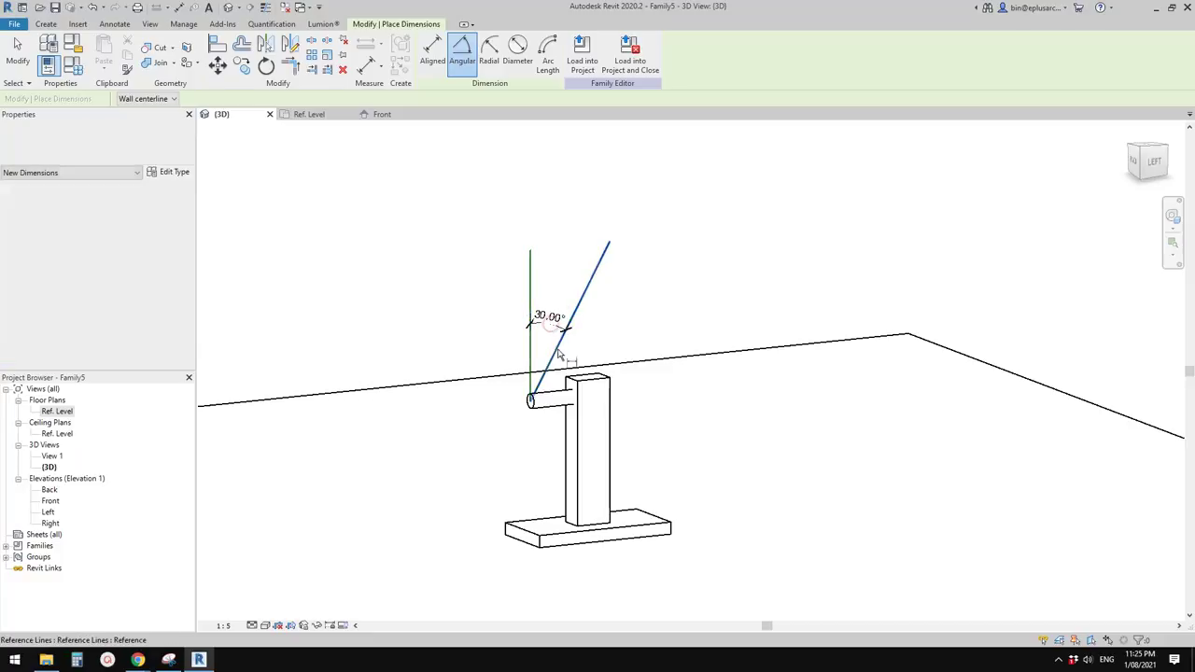
key(Escape)
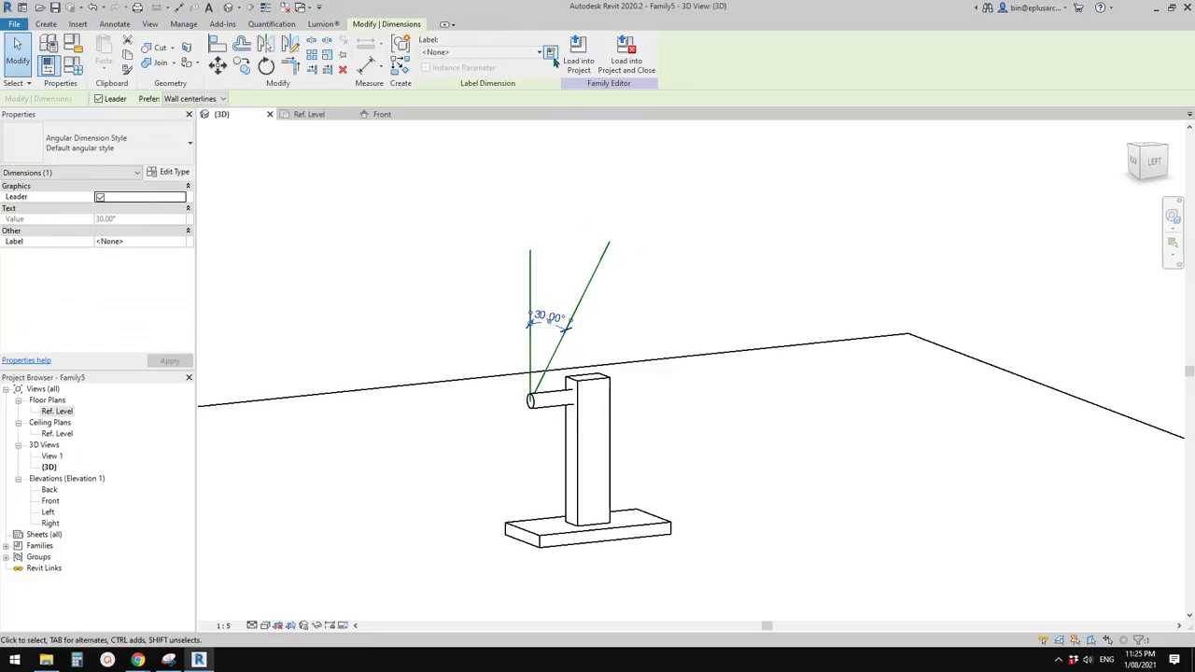
Label the angular dimension with a new instance family parameter named A2
click(551, 53)
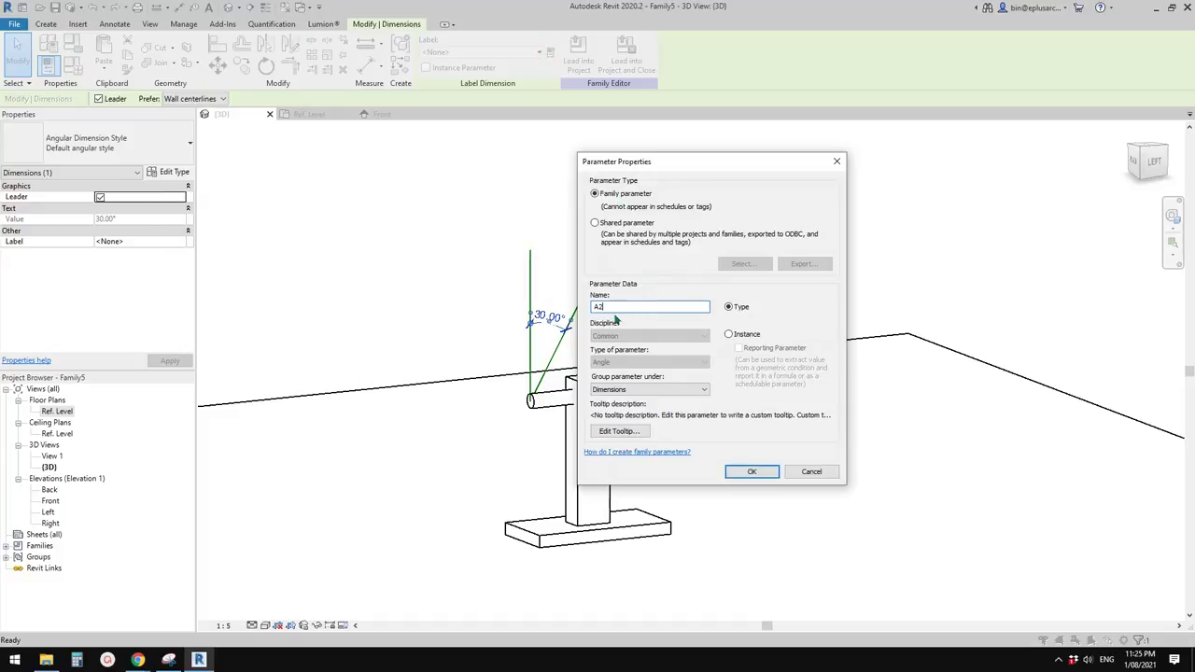
click(730, 334)
click(754, 472)
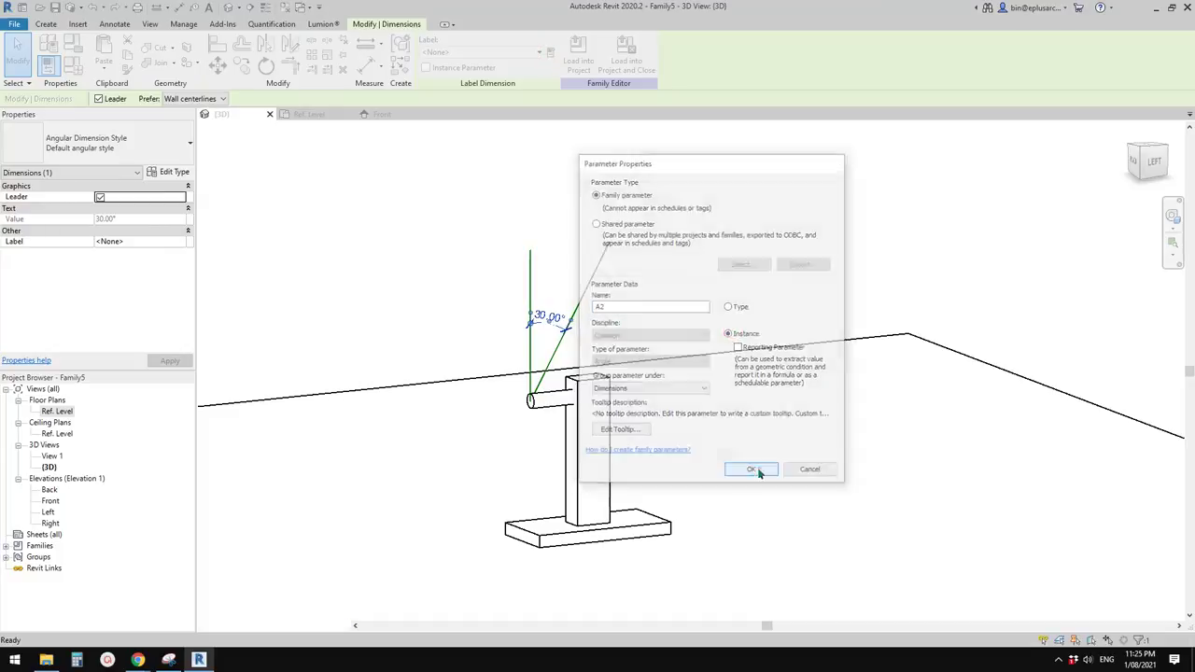
scroll(501, 403, down, 2)
middle_drag(501, 404, 533, 374)
scroll(523, 366, down, 1)
click(512, 368)
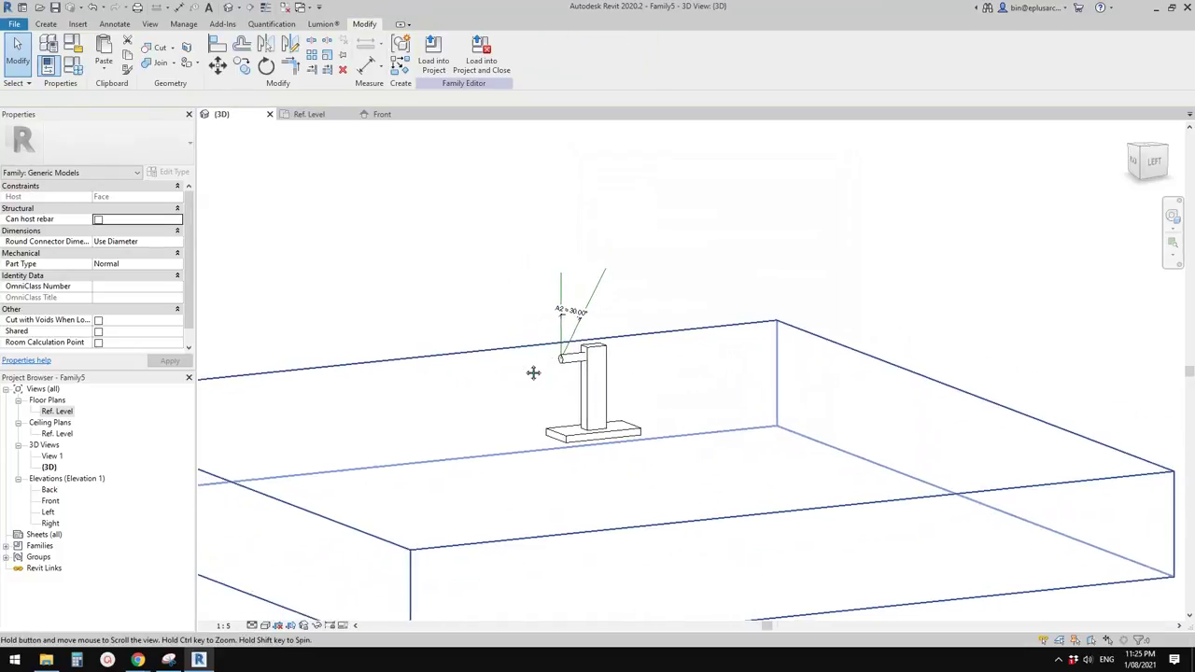
Flex the two reference lines by applying 45°, 135° and 90° to parameter A1 in the family types
middle_drag(277, 155, 349, 139)
click(74, 65)
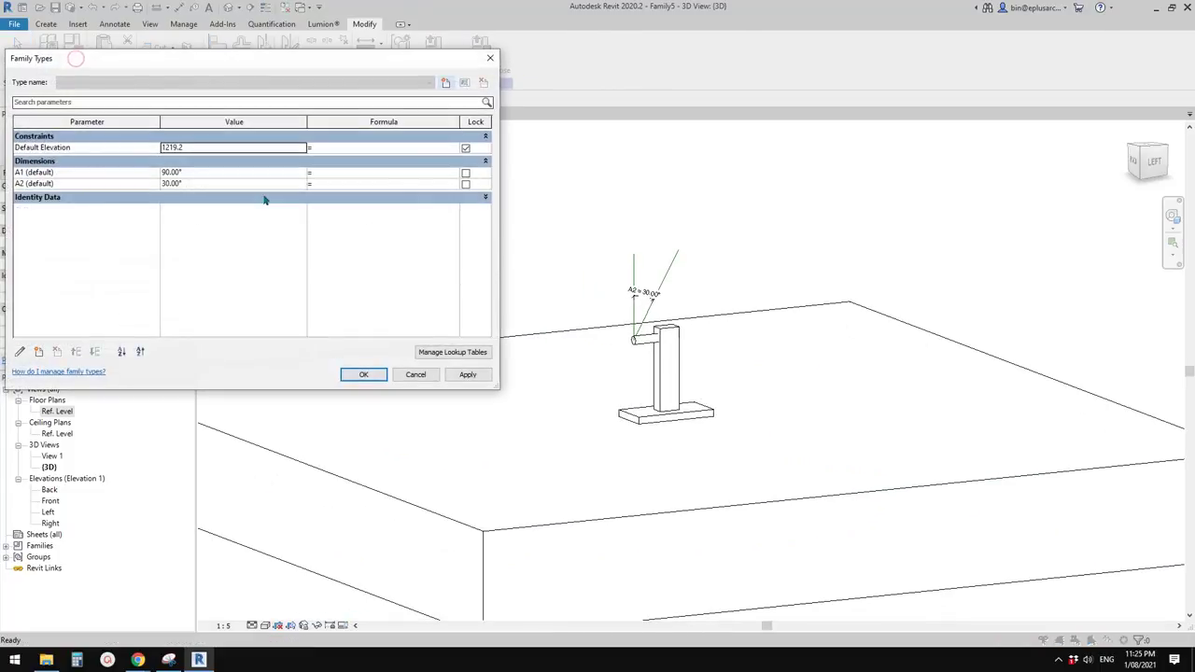
click(196, 175)
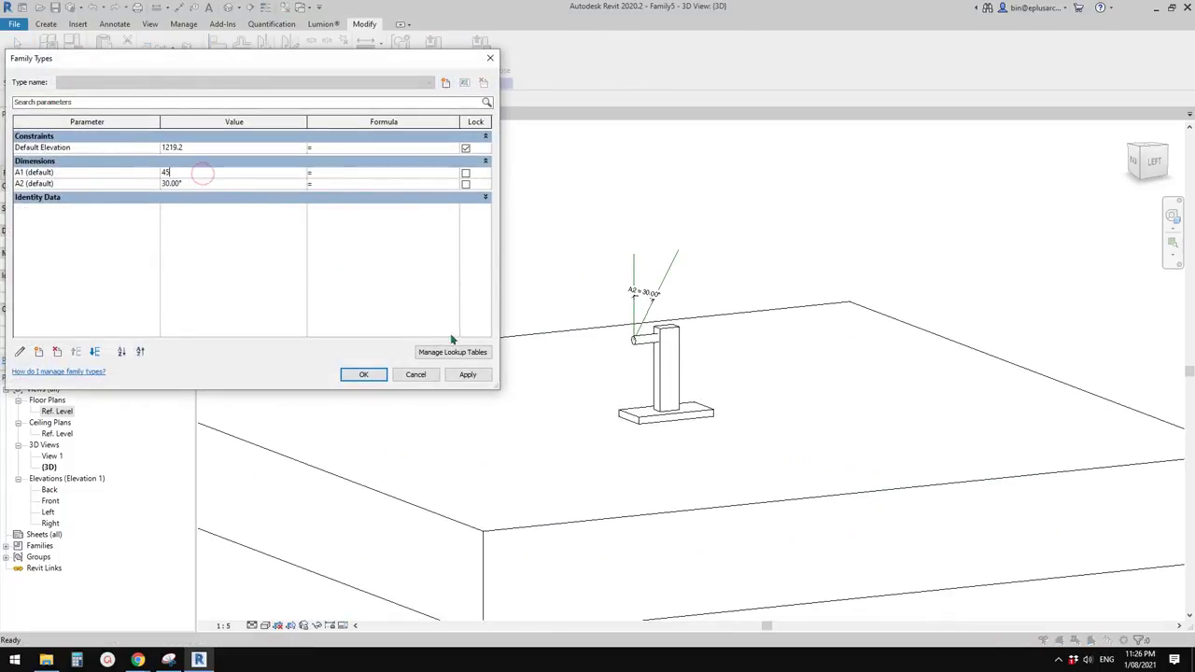
click(468, 375)
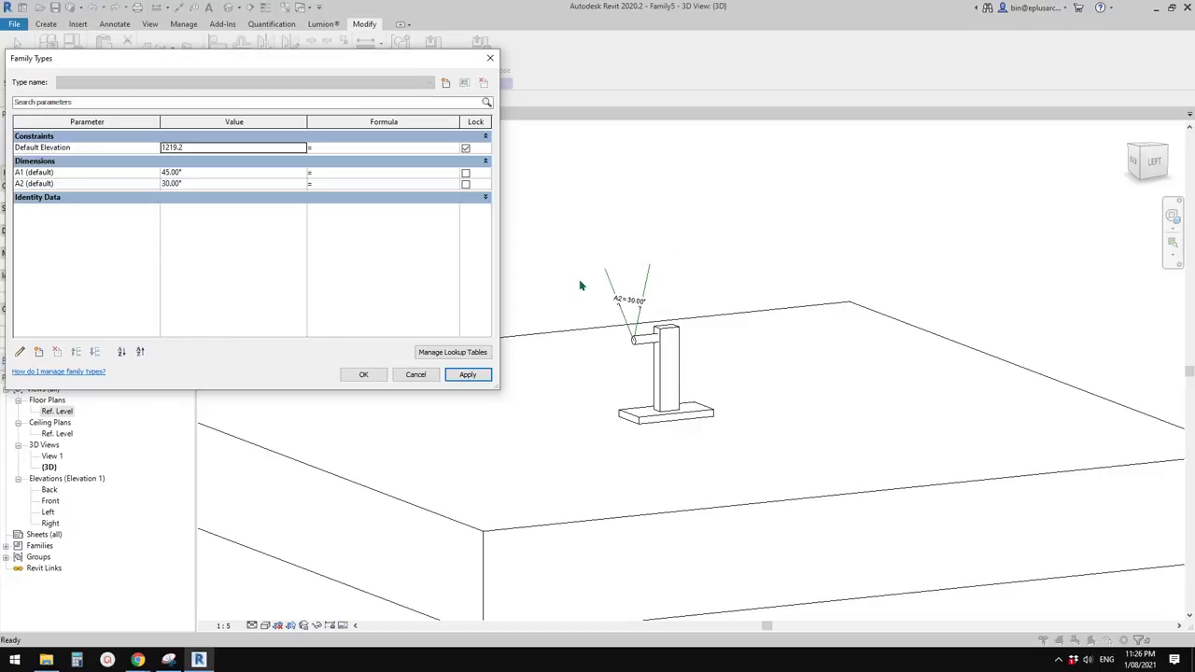
click(223, 177)
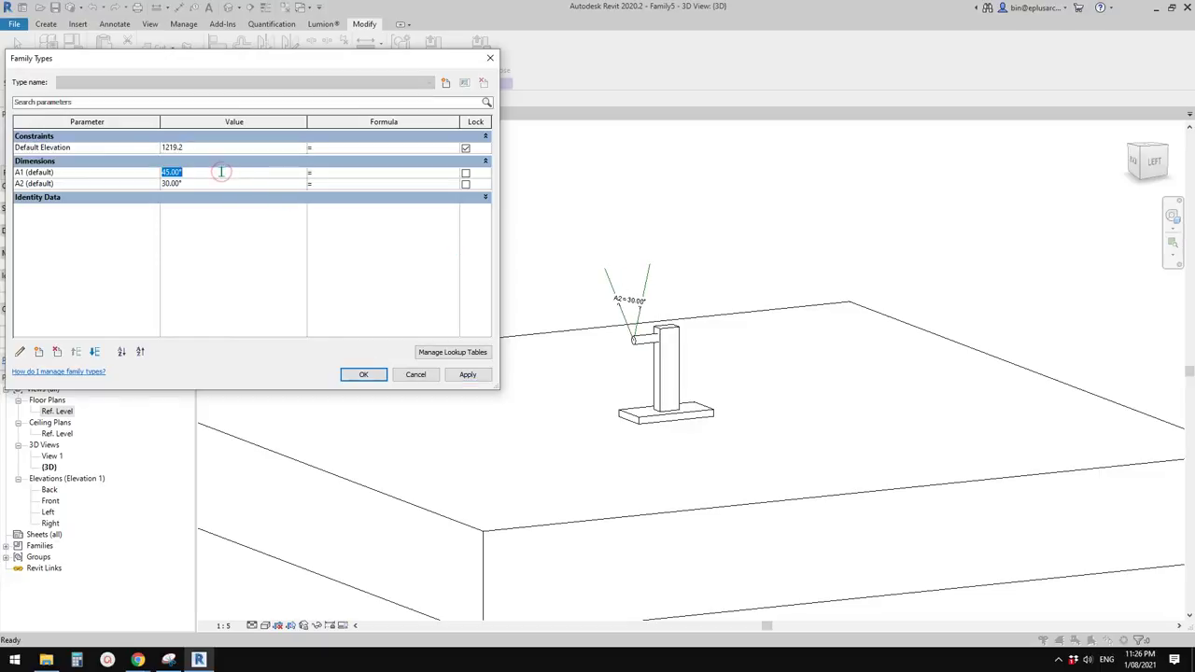
click(465, 379)
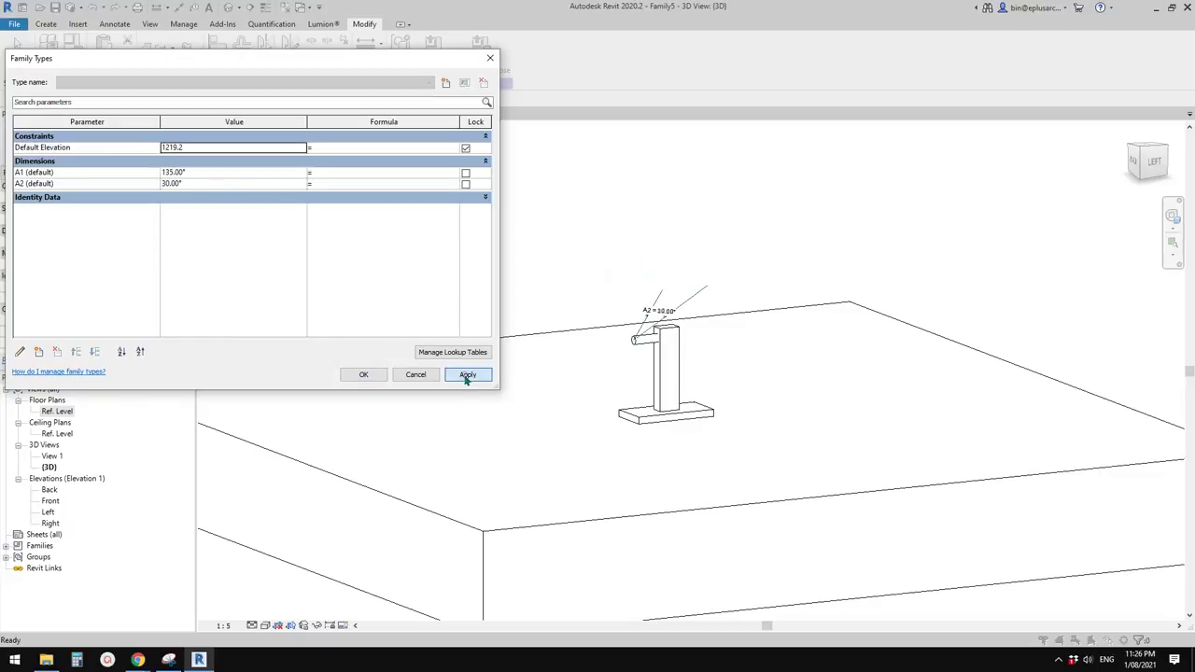
click(237, 175)
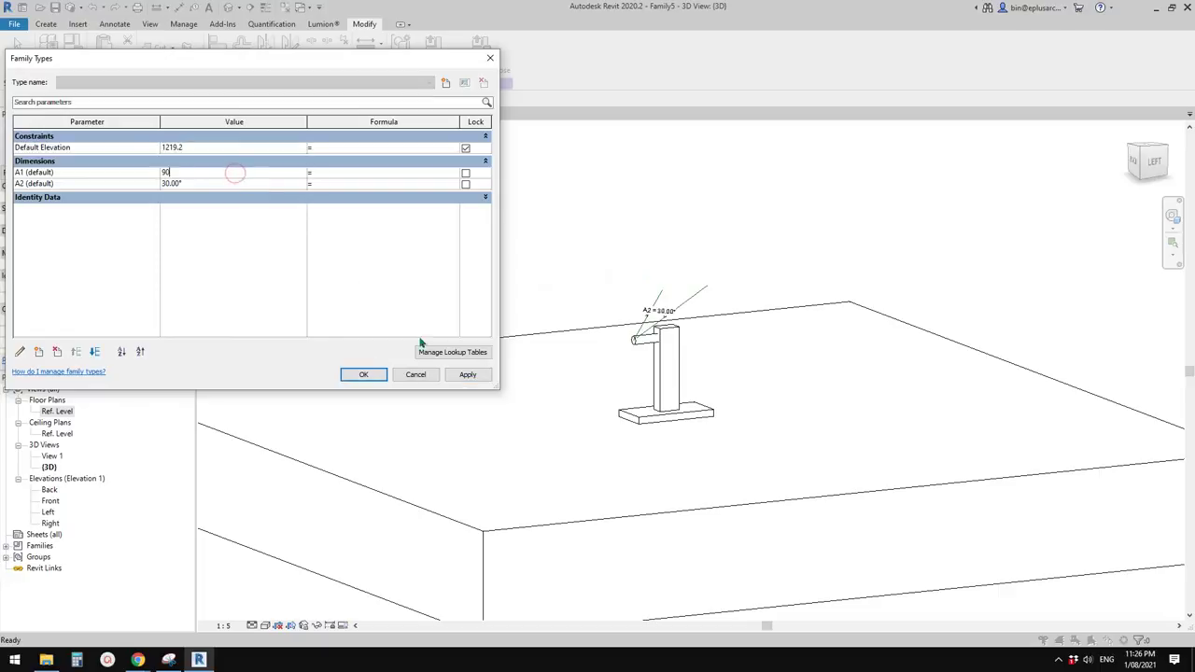
click(467, 374)
Flex the slanted reference line by applying 0° and 30° to parameter A2, and accept the family types
click(205, 185)
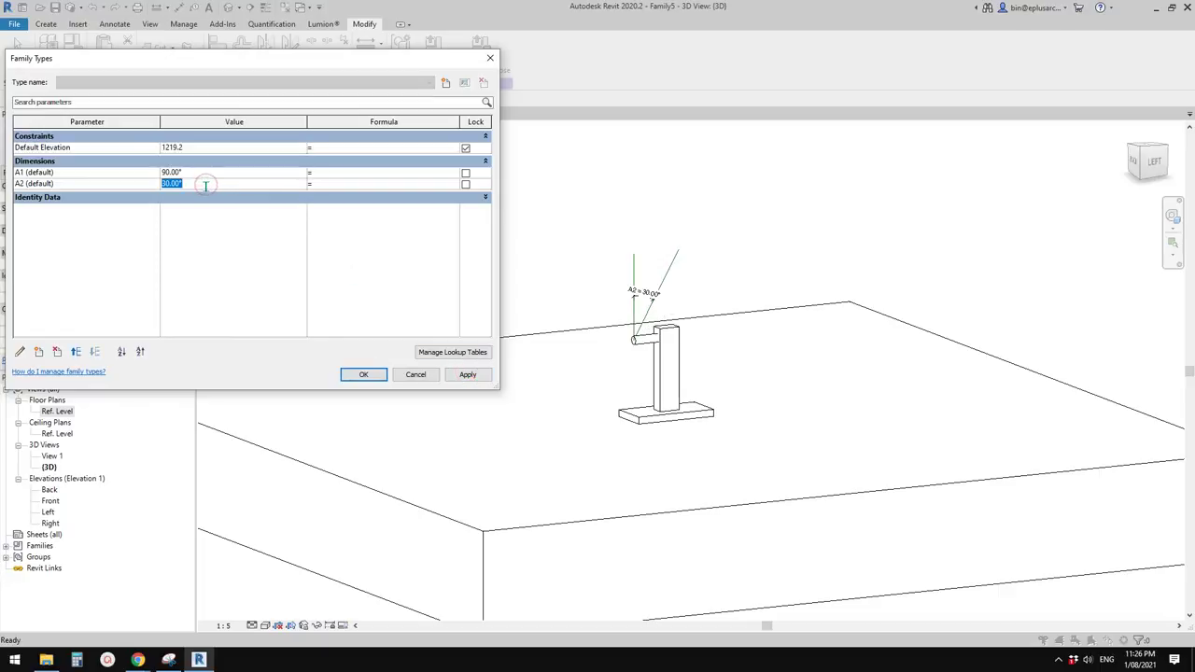
click(462, 377)
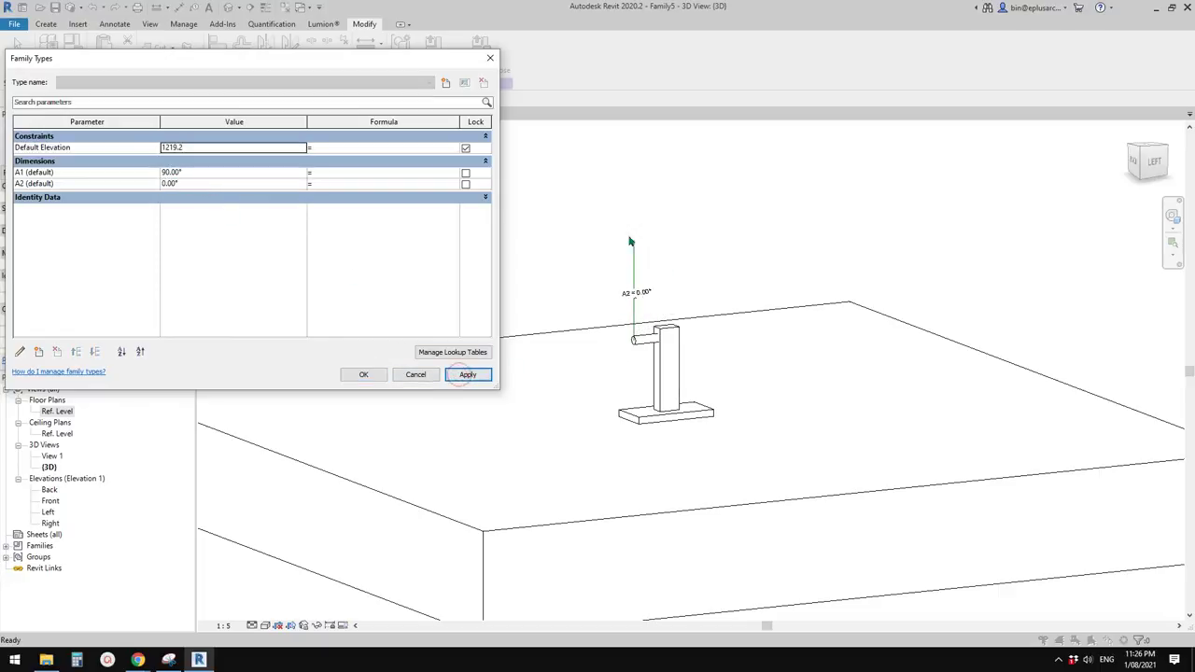
click(207, 185)
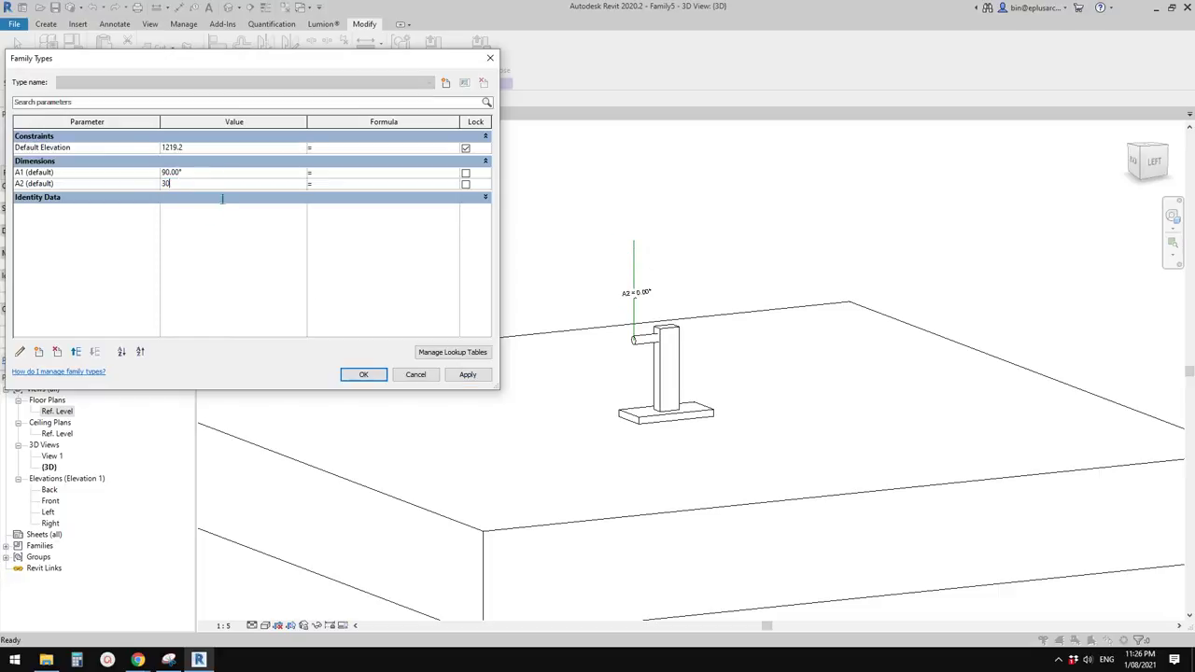
click(460, 375)
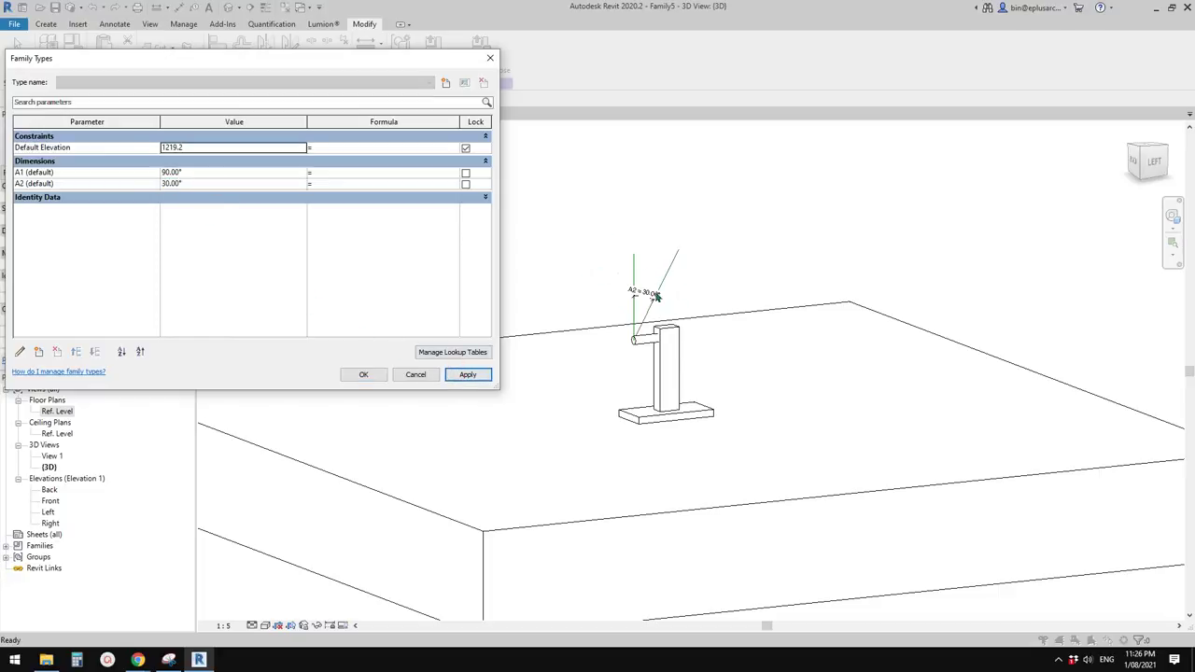
click(383, 374)
shift+middle_drag(377, 368, 571, 307)
shift+middle_drag(764, 297, 755, 320)
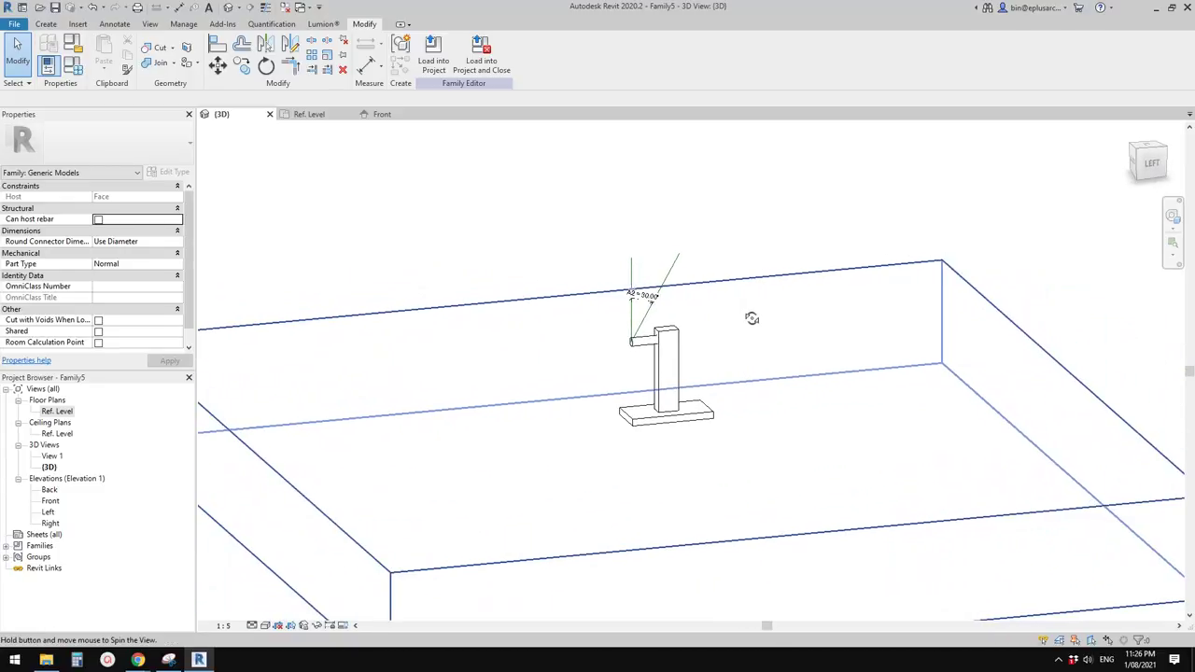
shift+middle_drag(931, 210, 747, 299)
shift+middle_drag(656, 333, 662, 305)
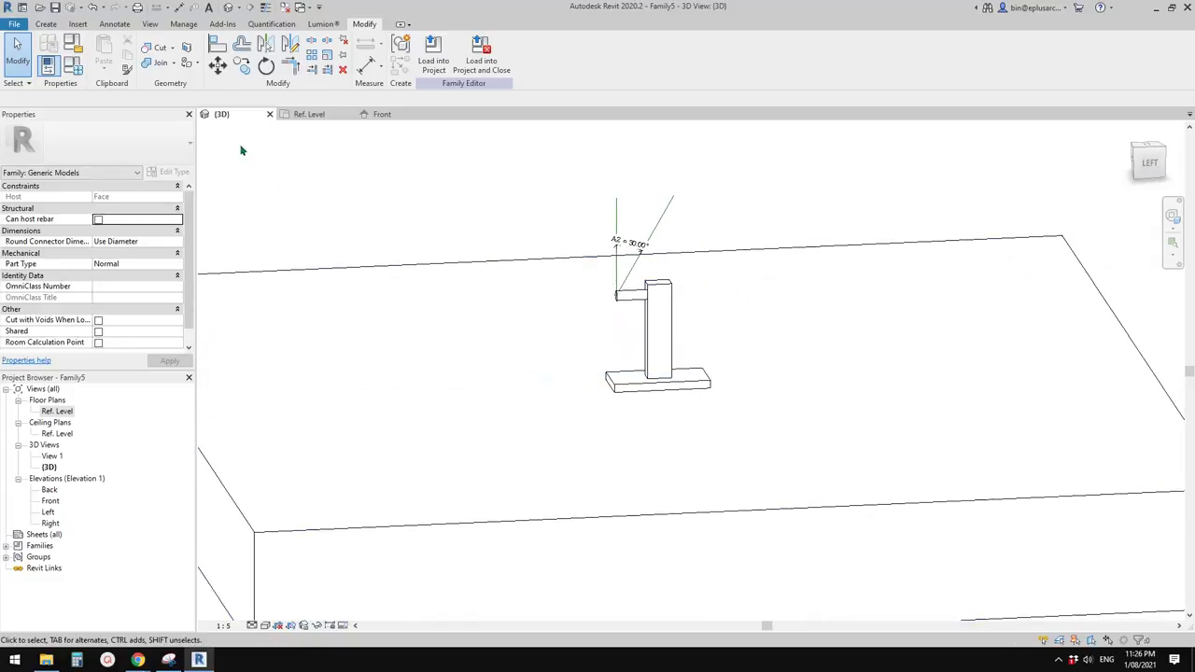
Create a new project from one of the listed templates and load the fixture family into it
click(15, 25)
mouse_move(42, 72)
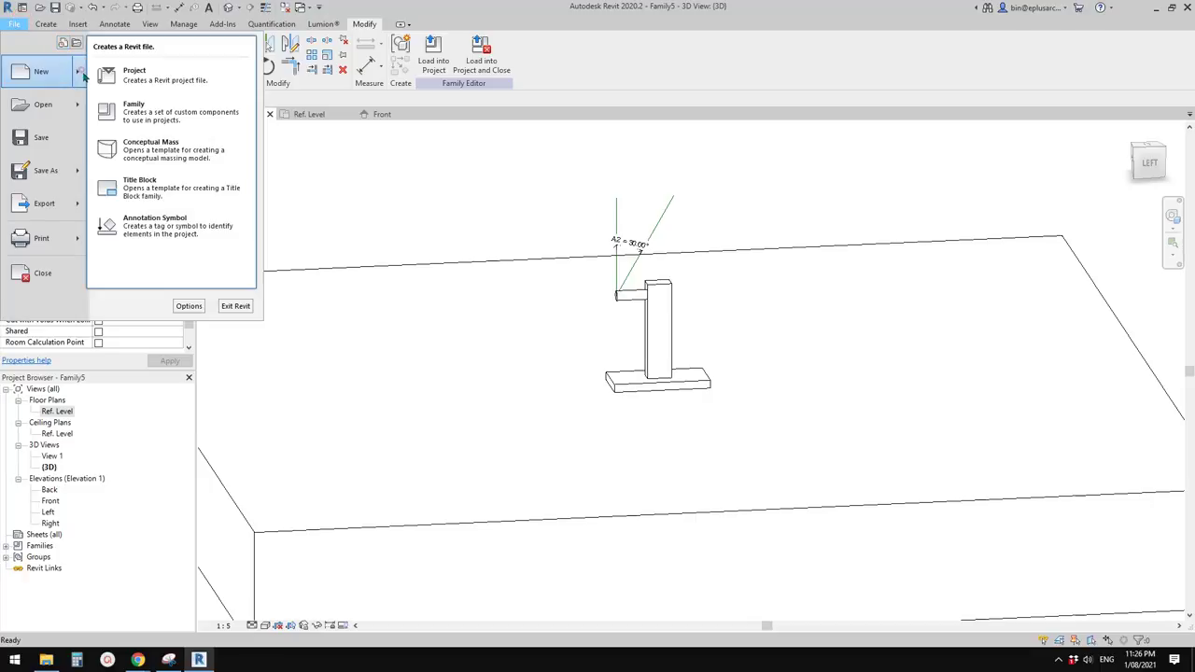
click(149, 82)
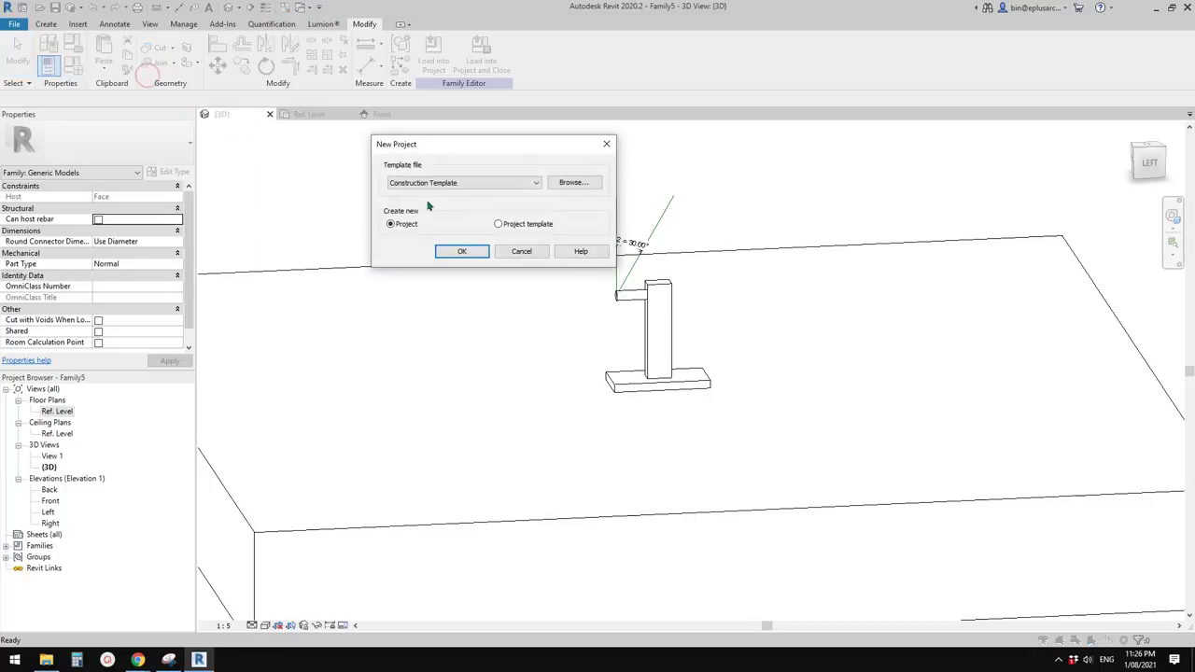
click(476, 182)
click(437, 211)
click(461, 251)
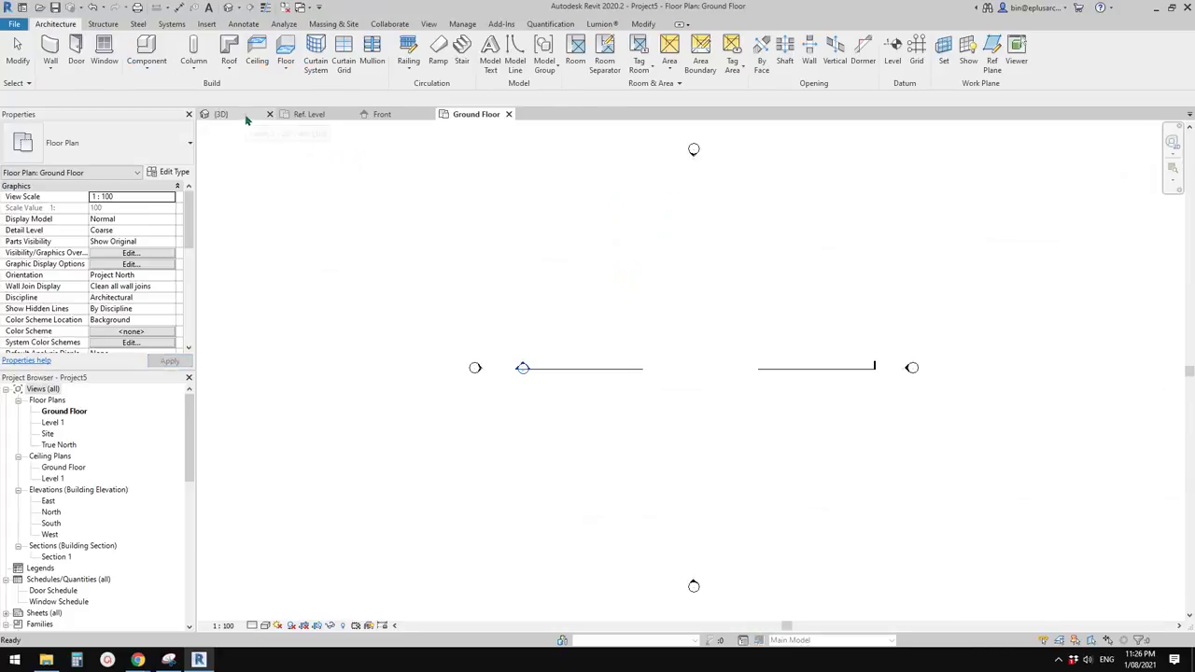
click(248, 116)
click(431, 58)
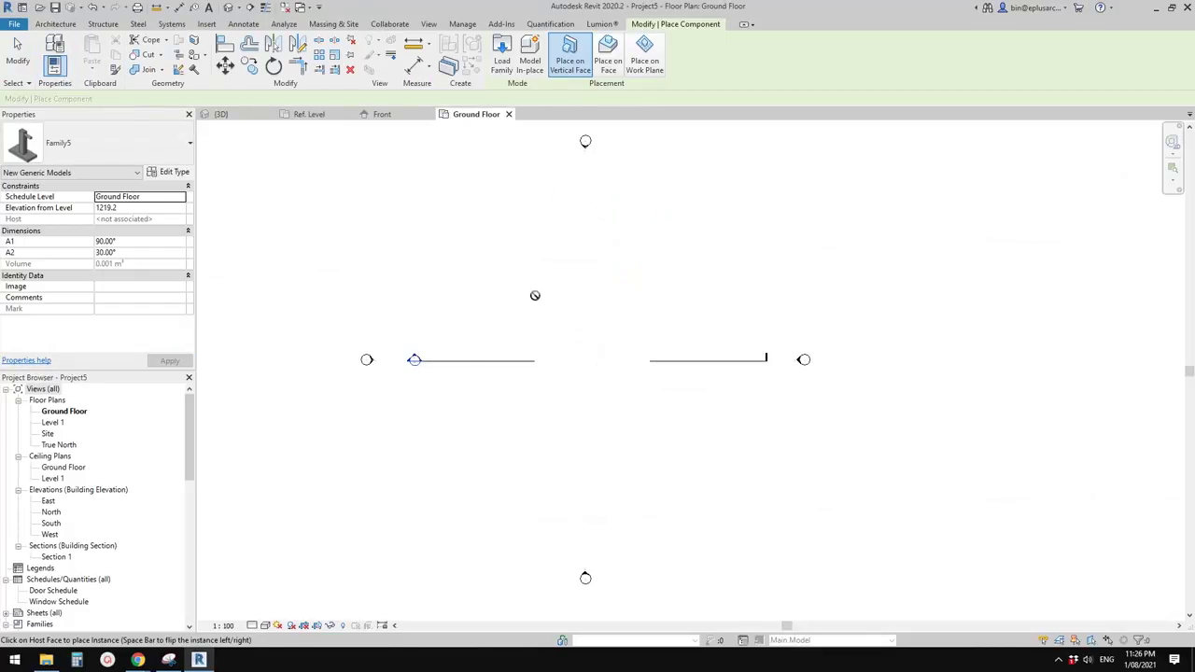
Draw one straight horizontal Double brick - 270 wall, 8000 mm high, between the elevation markers on the Ground Floor plan
key(w)
key(a)
click(635, 319)
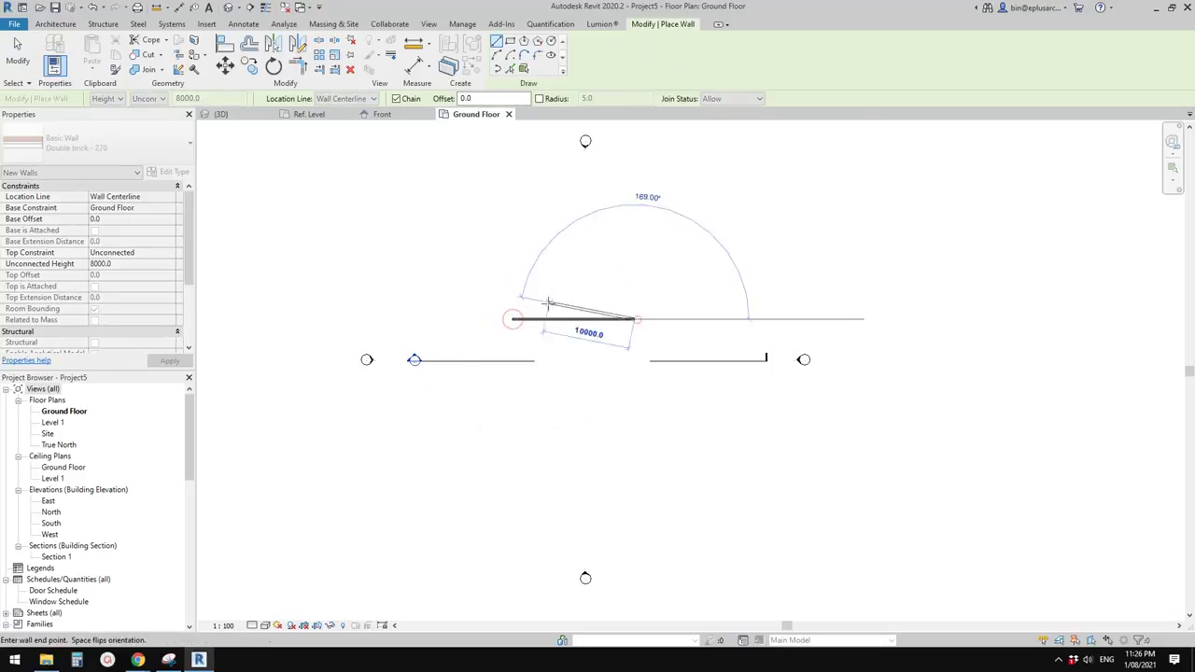
key(Escape)
key(Escape)
Place one instance of the fixture family on the front face of the brick wall in the project's 3D view
click(227, 8)
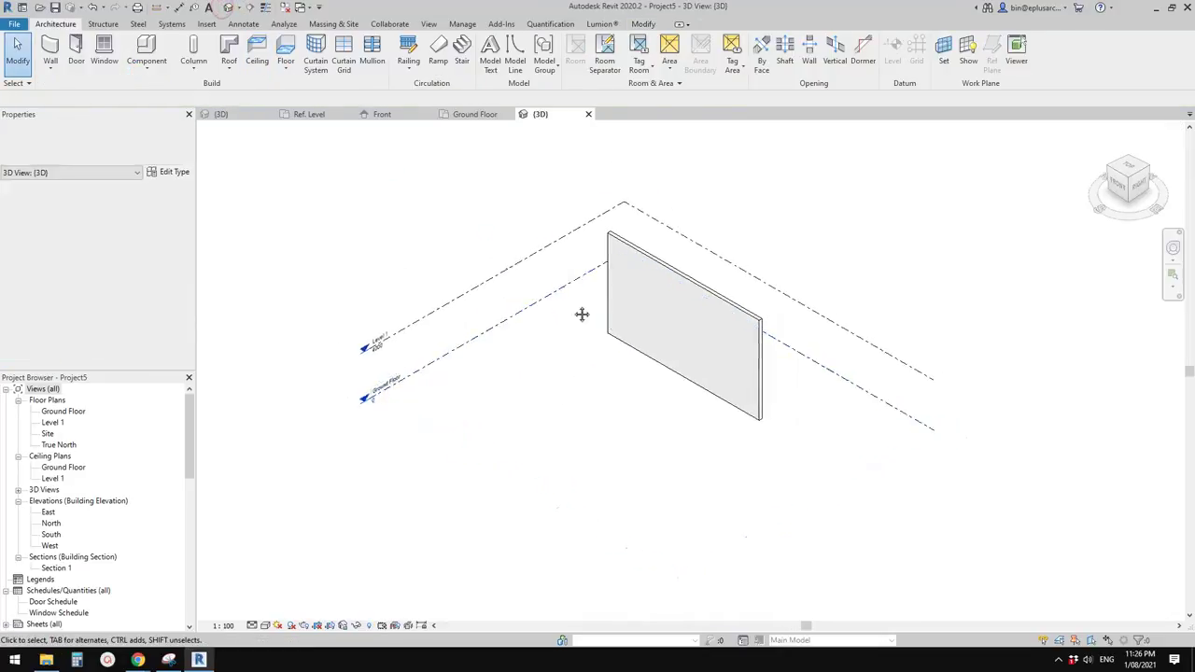
shift+middle_drag(582, 315, 822, 326)
scroll(648, 334, up, 3)
click(138, 43)
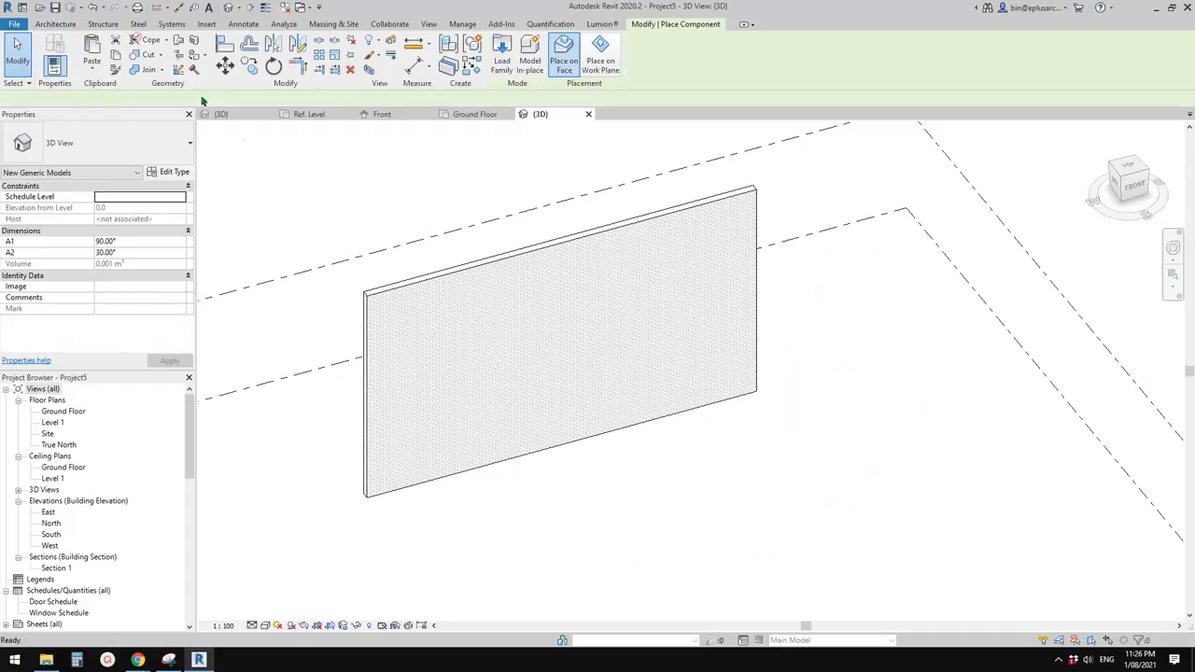
scroll(586, 358, up, 3)
click(522, 348)
middle_drag(585, 395, 606, 365)
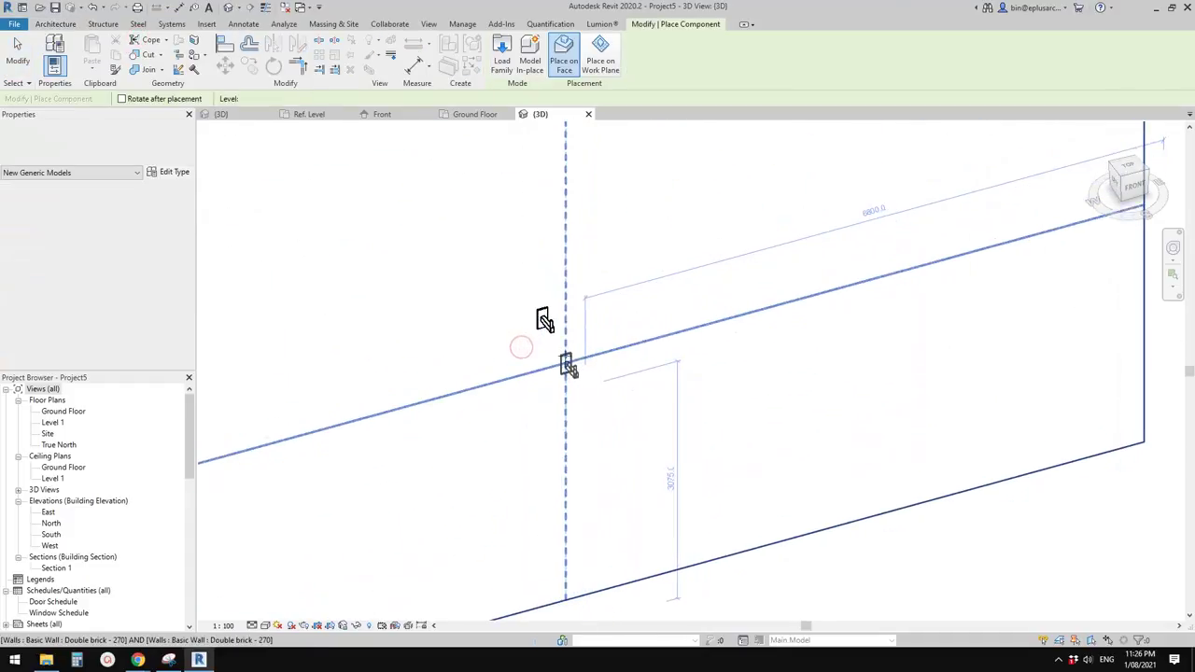
key(Escape)
Select the placed fixture and inspect its orientation on the wall together with its A1 and A2 instance parameters
click(547, 325)
middle_drag(550, 454, 574, 406)
shift+middle_drag(552, 331, 600, 323)
scroll(566, 288, up, 2)
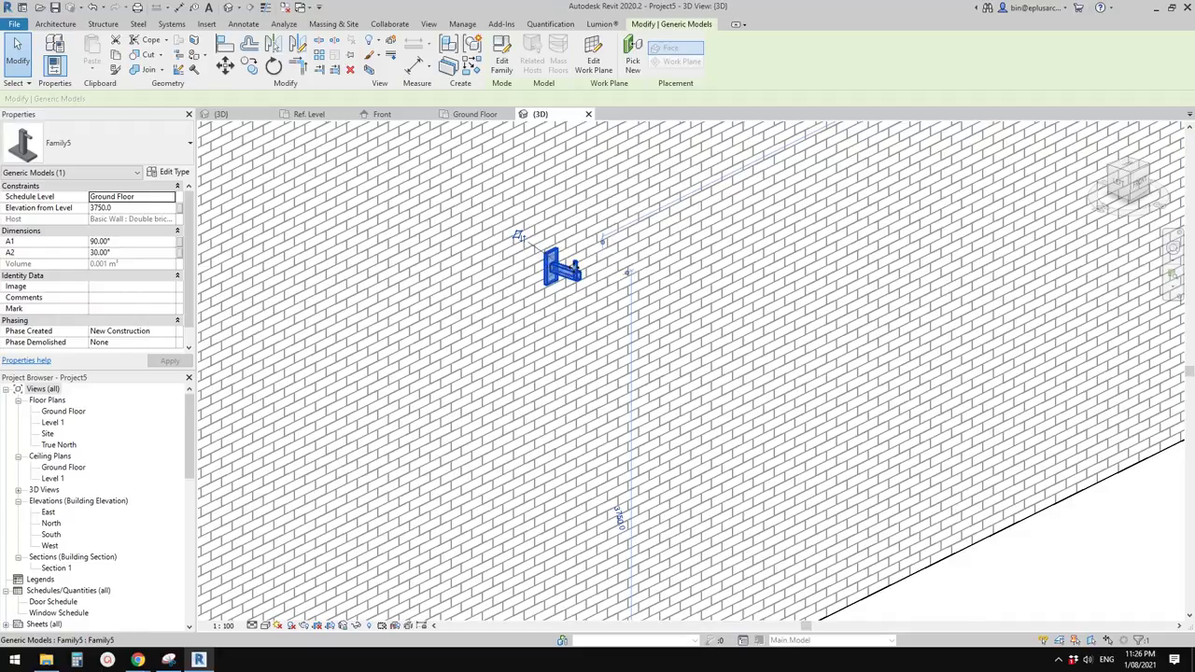
shift+middle_drag(624, 340, 623, 308)
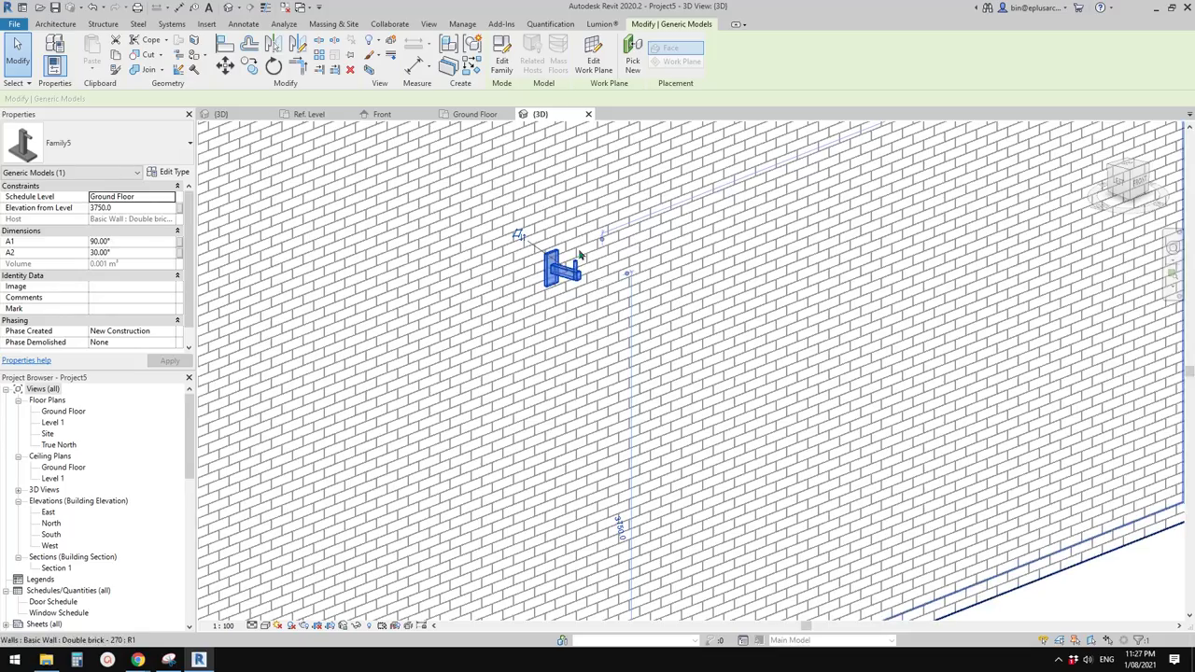
key(Escape)
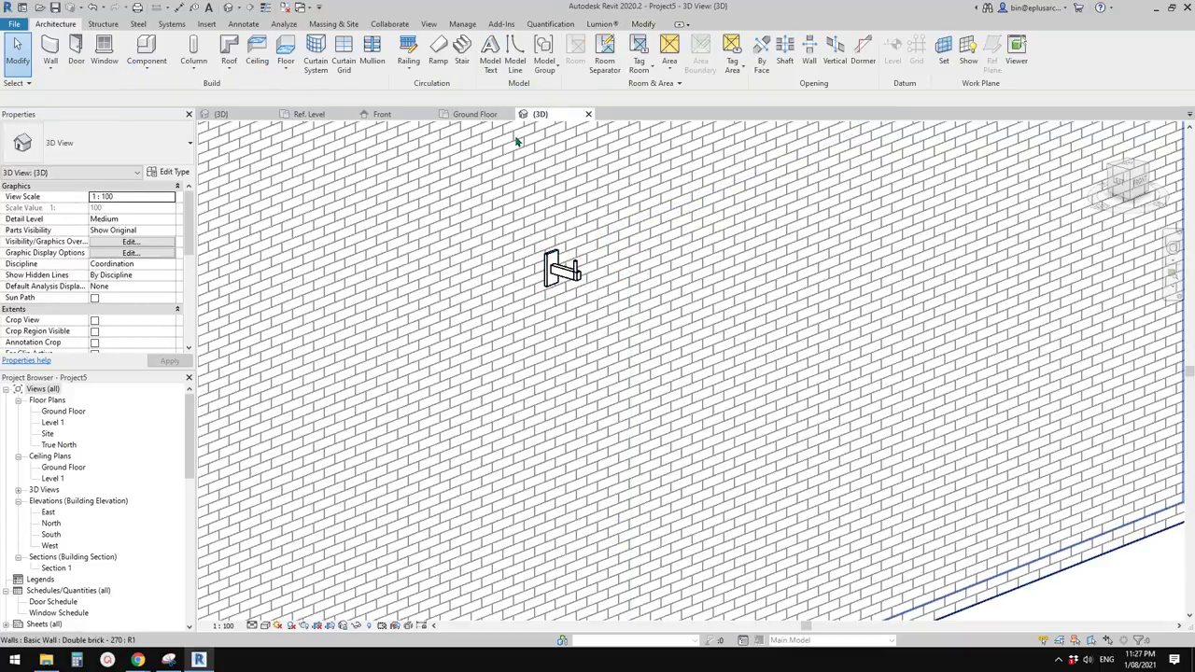
Open the placed fixture's family for editing and bring up its 3D view around the post and reference lines
double_click(551, 261)
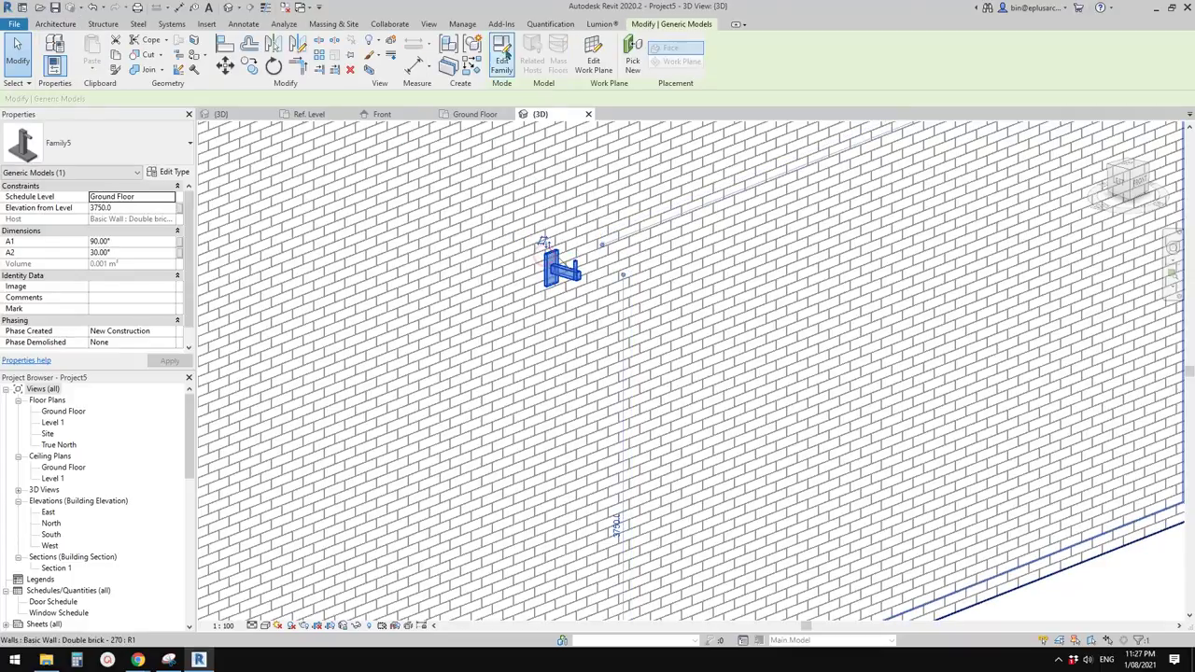
scroll(434, 278, down, 3)
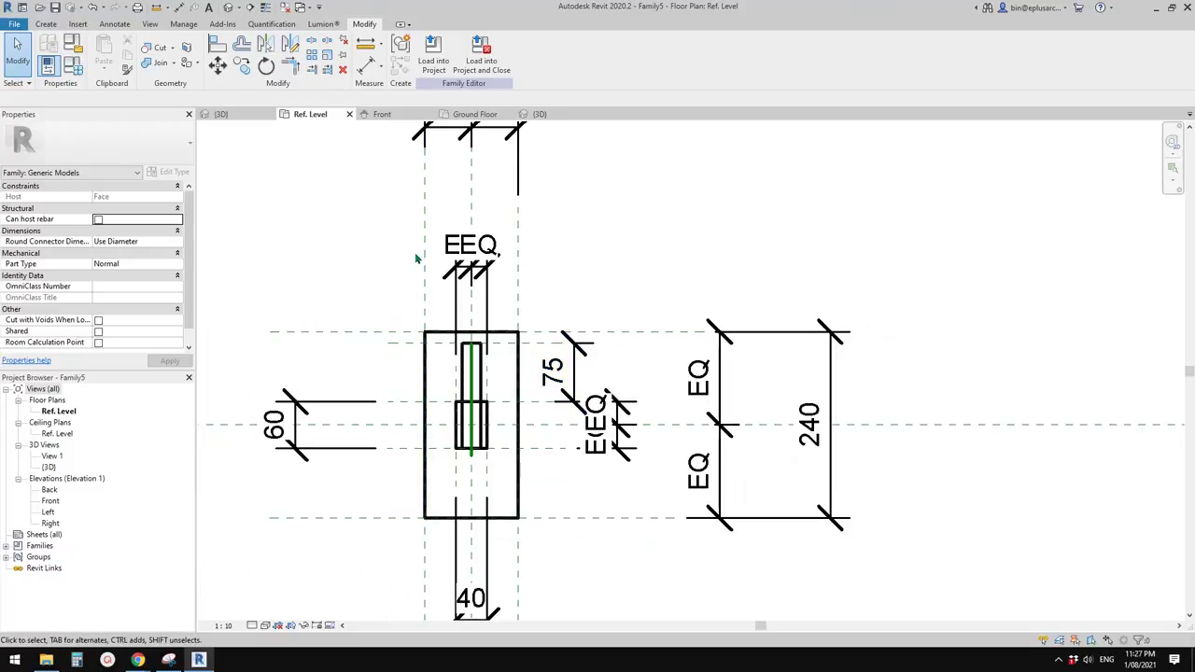
click(227, 7)
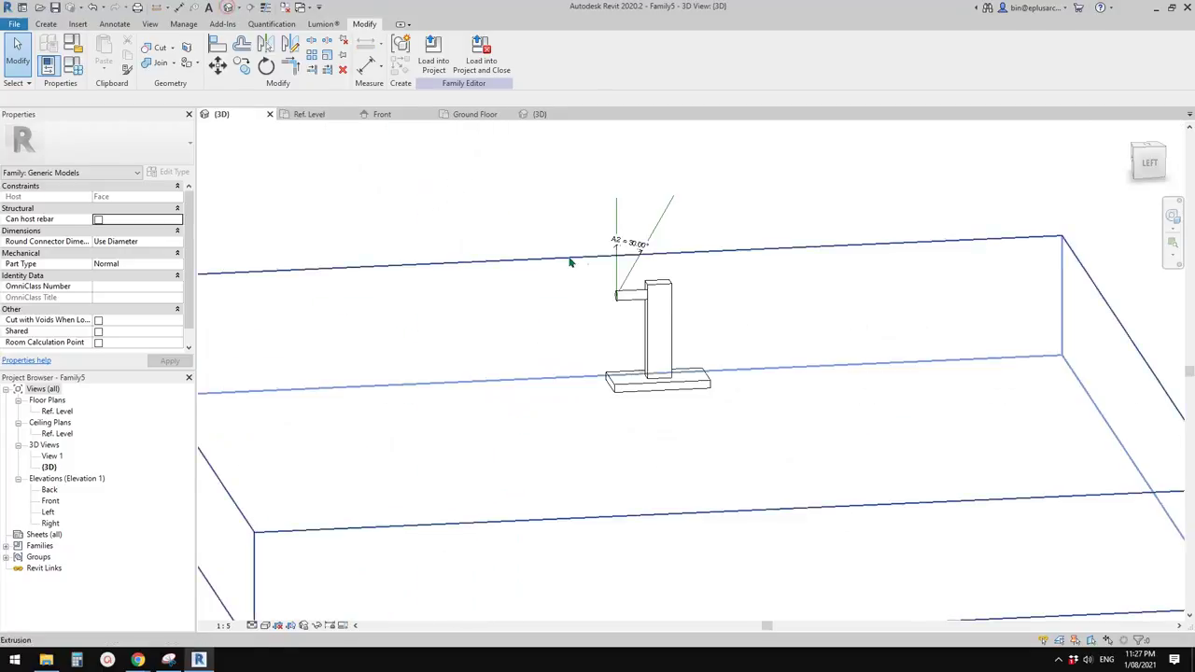
shift+middle_drag(657, 291, 603, 323)
scroll(591, 301, up, 1)
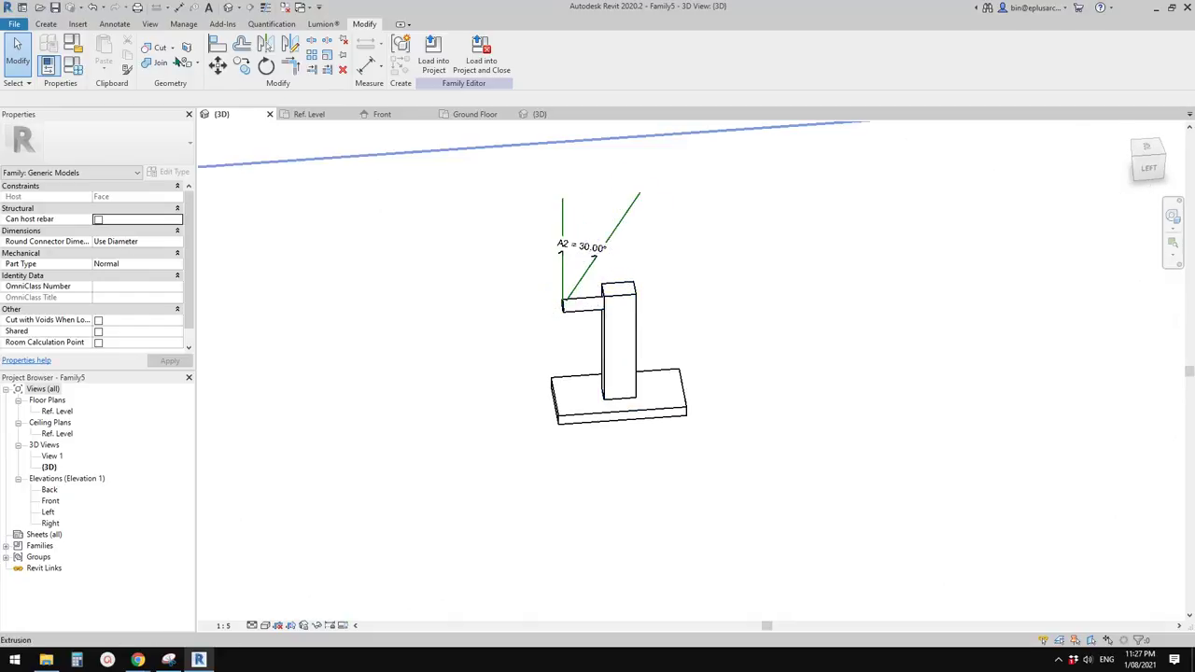
Start a sweep and pick the angled reference line at the end of the short arm as its path
click(49, 24)
scroll(512, 214, down, 1)
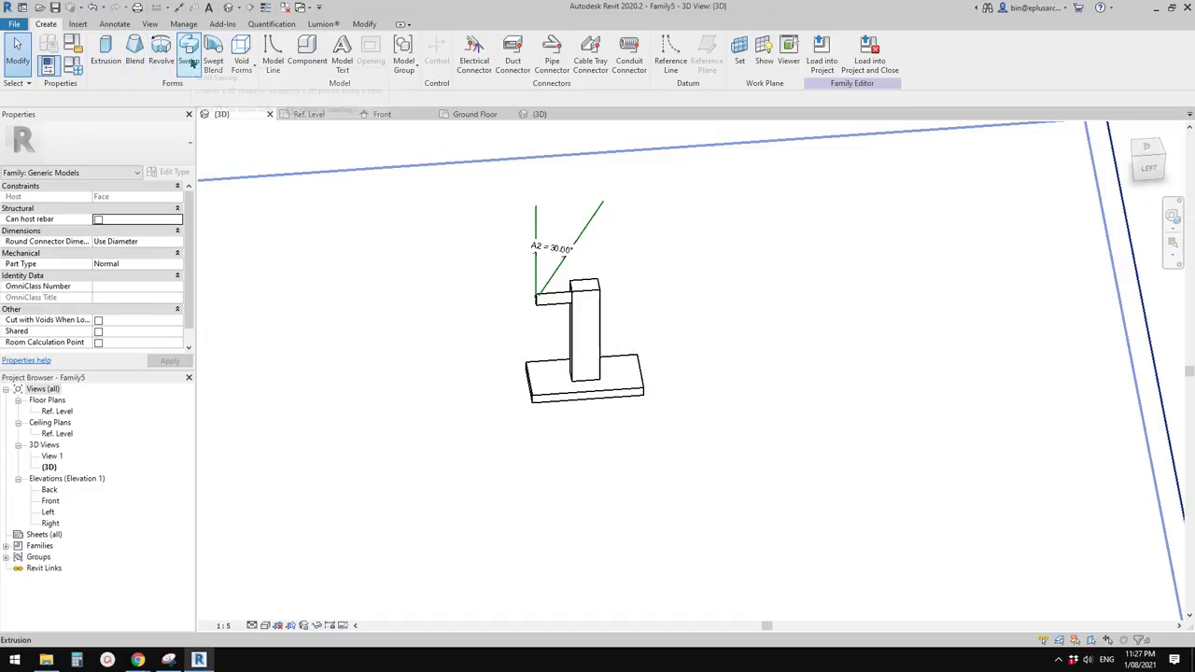
shift+middle_drag(475, 320, 424, 276)
click(189, 61)
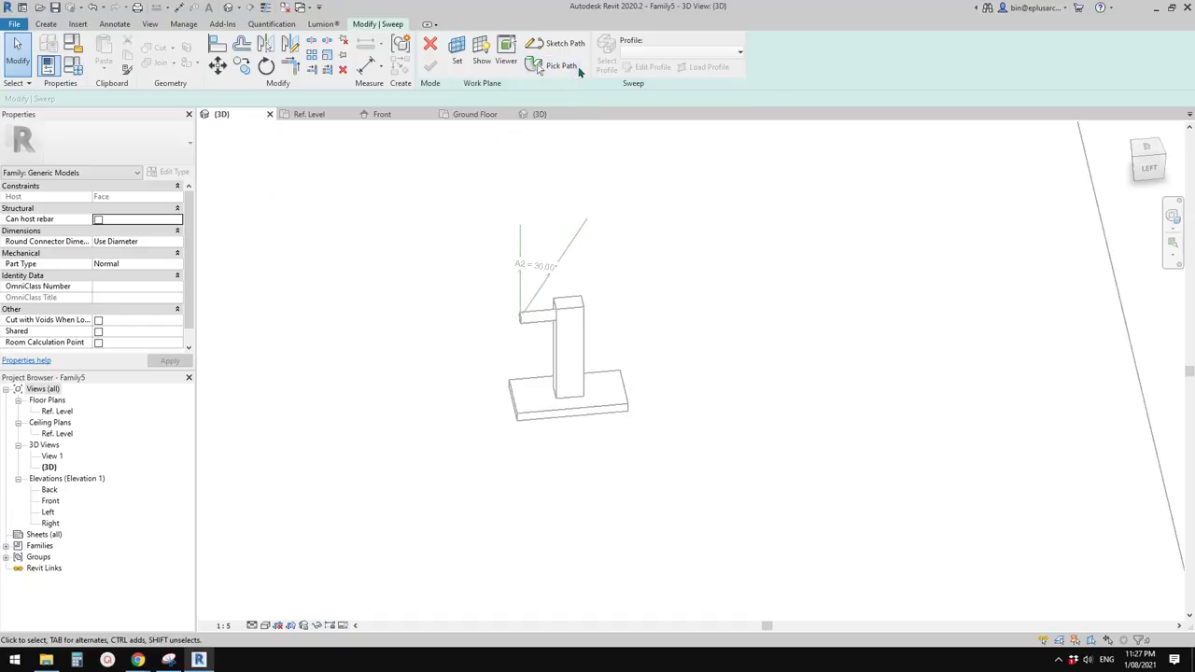
click(576, 69)
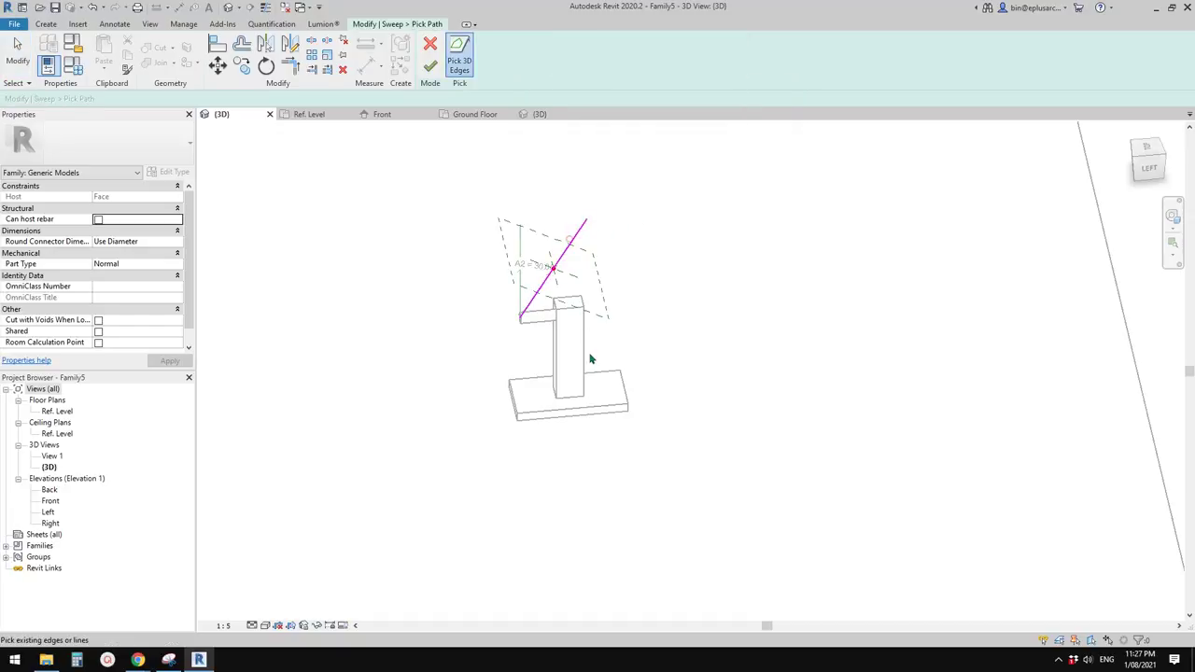
key(Escape)
Extend the sweep path past the angled line's lower end, pull back its upper end, set its length to 270 mm and finish it
click(538, 293)
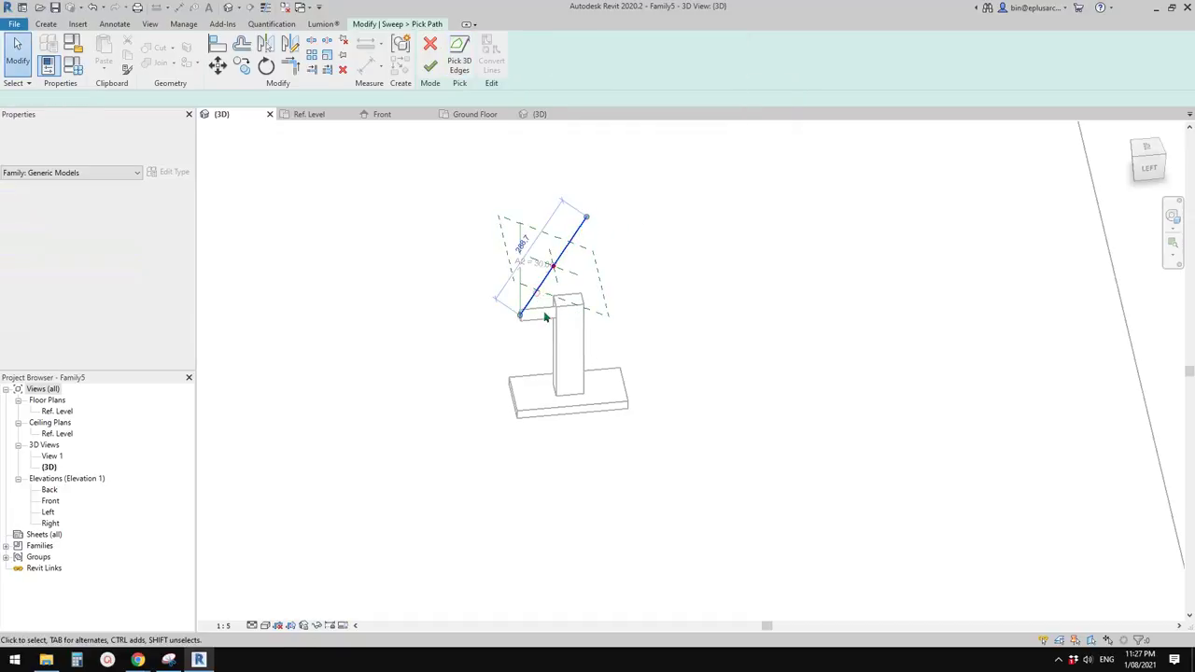
shift+middle_drag(544, 312, 544, 300)
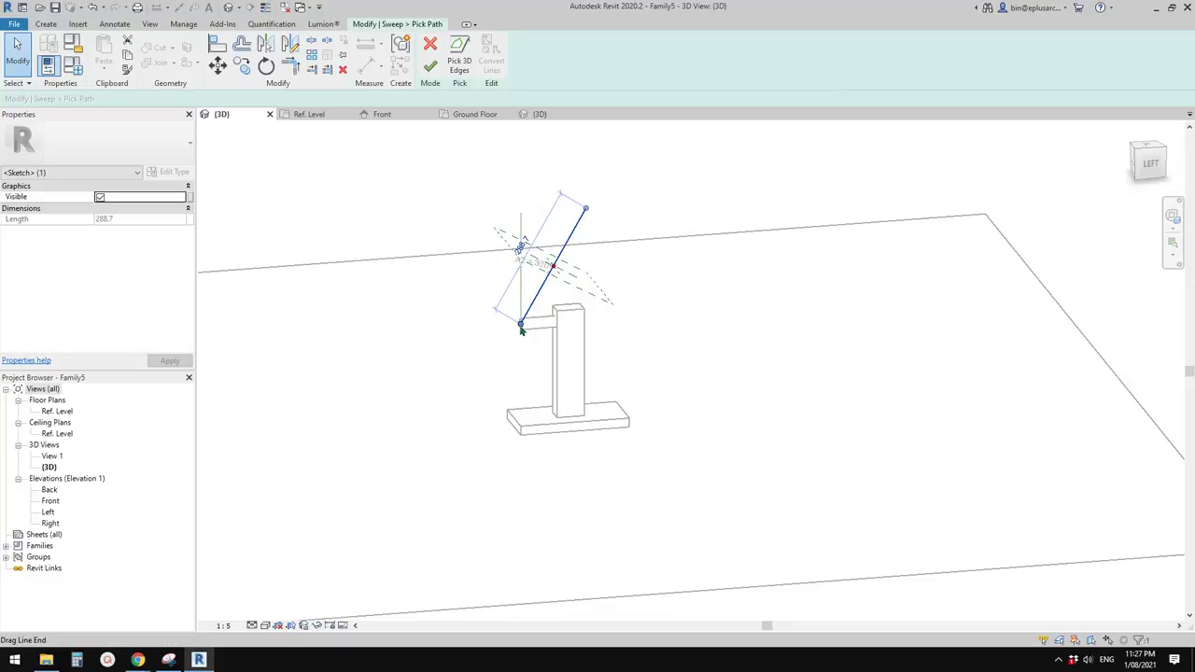
drag(503, 357, 498, 364)
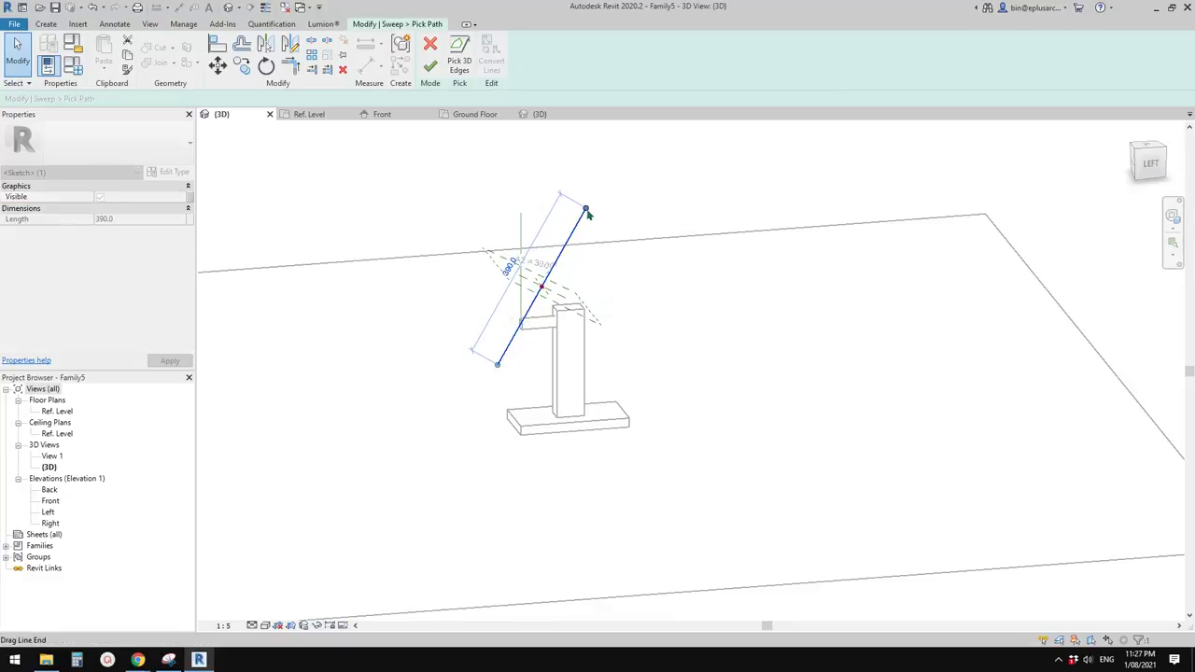
drag(586, 209, 576, 225)
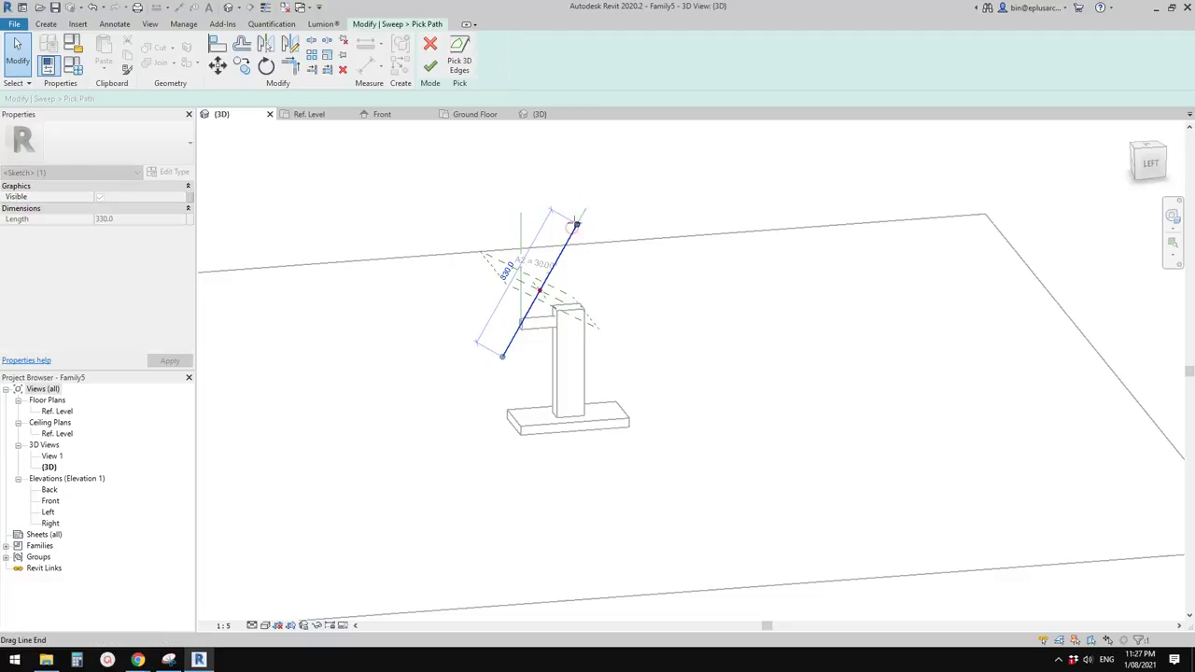
middle_drag(610, 334, 605, 349)
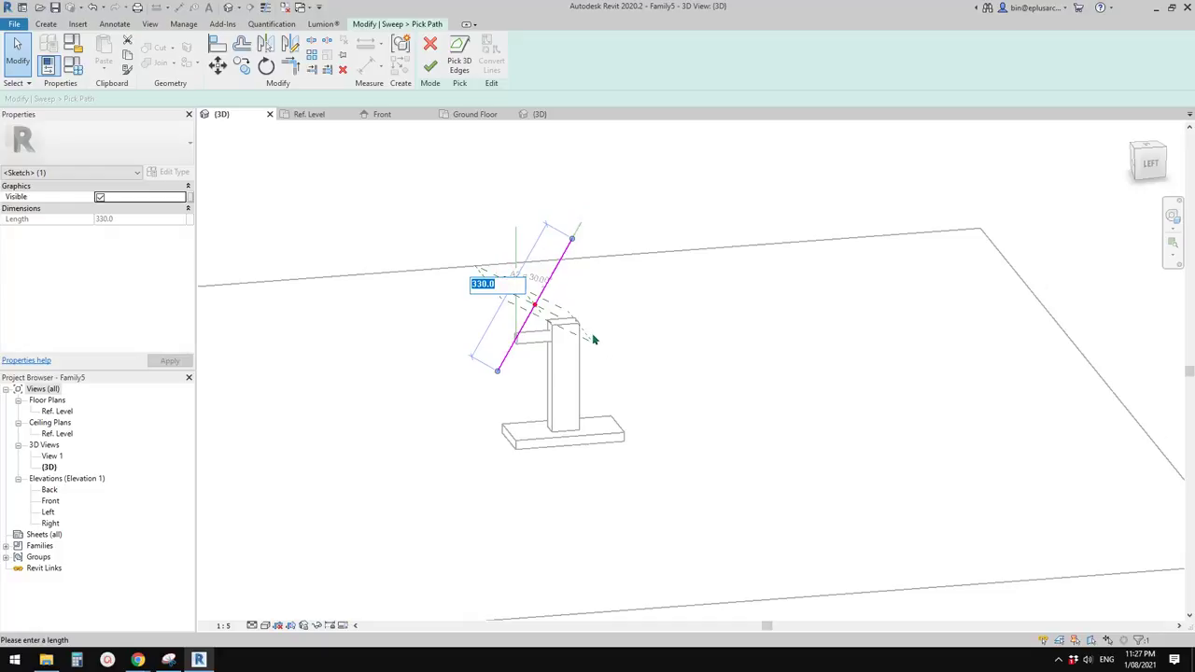
text(270)
key(Return)
mouse_move(630, 350)
shift+middle_down()
mouse_move(598, 234)
mouse_move(576, 387)
shift+middle_up()
key(Escape)
shift+middle_drag(566, 333, 550, 341)
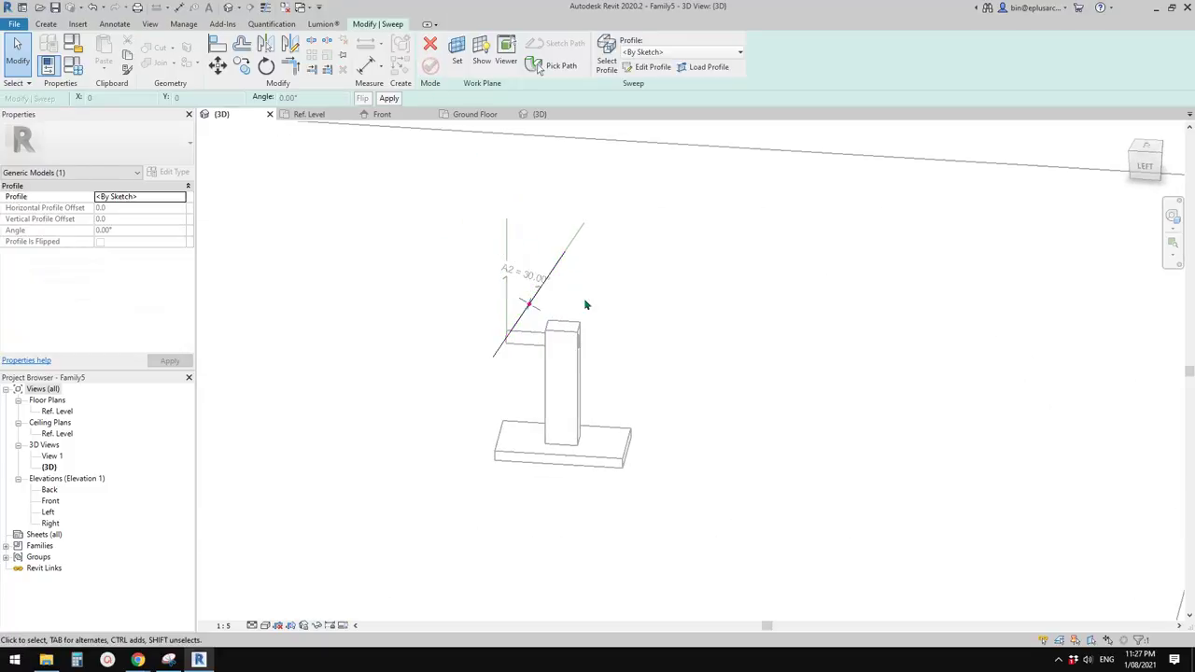
Sketch a rectangular sweep profile about 105 by 80 mm, with its lower edge on the path's profile plane centre
shift+middle_drag(585, 299, 461, 315)
click(651, 67)
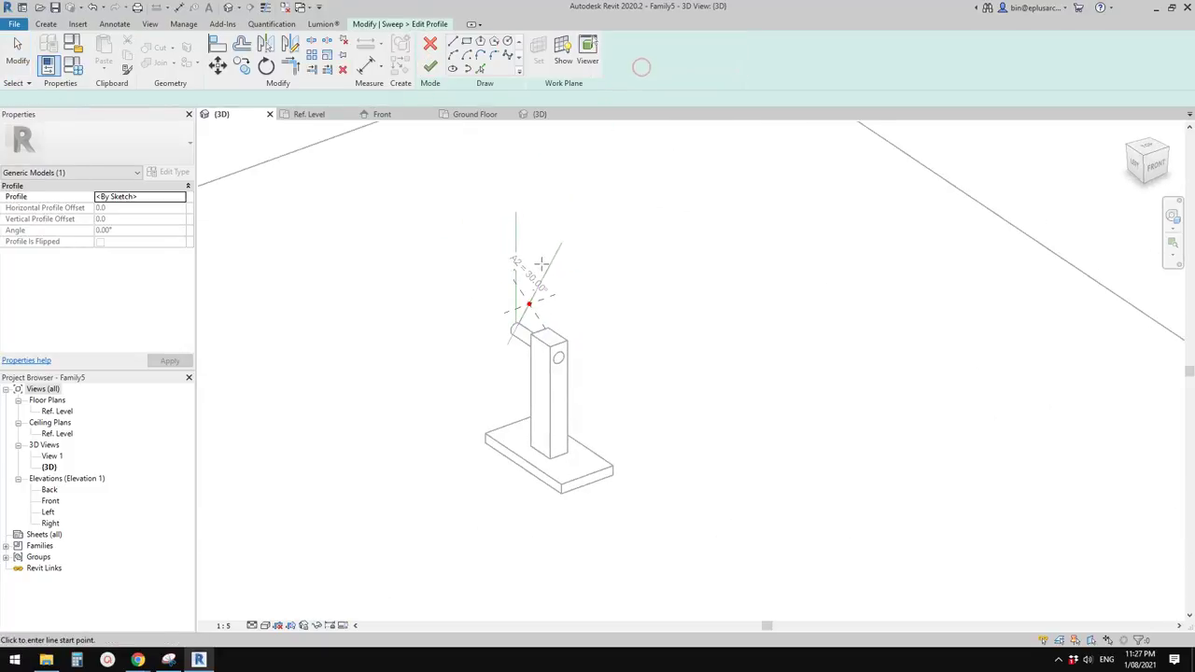
click(466, 41)
shift+middle_drag(546, 280, 526, 296)
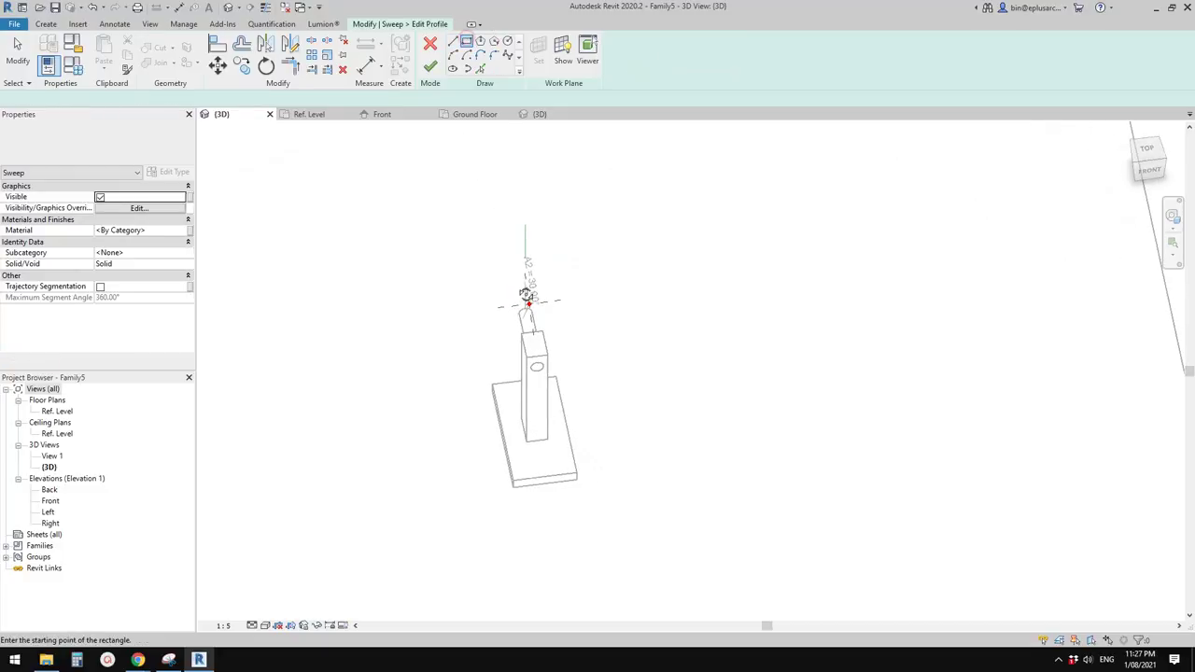
scroll(522, 307, up, 1)
click(503, 311)
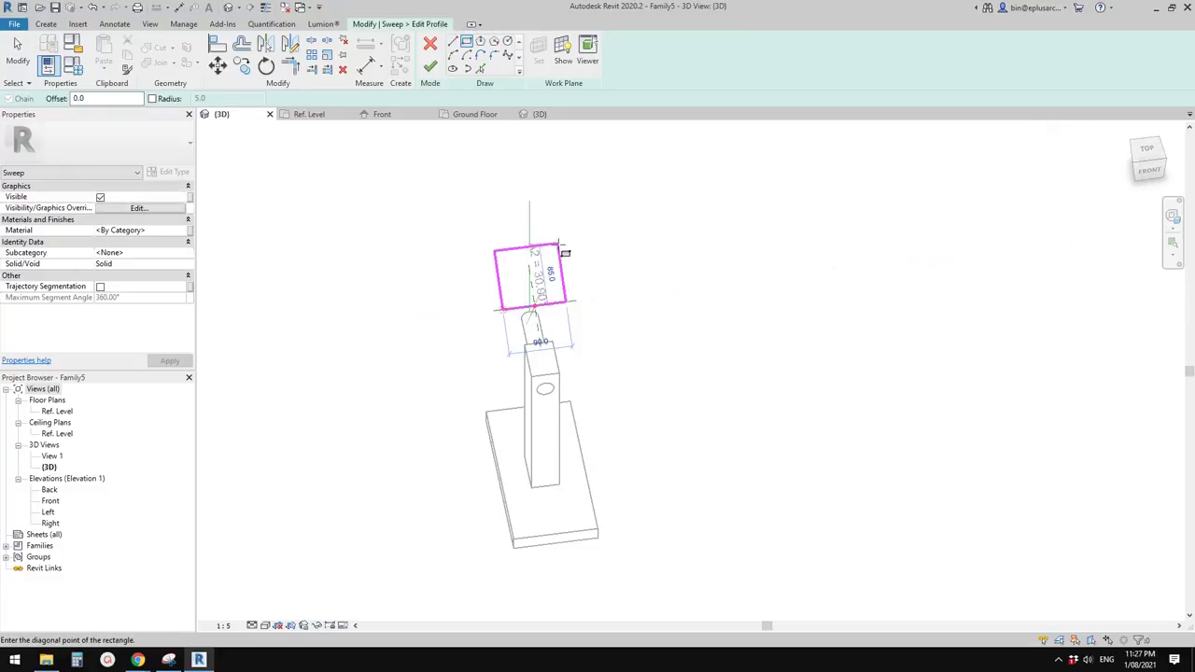
click(571, 253)
scroll(564, 258, up, 2)
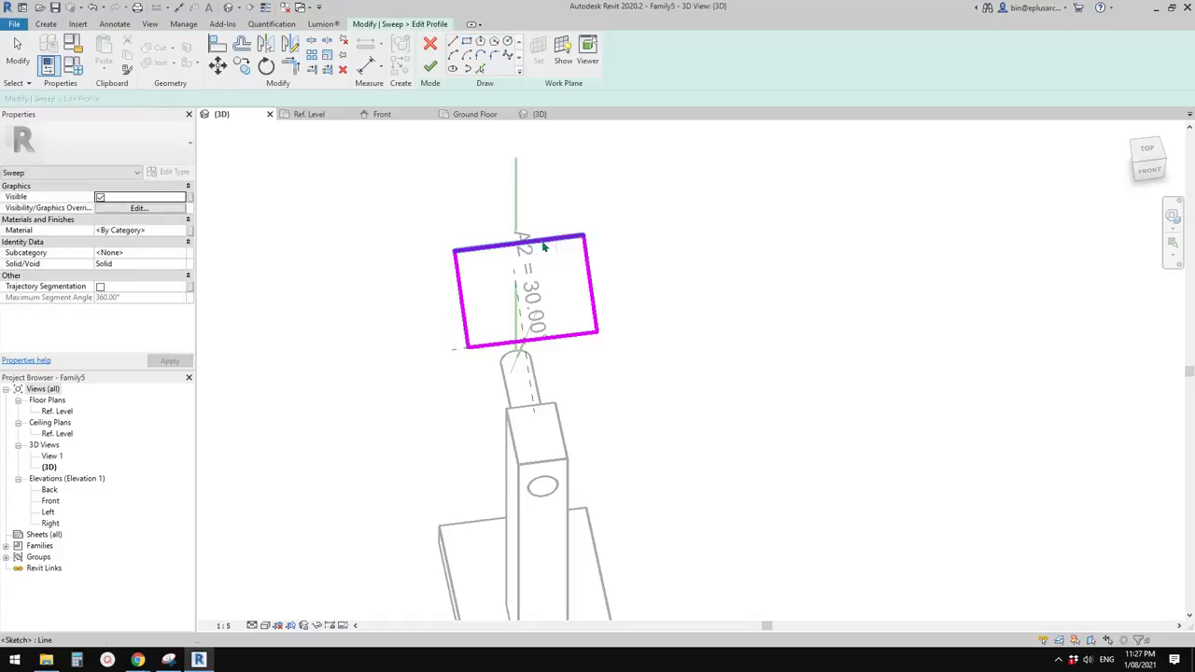
key(Escape)
Reduce the profile rectangle's width by editing the distance between its two side edges
click(549, 243)
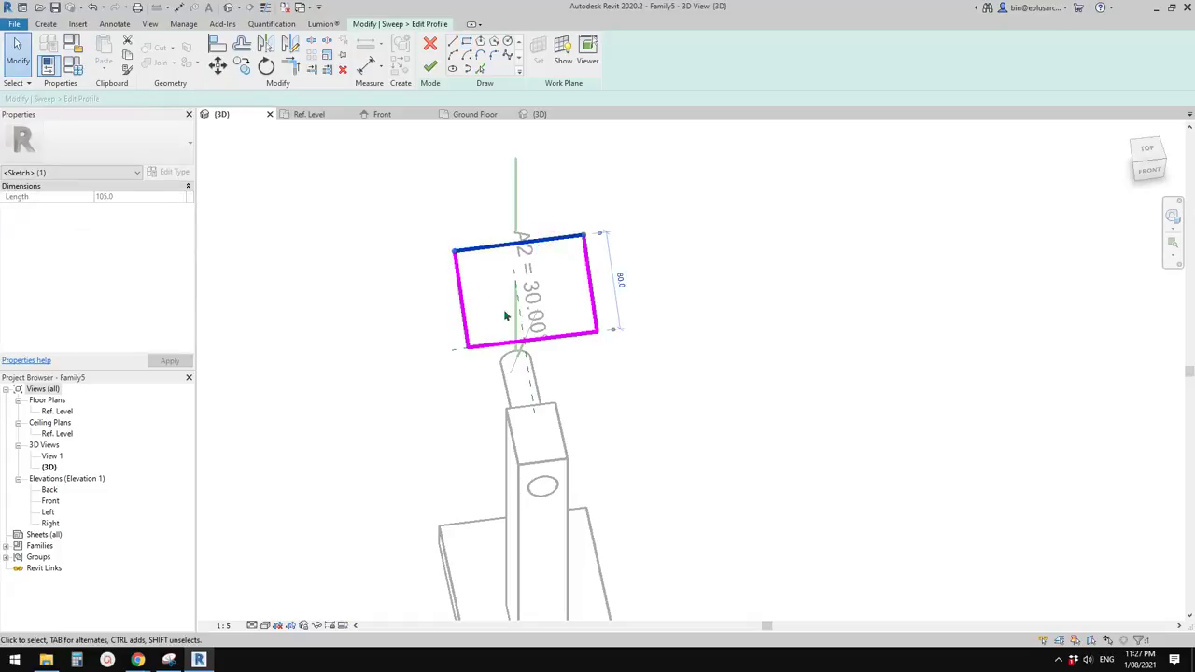
click(469, 312)
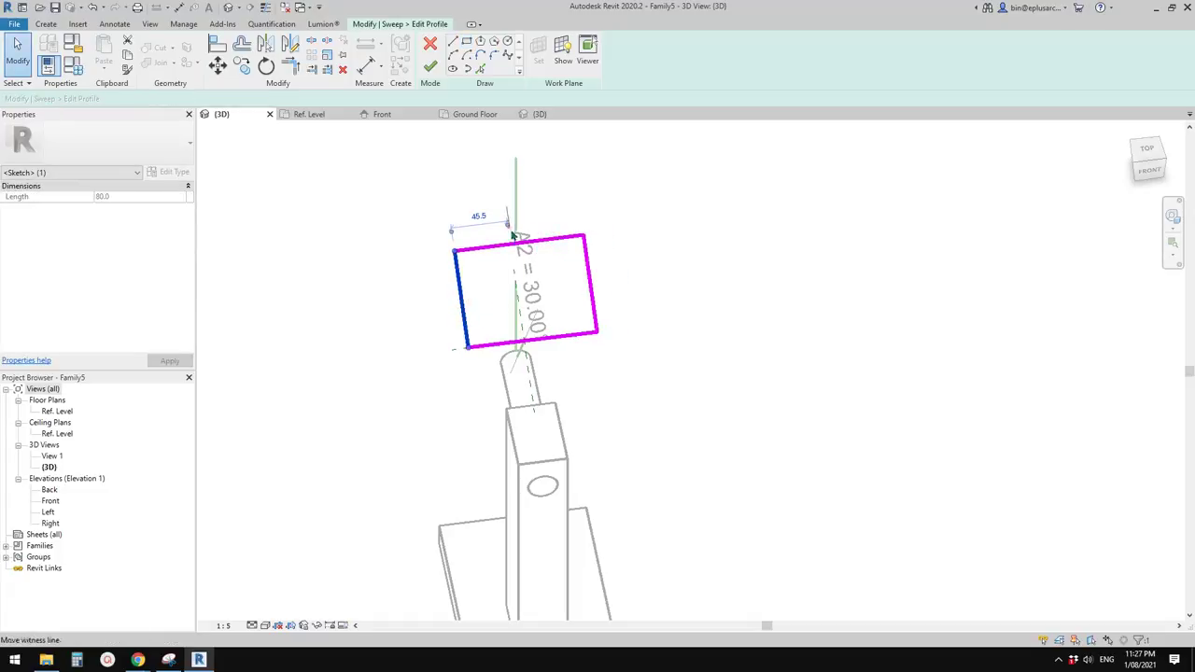
drag(589, 266, 589, 266)
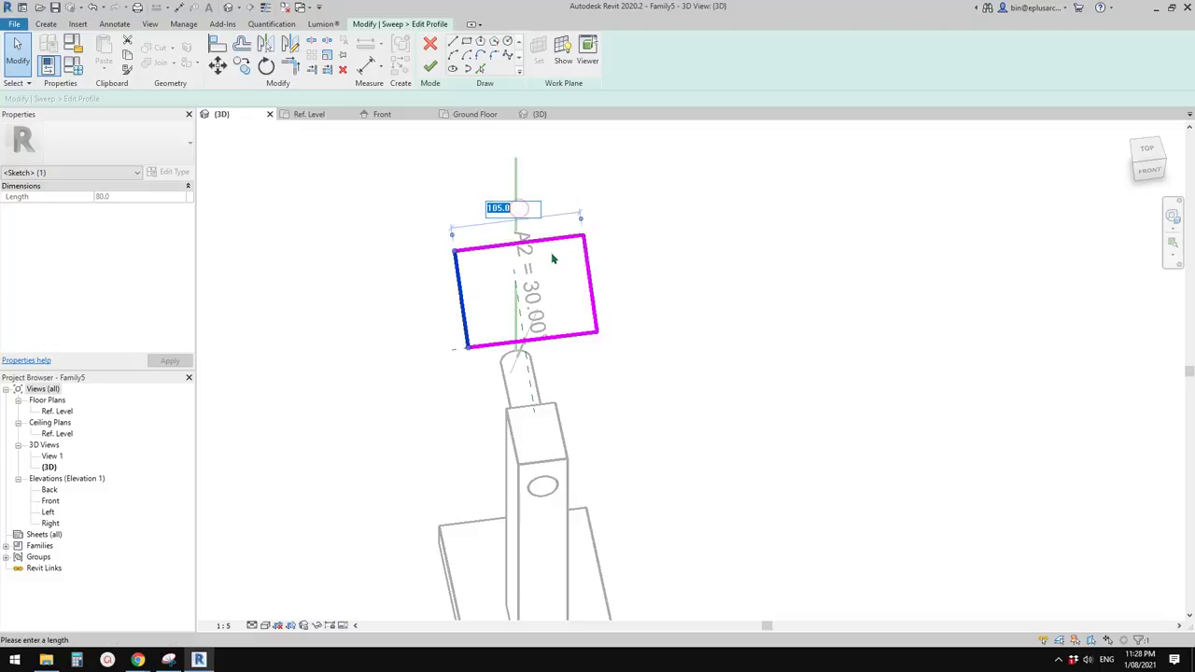
click(616, 260)
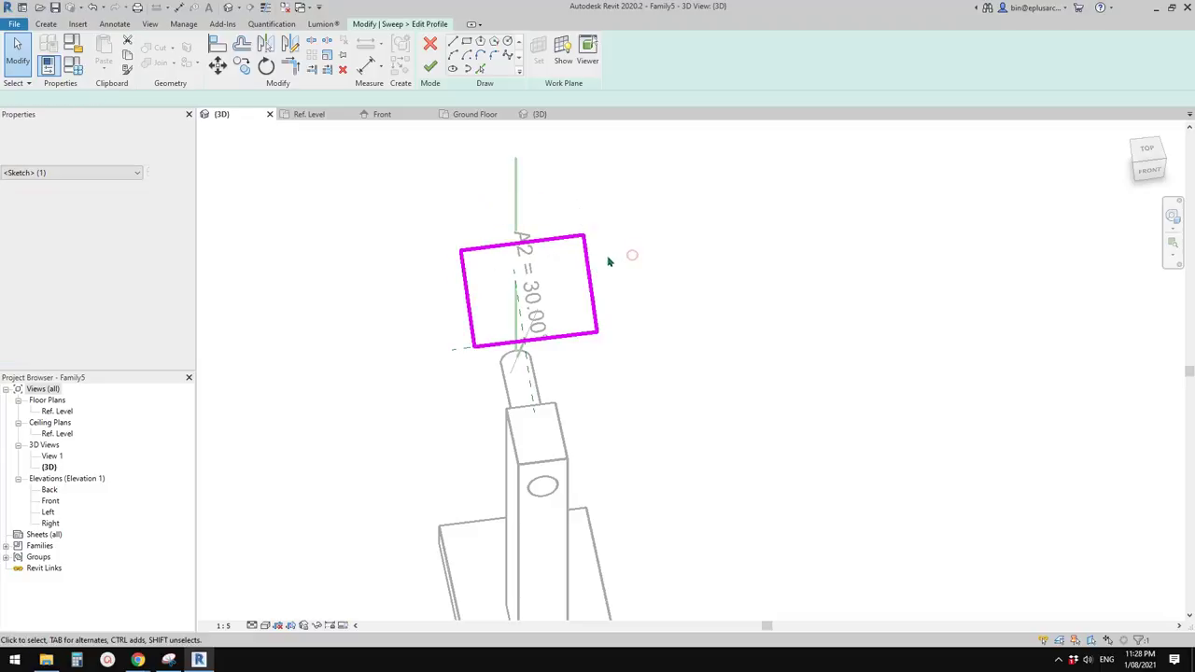
Move the whole profile rectangle with Constrain off so the midpoint of its lower edge sits on the sweep path
click(566, 338)
scroll(550, 342, up, 1)
key(m)
key(v)
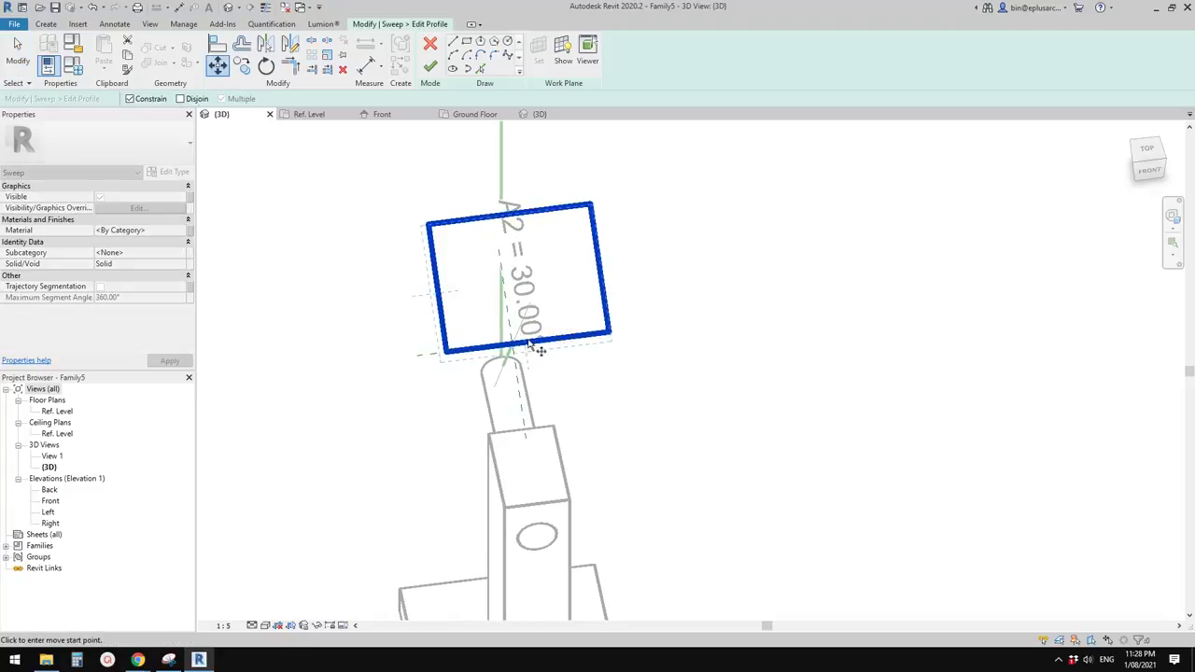
scroll(532, 344, up, 2)
shift+middle_drag(553, 351, 525, 355)
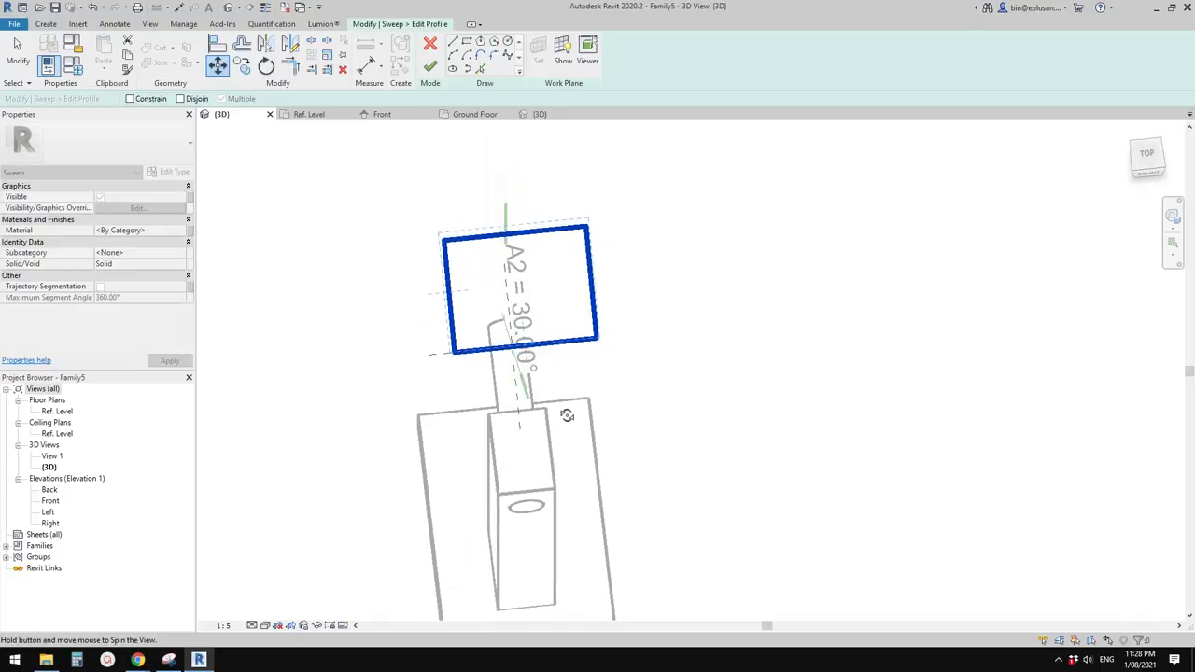
click(510, 344)
scroll(514, 374, down, 2)
mouse_move(514, 373)
shift+middle_down()
mouse_move(477, 339)
mouse_move(510, 354)
mouse_move(646, 313)
mouse_move(699, 248)
mouse_move(389, 307)
mouse_move(269, 293)
mouse_move(394, 277)
mouse_move(387, 235)
shift+middle_up()
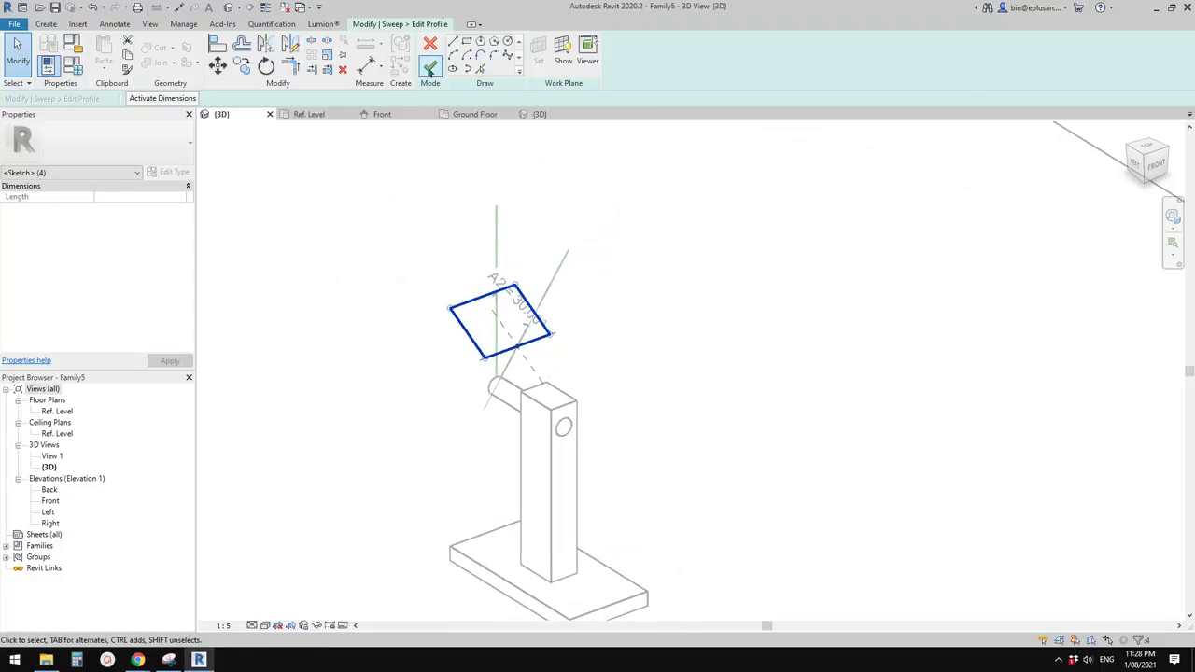
Finish the profile and the sweep to create the solid box, and check its fit against the arm
click(431, 68)
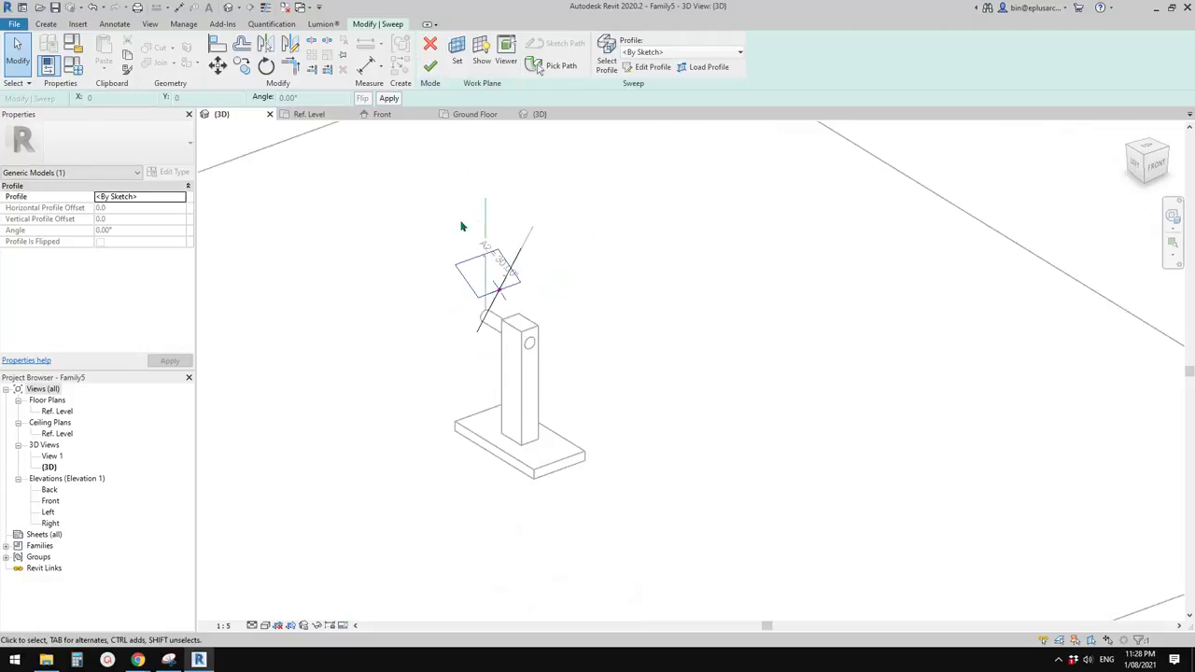
click(430, 73)
shift+middle_drag(502, 165, 595, 248)
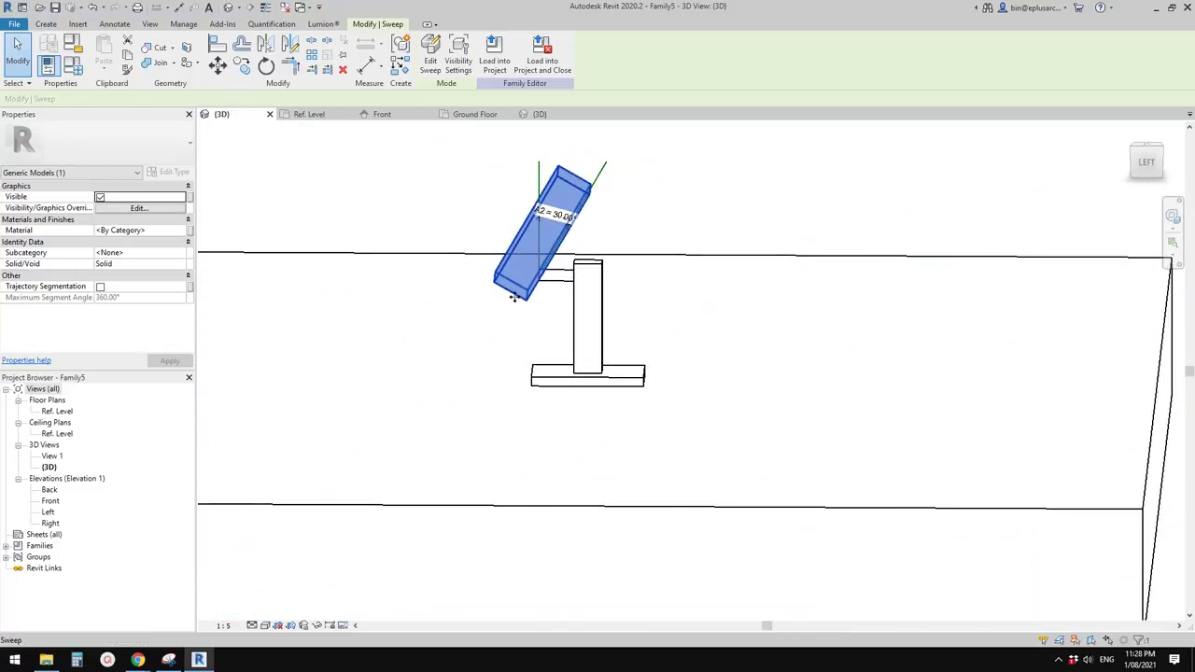
shift+middle_drag(514, 297, 559, 394)
key(Escape)
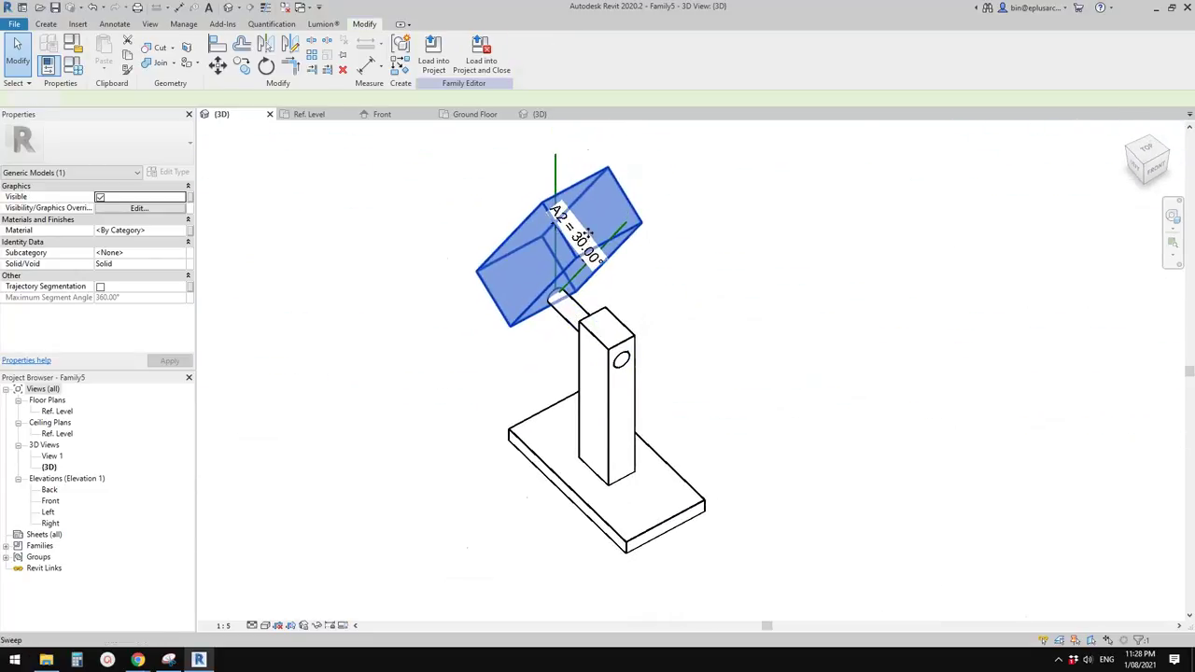
Reopen the box sweep for editing and enter its profile sketch
scroll(586, 231, up, 2)
click(608, 190)
scroll(606, 225, down, 1)
shift+middle_drag(608, 253, 633, 258)
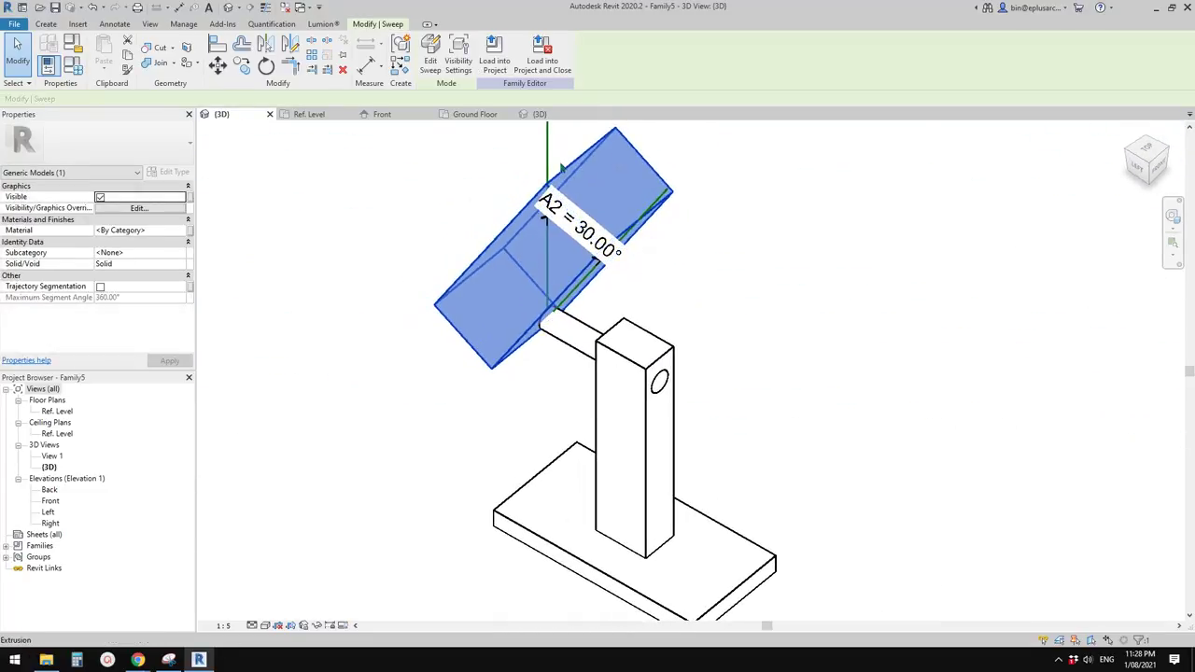
shift+middle_drag(586, 183, 550, 207)
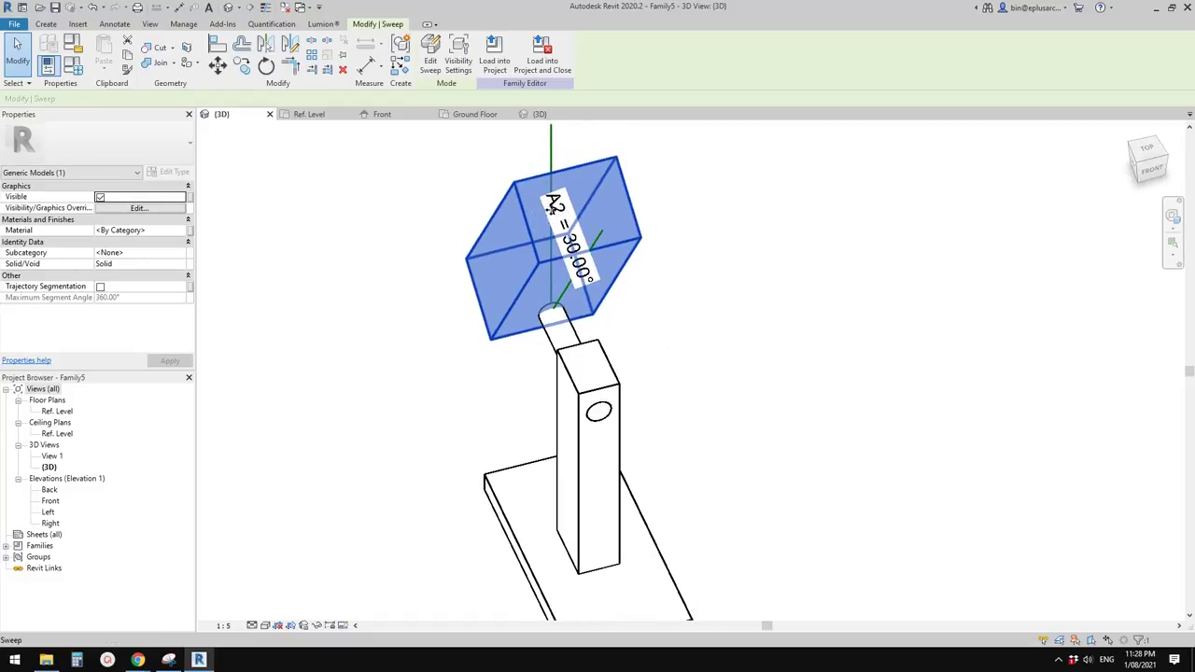
click(435, 71)
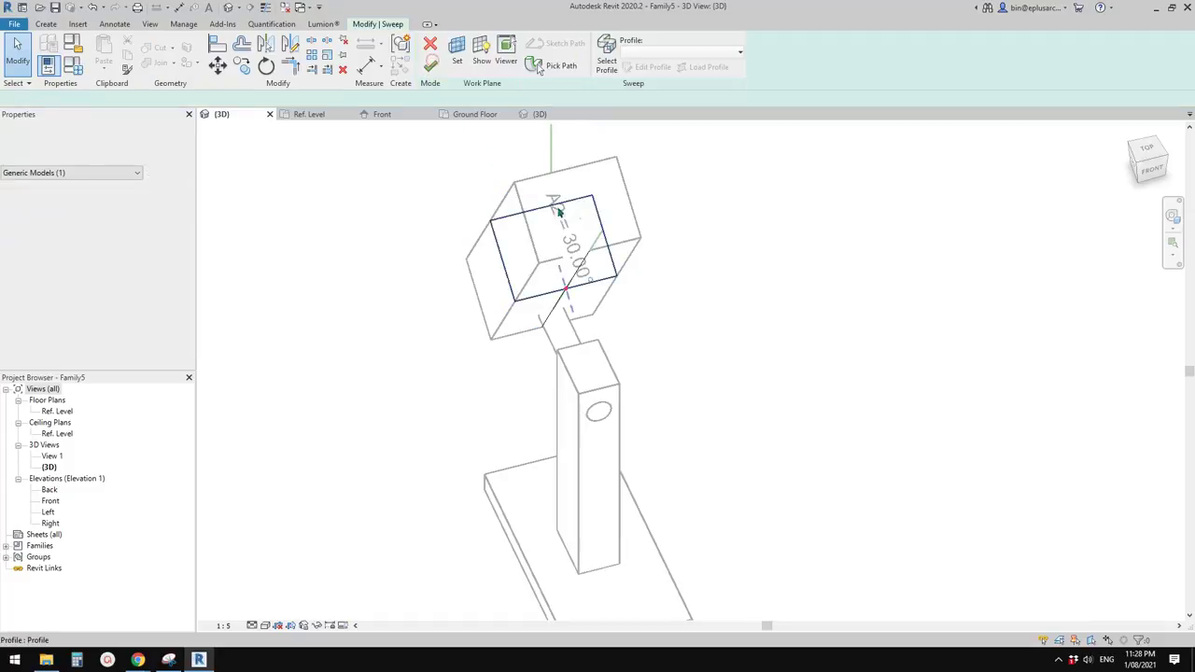
click(657, 68)
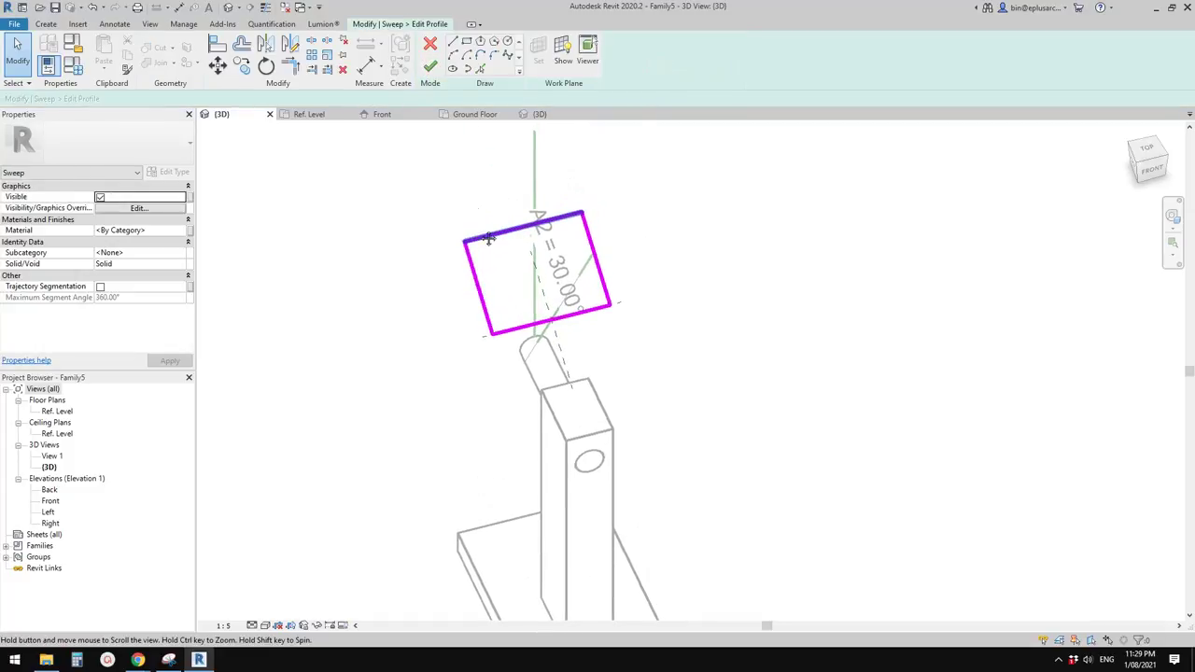
Fillet all four corners of the rectangular profile with a 5 mm radius
click(494, 55)
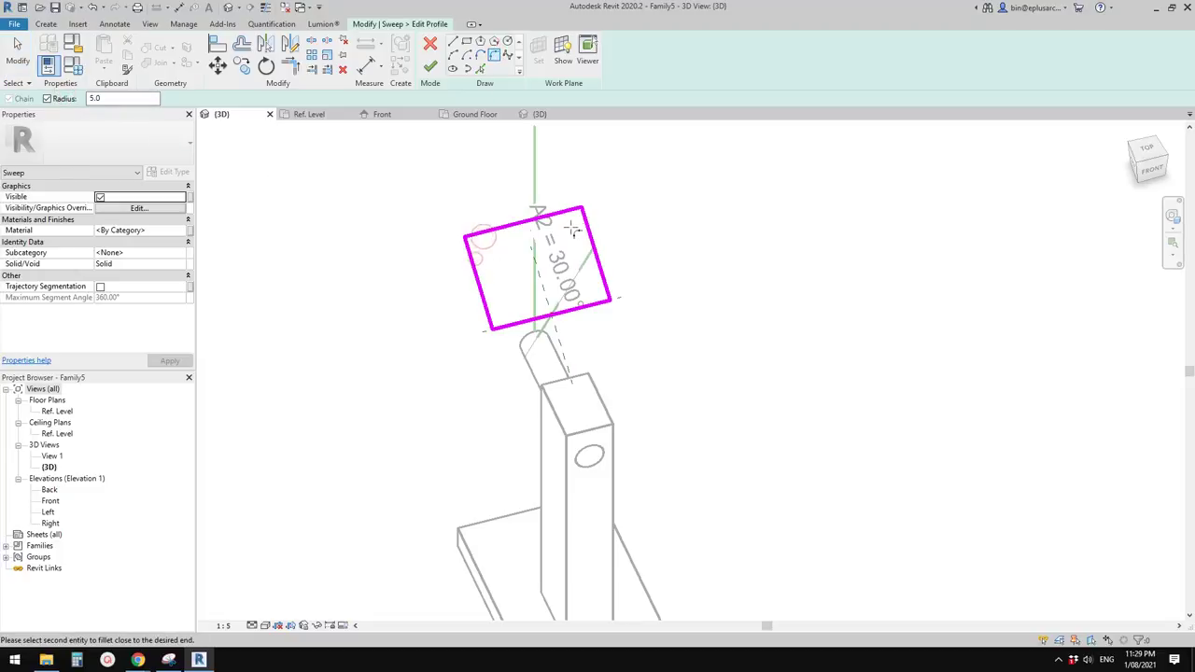
click(486, 241)
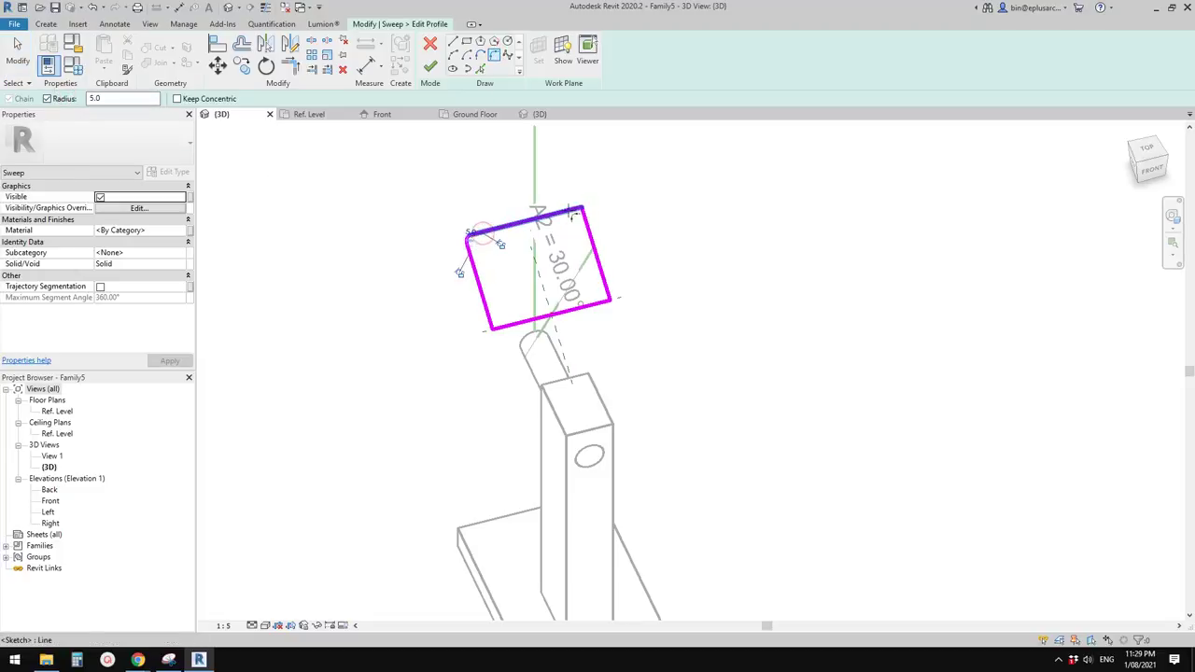
click(586, 224)
click(601, 274)
click(594, 303)
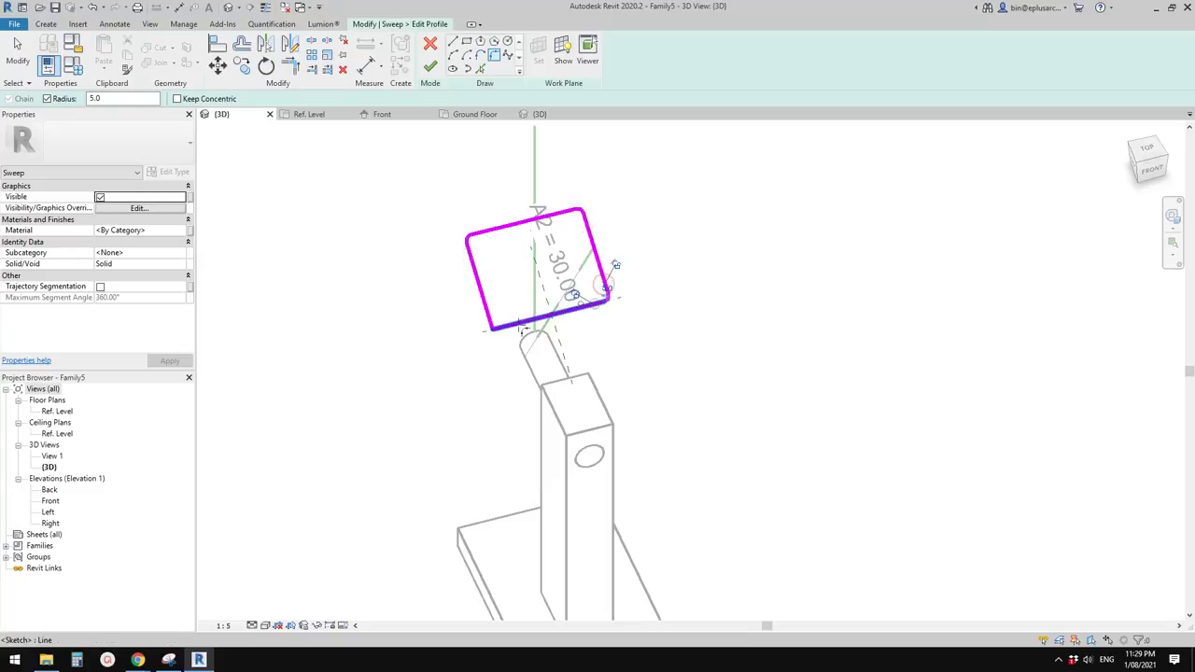
click(514, 327)
click(492, 318)
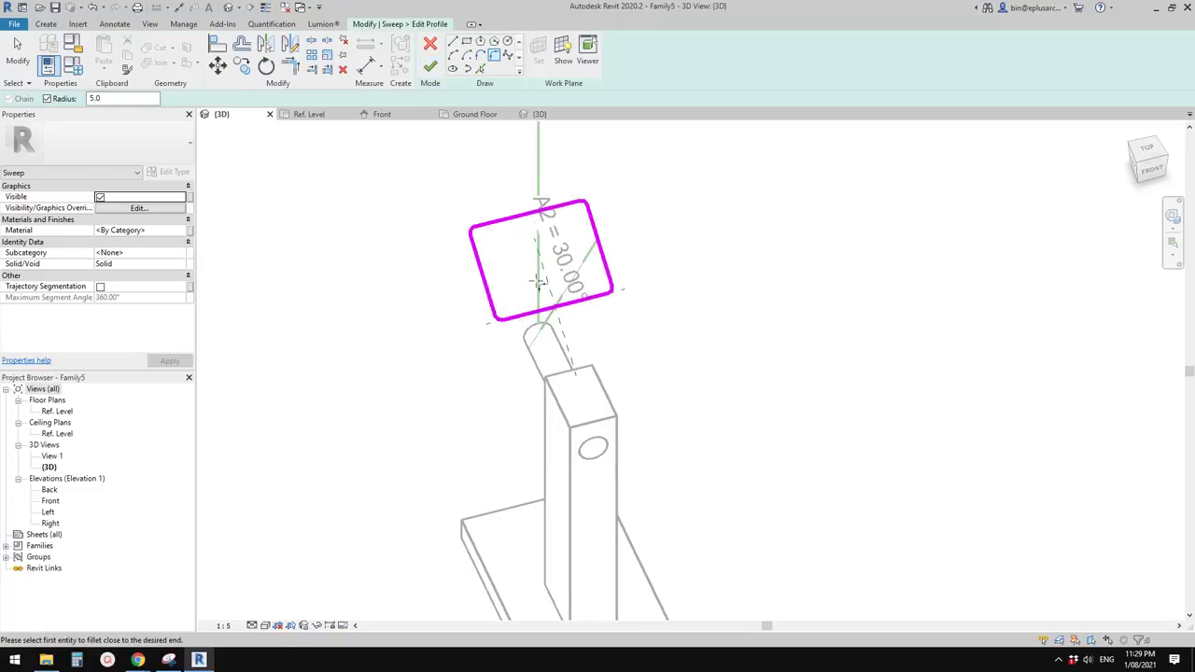
Offset a copy of the entire rounded profile outline 10 mm inward to form a hollow section
scroll(539, 282, up, 1)
key(o)
key(f)
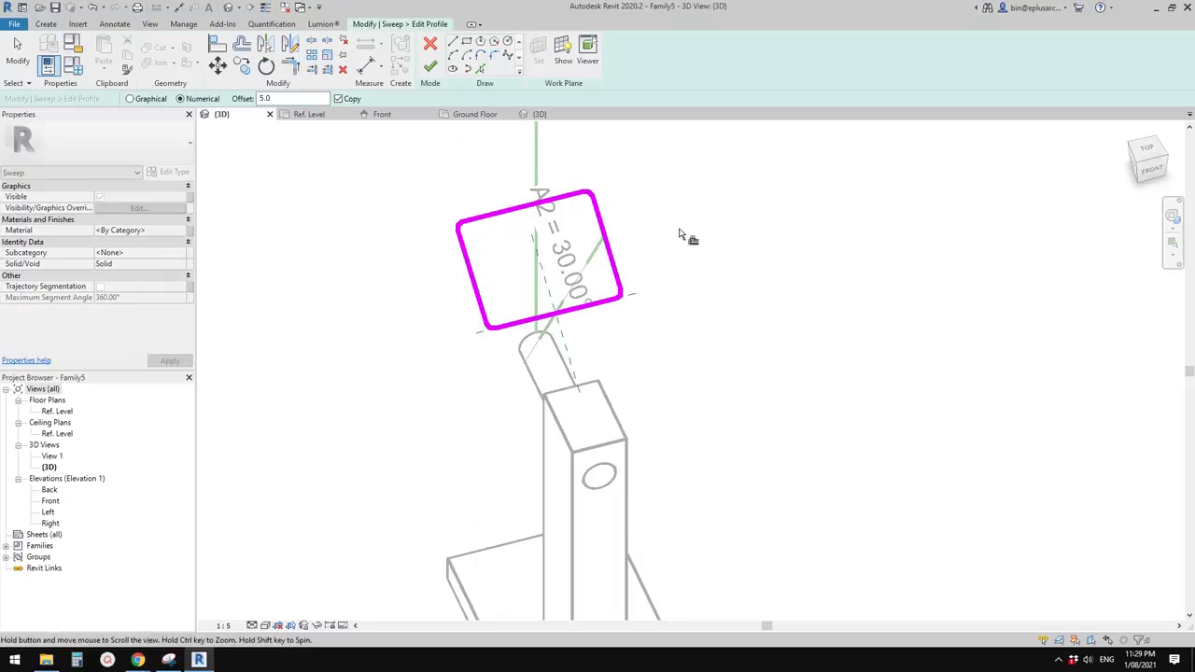
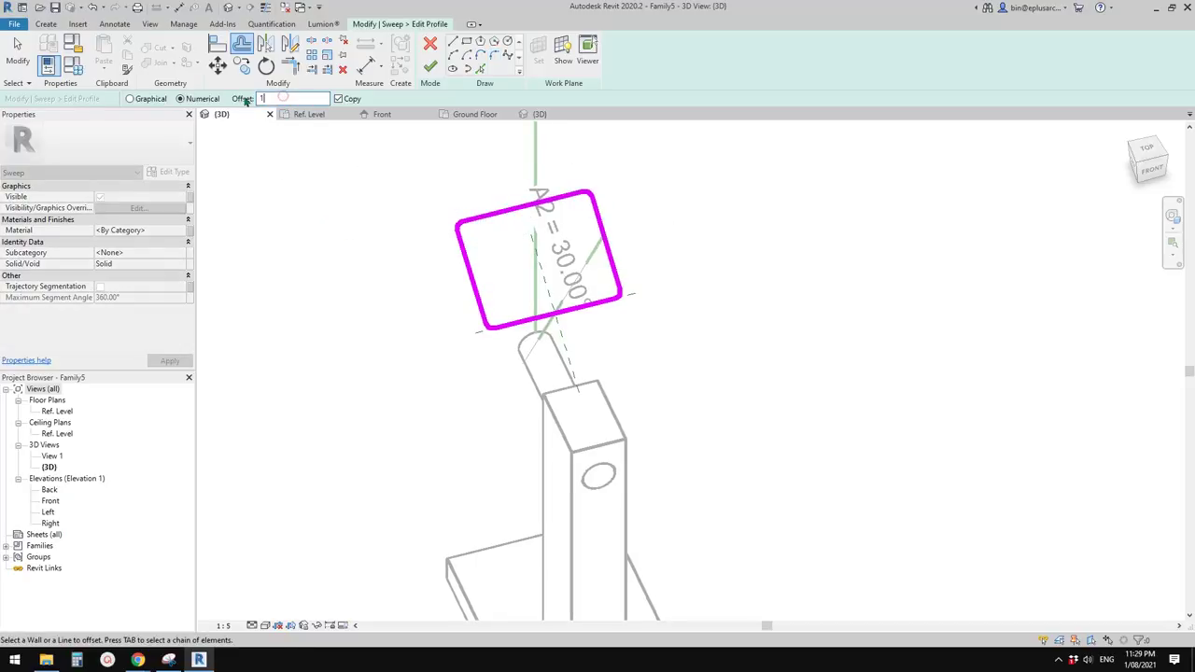
key(Tab)
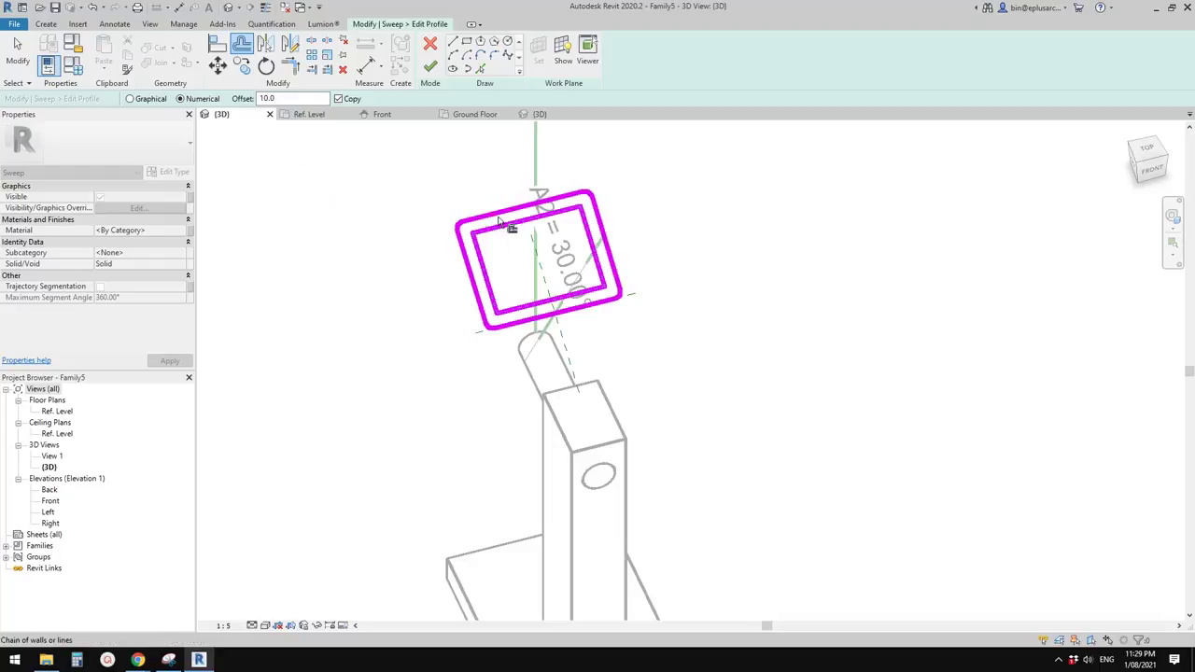
click(494, 227)
key(Escape)
scroll(485, 259, down, 1)
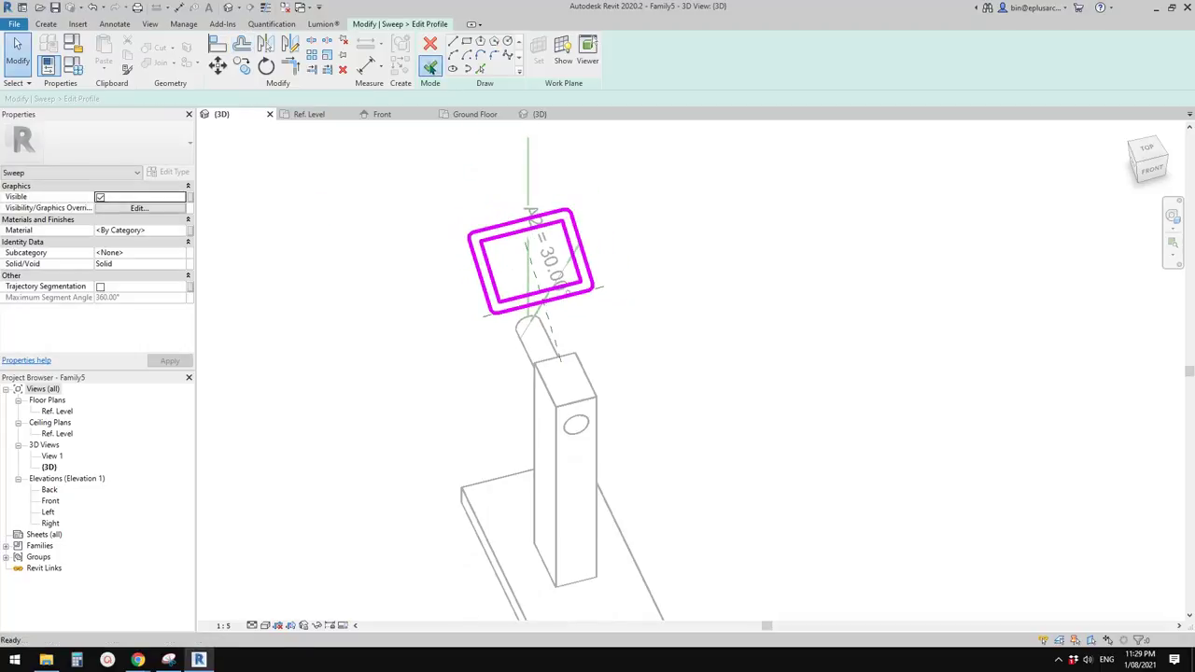
Finish the hollow profile and the sweep, and check the resulting rectangular tube around the reference line
click(430, 65)
shift+middle_drag(522, 243, 535, 193)
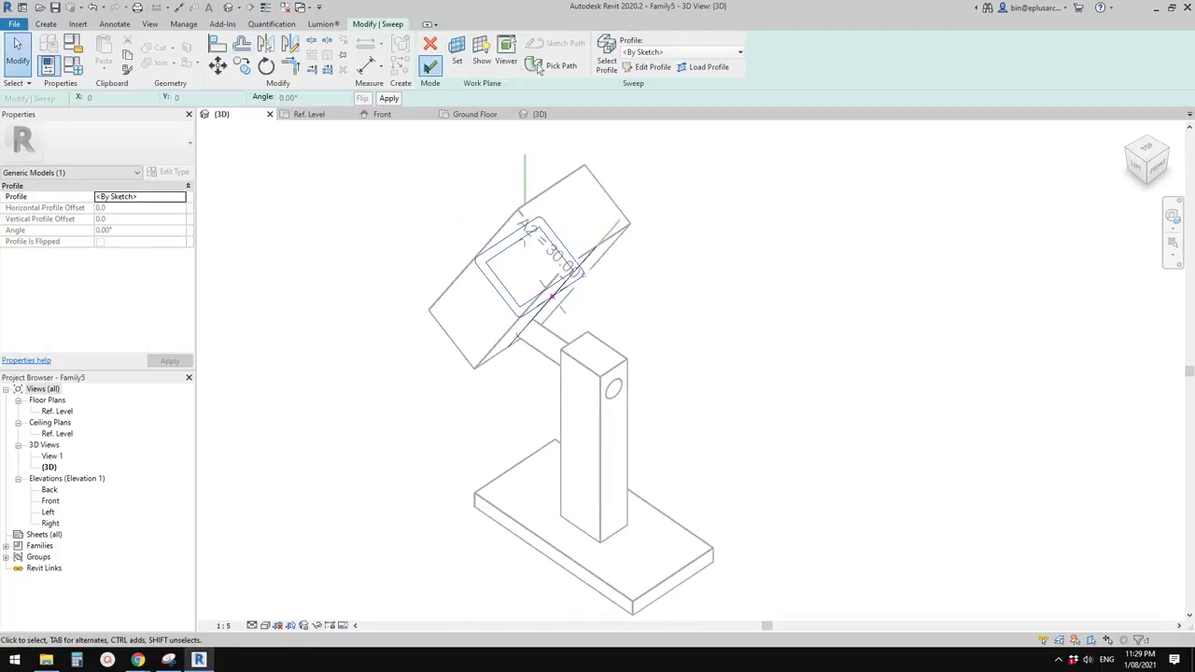
click(431, 65)
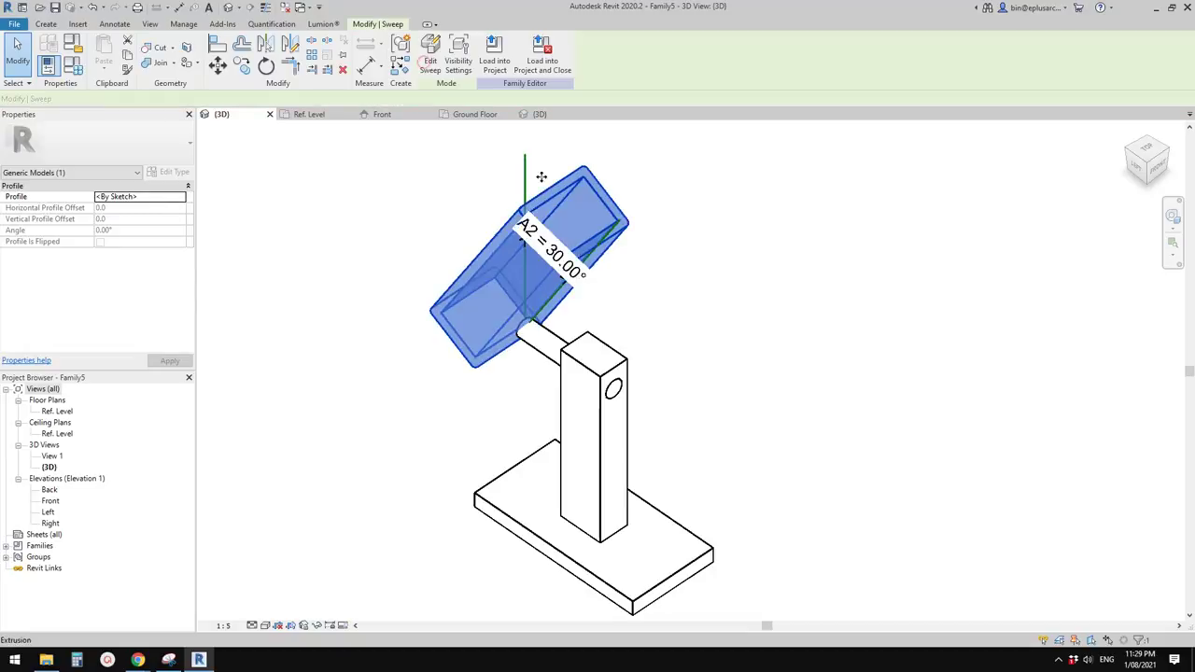
shift+middle_drag(605, 264, 688, 253)
click(609, 259)
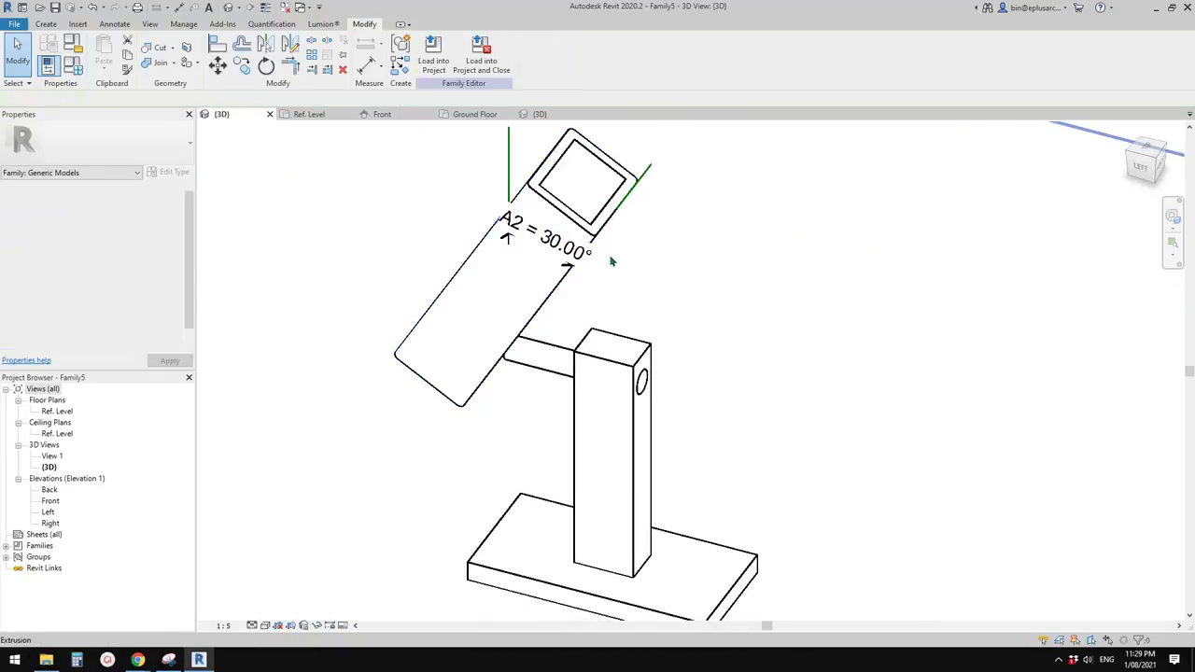
Copy the hollow box sweep and paste the duplicate in the same place
click(559, 217)
shift+middle_drag(559, 217, 602, 248)
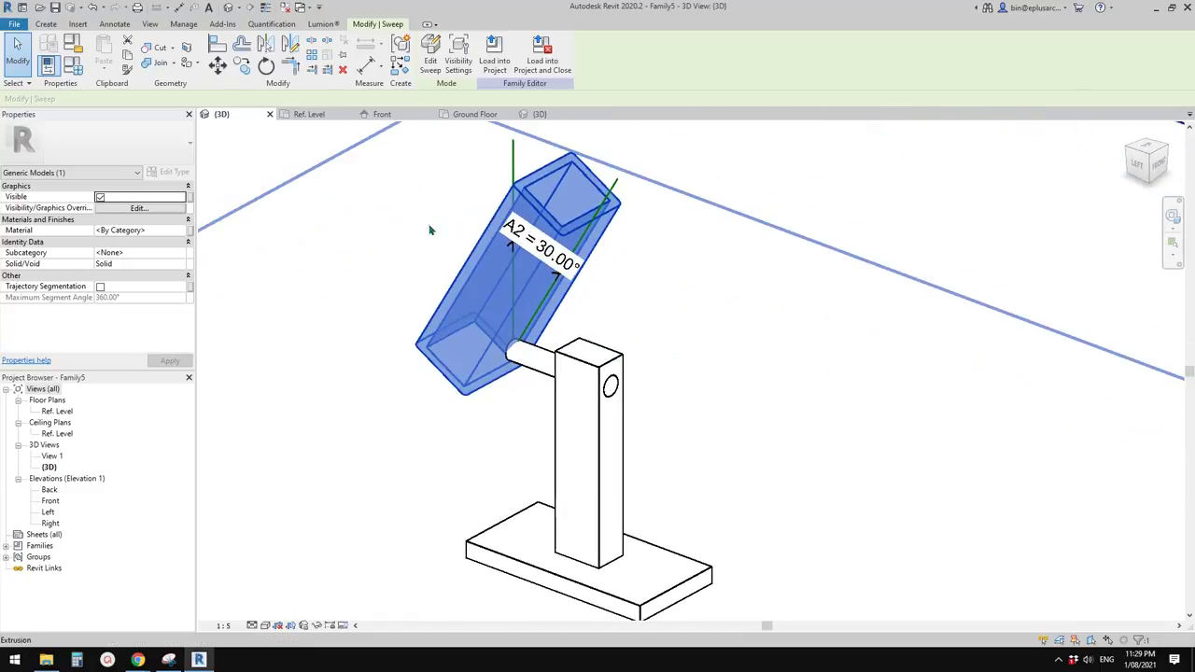
middle_drag(374, 266, 379, 272)
click(405, 275)
scroll(443, 276, down, 1)
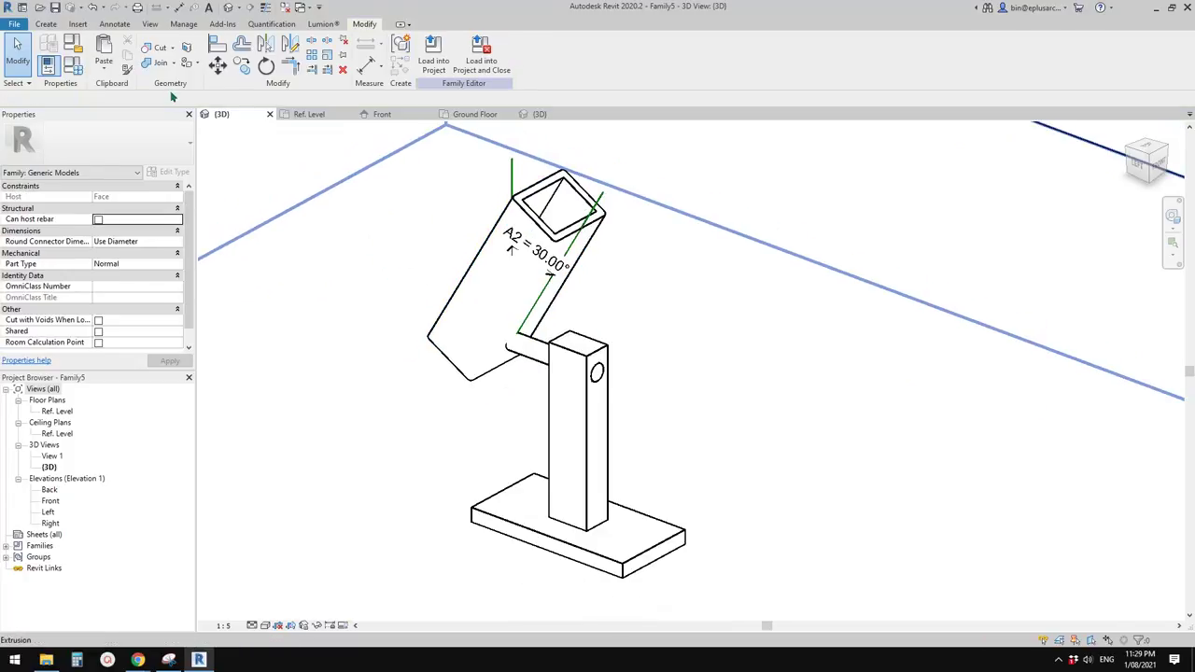
click(98, 68)
click(163, 189)
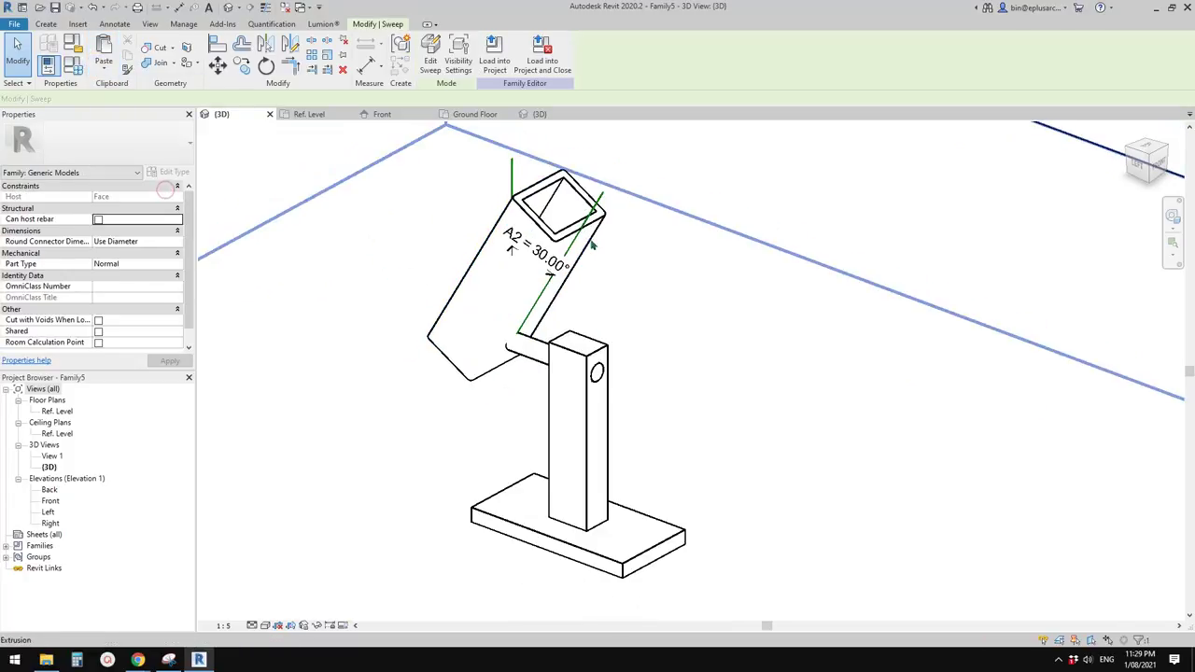
Edit the pasted sweep's profile to keep only the inner rectangle, and finish it as a solid filling the tube
shift+middle_drag(602, 308, 535, 226)
click(430, 58)
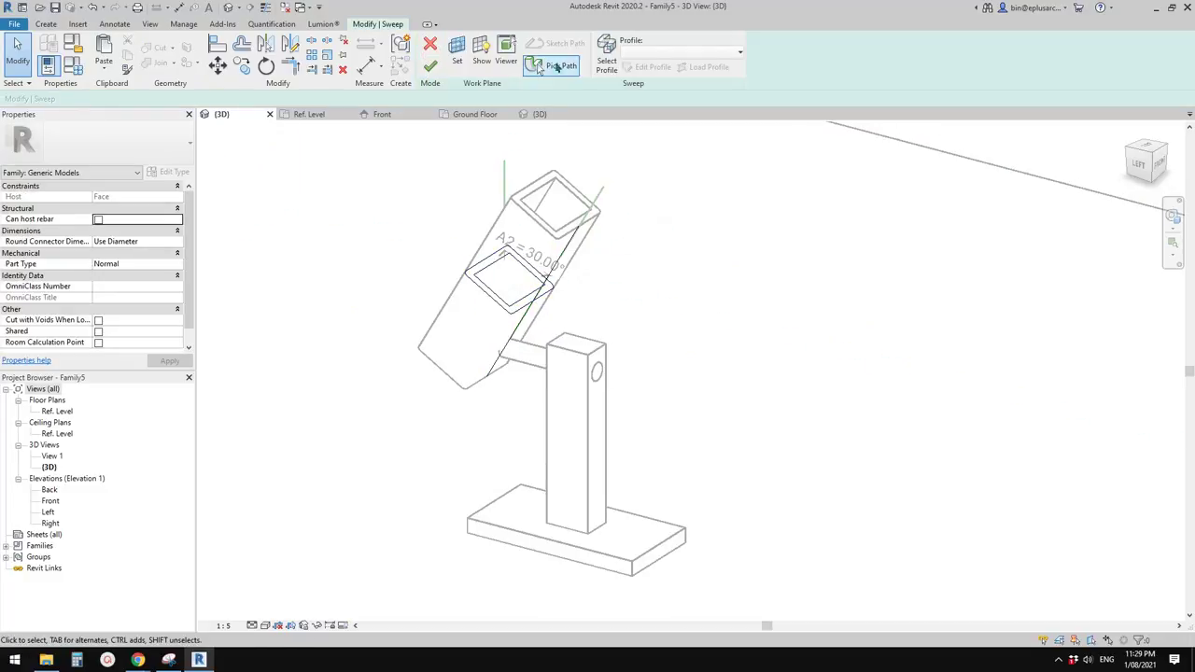
shift+middle_drag(625, 201, 571, 88)
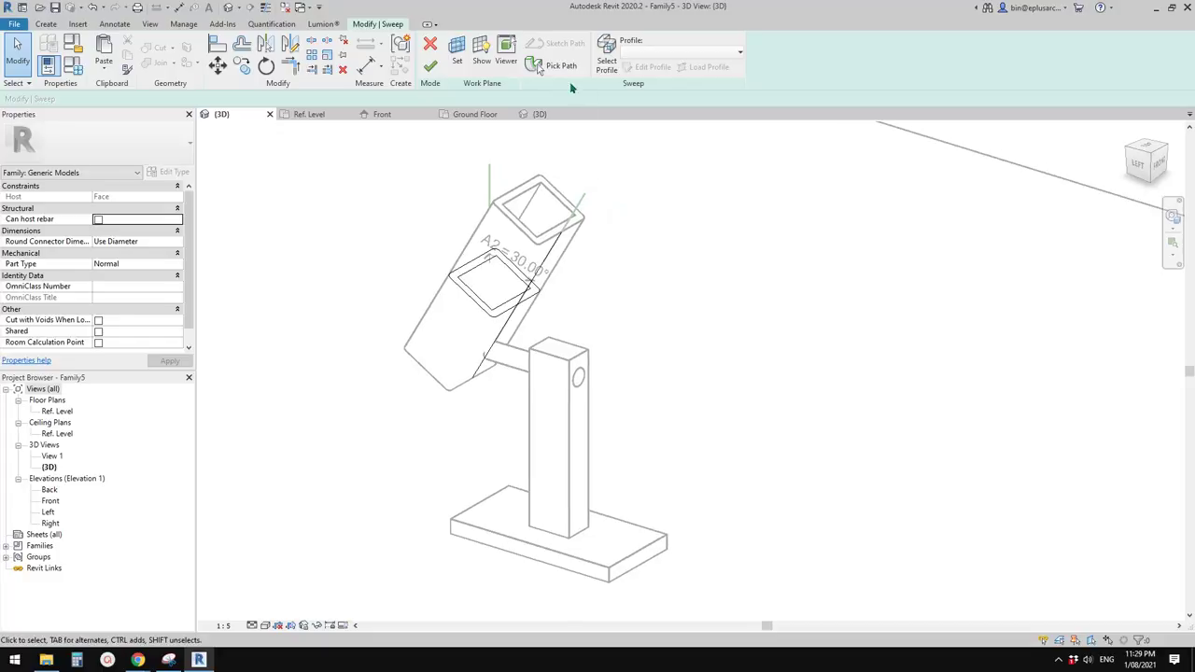
click(558, 67)
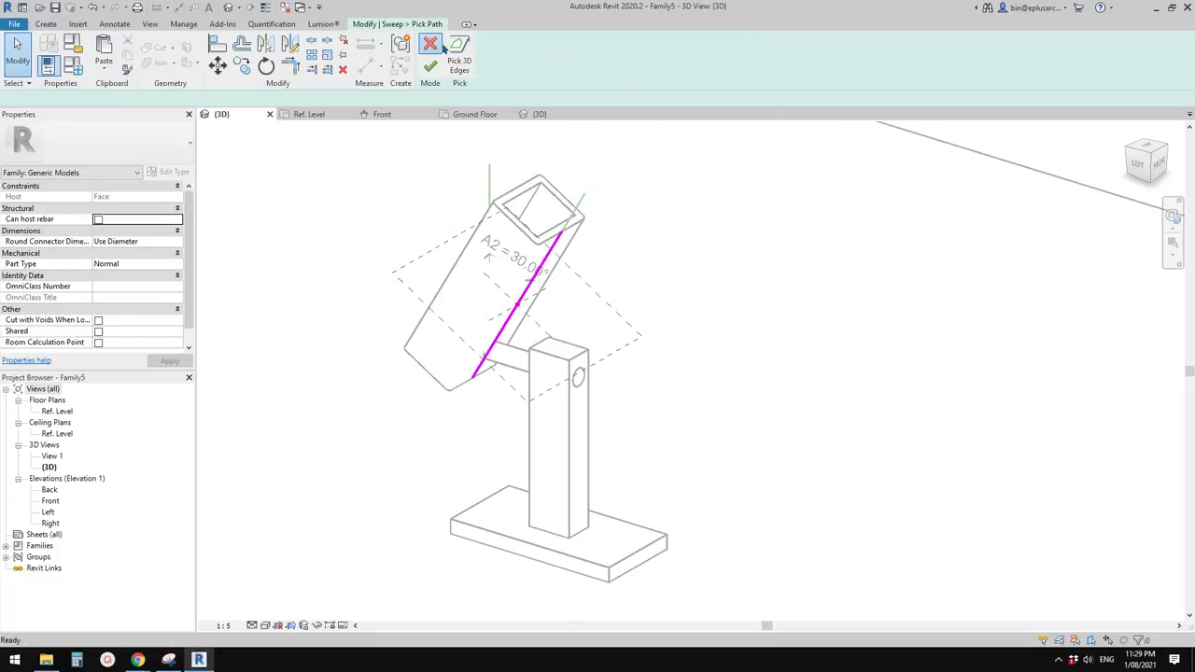
click(430, 65)
click(652, 68)
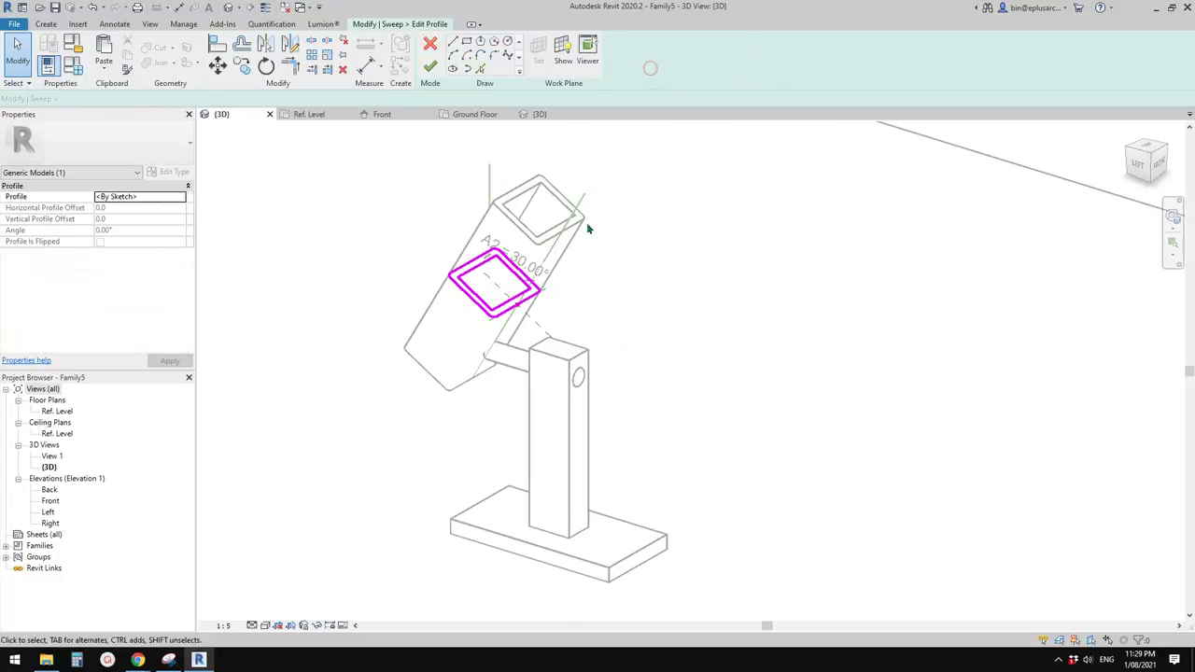
click(430, 65)
click(431, 71)
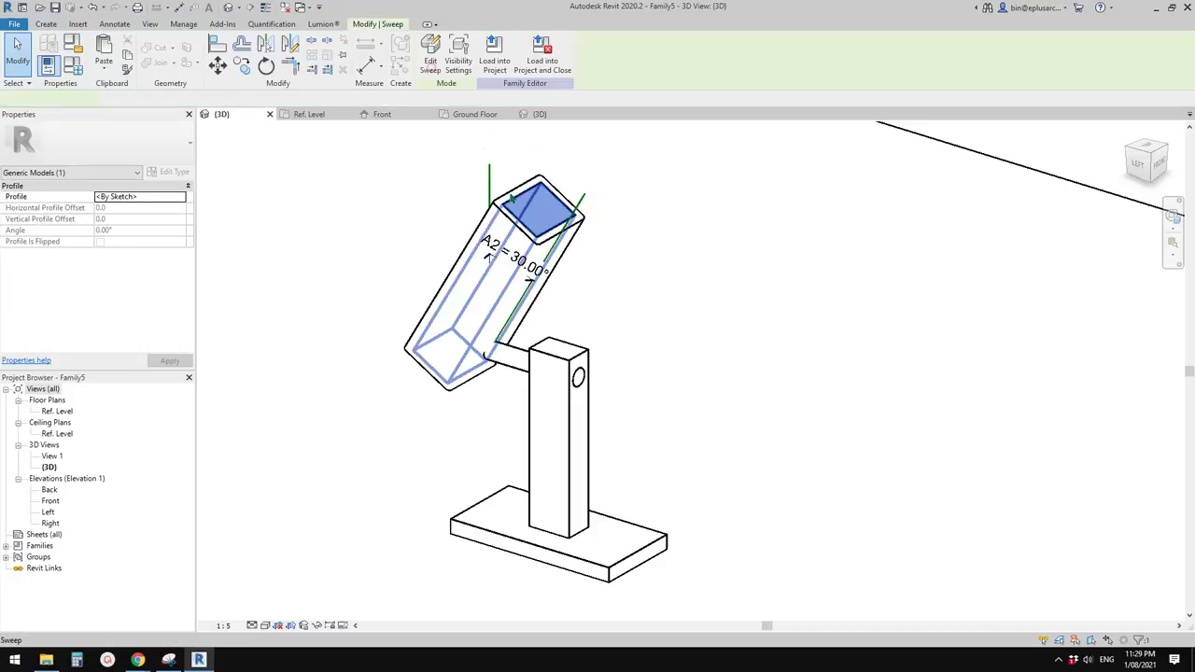
scroll(539, 227, up, 2)
shift+middle_drag(589, 260, 643, 199)
scroll(635, 224, down, 3)
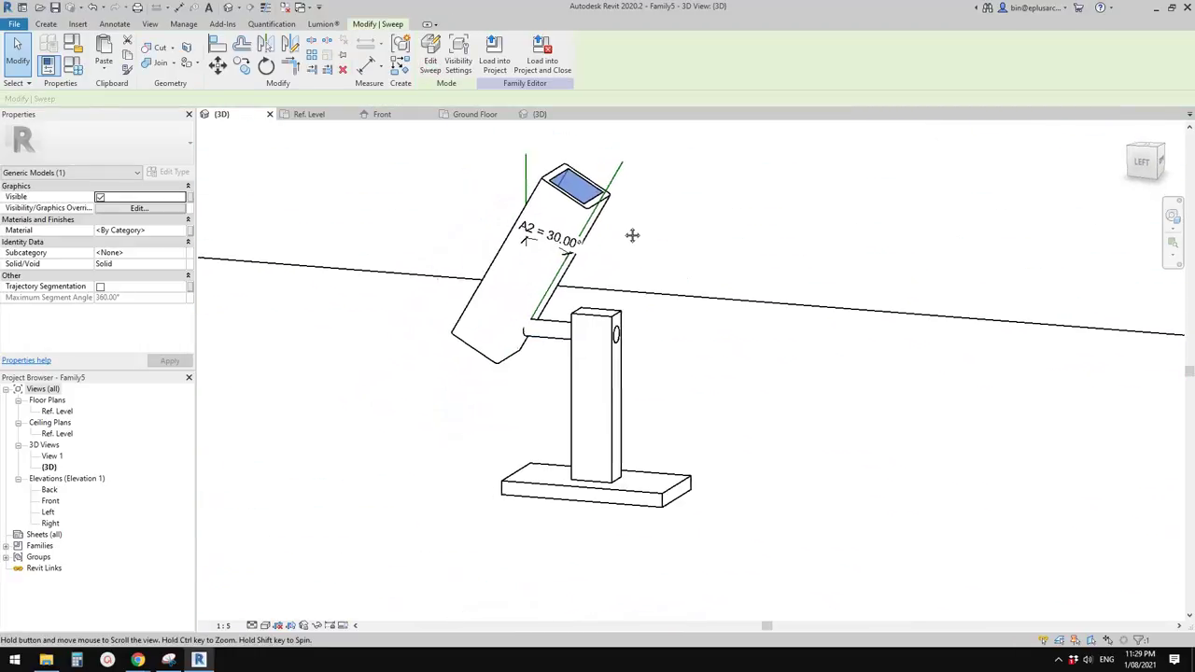
click(628, 237)
Test the head's tilt by applying an A2 value of 20° in the family types
key(f)
key(t)
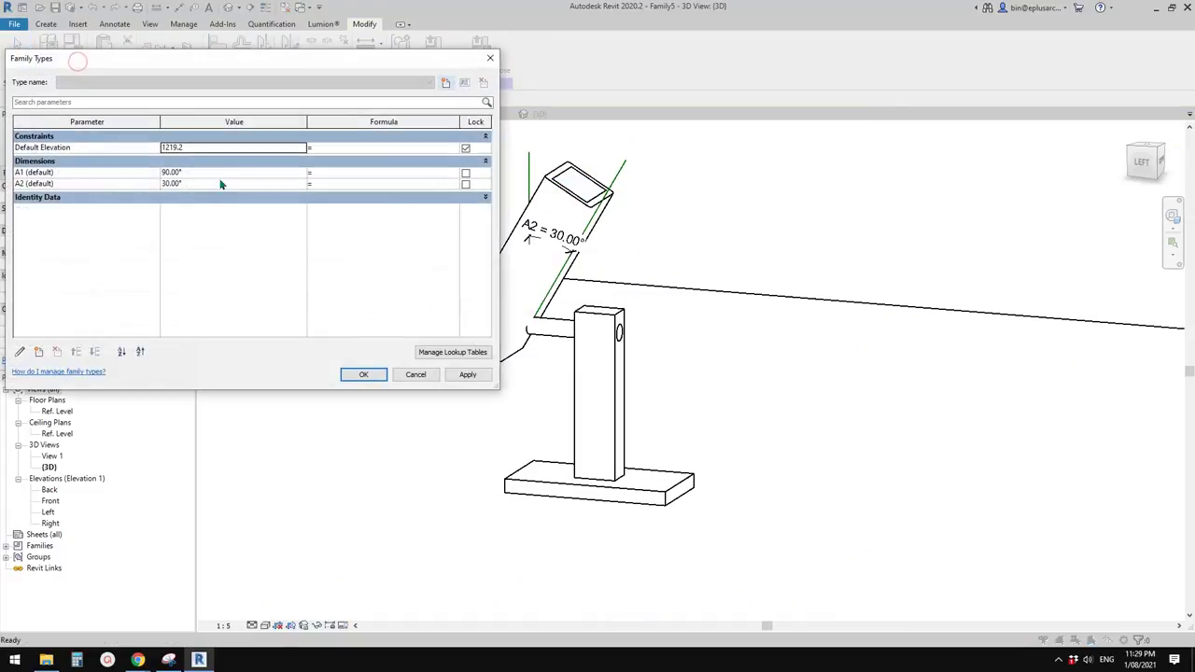
click(470, 374)
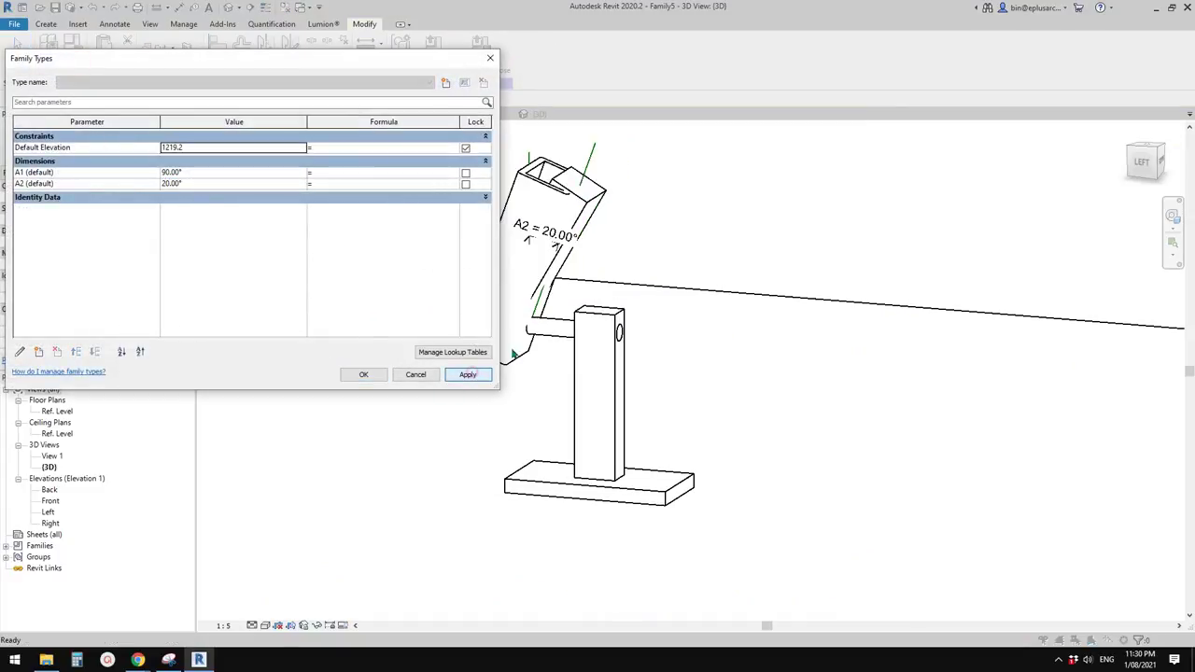
click(377, 374)
shift+middle_drag(616, 285, 590, 316)
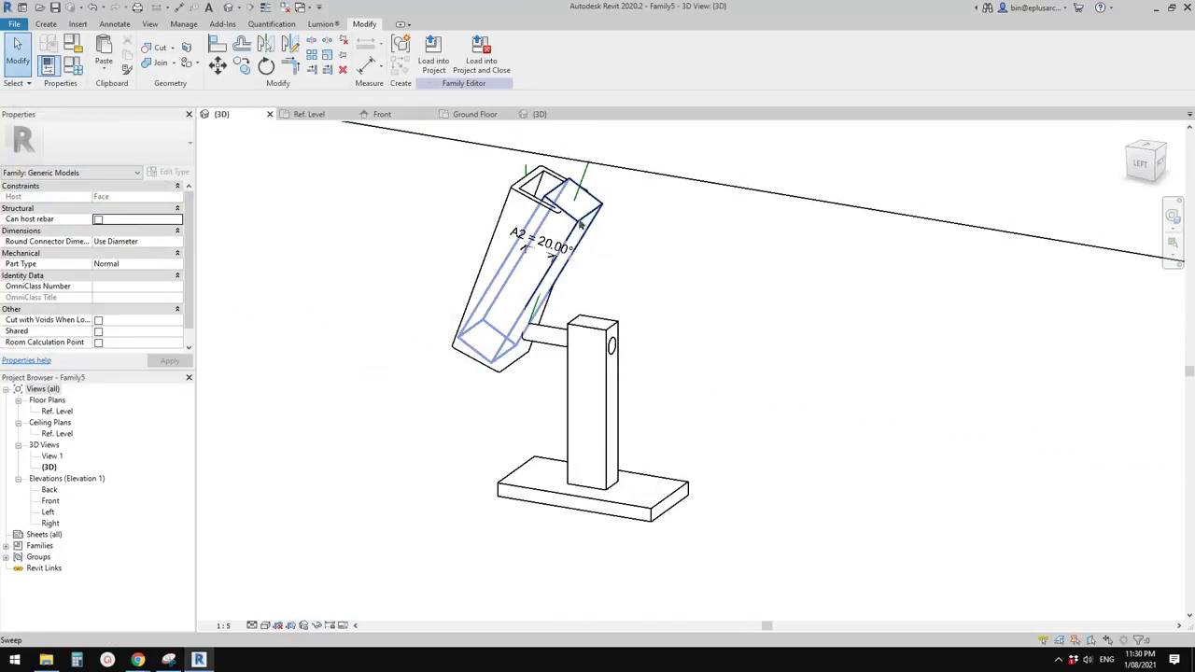
Inspect the inner solid's alignment with the hollow box, and undo the A2 change
scroll(581, 224, up, 2)
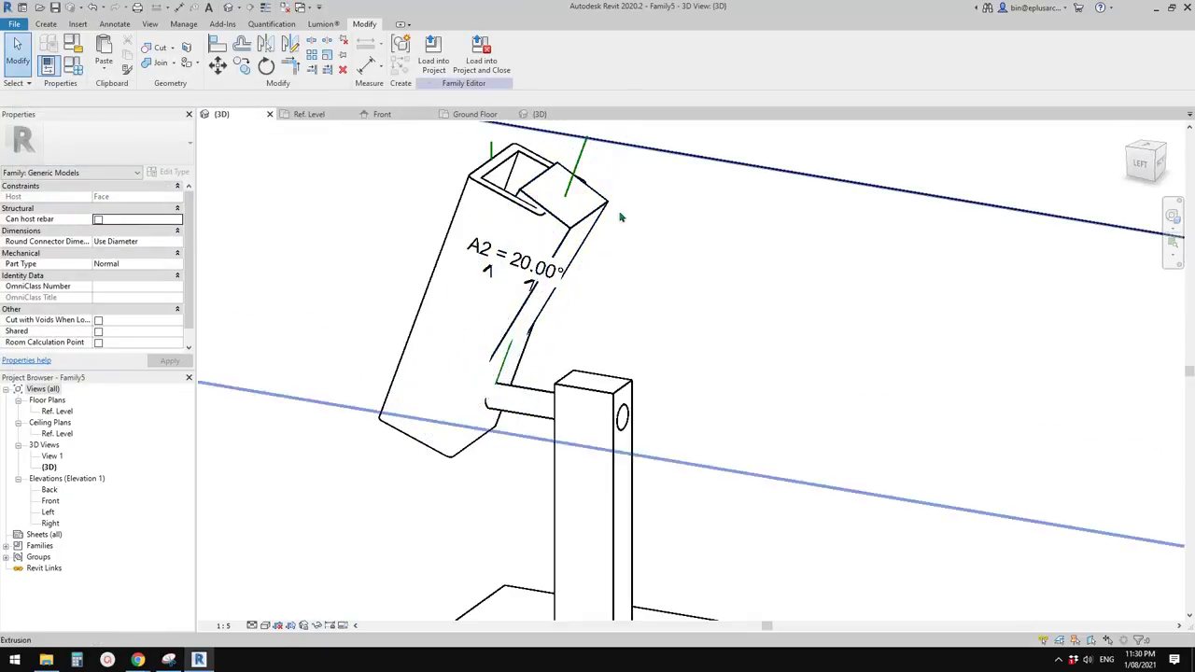
click(610, 219)
scroll(585, 267, down, 1)
shift+middle_drag(584, 267, 575, 278)
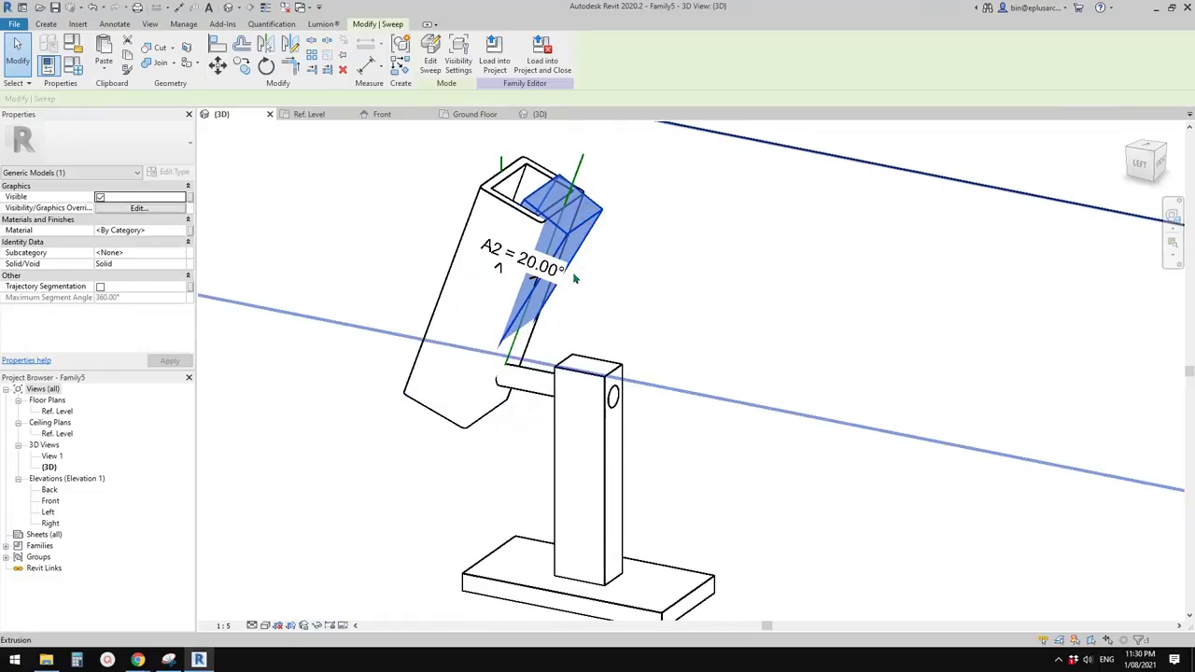
key(ctrl+z)
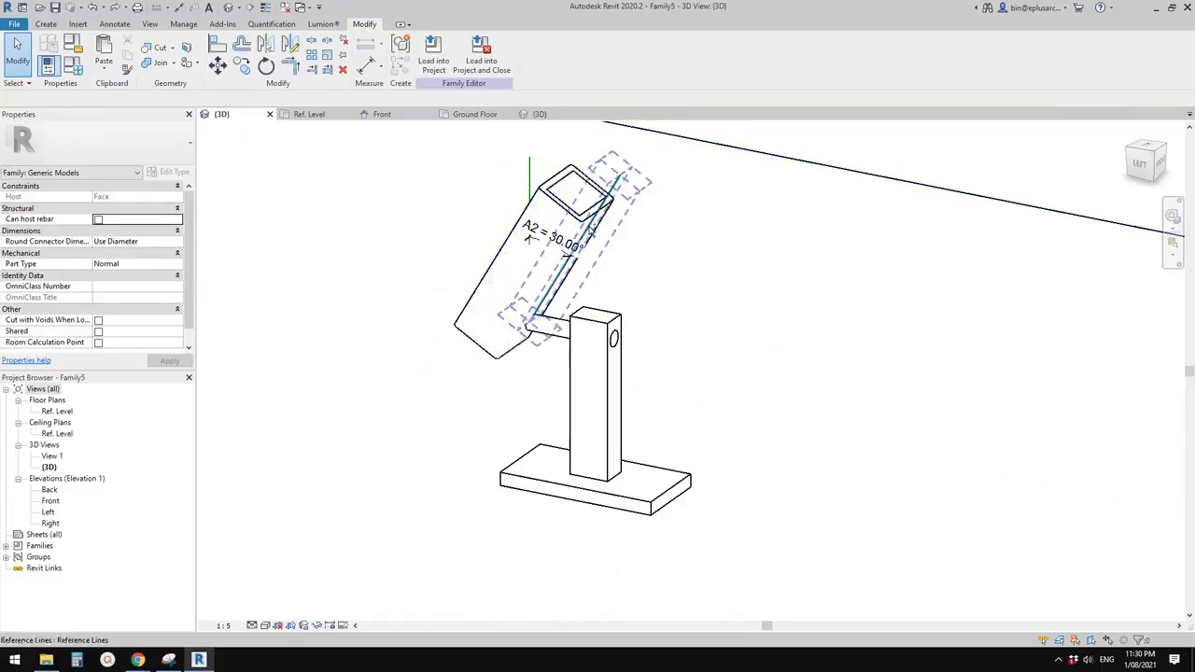
Reopen the inner solid's sweep path, delete the old path line and pick the tilted reference line instead
scroll(581, 200, up, 1)
click(582, 194)
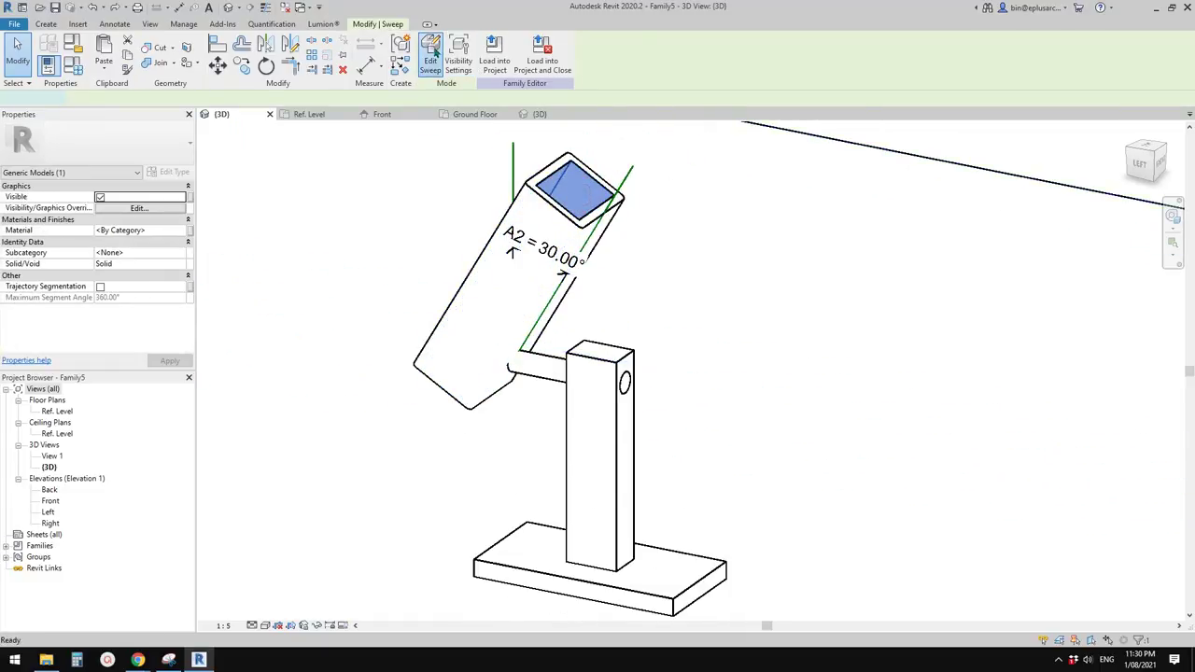
click(430, 60)
shift+middle_drag(602, 256, 551, 299)
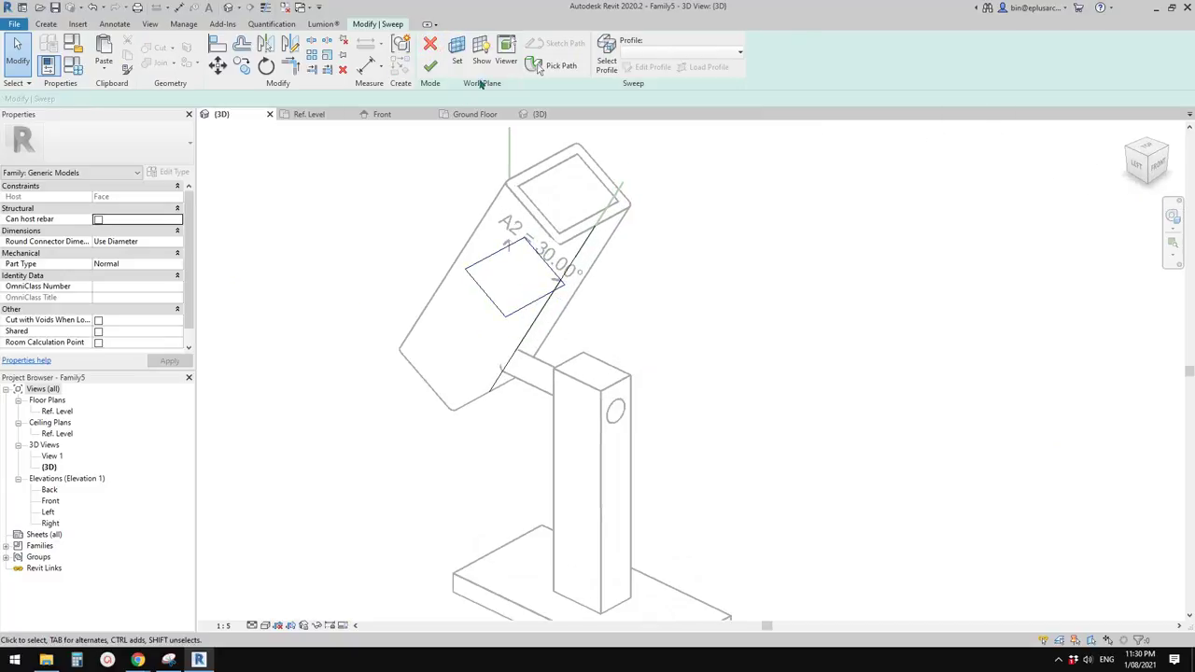
click(561, 67)
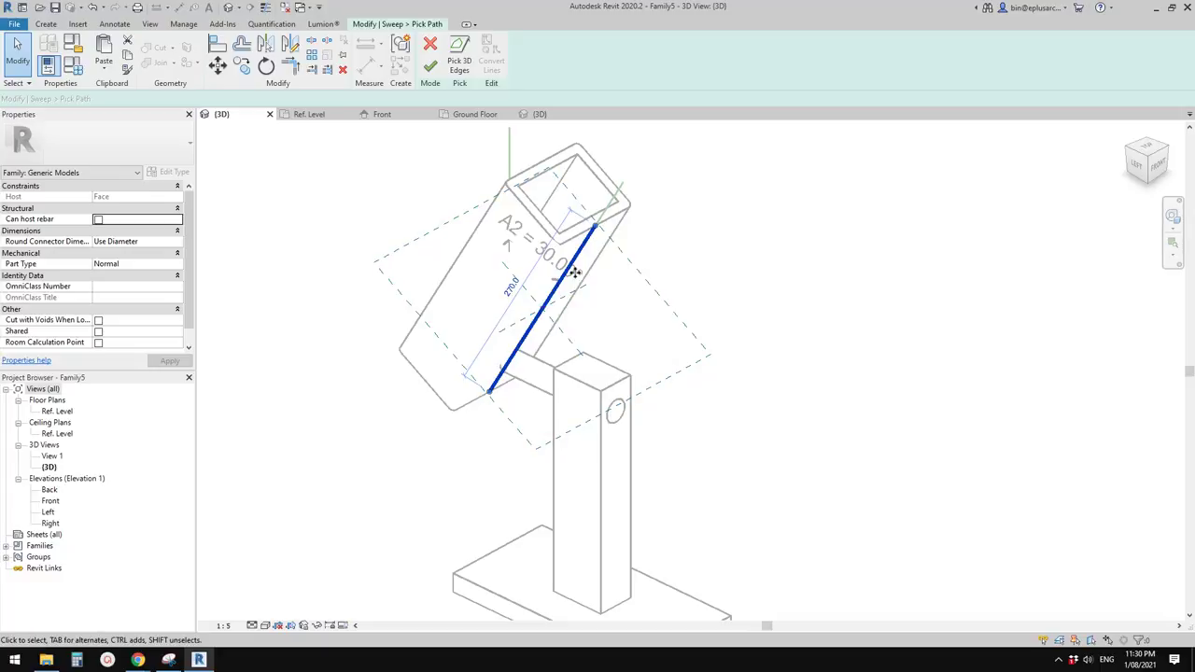
click(575, 271)
shift+middle_drag(574, 271, 573, 299)
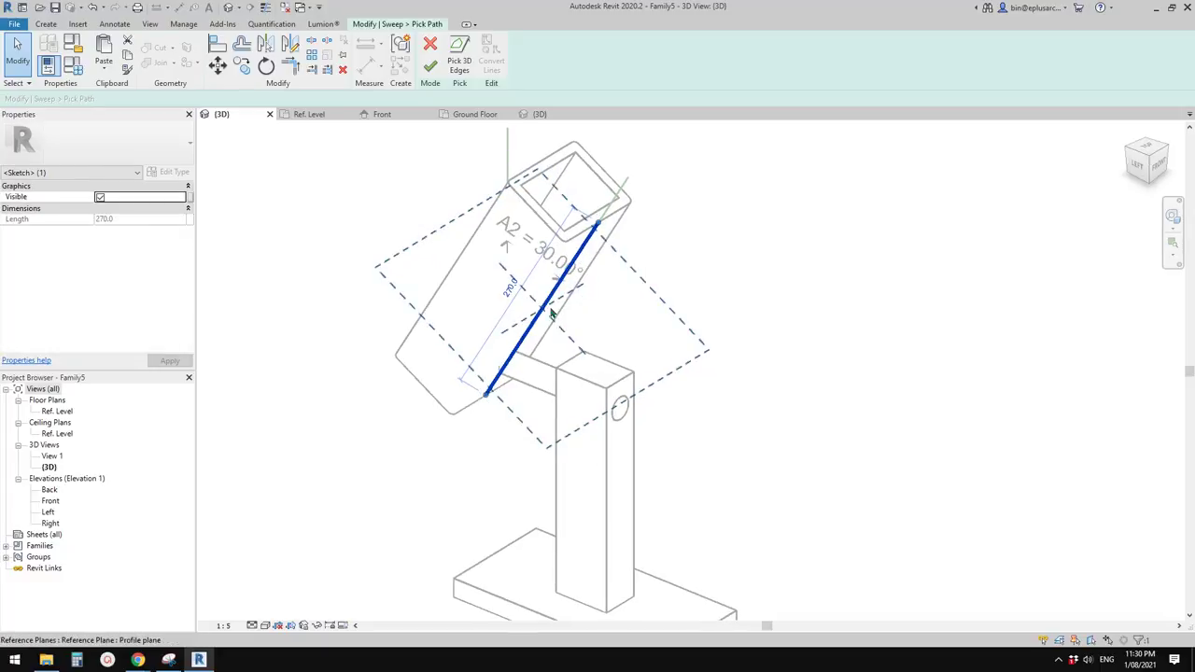
key(Escape)
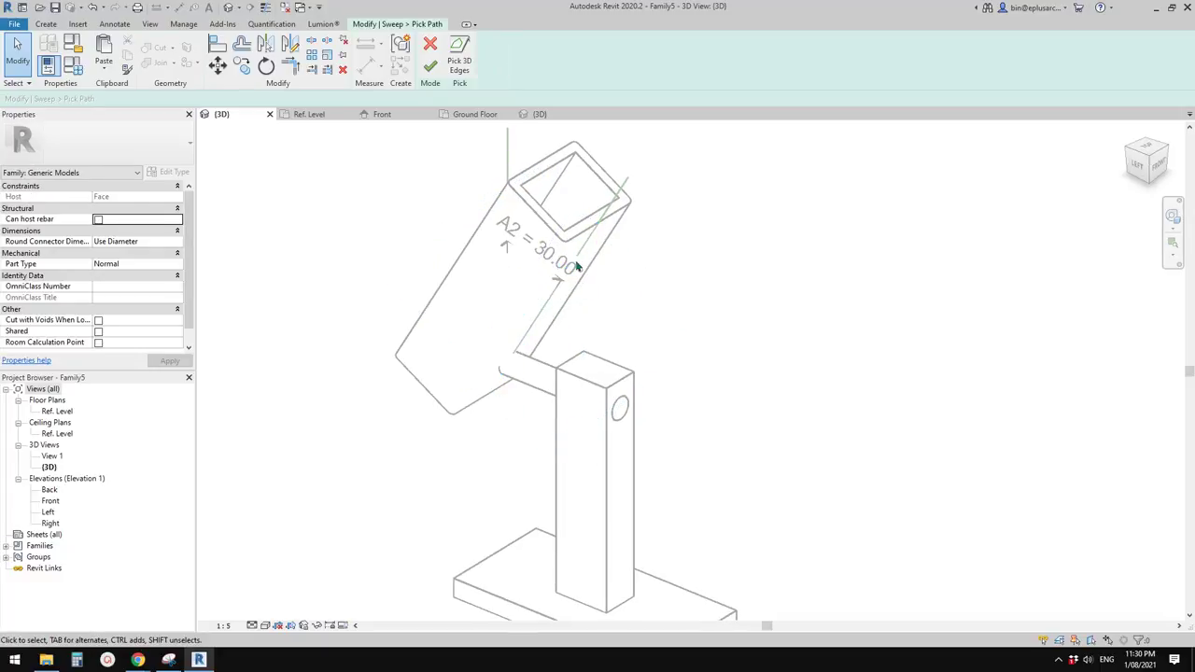
click(446, 67)
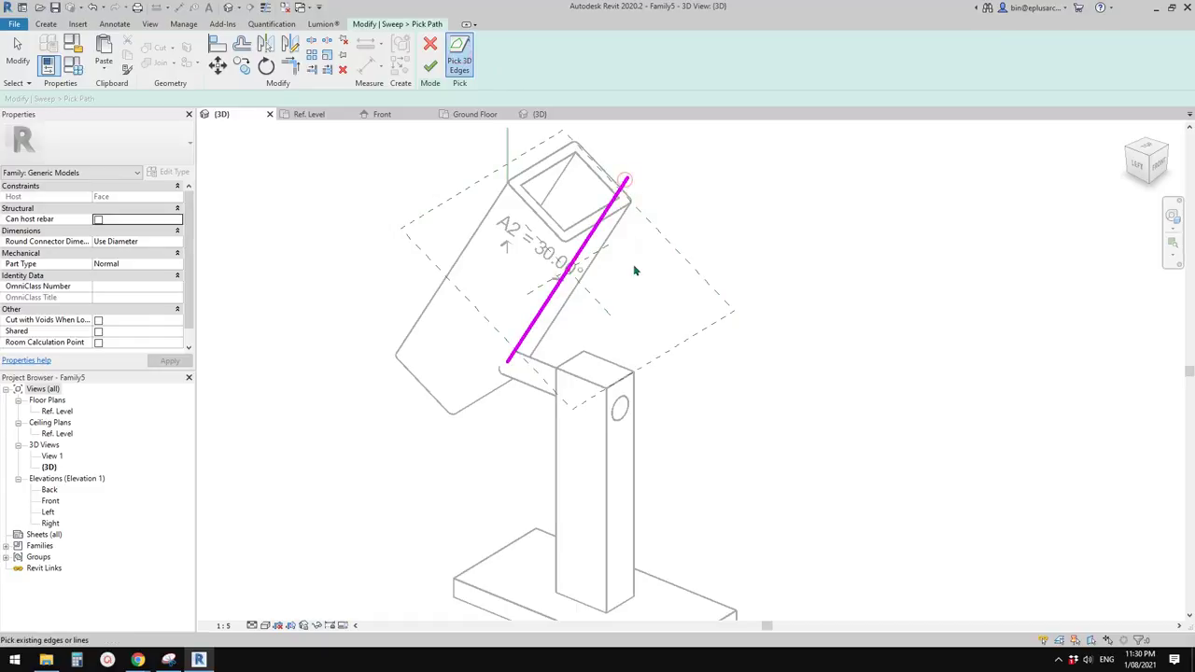
key(Escape)
Adjust both ends of the inner solid's path line to give it a length of about 267 mm
shift+middle_drag(630, 256, 629, 184)
click(620, 164)
drag(635, 134, 635, 140)
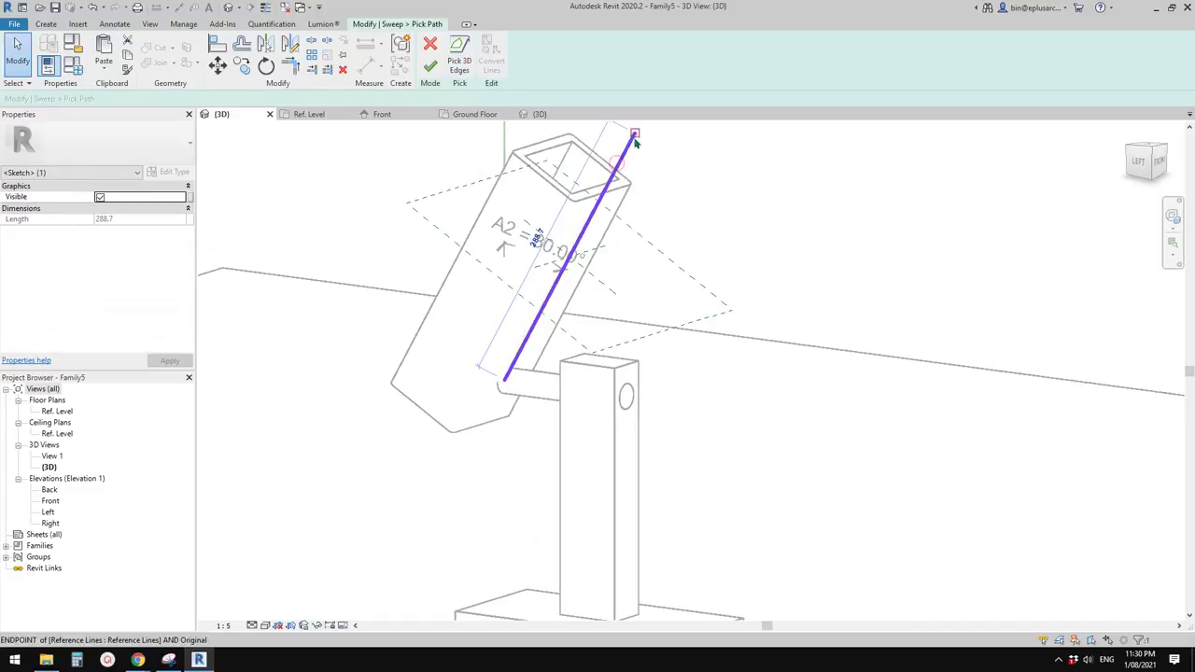
drag(605, 189, 603, 194)
drag(505, 380, 480, 425)
scroll(597, 211, up, 5)
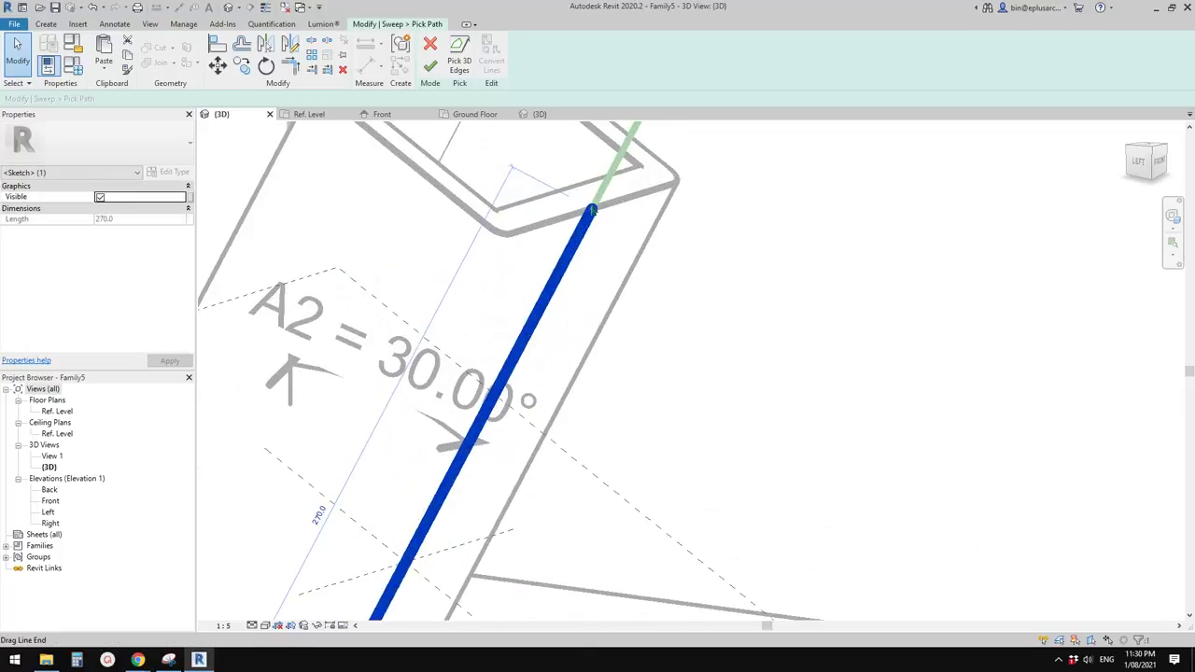
drag(592, 210, 589, 216)
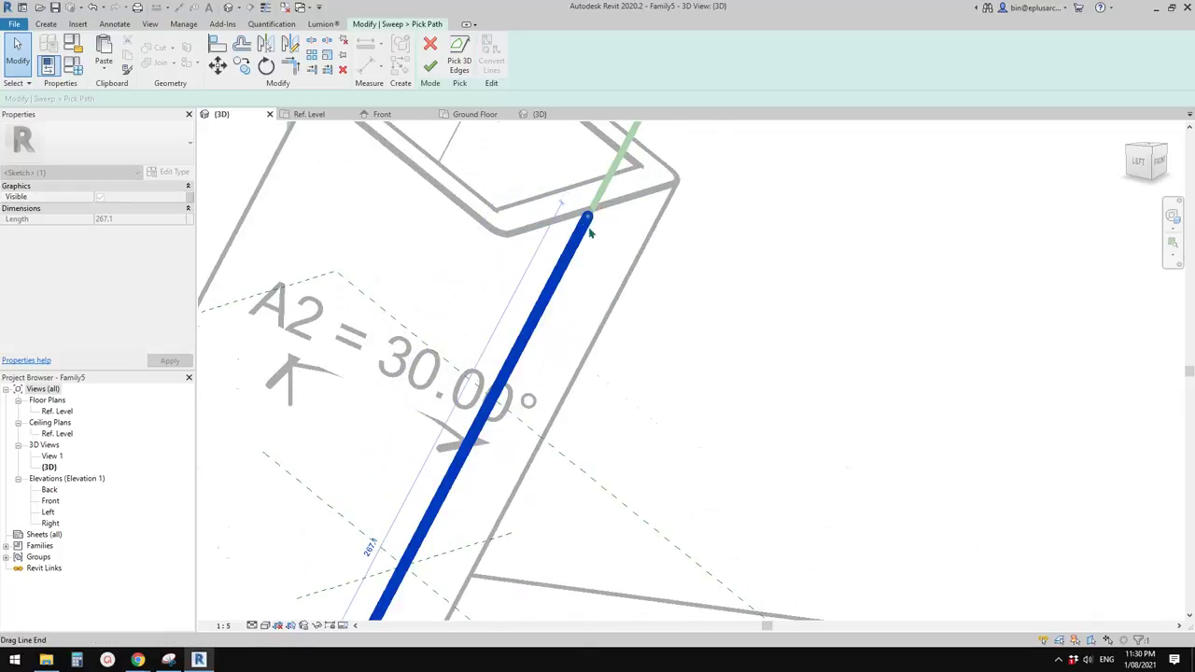
Finish the path and the sweep, and check the inner solid's fit inside the hollow box
scroll(589, 232, down, 3)
shift+middle_drag(542, 178, 529, 183)
click(430, 64)
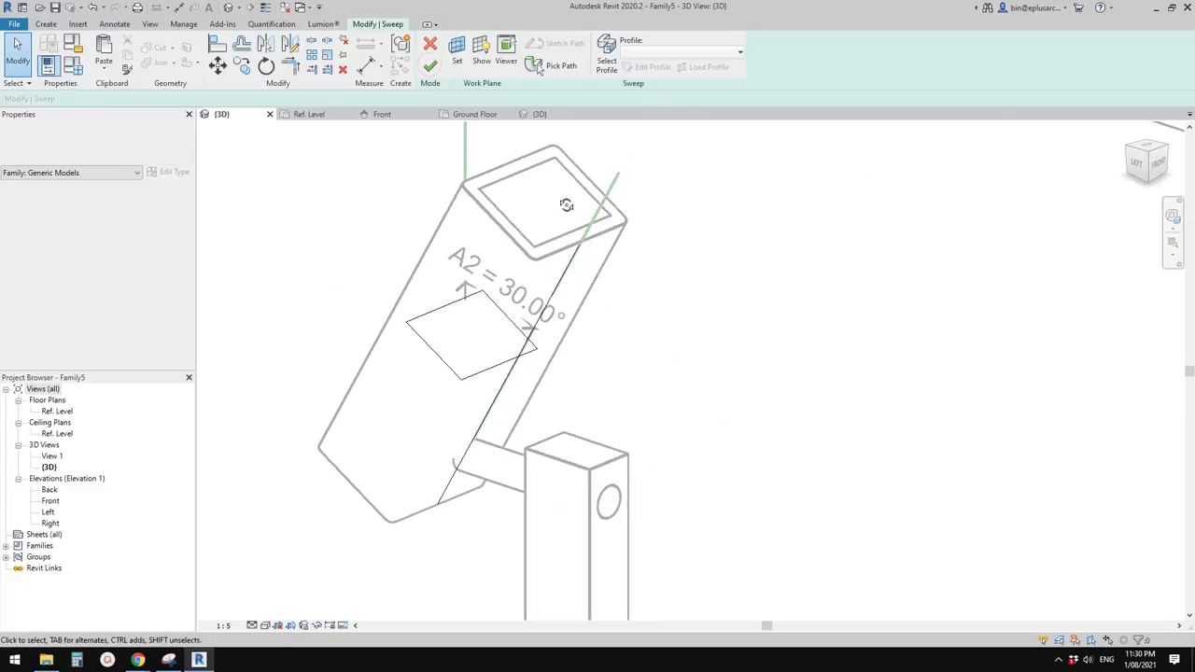
shift+middle_drag(644, 206, 569, 229)
scroll(569, 229, up, 2)
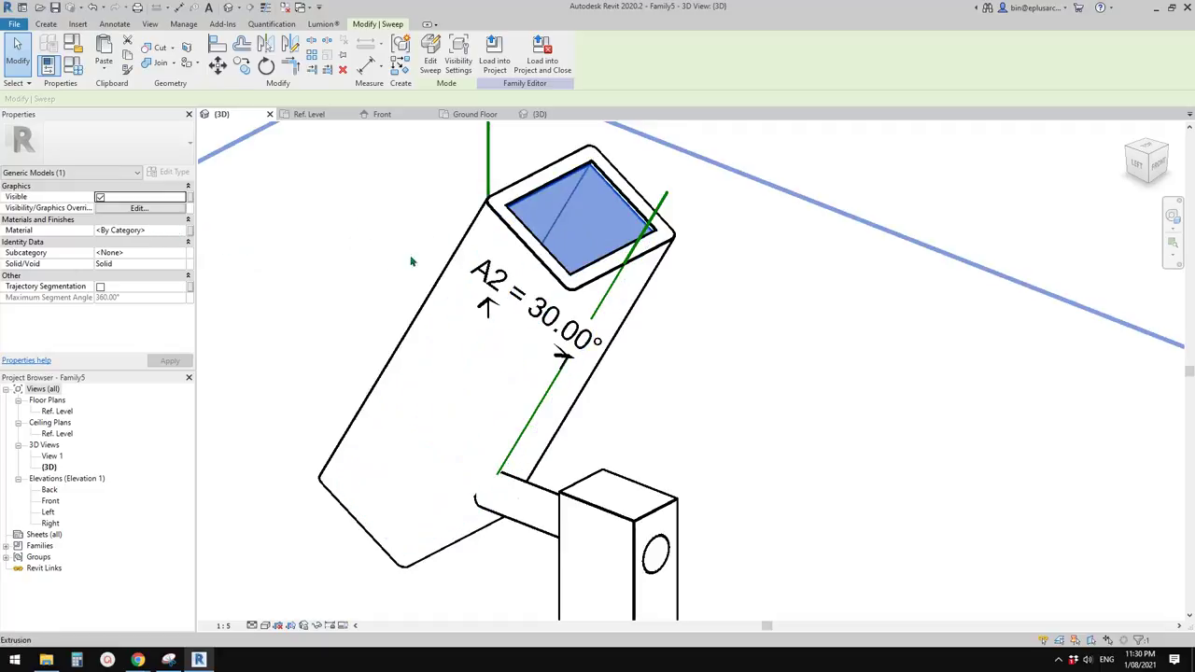
key(Escape)
Switch the 3D view to the shaded visual style
scroll(591, 255, down, 3)
mouse_move(672, 288)
shift+middle_down()
mouse_move(619, 315)
mouse_move(642, 298)
mouse_move(419, 309)
mouse_move(702, 297)
mouse_move(701, 275)
shift+middle_up()
key(s)
key(d)
Test the head's rotation by applying an A1 value of 45°, and restore it to 90°
click(71, 66)
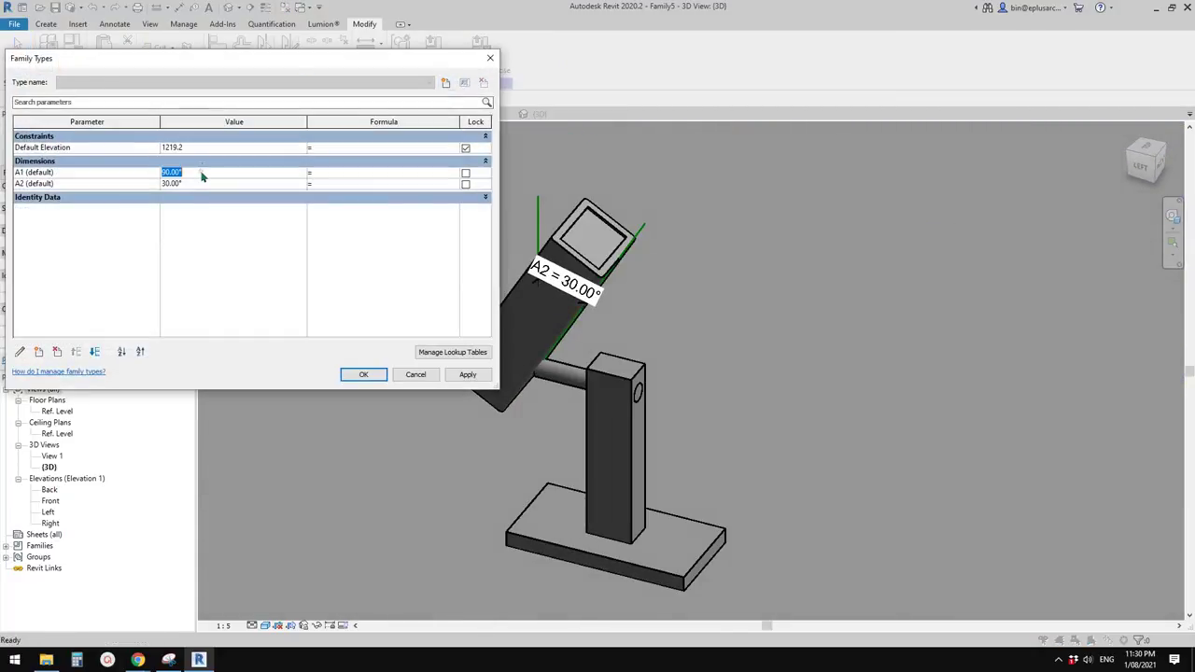
text(45)
click(481, 375)
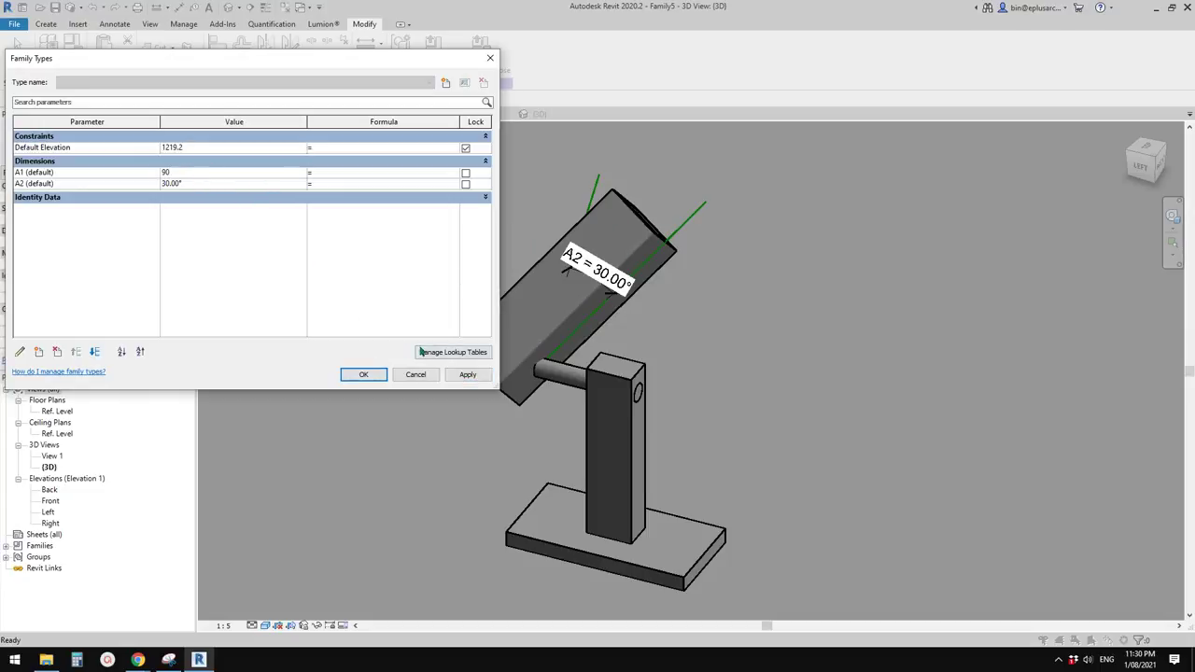
text(90)
click(467, 375)
click(363, 374)
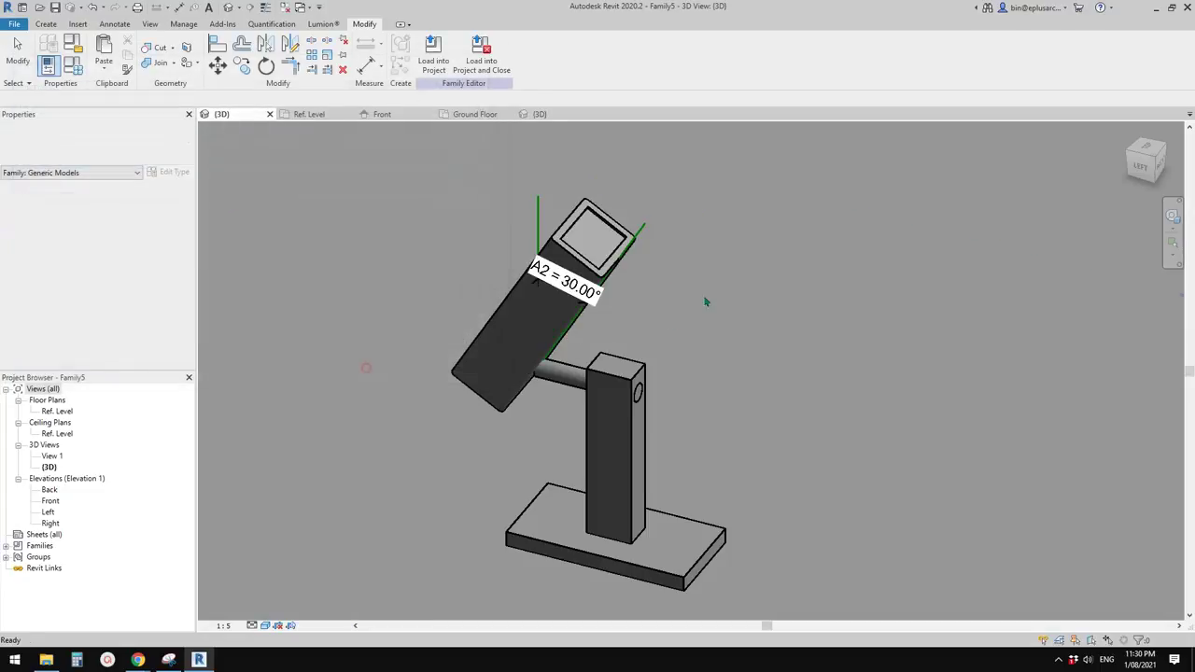
Start a solid sweep and pick the slanted reference line controlled by A2 as its path
mouse_move(523, 299)
shift+middle_down()
mouse_move(764, 237)
mouse_move(666, 312)
mouse_move(730, 318)
mouse_move(499, 335)
mouse_move(467, 318)
shift+middle_up()
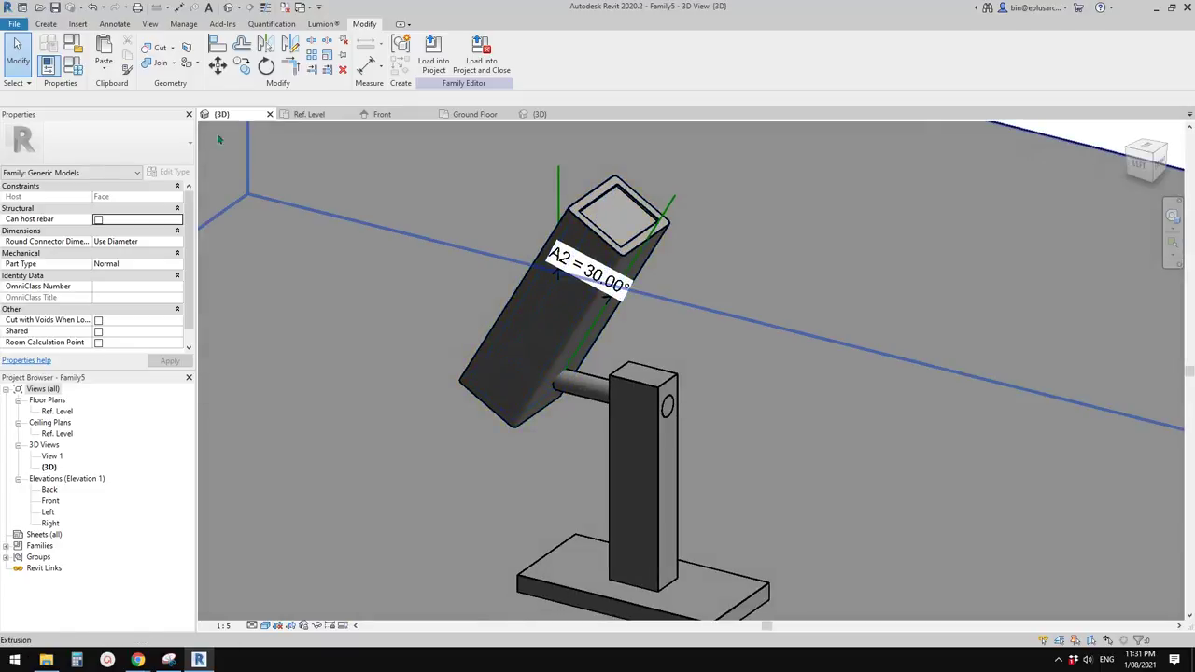
click(54, 25)
click(190, 56)
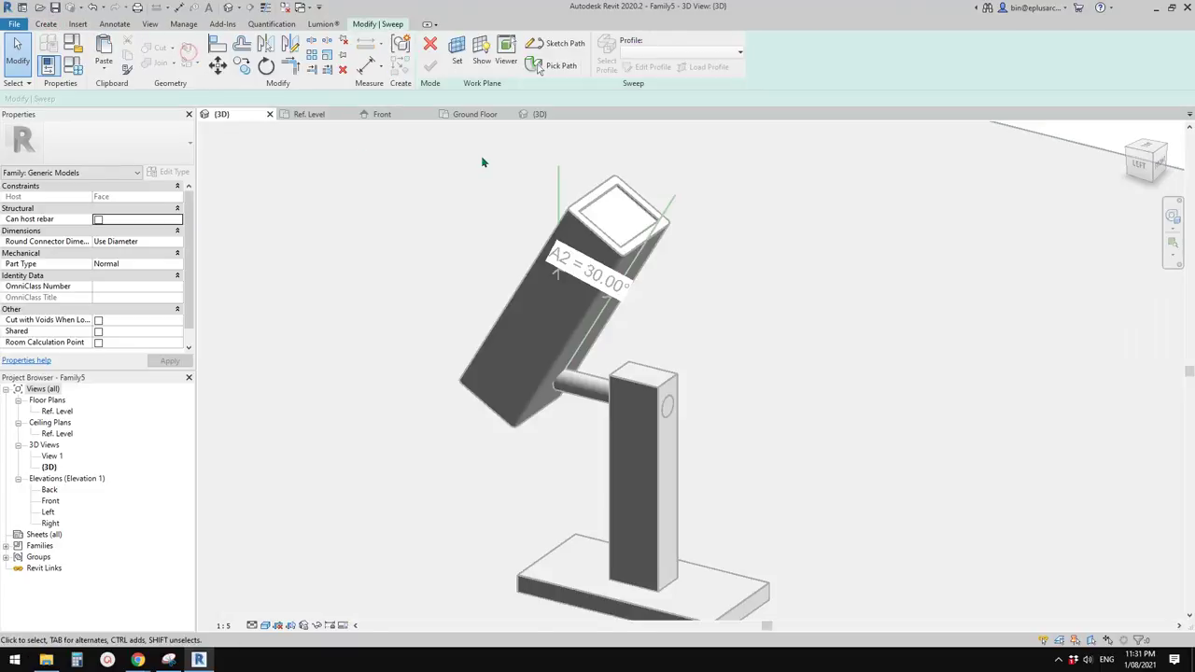
click(539, 67)
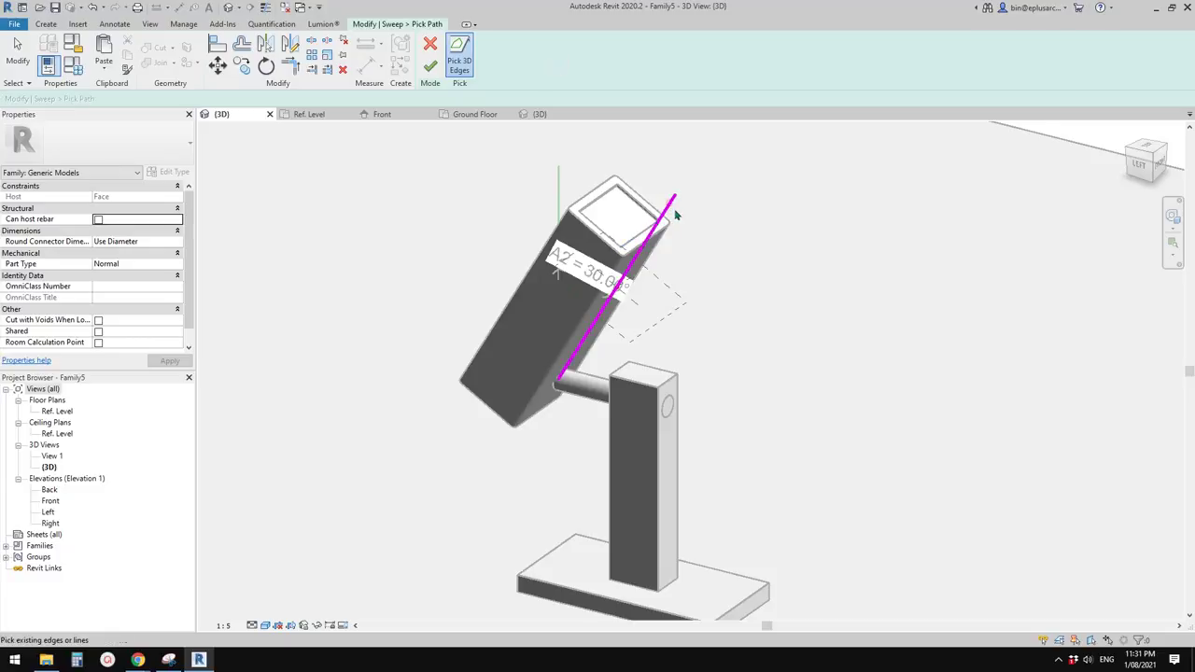
middle_drag(713, 231, 692, 133)
key(Escape)
Shorten the upper end of the path line to a length of 250 mm, extend its lower end beyond the arm joint, and finish the path
click(657, 186)
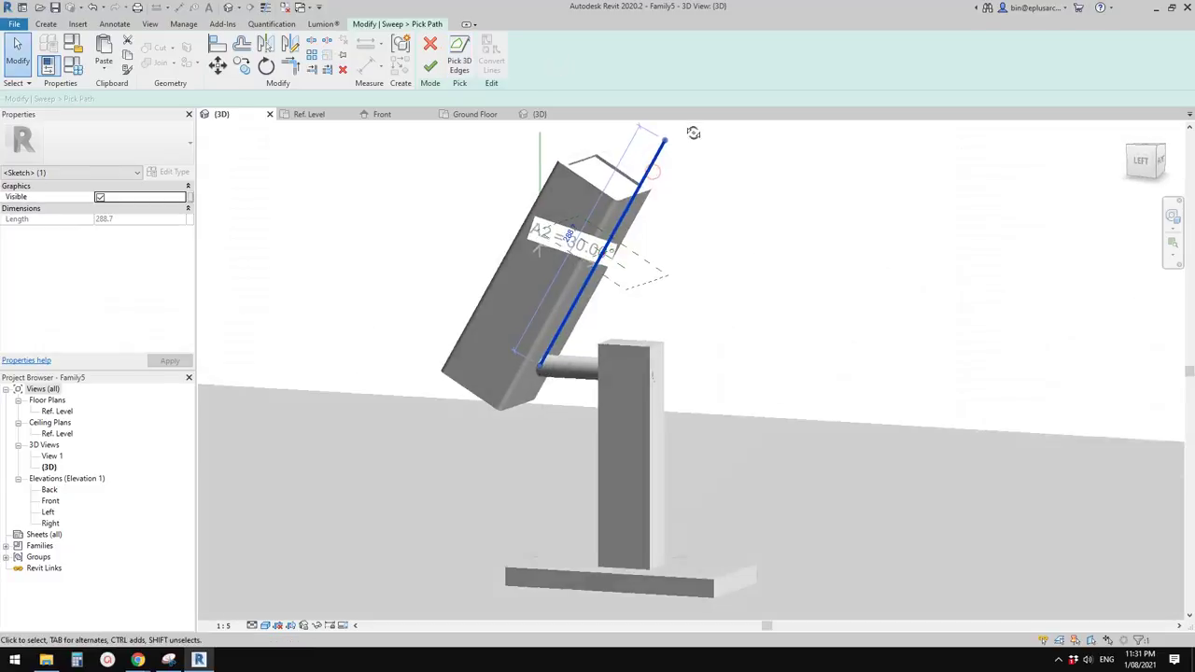
drag(665, 140, 648, 170)
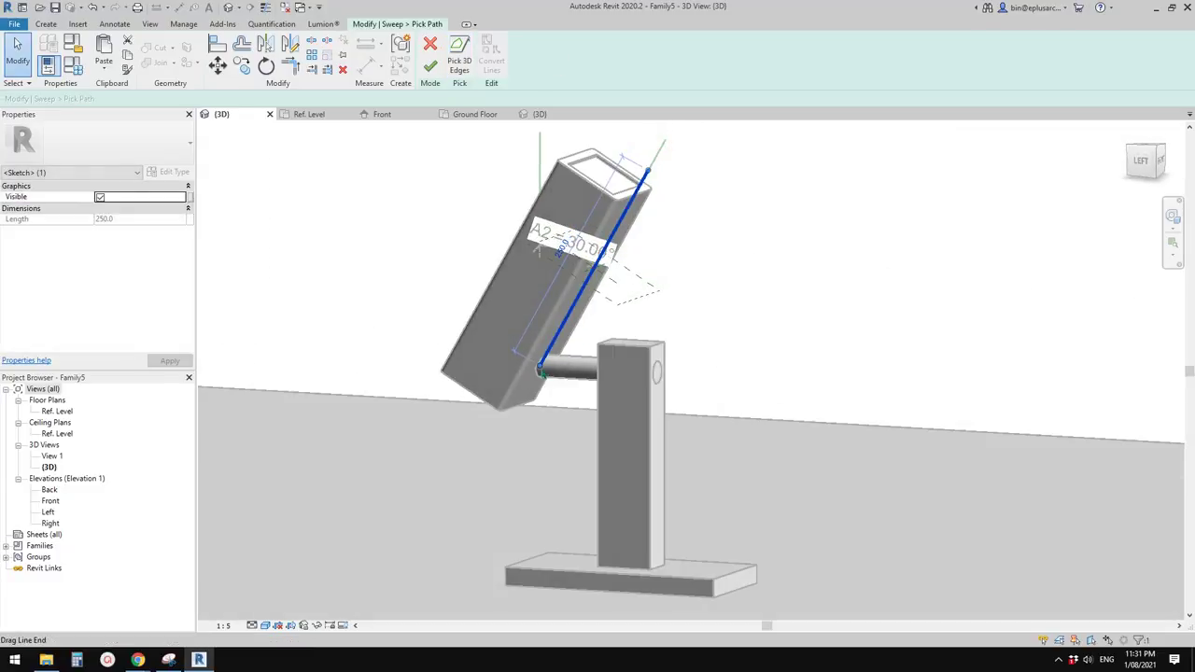
drag(539, 370, 515, 409)
mouse_move(515, 409)
shift+middle_down()
mouse_move(645, 259)
mouse_move(637, 197)
mouse_move(571, 308)
mouse_move(458, 297)
mouse_move(449, 187)
shift+middle_up()
click(638, 193)
click(431, 65)
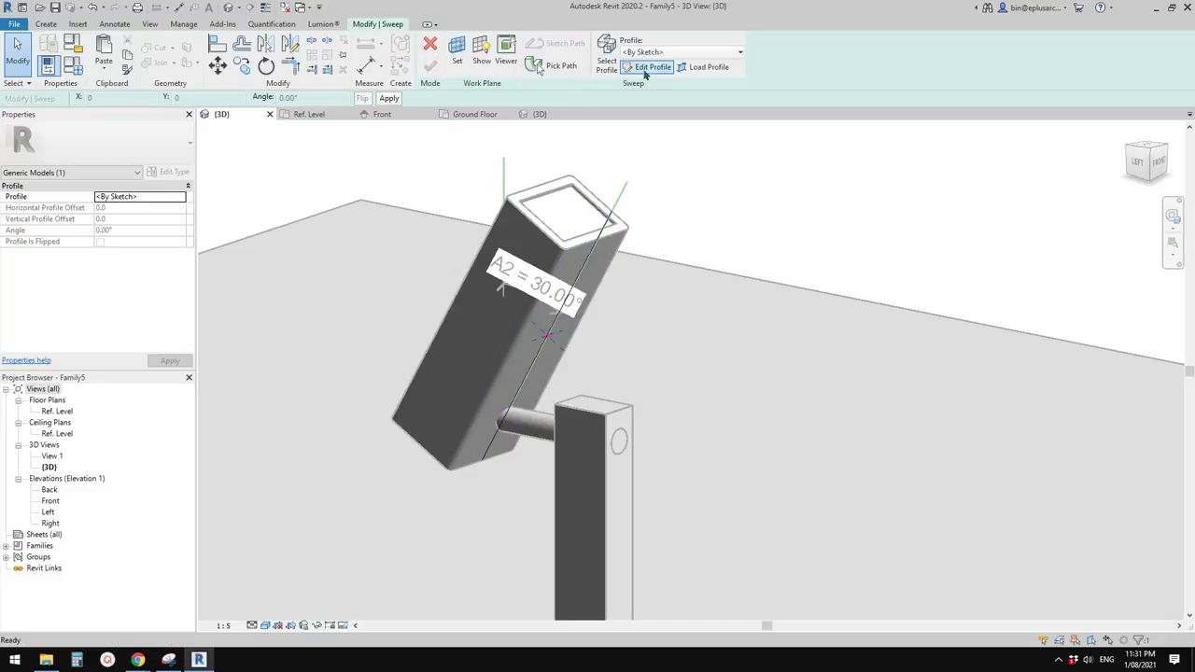
Edit the sweep's profile and trace the full rounded outer outline of the lamp head
click(645, 74)
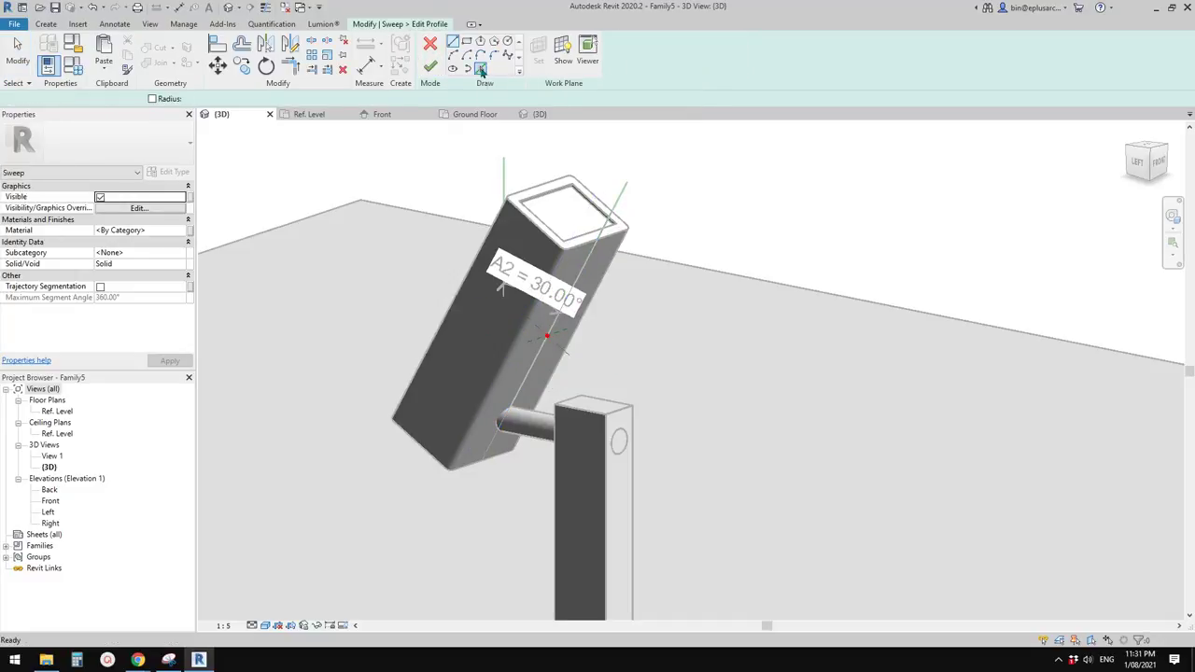
shift+middle_drag(620, 140, 504, 239)
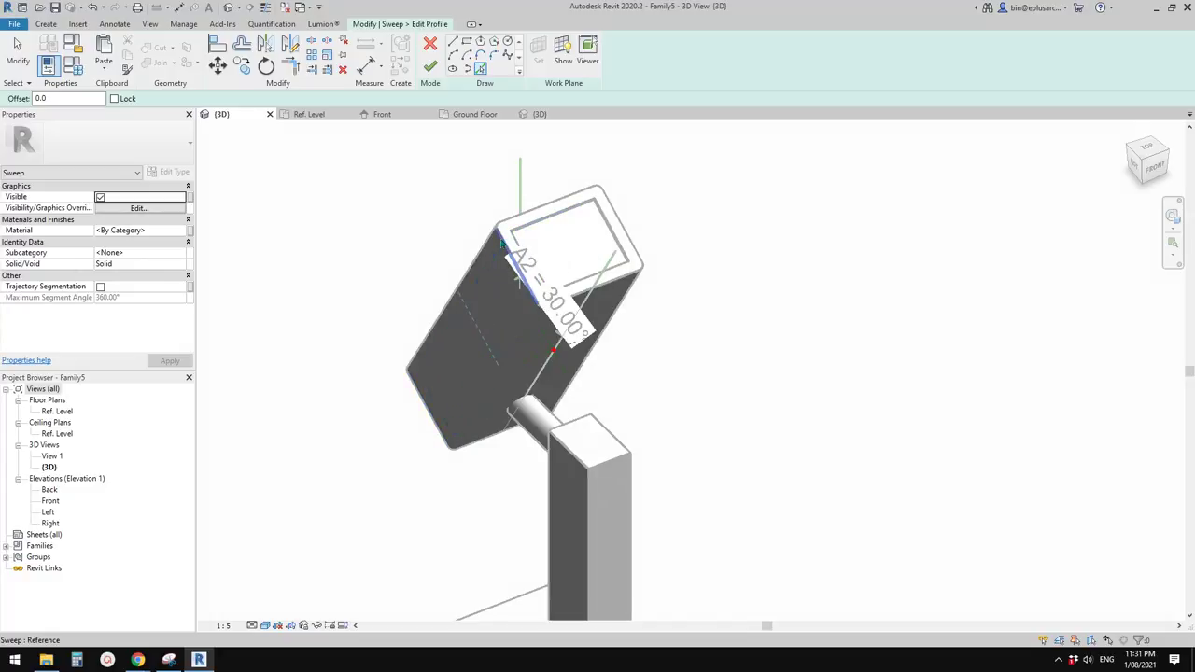
click(502, 243)
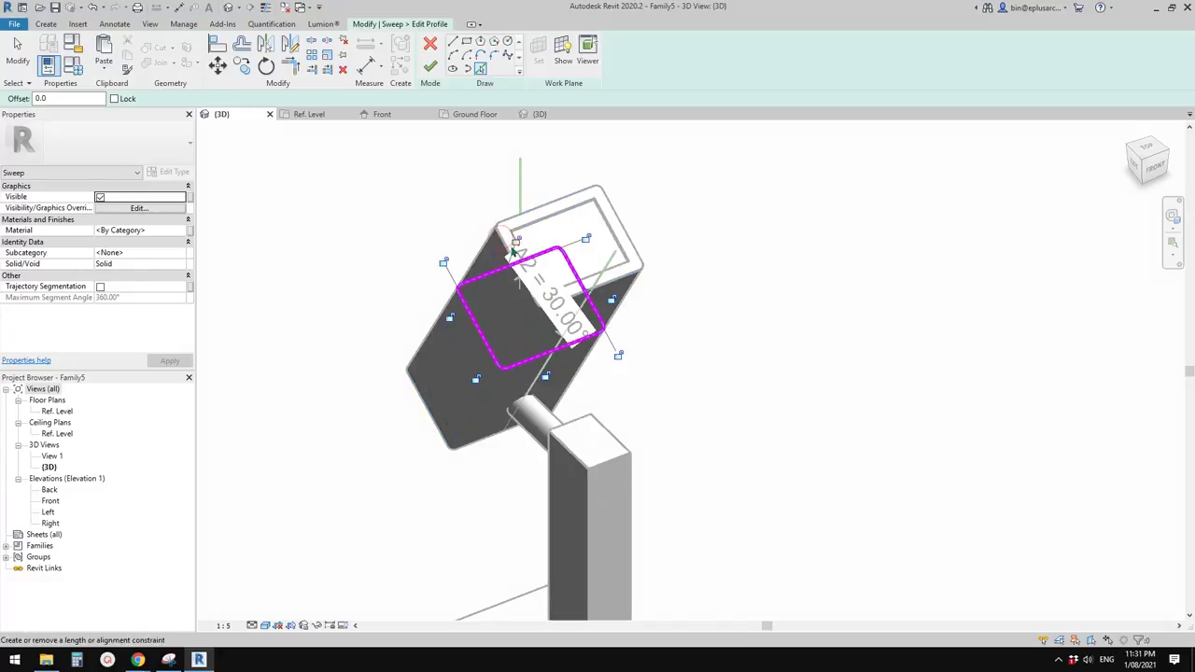
middle_drag(511, 250, 516, 245)
Offset the profile outline outward in two successive 5 mm copies and delete the original innermost loop
key(o)
key(f)
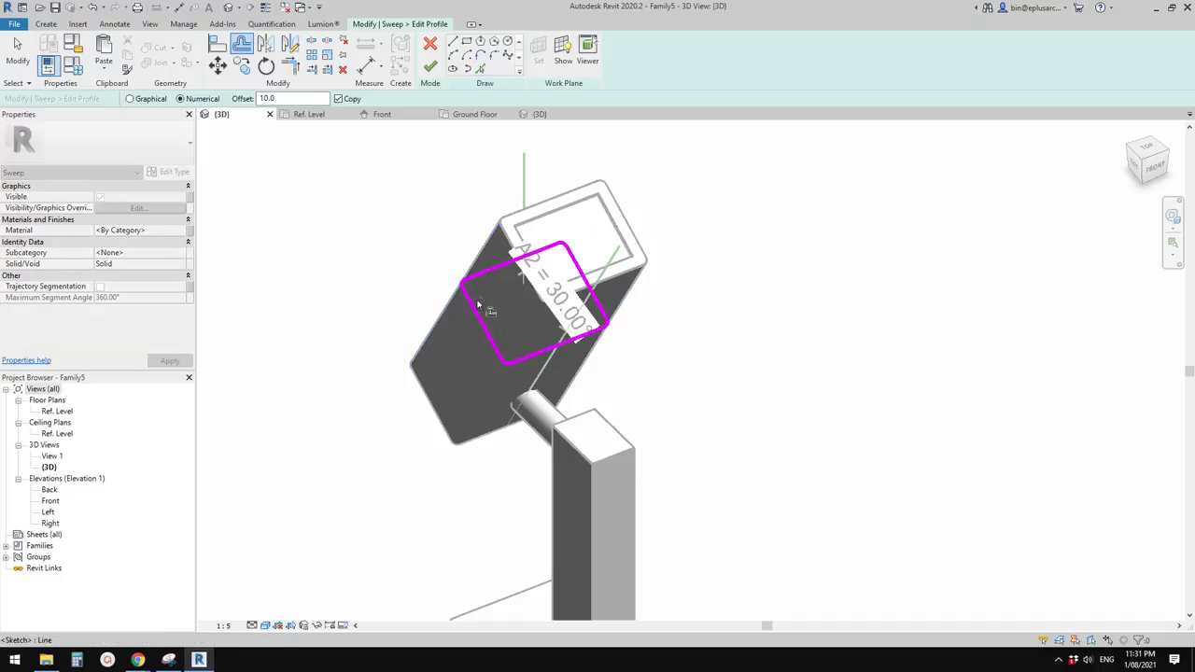
middle_drag(477, 304, 484, 297)
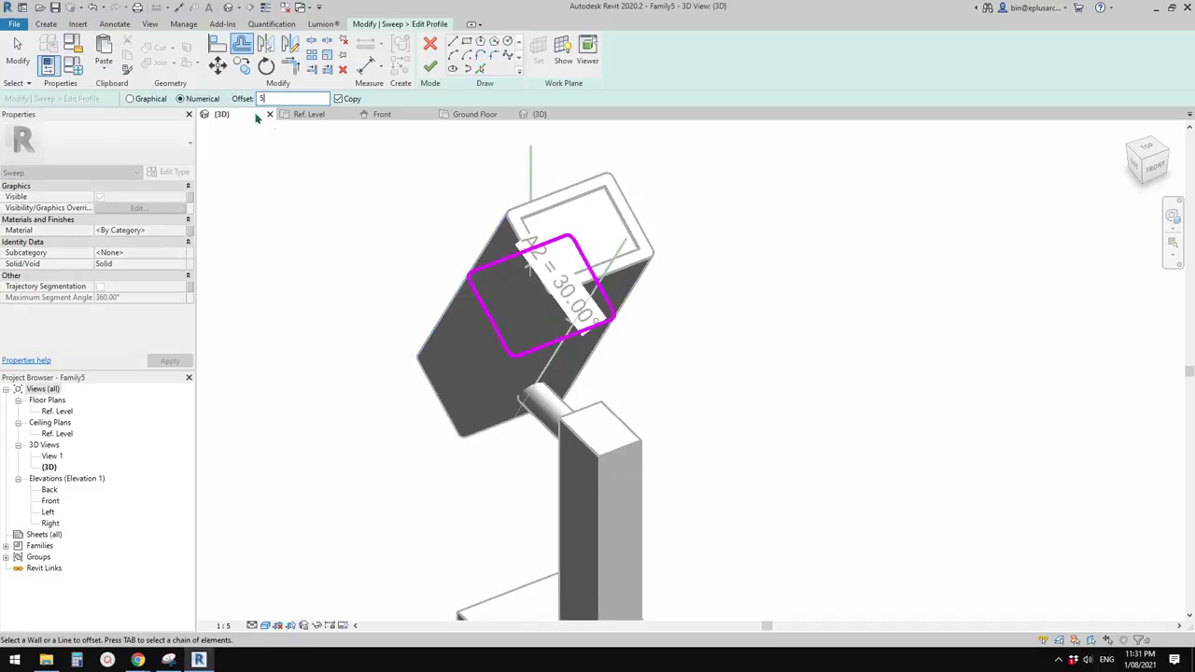
click(477, 299)
click(473, 303)
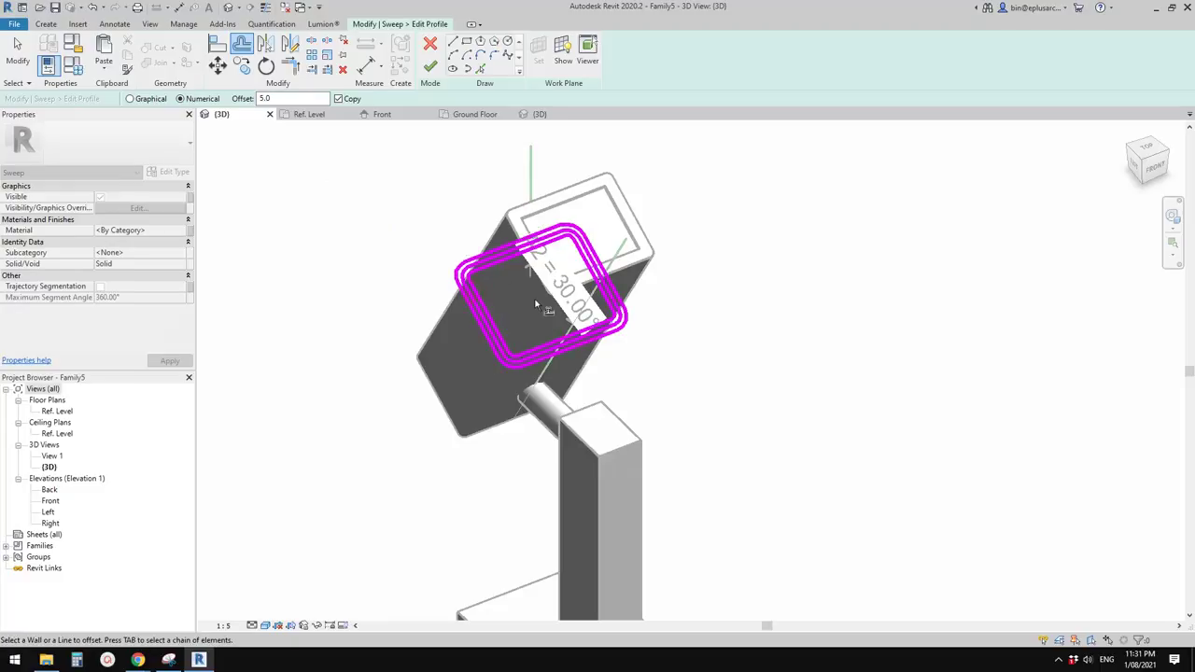
key(Escape)
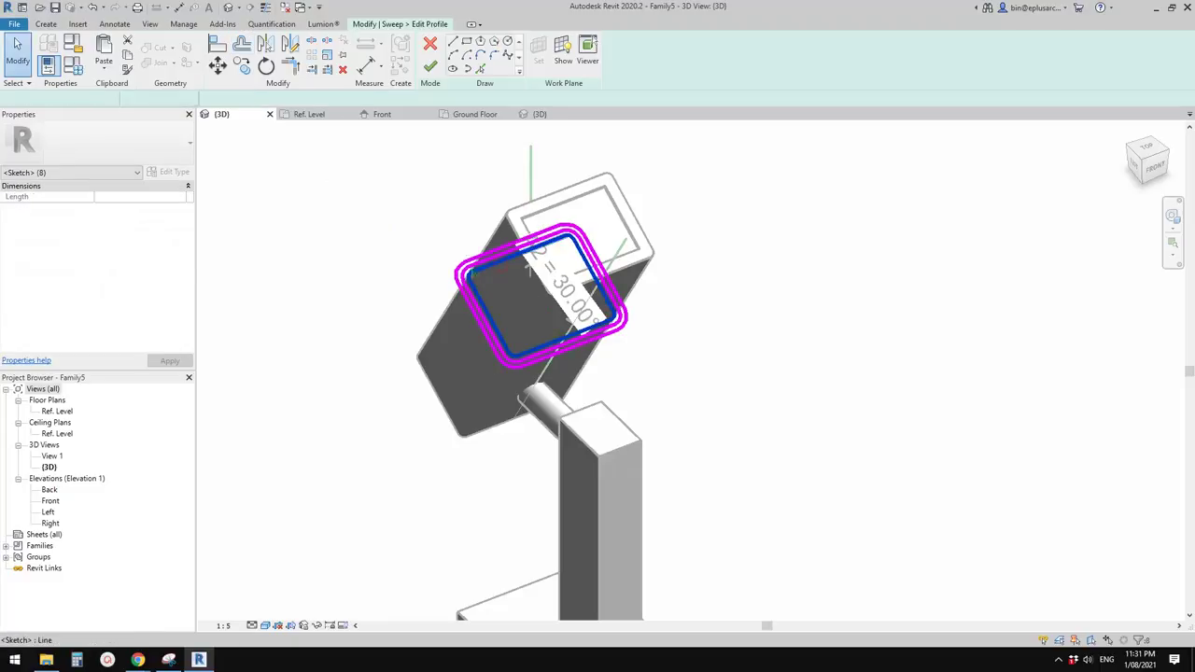
mouse_move(556, 270)
shift+middle_down()
mouse_move(566, 340)
mouse_move(568, 256)
shift+middle_up()
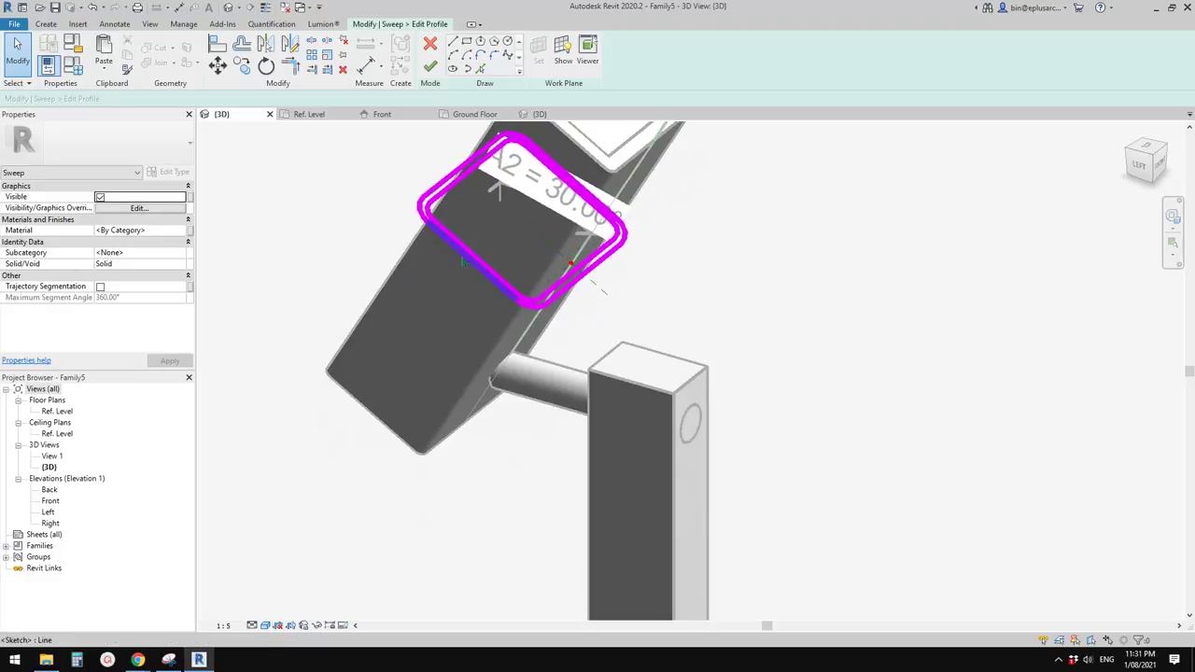
Draw short lines connecting the inner and outer profile loops at the midpoints of two opposite sides
click(453, 42)
shift+middle_drag(495, 224, 401, 345)
scroll(401, 345, up, 1)
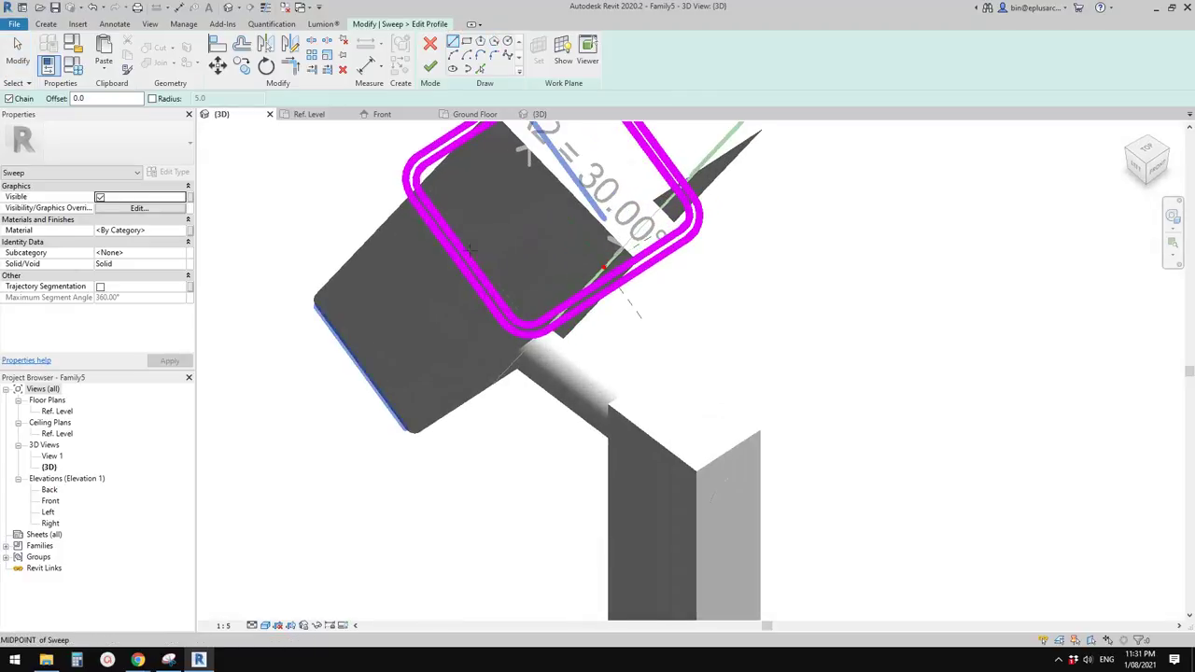
click(459, 259)
click(459, 260)
scroll(519, 268, down, 1)
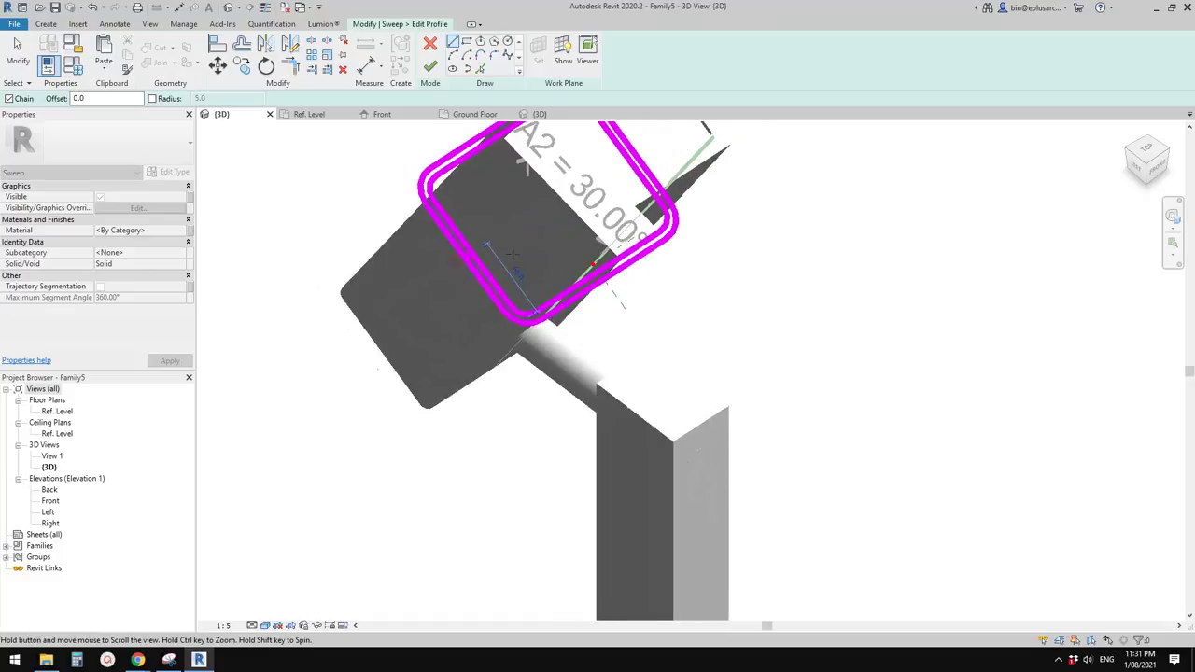
middle_drag(519, 268, 472, 341)
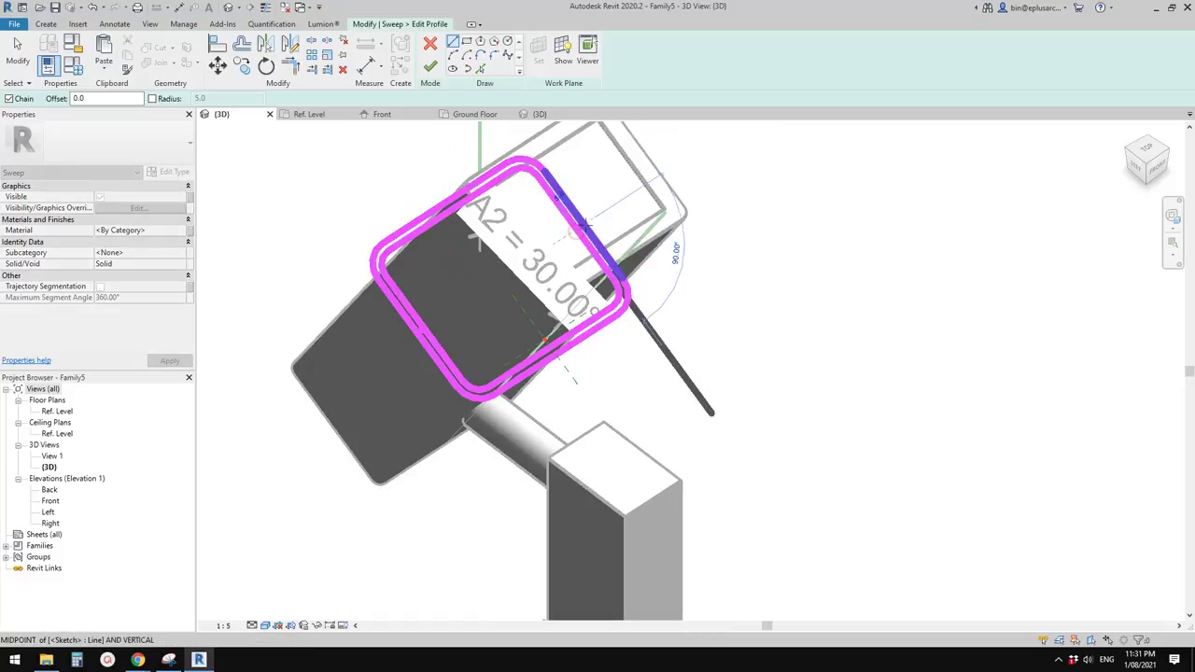
scroll(577, 238, up, 2)
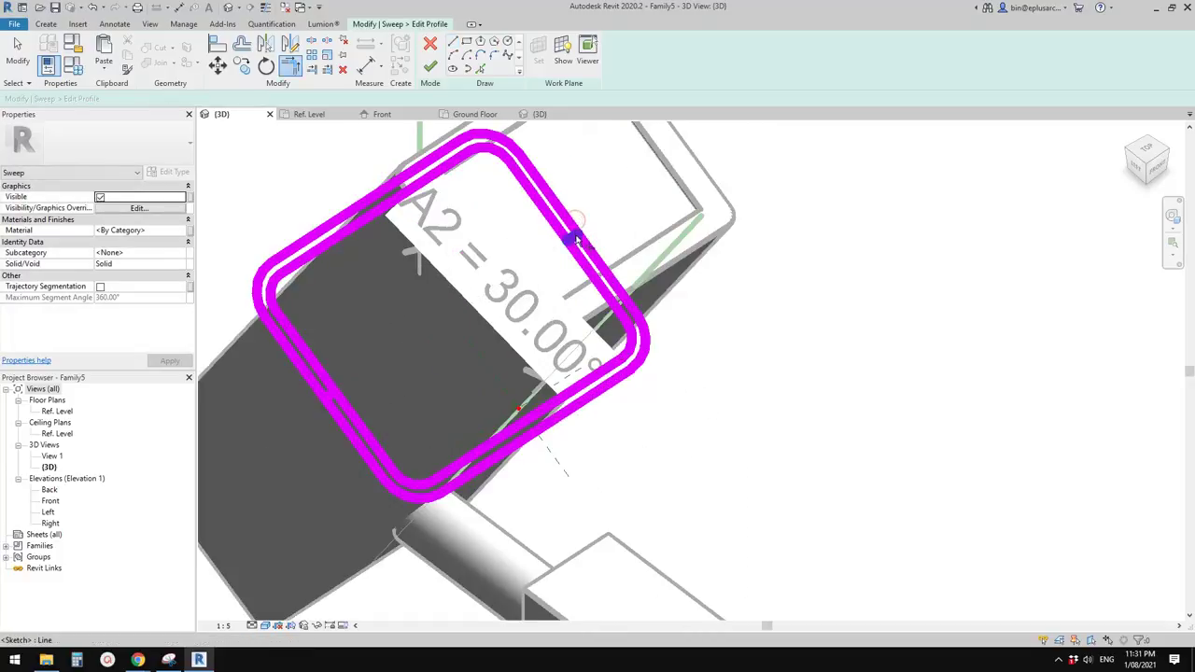
Trim both loops to the connecting lines and delete the half beside the arm, leaving a U-shaped profile
click(573, 239)
middle_drag(505, 325, 533, 305)
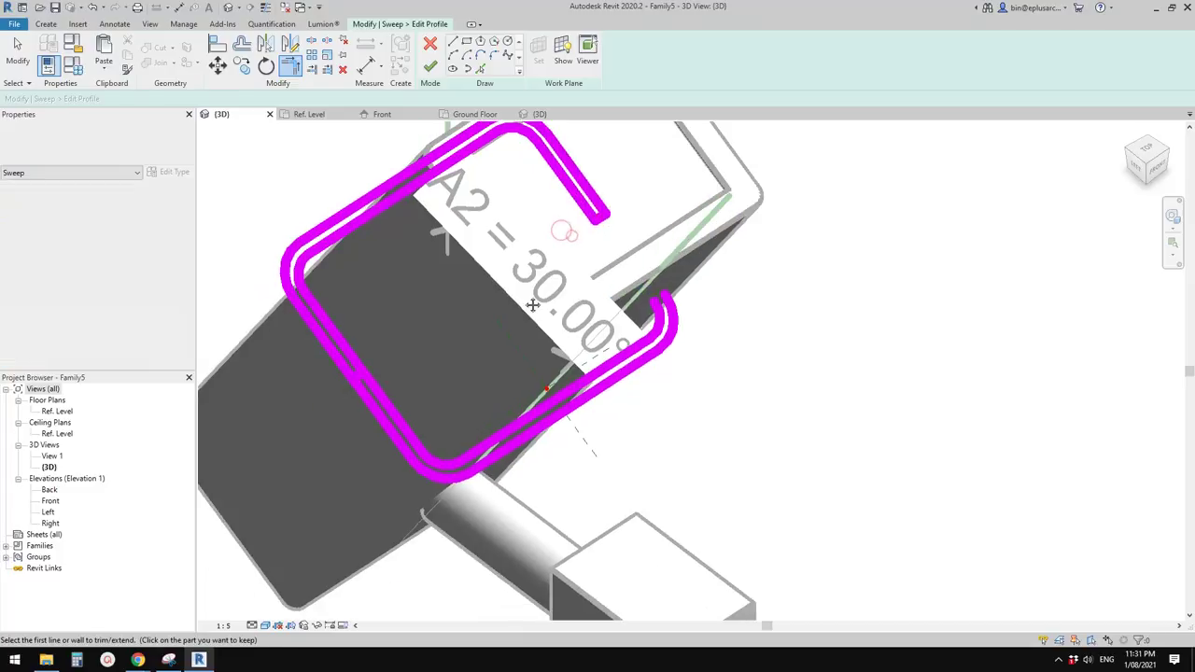
click(355, 375)
scroll(367, 380, down, 2)
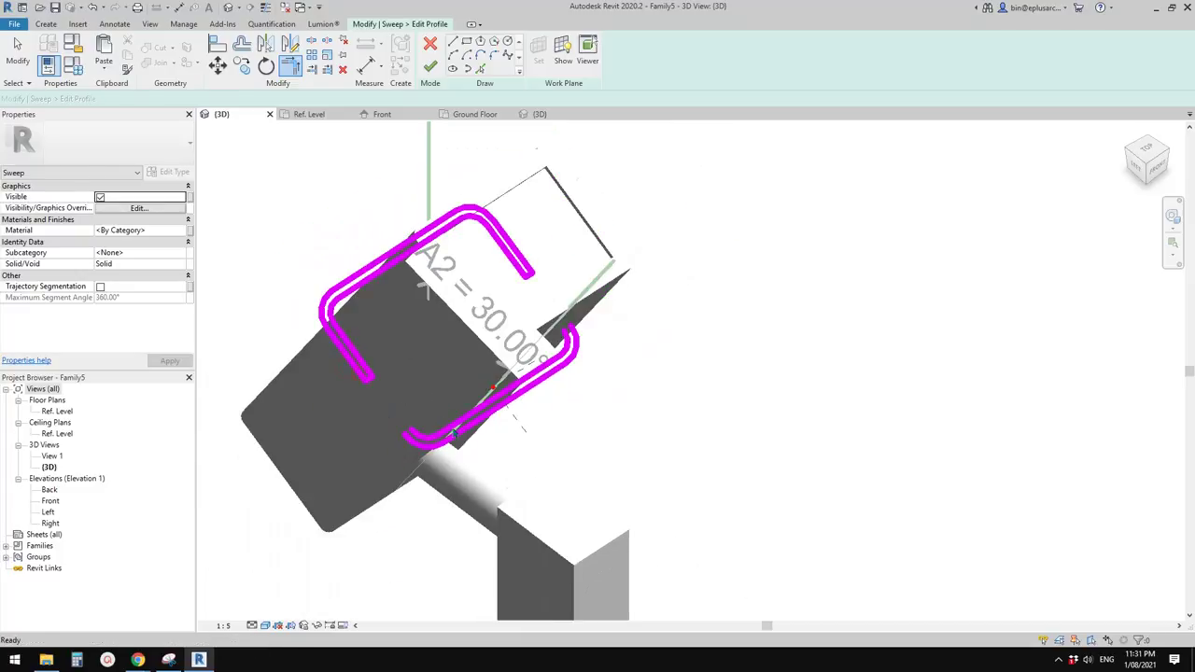
key(Escape)
key(Escape)
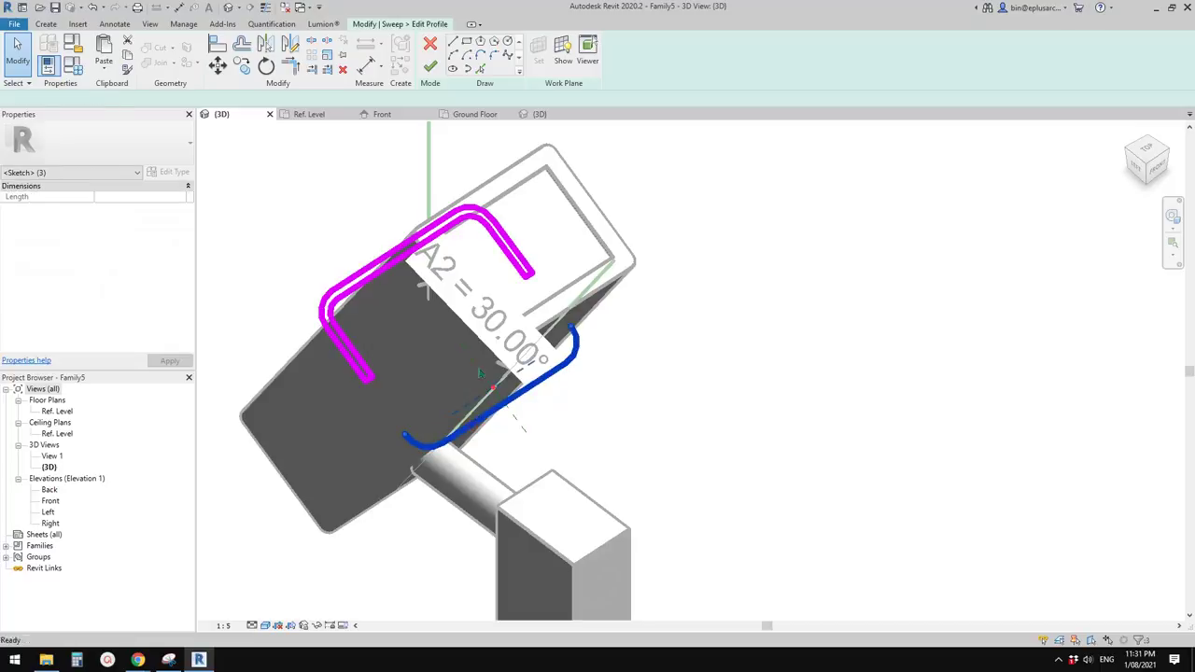
scroll(495, 234, down, 2)
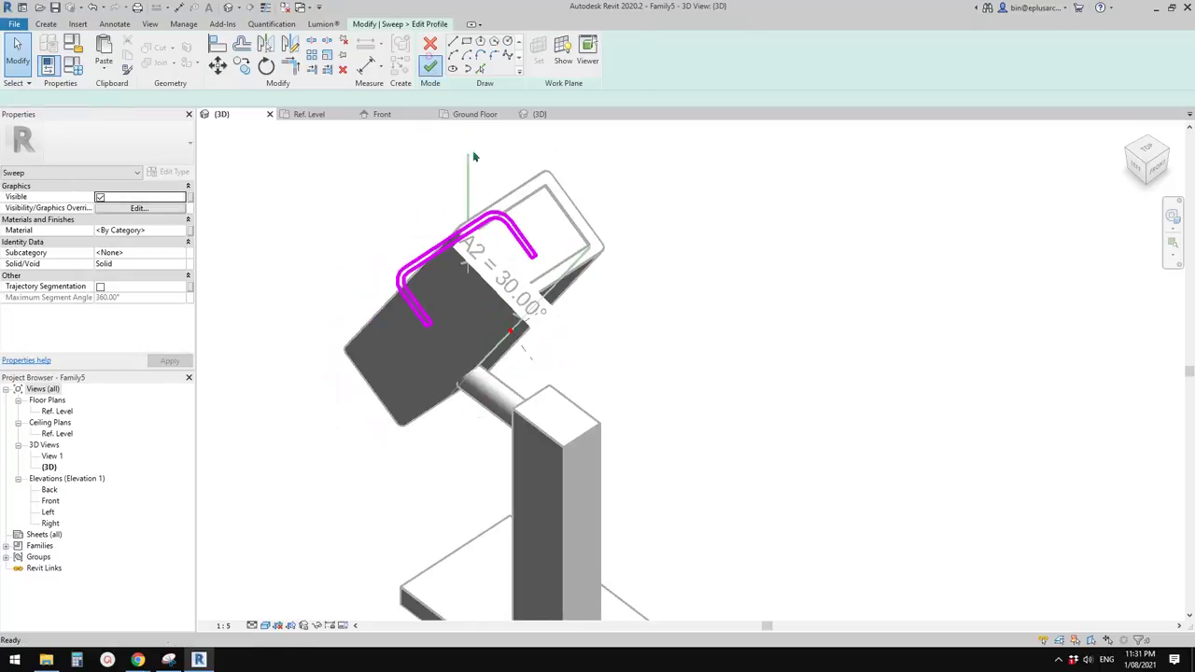
Finish the profile and the sweep to create the U-shaped shell around the lamp head
key(Return)
click(430, 69)
shift+middle_drag(495, 173, 635, 75)
scroll(584, 166, down, 1)
mouse_move(584, 166)
middle_down()
mouse_move(570, 280)
mouse_move(581, 178)
mouse_move(275, 215)
mouse_move(100, 172)
mouse_move(540, 268)
mouse_move(487, 264)
middle_up()
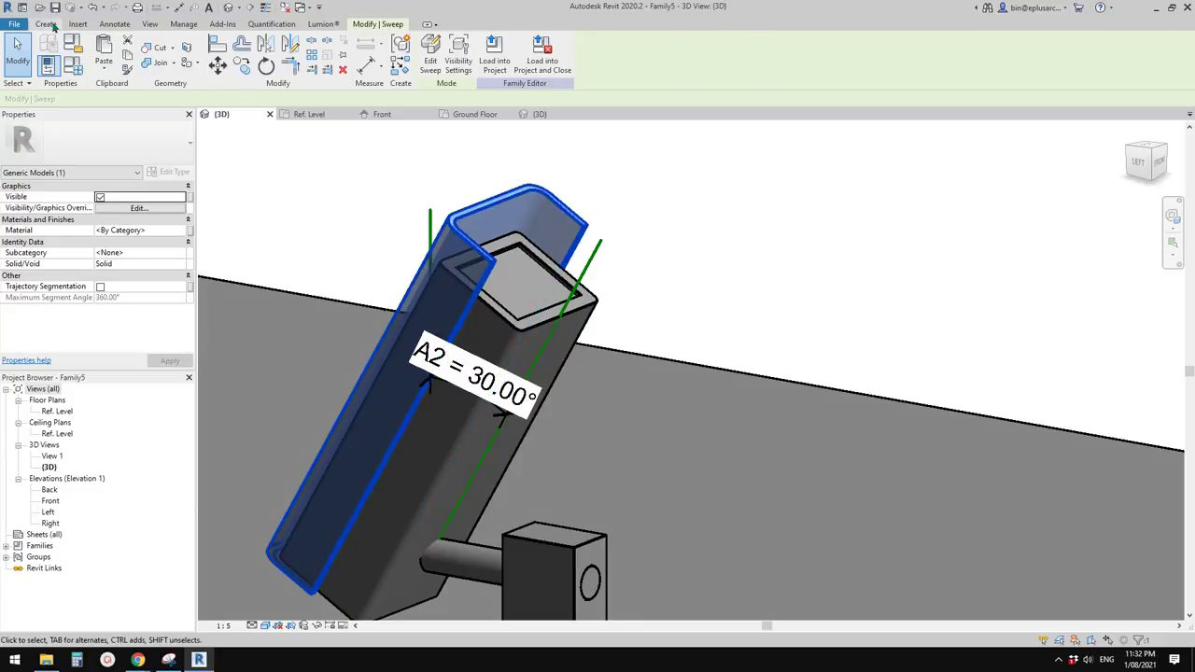
Start a void sweep and pick the inner back edge at the shell's open end as its path
click(49, 24)
click(251, 75)
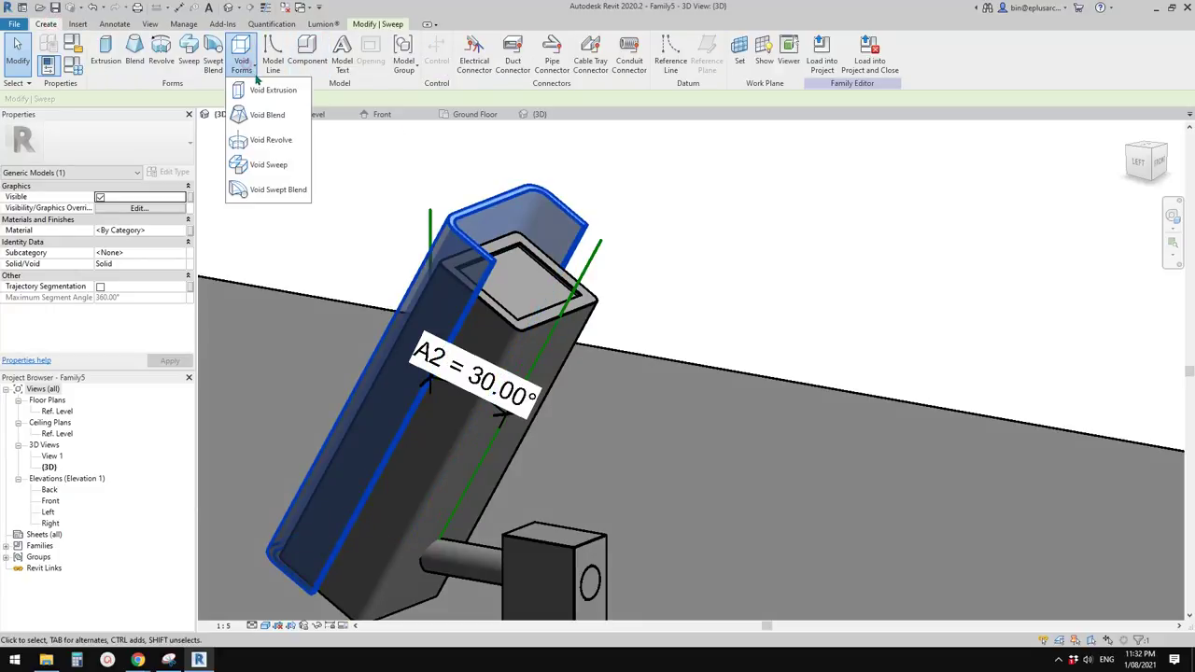
click(259, 164)
scroll(489, 211, up, 3)
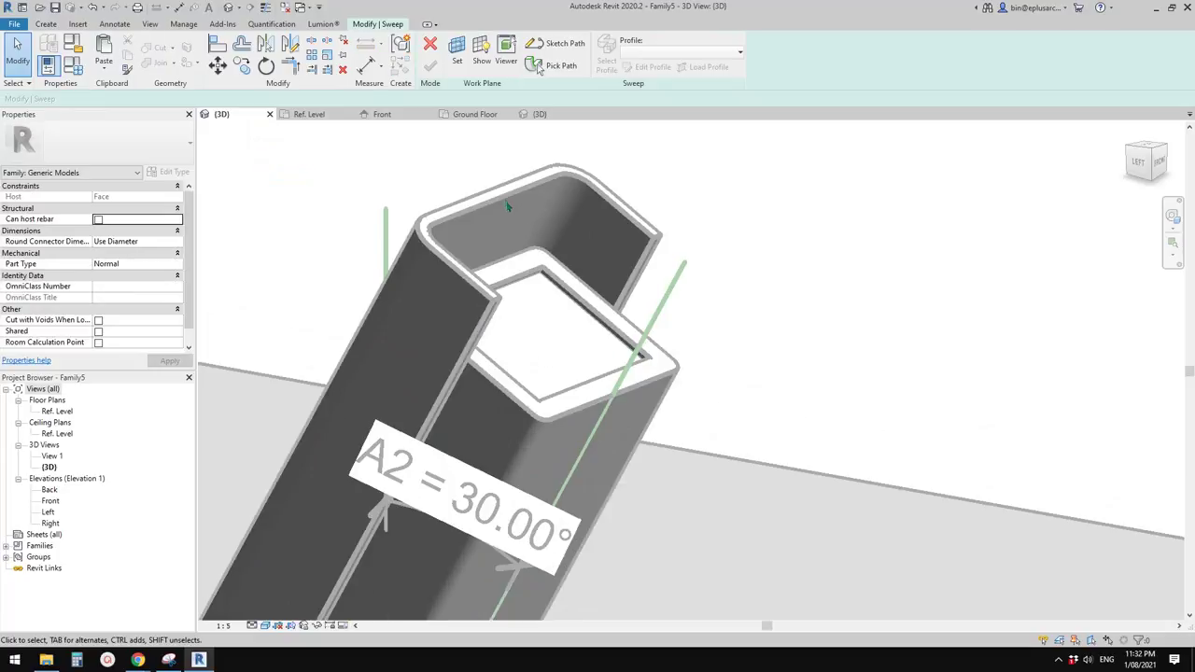
click(560, 65)
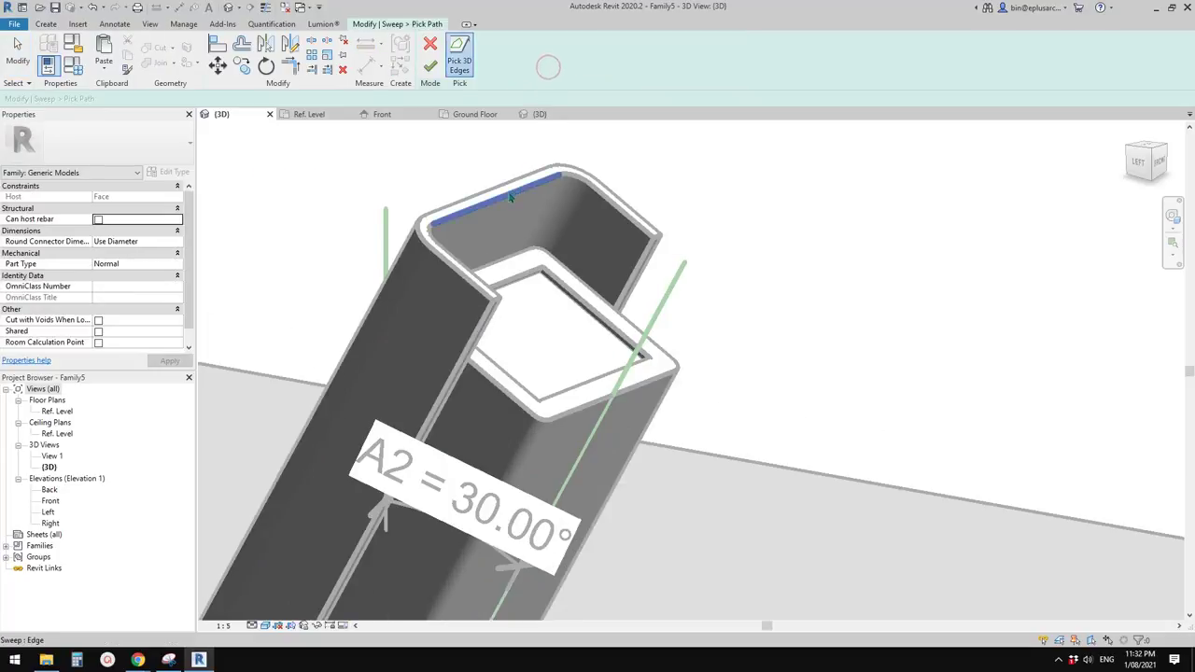
scroll(510, 196, down, 1)
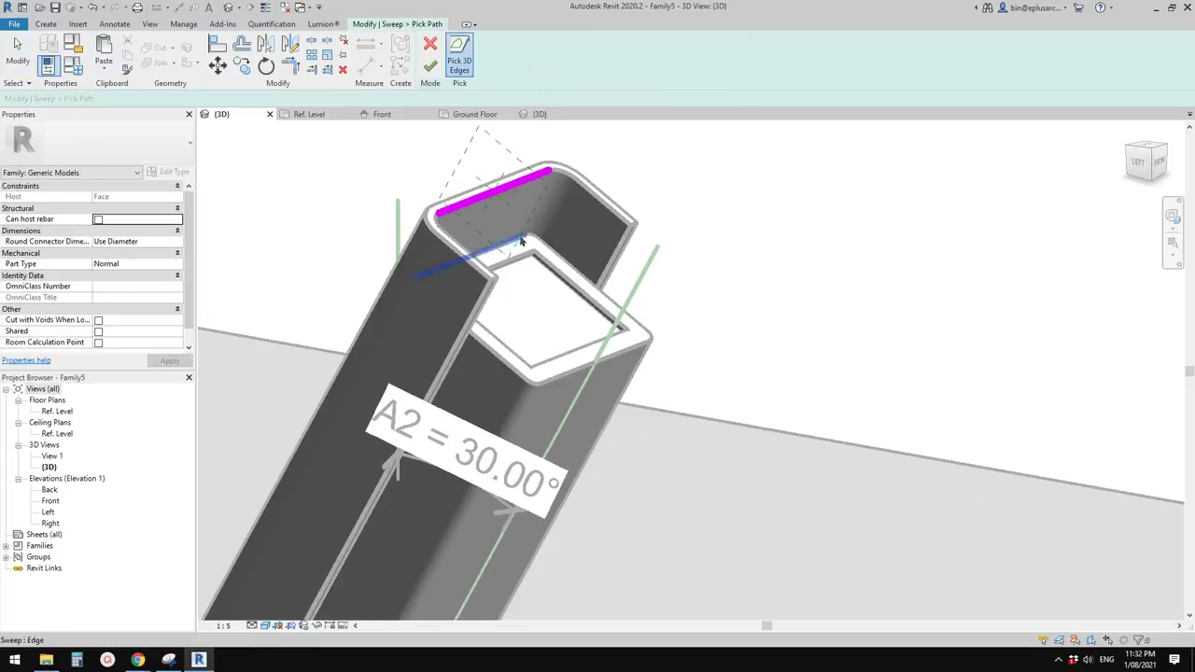
shift+middle_drag(507, 250, 433, 210)
Extend the void path beyond both sides of the shell to a length of 215 mm and finish the path
click(470, 212)
drag(396, 214, 307, 227)
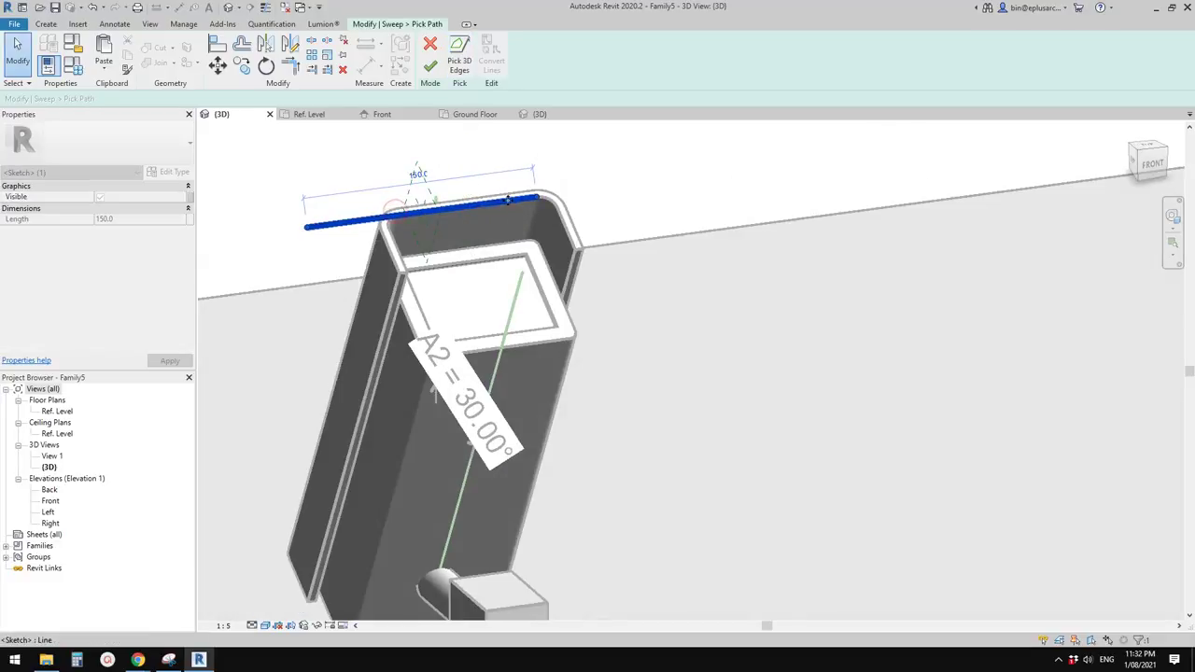
shift+middle_drag(512, 200, 534, 192)
drag(589, 161, 574, 166)
shift+middle_drag(551, 197, 561, 194)
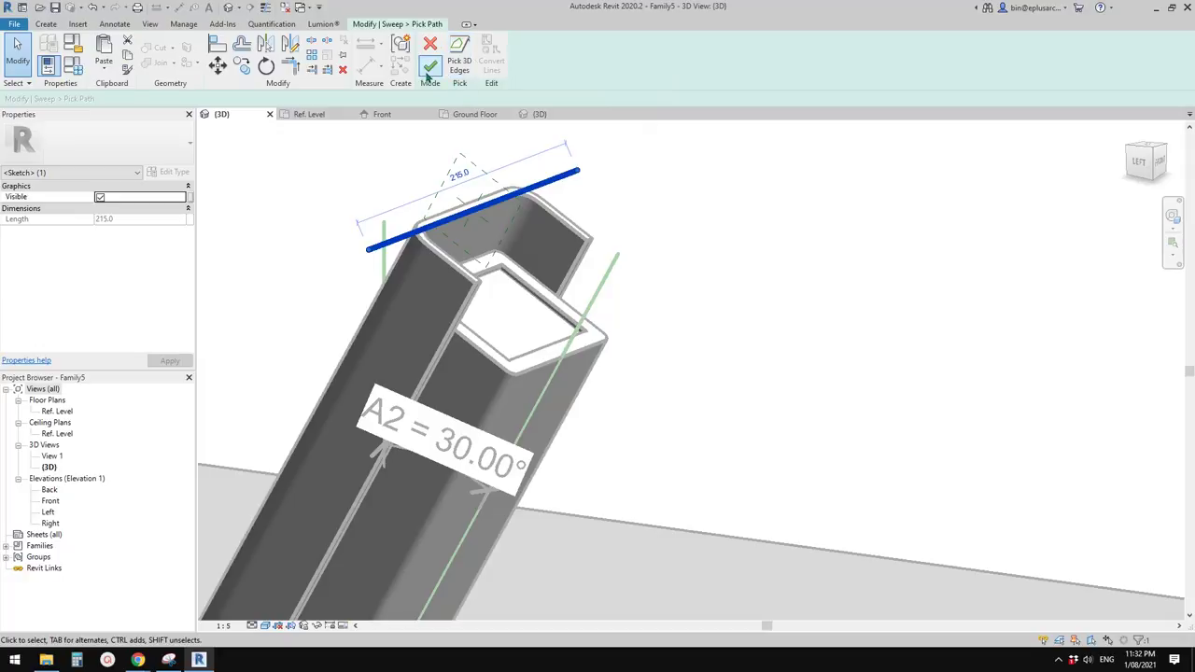
click(430, 69)
In the void's profile, trace the shell side's end edge and long edge, and draw a diagonal line between them
click(394, 26)
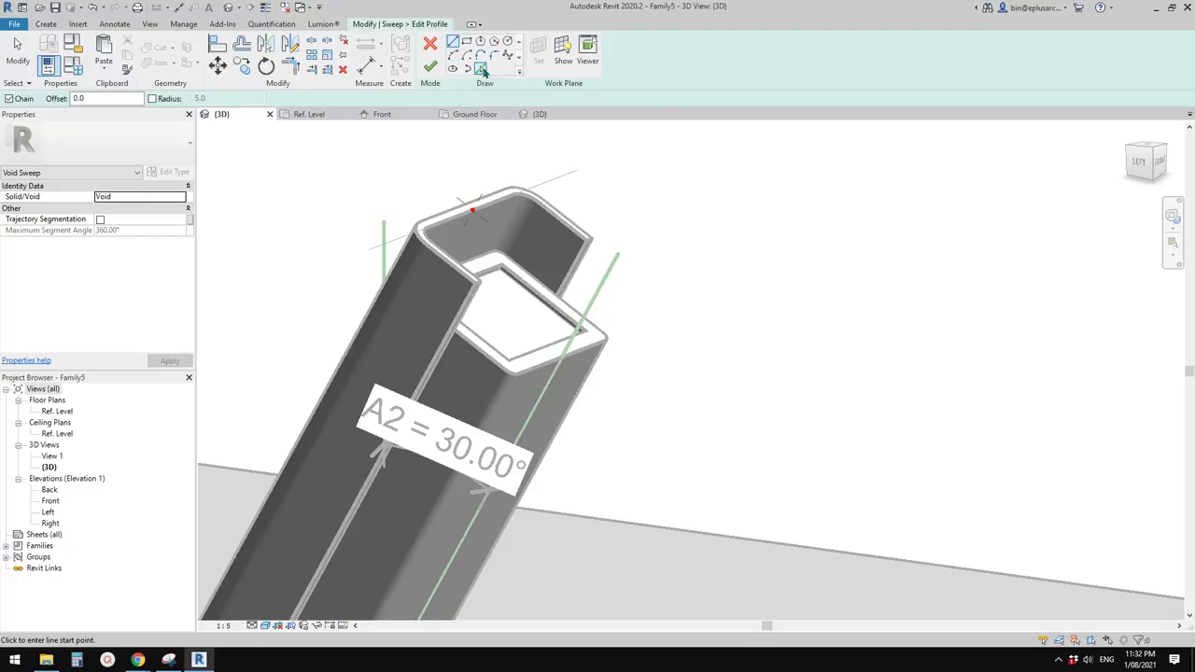
click(481, 69)
scroll(509, 249, up, 1)
click(448, 279)
click(456, 315)
middle_drag(522, 322, 522, 319)
click(453, 44)
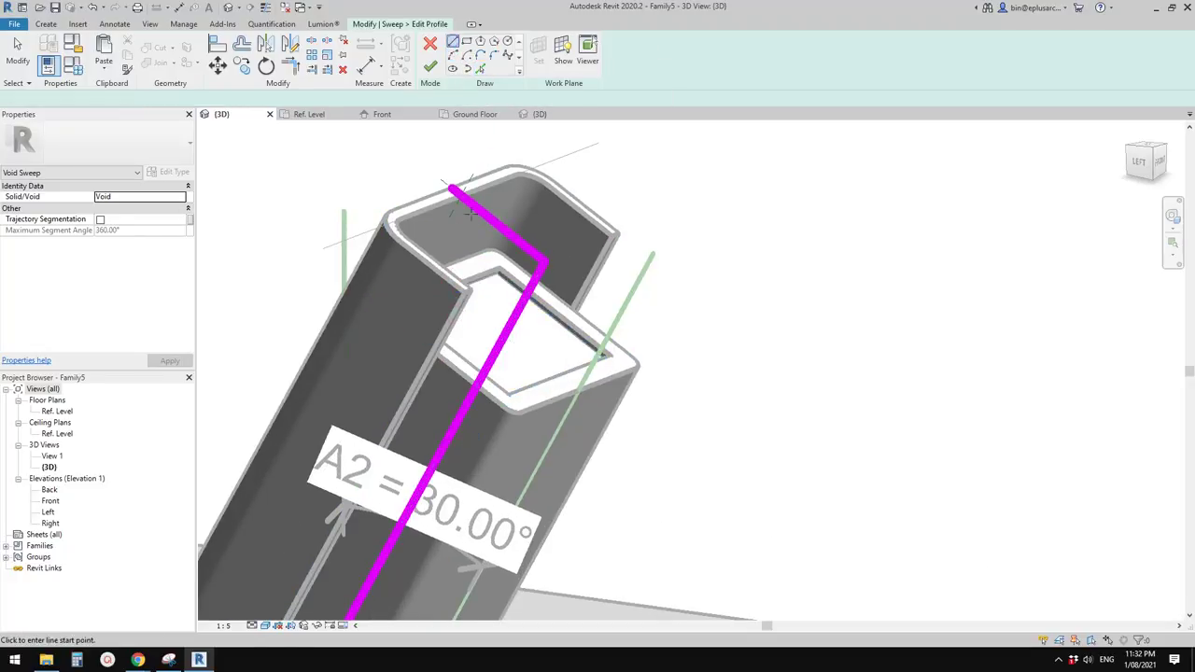
click(469, 206)
click(498, 341)
Trim the traced edges and the diagonal line into a closed triangular void profile
key(t)
key(r)
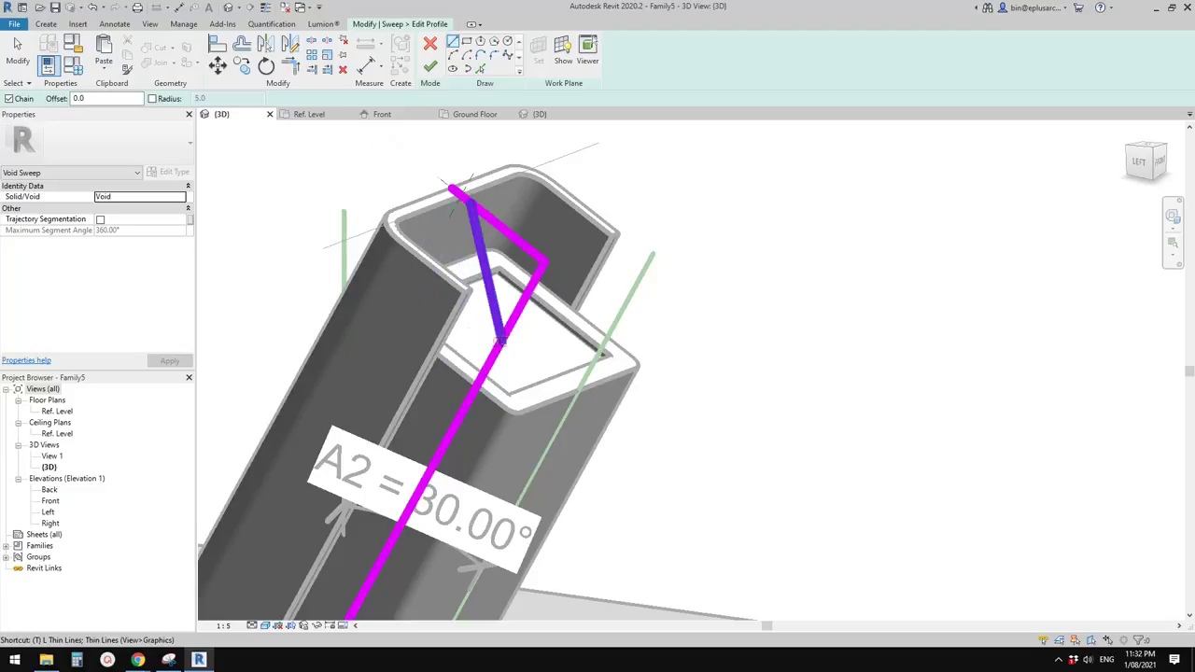
click(498, 335)
click(496, 347)
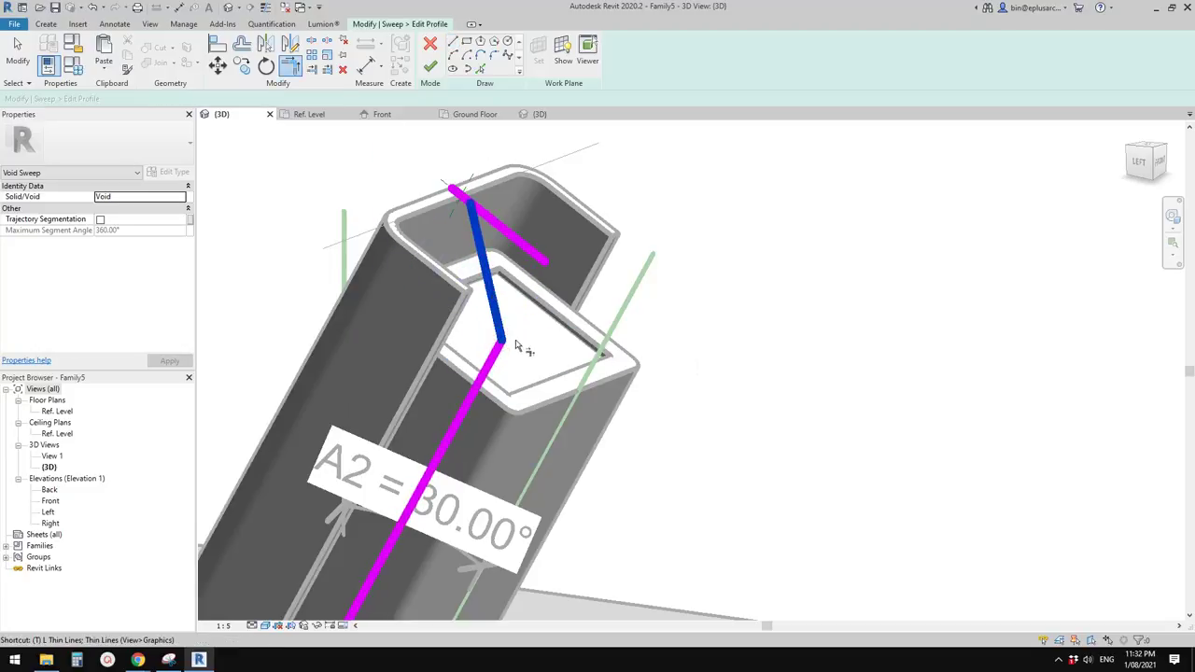
click(525, 251)
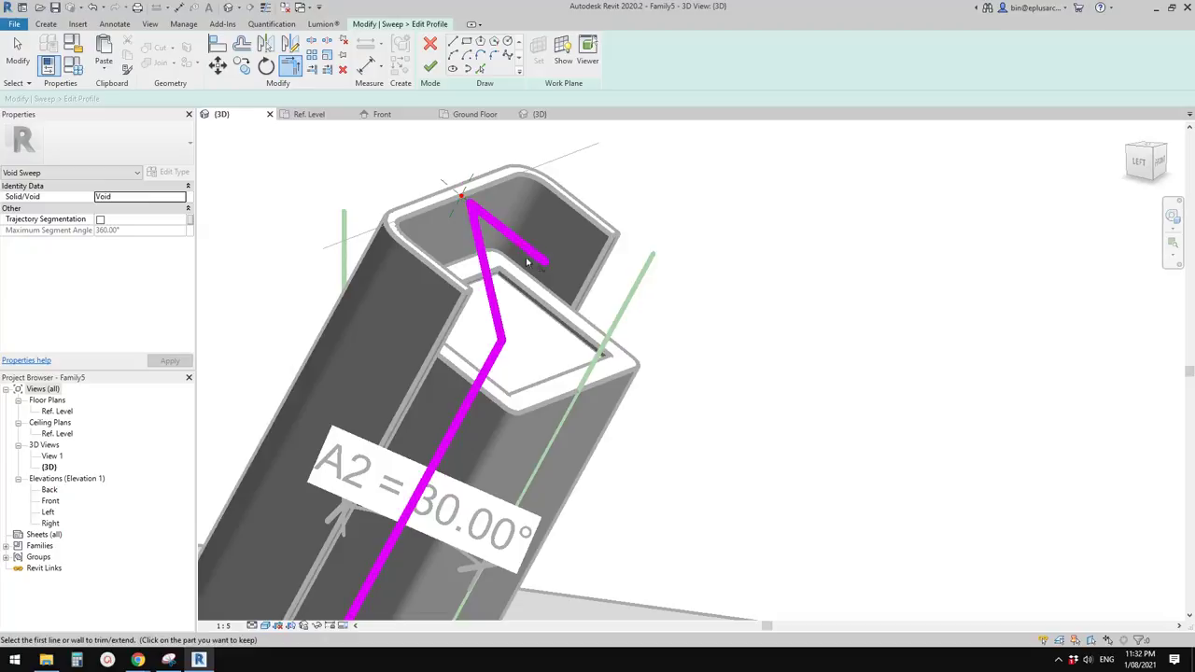
click(528, 254)
click(495, 359)
click(497, 324)
click(517, 313)
middle_drag(567, 271, 566, 277)
key(Escape)
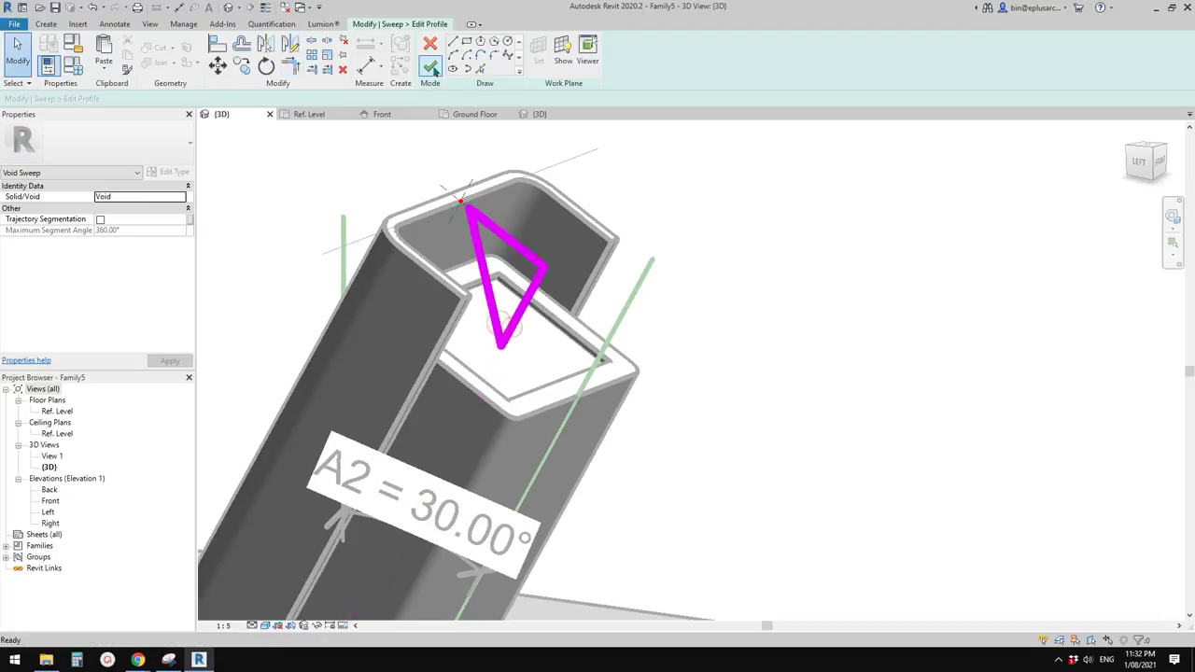
Finish the triangular profile and complete the void sweep that cuts the shell's open end
click(430, 65)
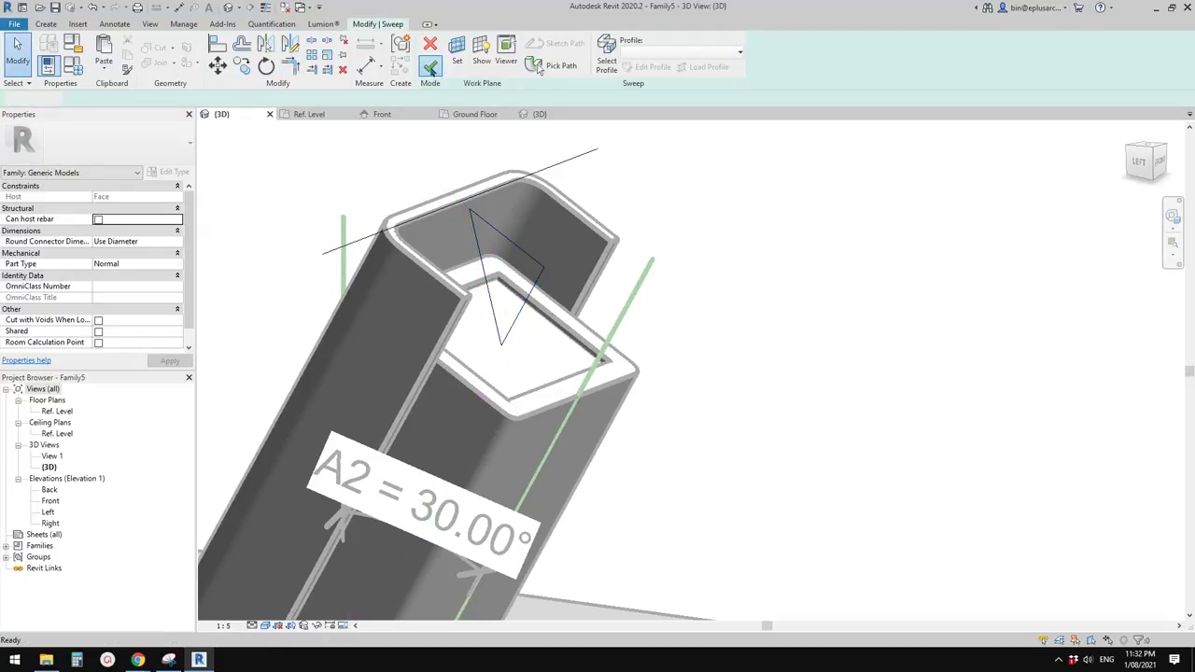
click(431, 67)
key(Escape)
scroll(573, 229, down, 3)
shift+middle_drag(689, 277, 598, 317)
scroll(555, 256, up, 2)
shift+middle_drag(579, 271, 669, 239)
Edit the void sweep's profile, shift its diagonal line slightly towards the shell's open side, and finish the sweep
click(612, 241)
click(433, 54)
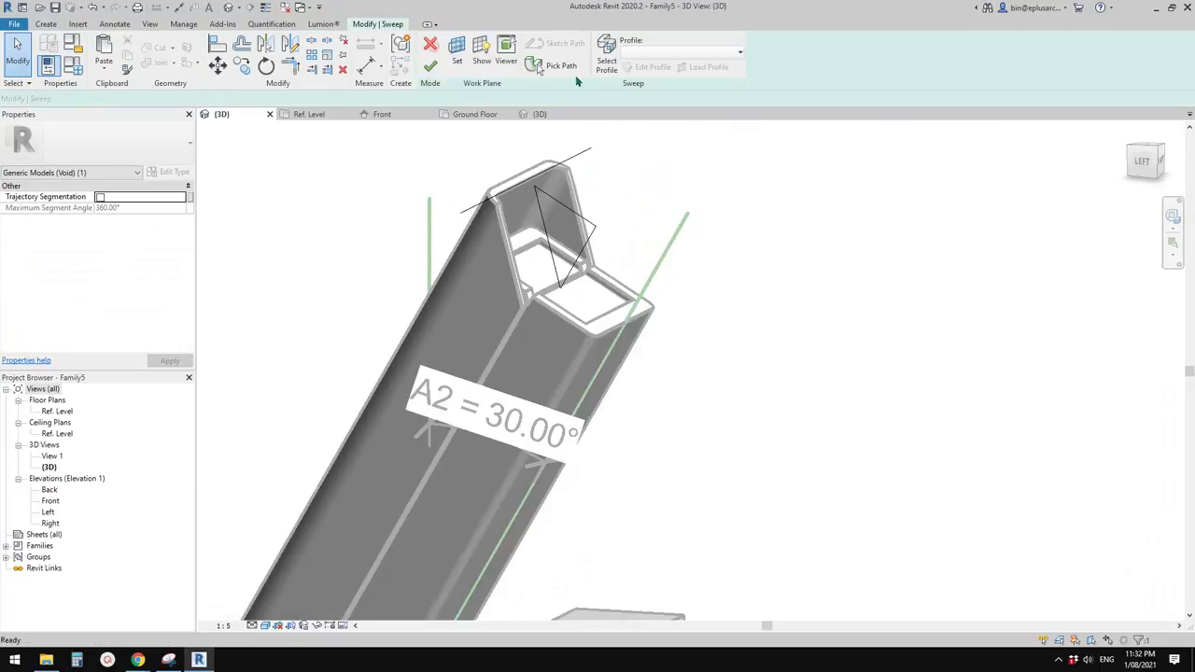
click(606, 56)
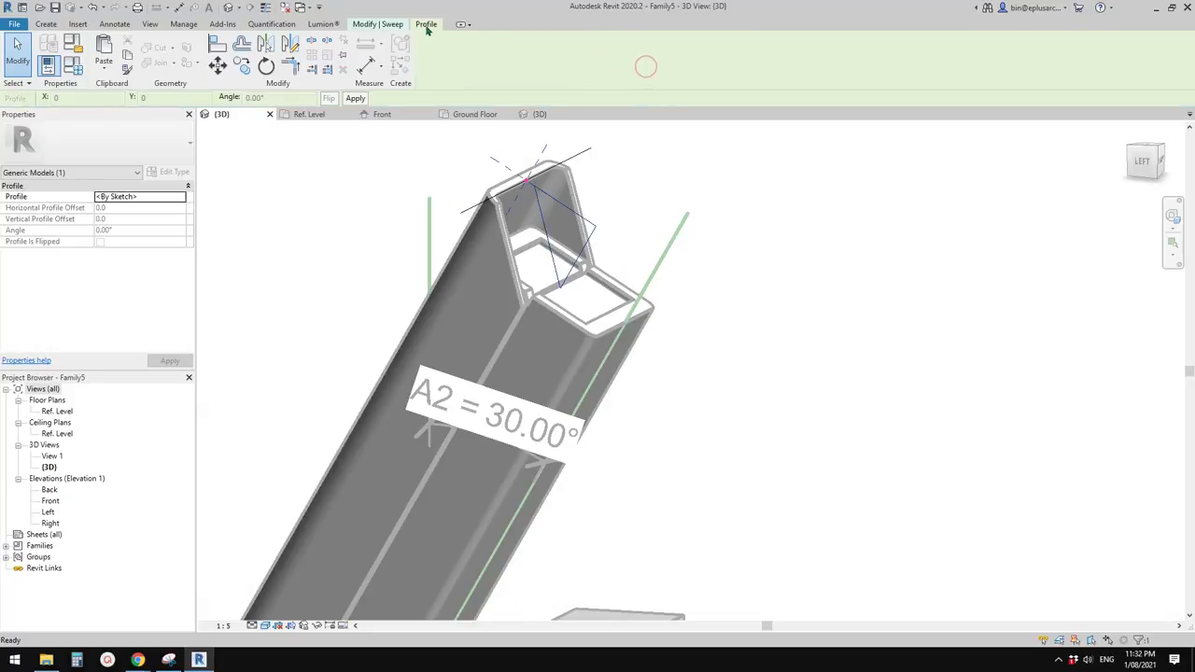
click(651, 67)
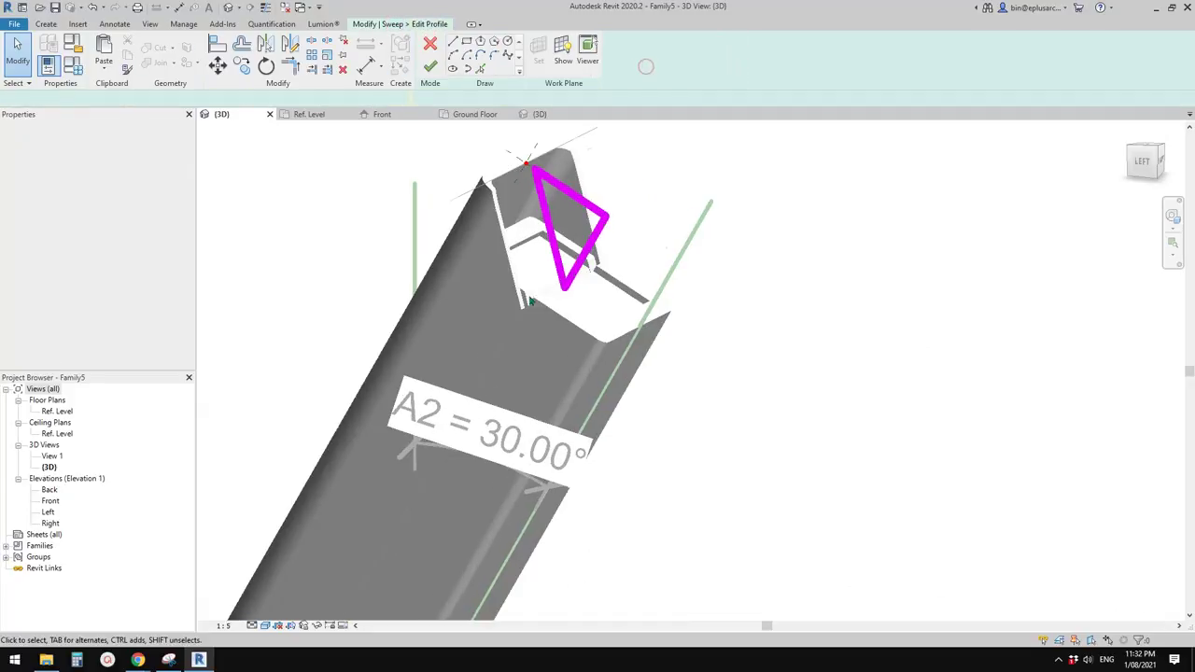
drag(566, 247, 580, 246)
click(429, 66)
click(429, 62)
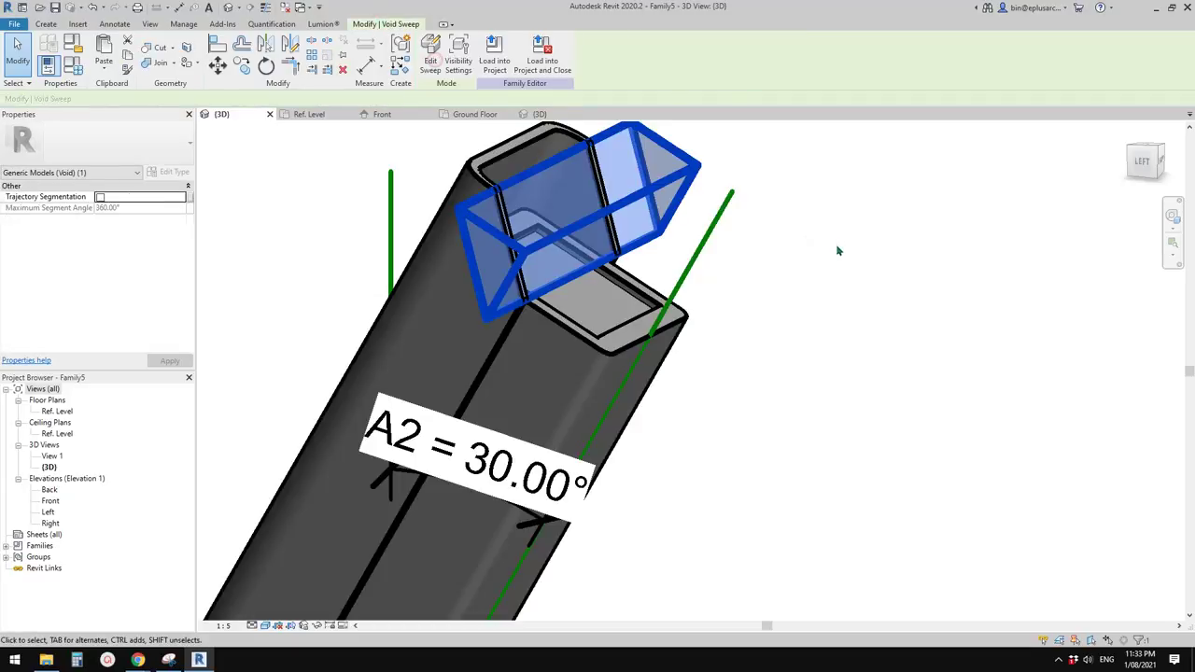
key(Escape)
shift+middle_drag(651, 245, 602, 248)
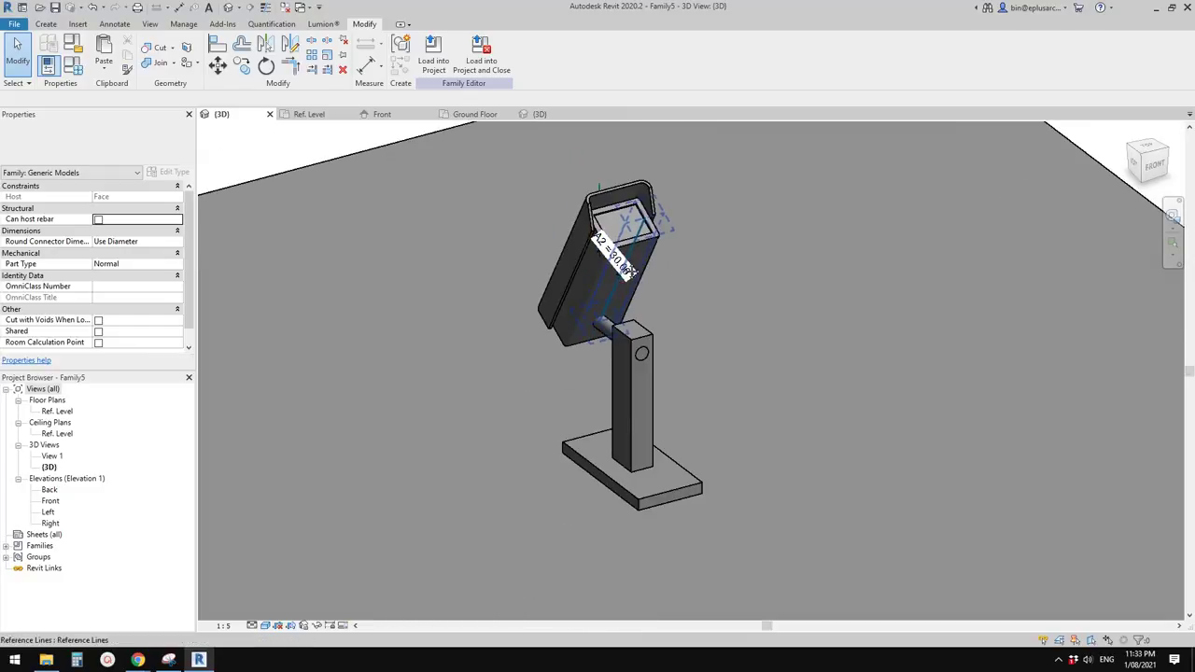
Select the lamp head, shell and other fixture solids one by one to examine their shapes and properties
scroll(636, 233, up, 2)
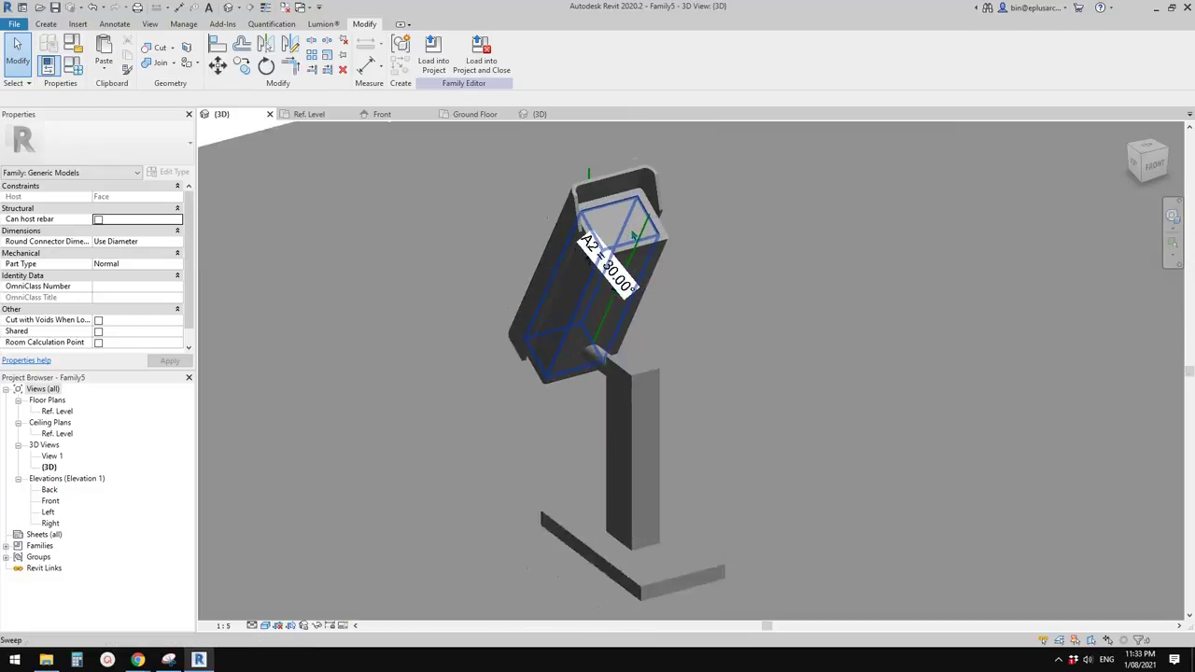
click(636, 234)
key(Escape)
click(586, 337)
middle_drag(587, 337, 570, 316)
key(Escape)
click(579, 439)
key(Escape)
scroll(541, 315, down, 1)
click(532, 314)
scroll(529, 316, up, 1)
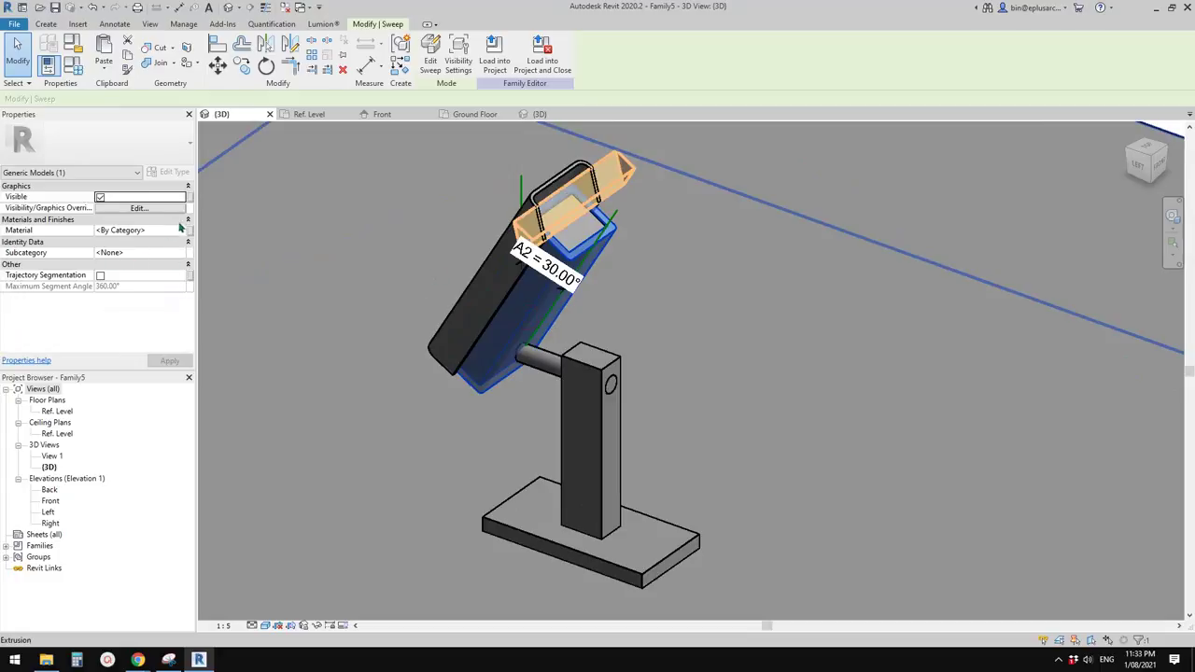
click(411, 299)
click(491, 292)
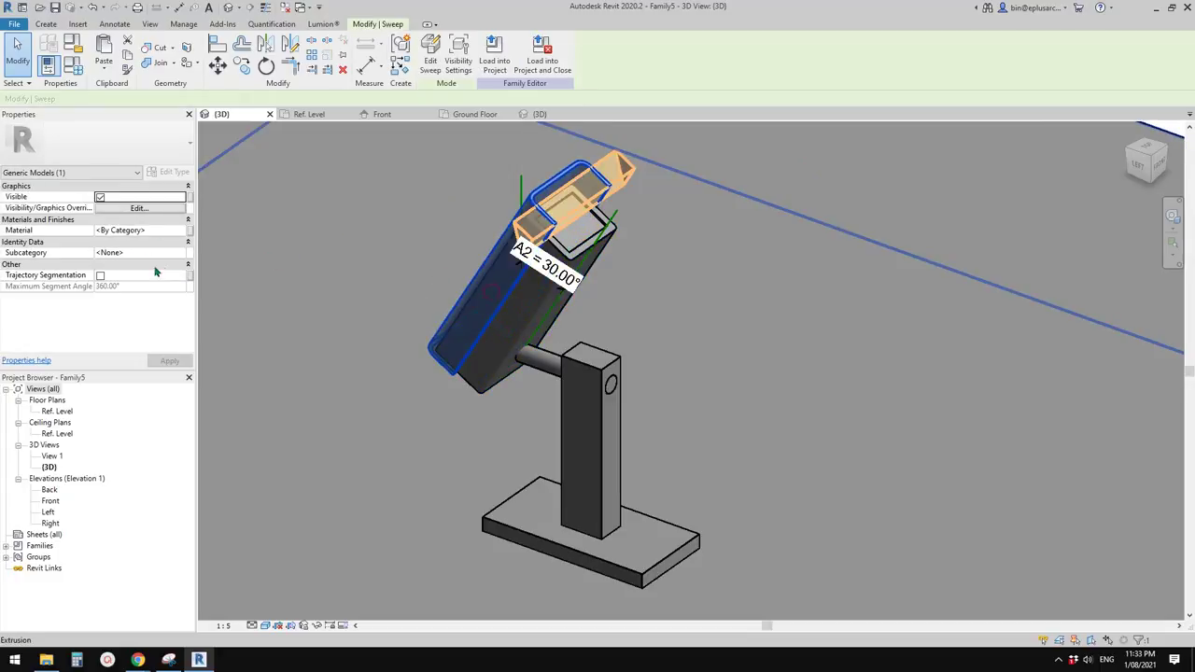
shift+middle_drag(578, 320, 160, 375)
click(648, 301)
In the Ref. Level plan, set the post's upper reference plane 25 mm from the centre plane
click(467, 401)
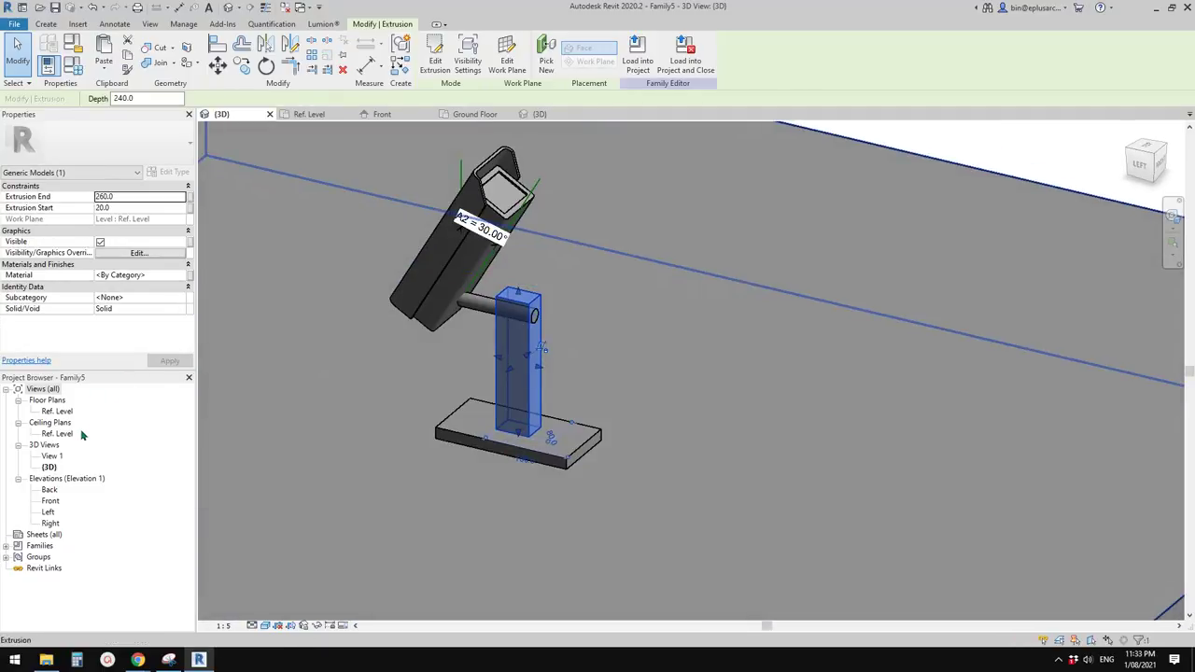
click(63, 413)
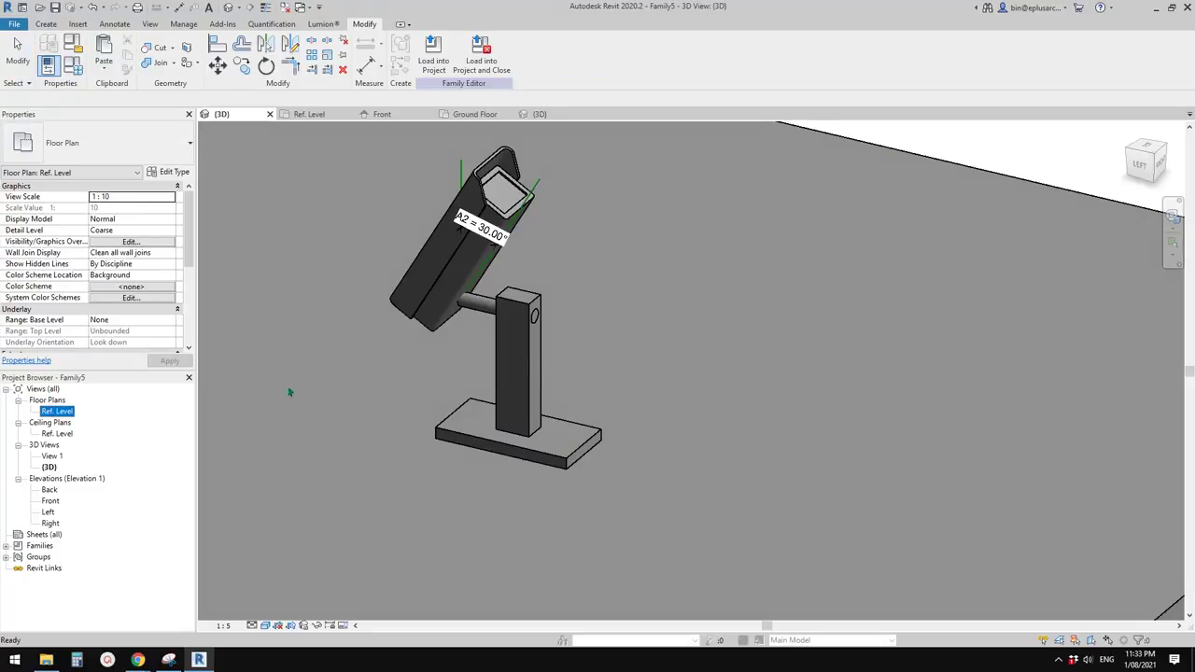
double_click(65, 412)
click(457, 350)
scroll(464, 359, up, 5)
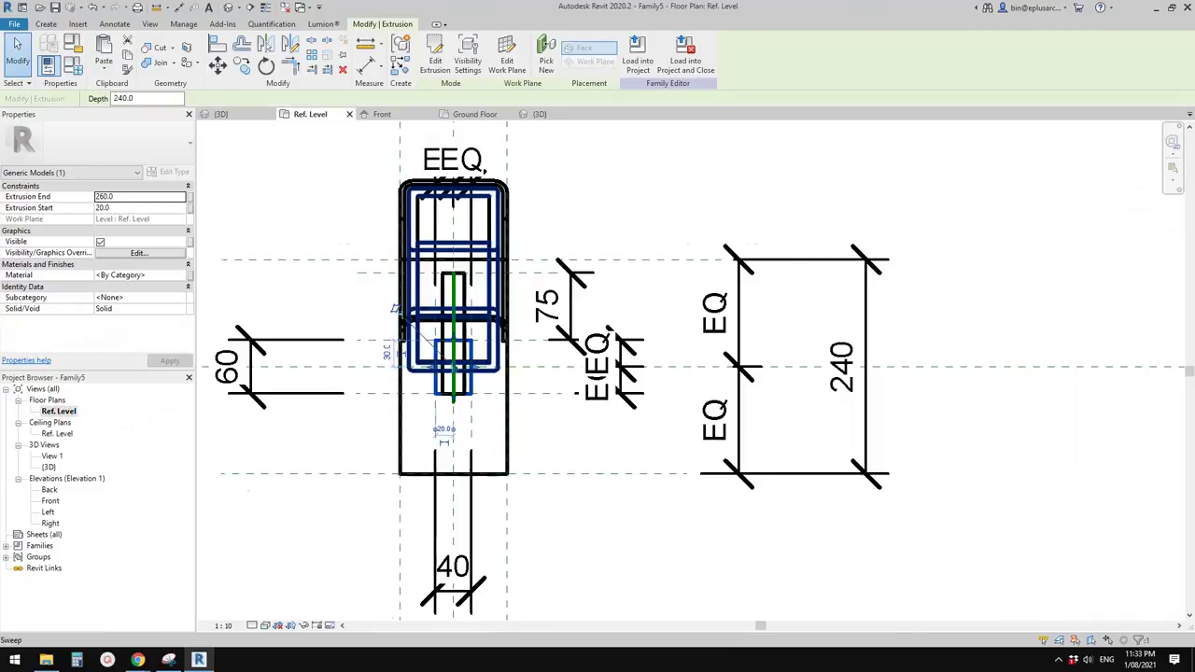
middle_drag(464, 359, 635, 343)
scroll(552, 341, down, 1)
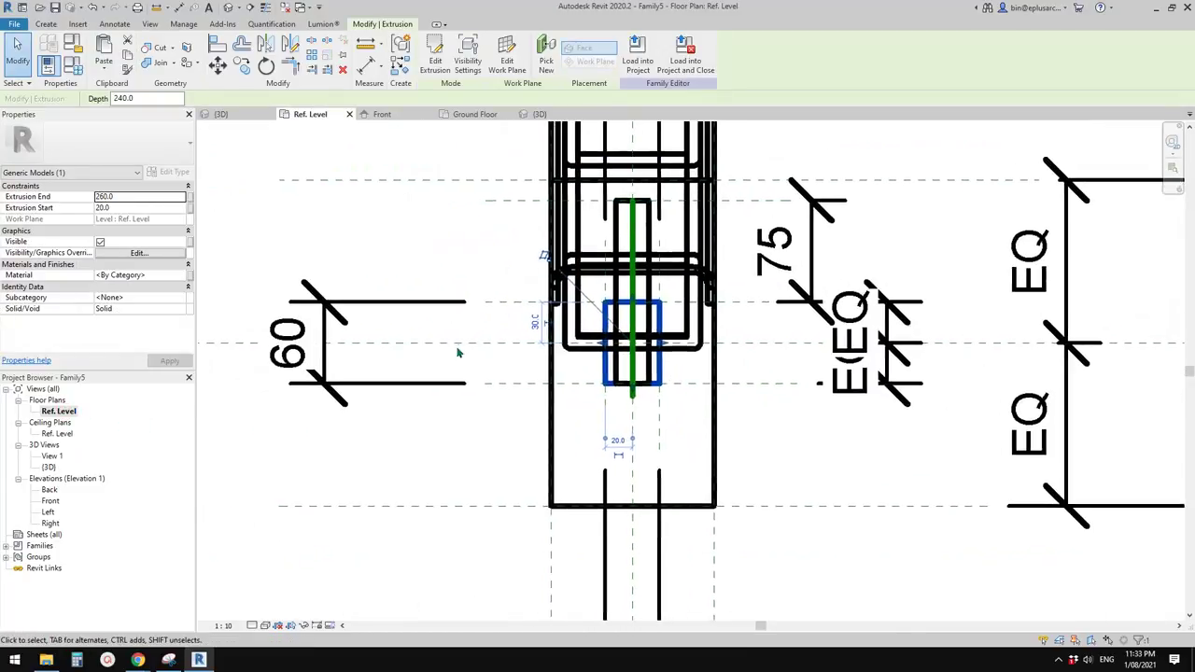
middle_drag(559, 328, 480, 333)
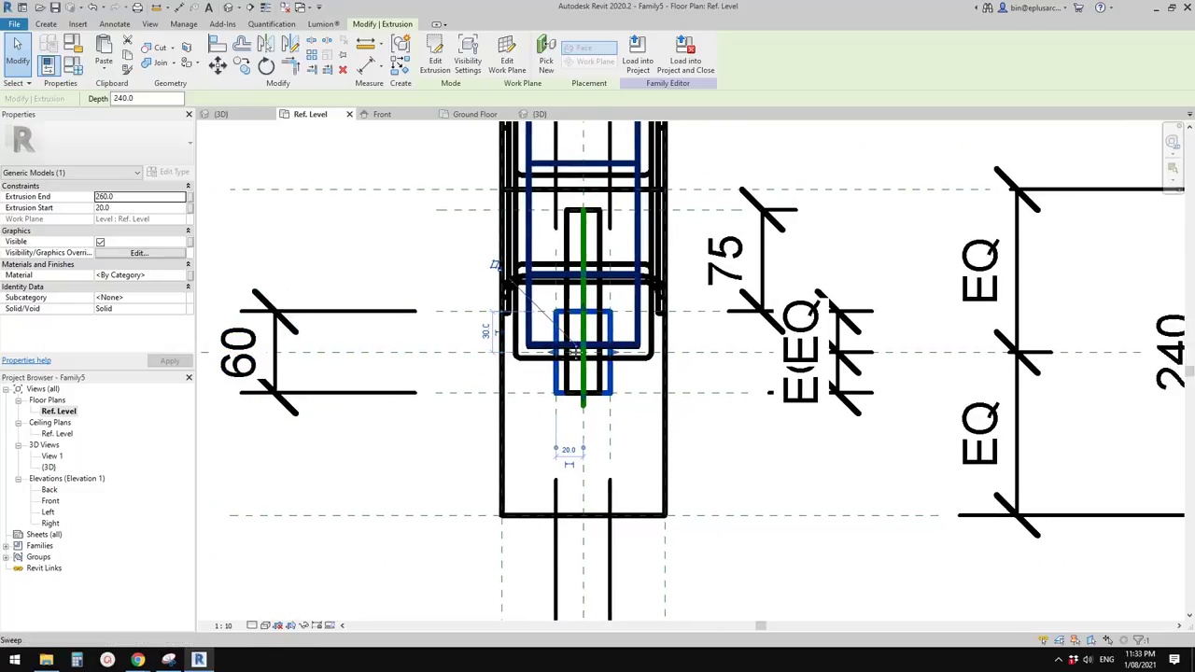
scroll(480, 333, up, 1)
click(442, 308)
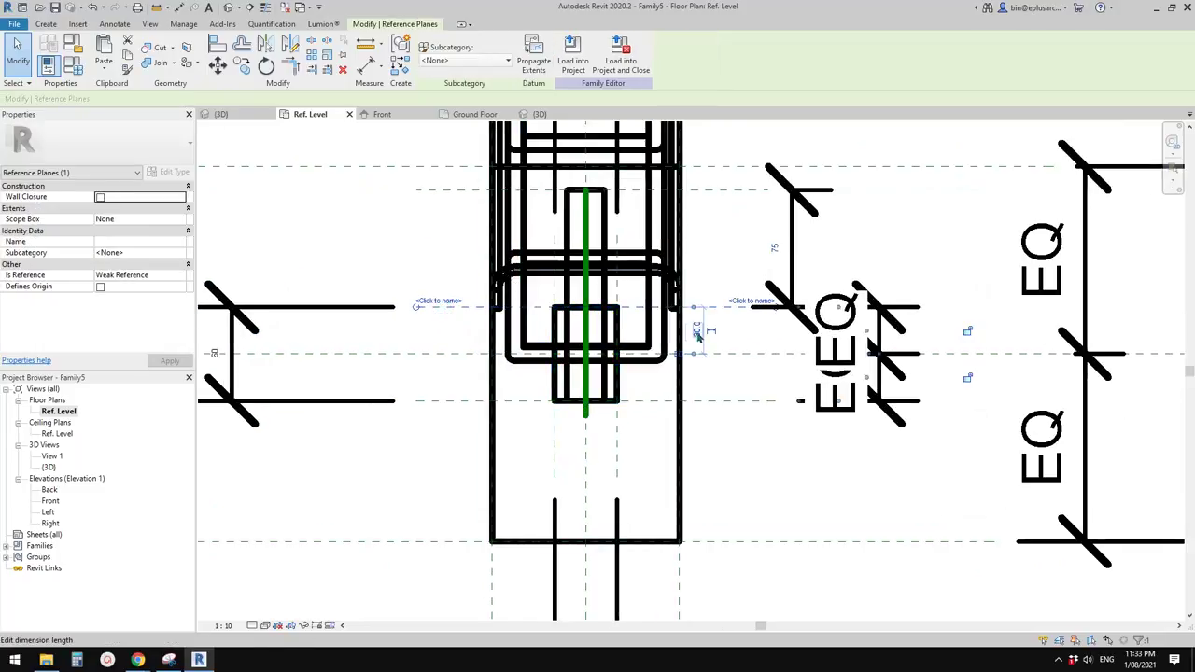
key(Return)
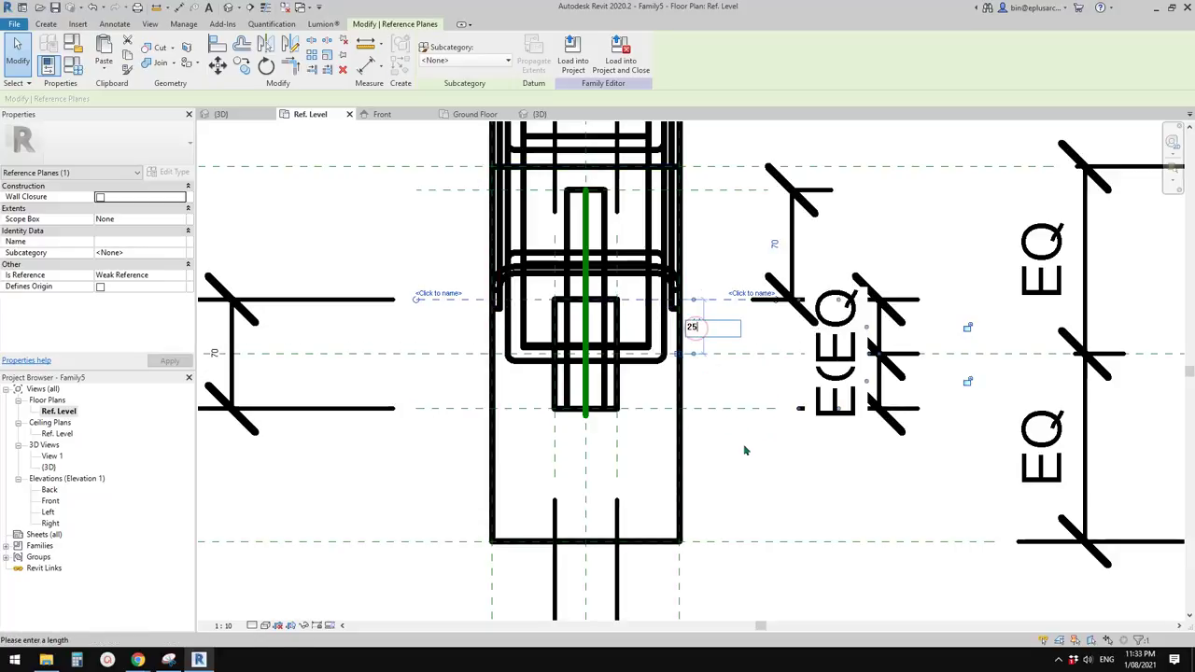
key(Return)
Narrow the post by moving its side reference plane slightly closer to the centre plane
scroll(621, 439, down, 2)
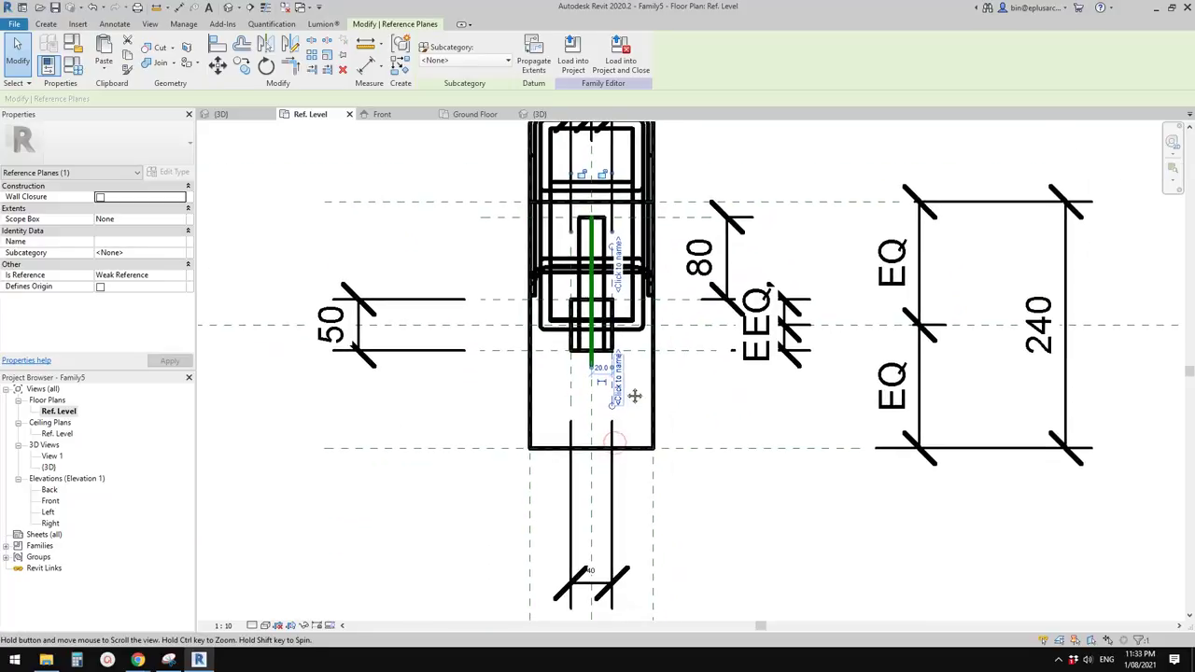
scroll(604, 380, up, 2)
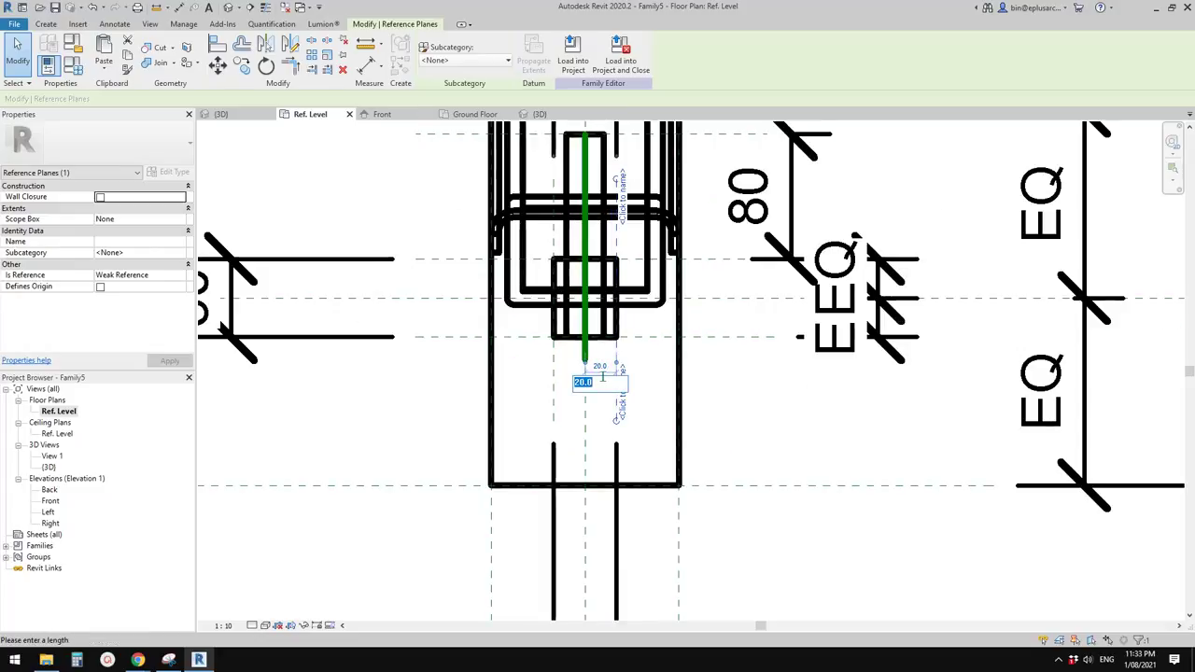
key(Return)
click(753, 427)
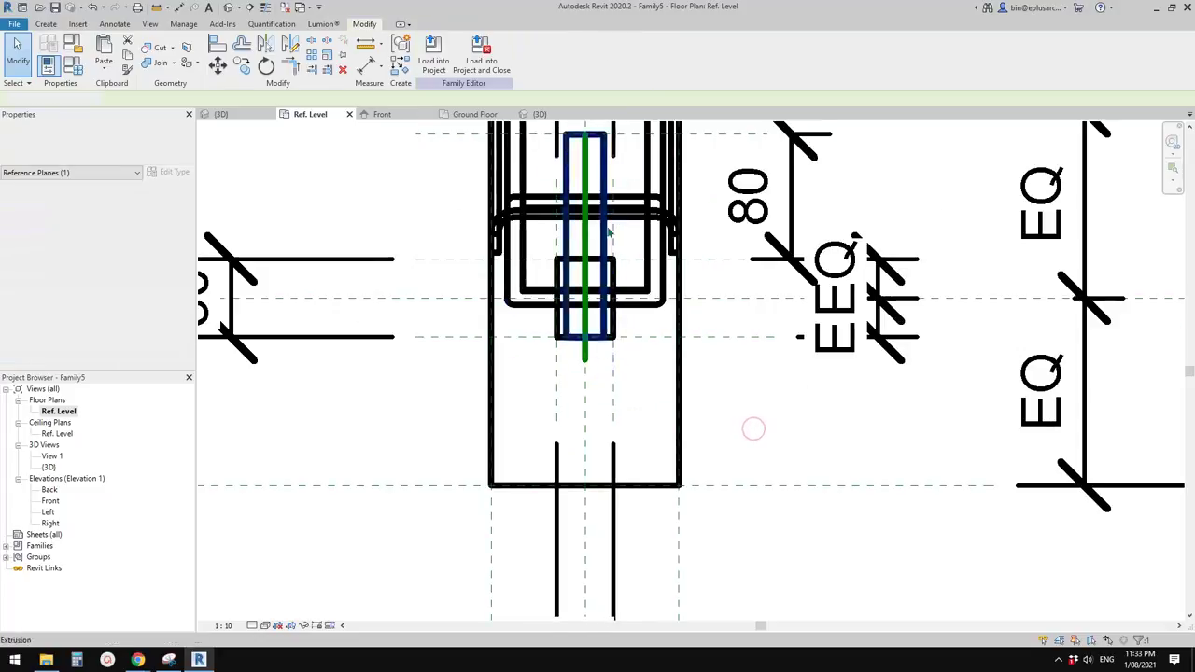
Load the family into the project, overwriting the existing version, and select the fixture on the brick wall
click(432, 54)
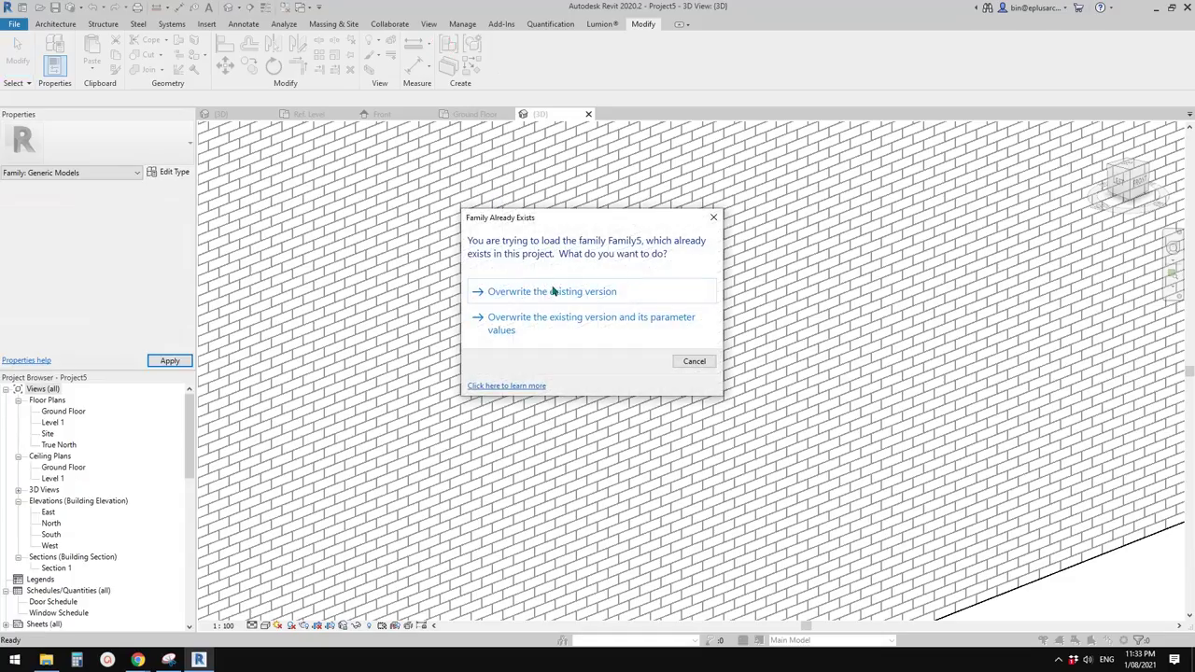
click(551, 292)
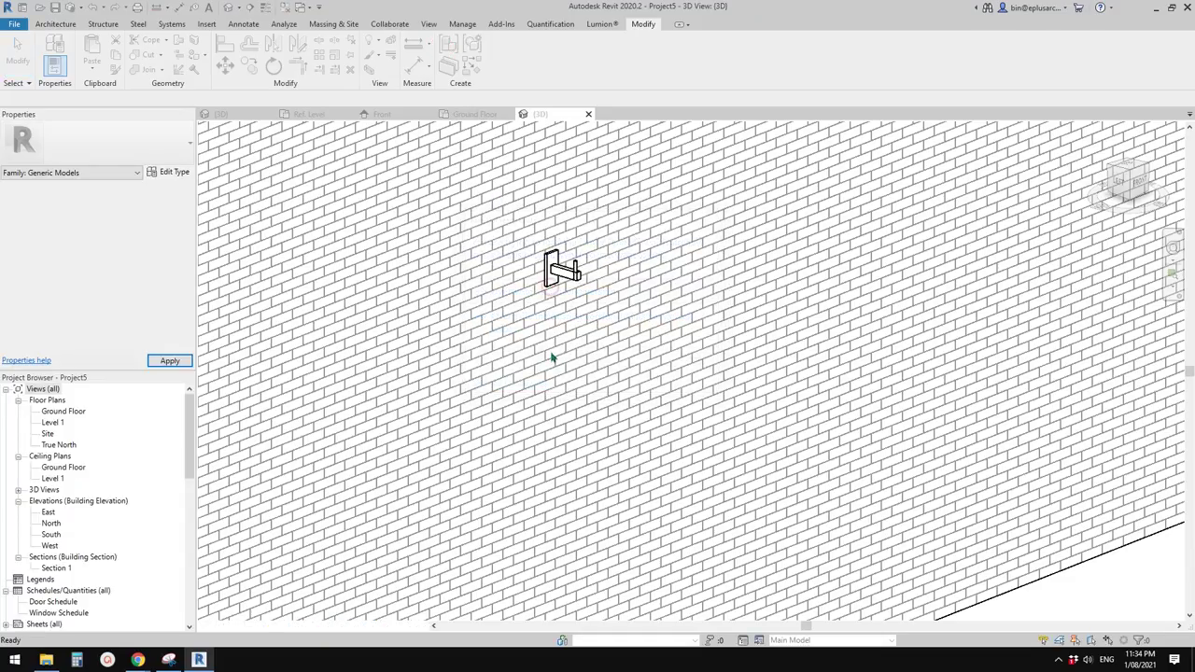
click(593, 285)
scroll(593, 300, up, 2)
shift+middle_drag(595, 308, 701, 241)
key(Escape)
scroll(669, 332, down, 1)
shift+middle_drag(670, 332, 578, 254)
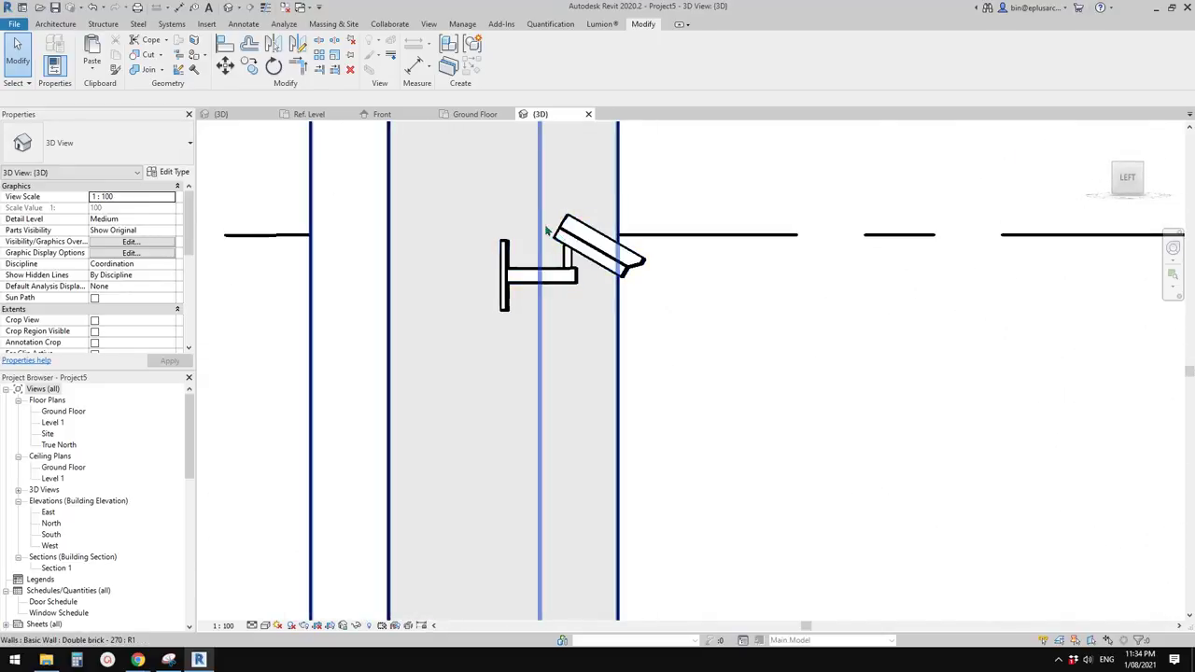
shift+middle_drag(618, 326, 573, 318)
scroll(571, 241, up, 1)
click(571, 226)
shift+middle_drag(566, 245, 531, 314)
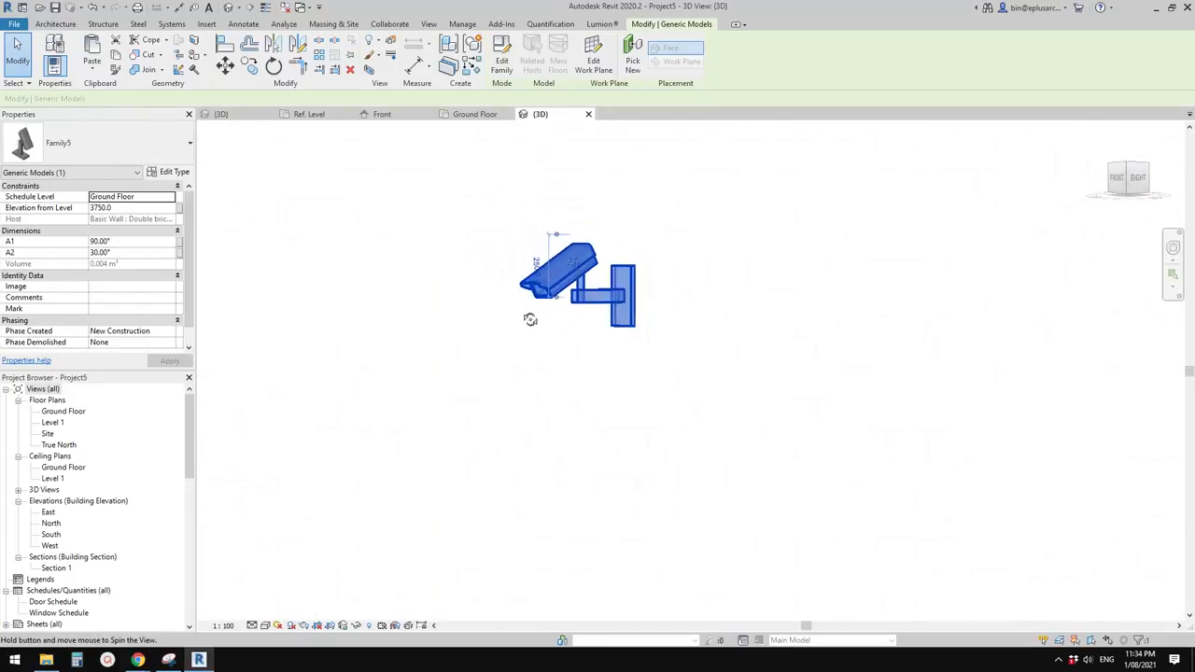
Test the fixture's A1 angle at 15° and at 45°
click(136, 244)
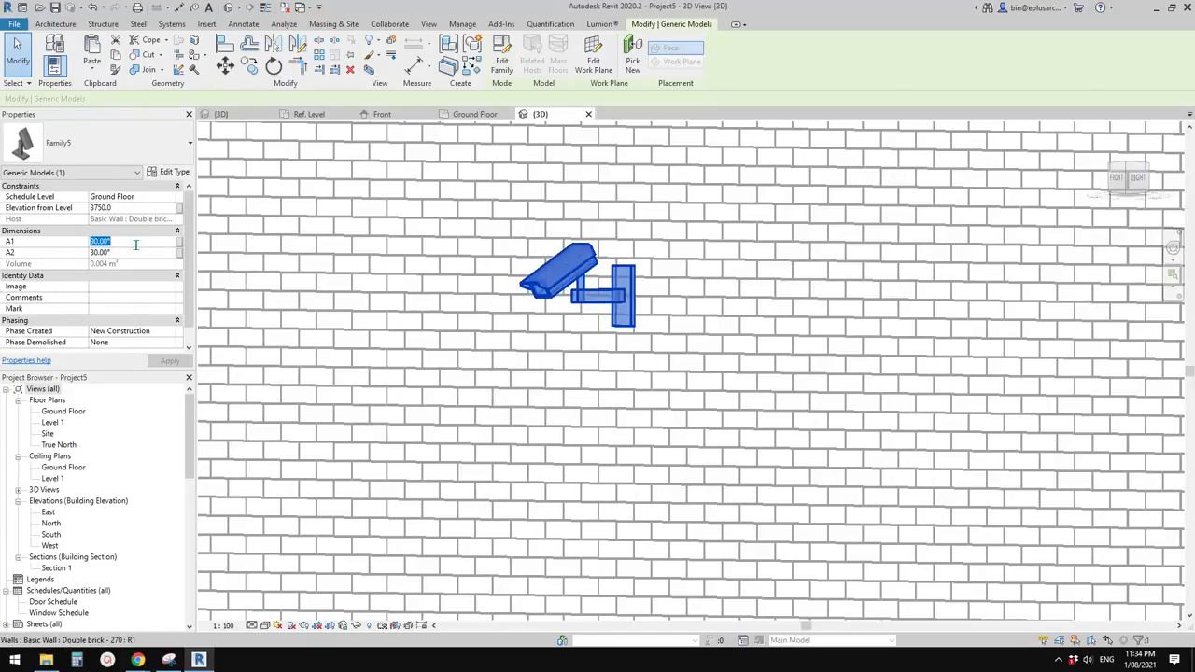
text(15)
key(Return)
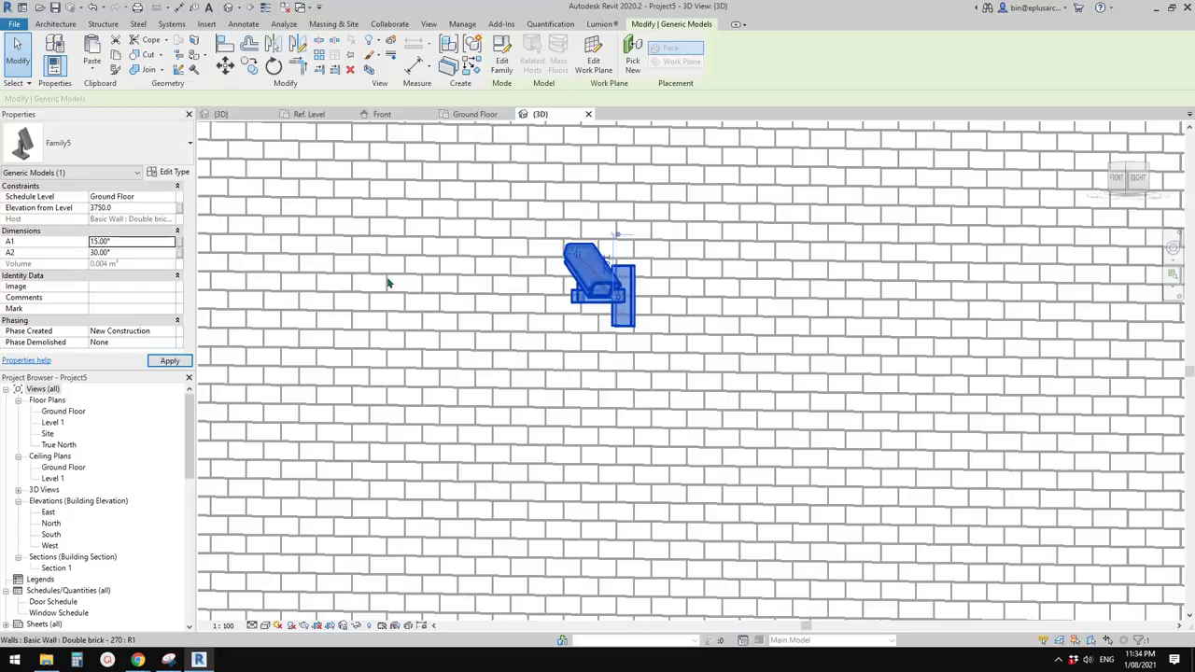
text(45)
key(Return)
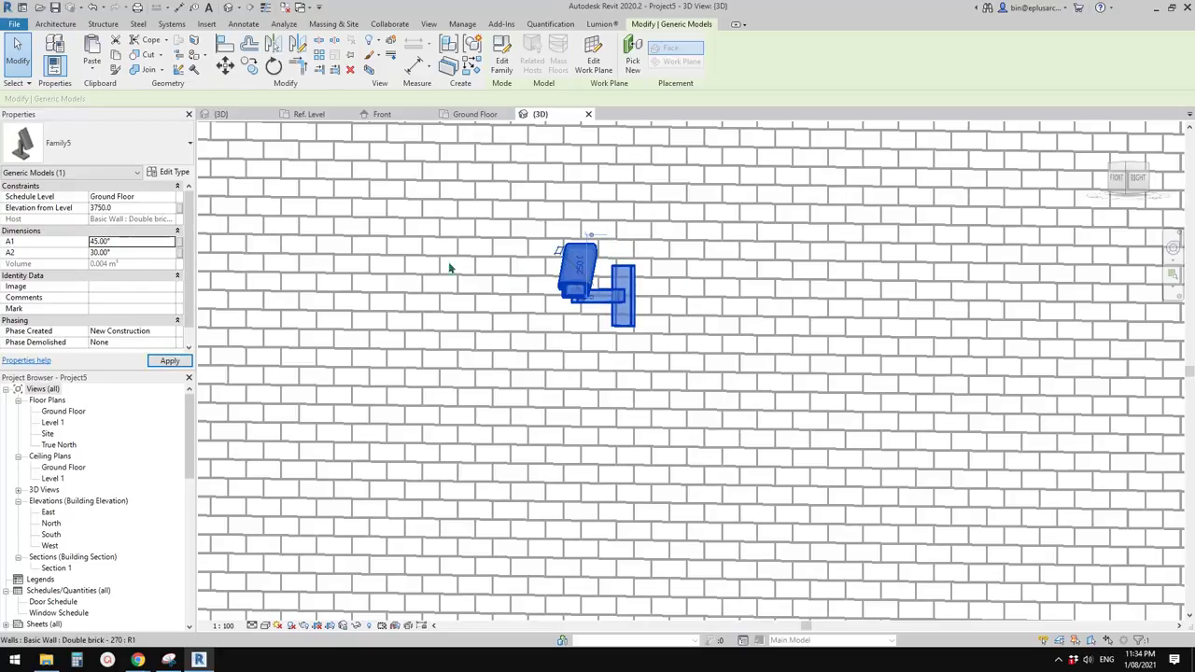
Test the fixture's A1 angle at 135° and 180°, and set it back to 90°
click(140, 240)
text(13)
key(Return)
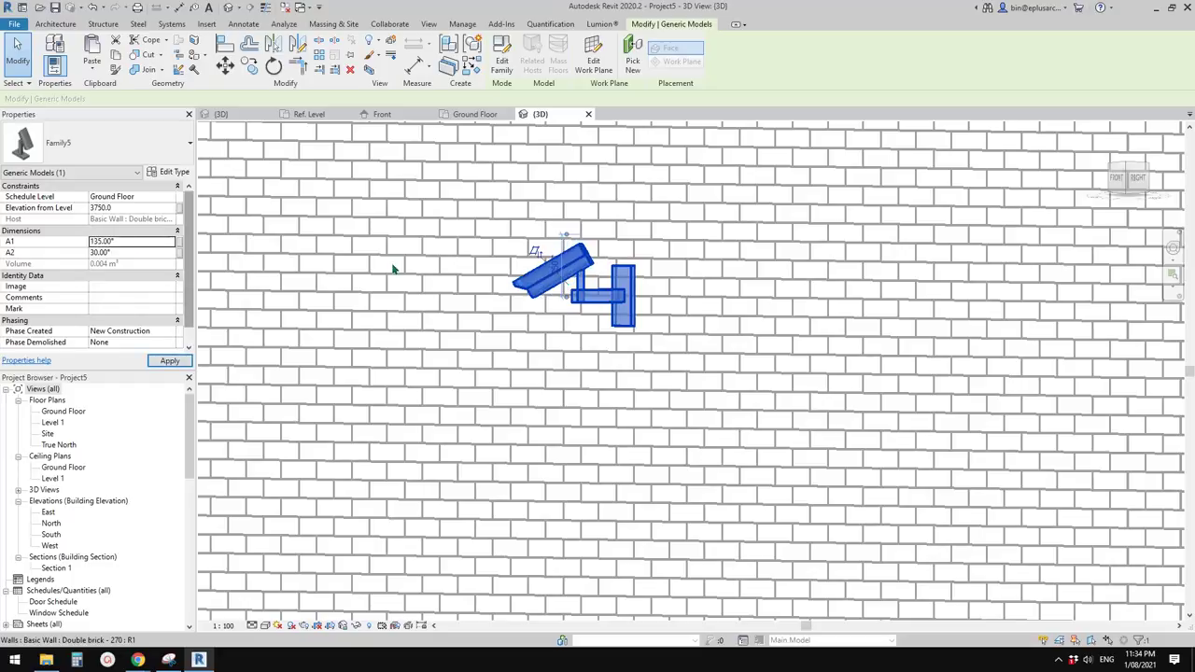
click(146, 239)
text(180)
key(Return)
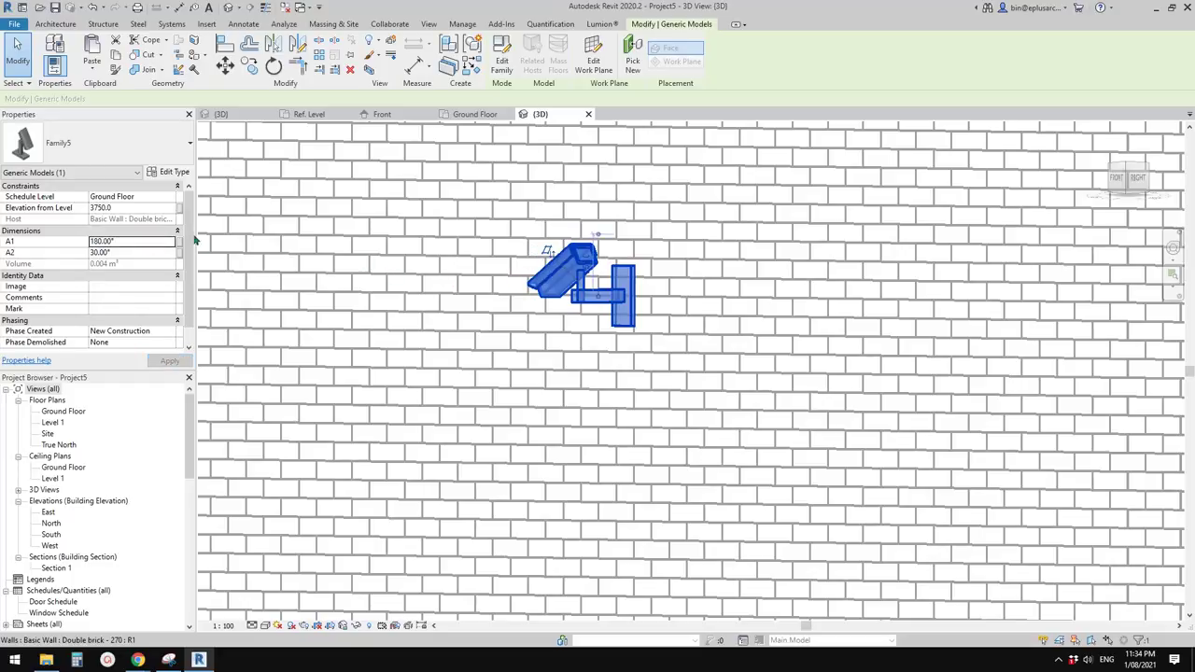
click(146, 244)
text(90)
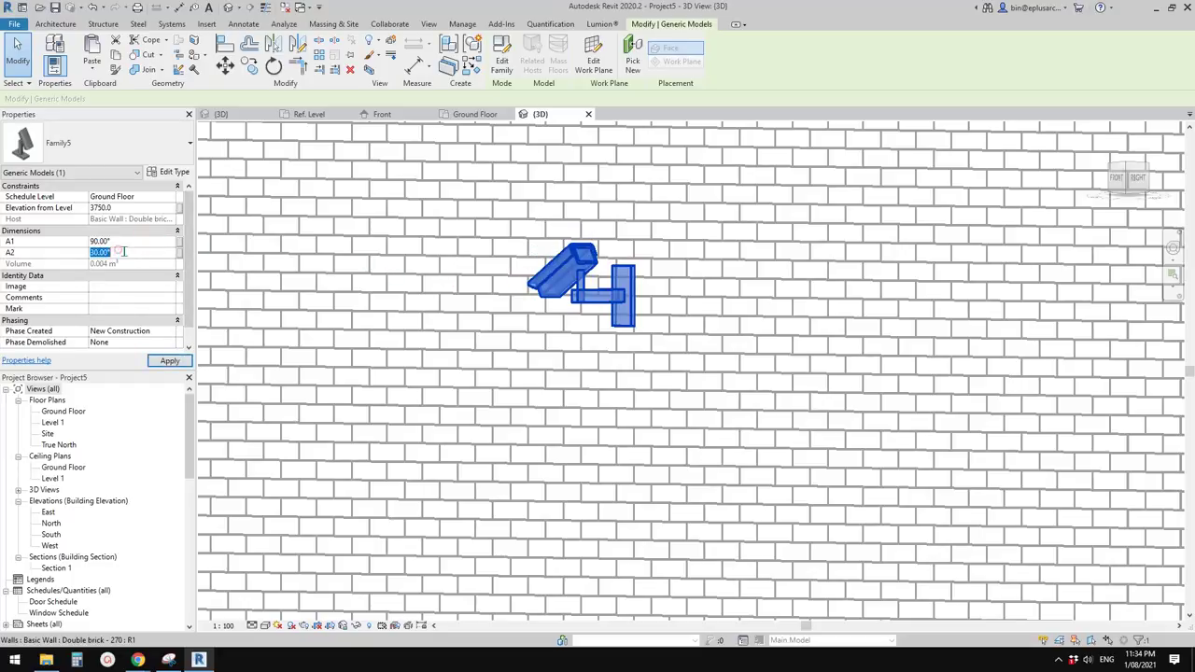
Test the fixture's A2 tilt angle at 20°, 10° and 0°
click(123, 251)
text(20)
key(Return)
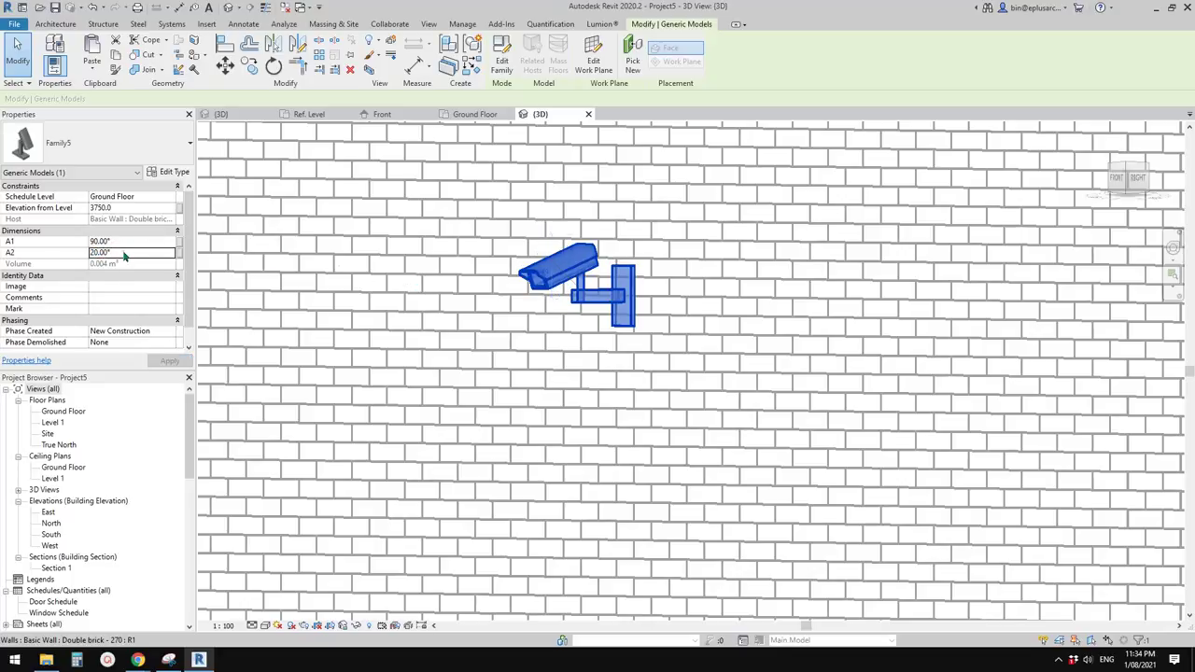
text(10)
key(Return)
text(0)
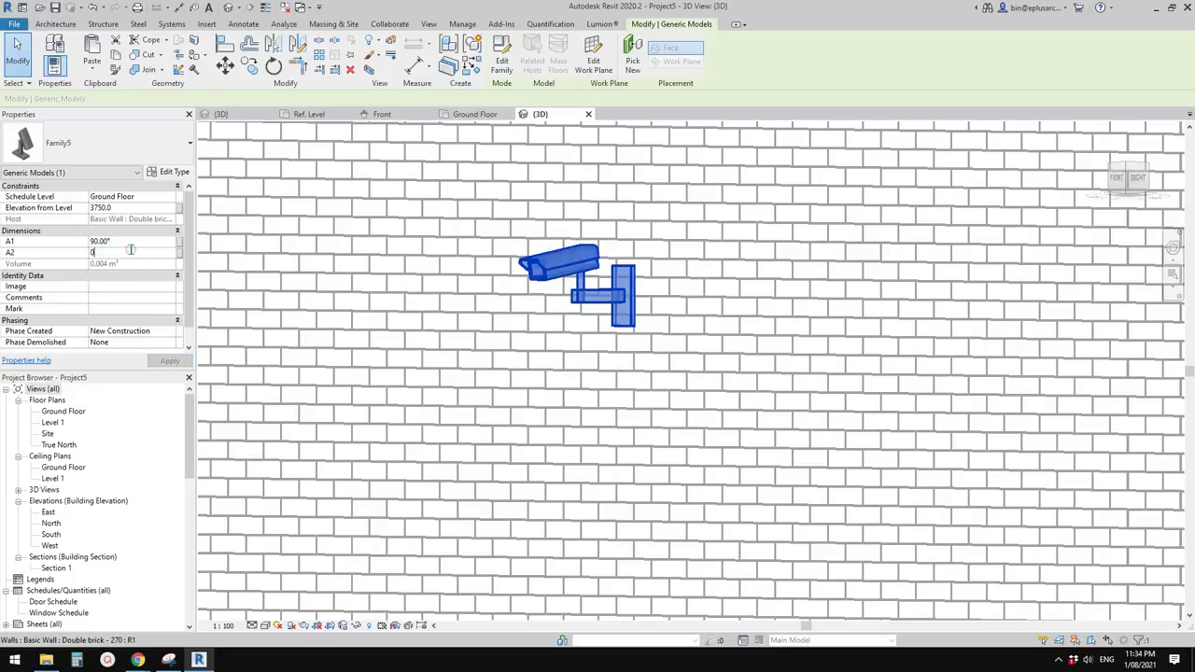
key(Return)
Test the fixture's A2 tilt angle at -20° and at 90°
click(140, 257)
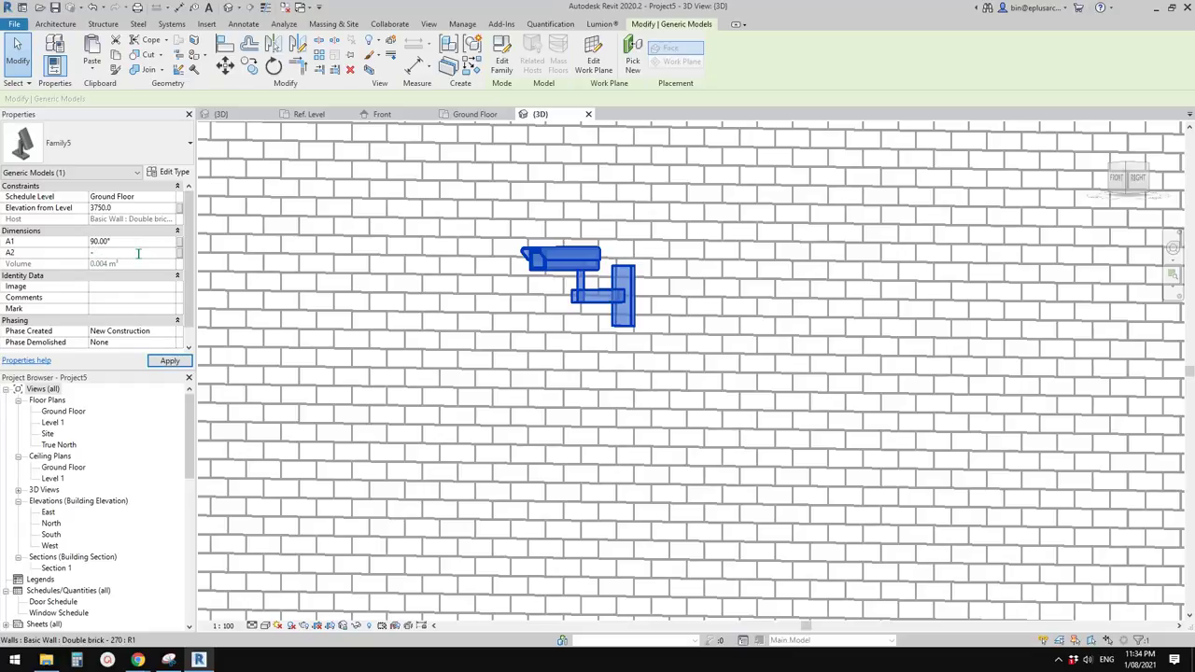
text(-20)
key(Return)
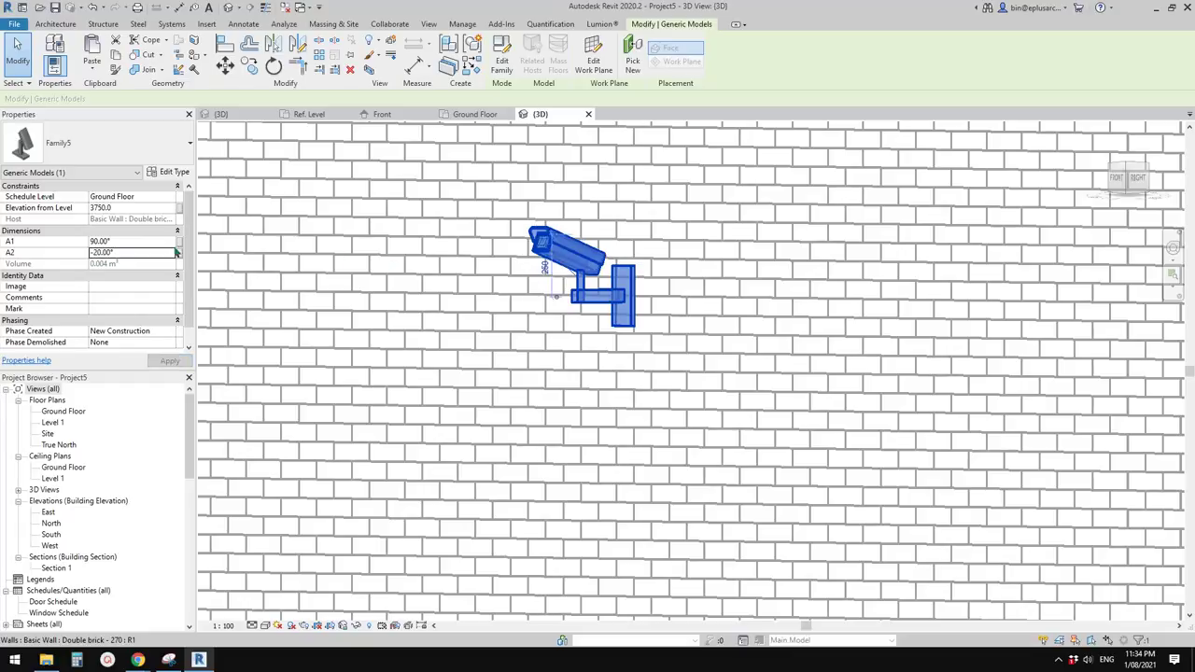
click(144, 250)
text(90)
key(Return)
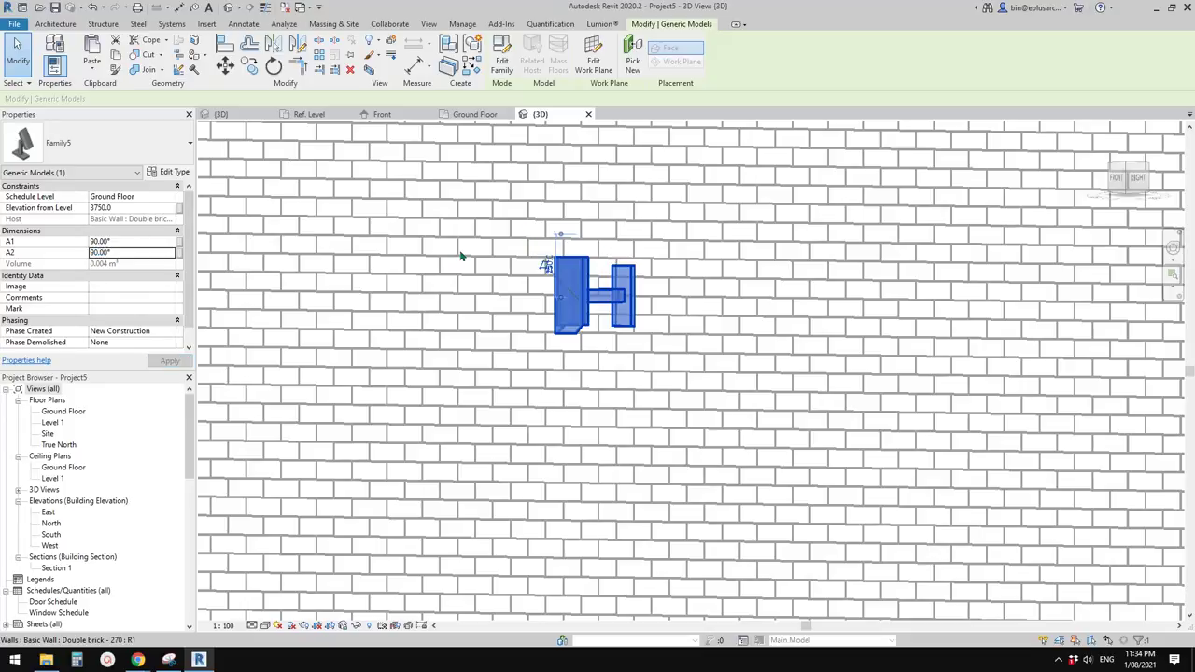
Test the fixture's A2 tilt angle at 45°, and set it to 20°
click(145, 254)
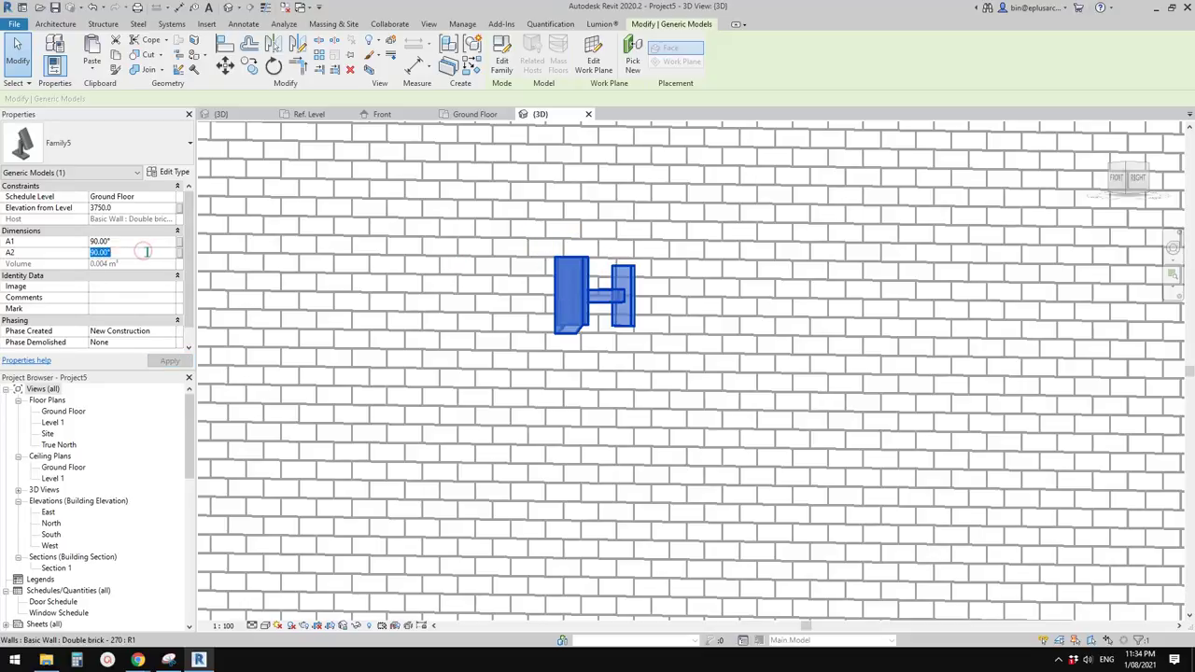
text(45)
key(Return)
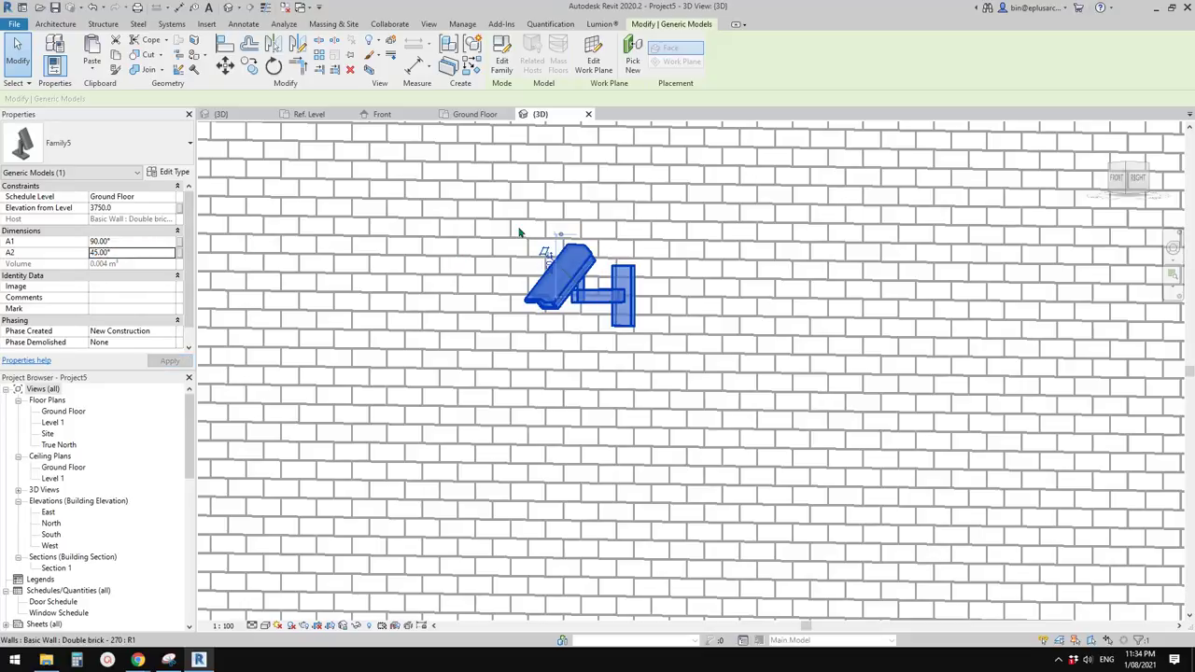
click(153, 254)
text(70)
key(Return)
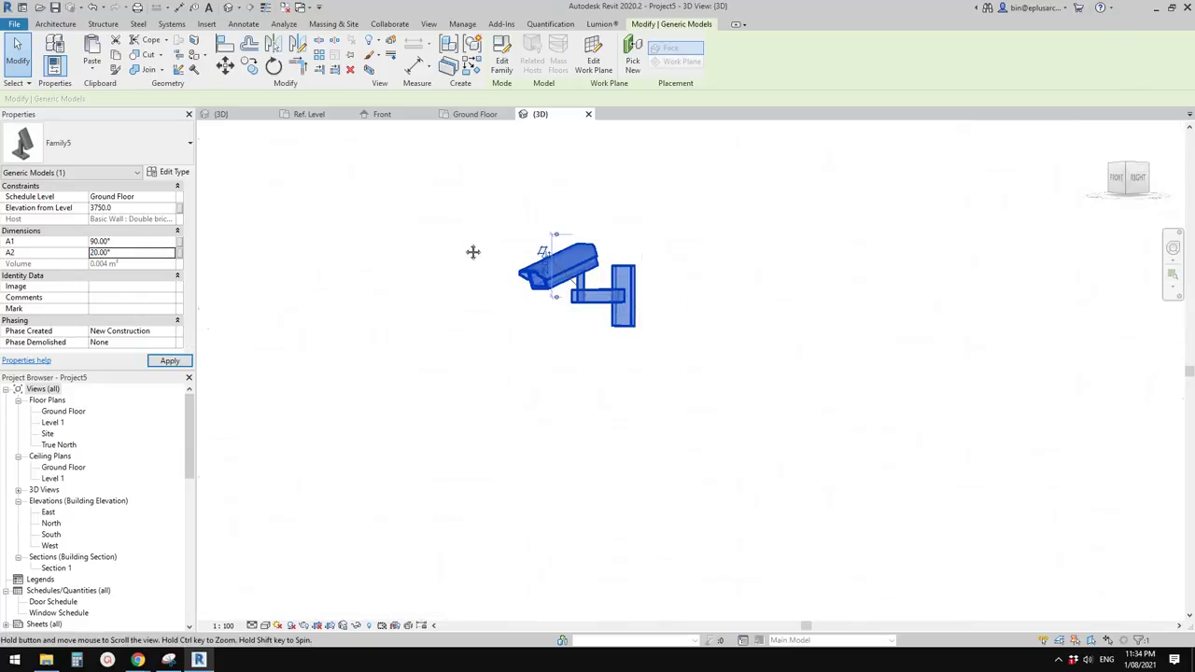
Examine the tilted fixture on the brick wall from its opposite side
scroll(473, 252, down, 2)
key(Escape)
shift+middle_drag(542, 293, 659, 293)
scroll(549, 274, up, 3)
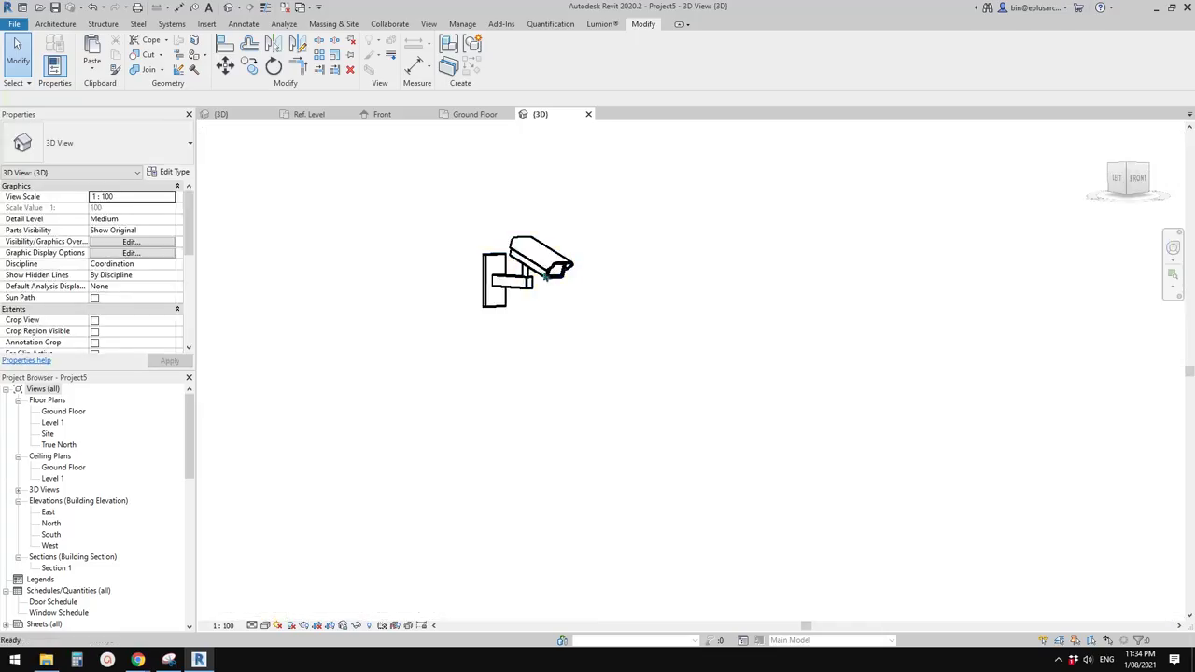
click(546, 273)
scroll(426, 260, up, 2)
shift+middle_drag(587, 294, 588, 298)
key(Escape)
scroll(590, 292, down, 2)
scroll(585, 299, up, 2)
scroll(584, 298, up, 1)
click(594, 277)
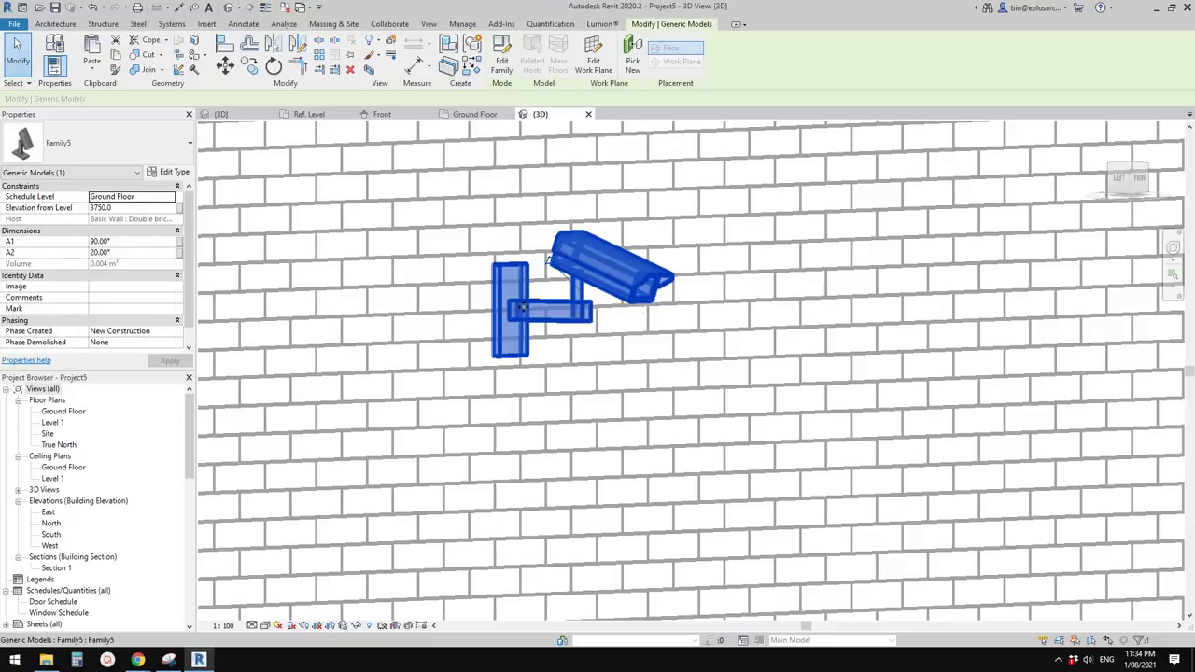
Inspect the fixture's shell-covered head, arm and wall plate up close from a raised viewpoint, and leave the fixture deselected
shift+middle_drag(521, 309, 589, 365)
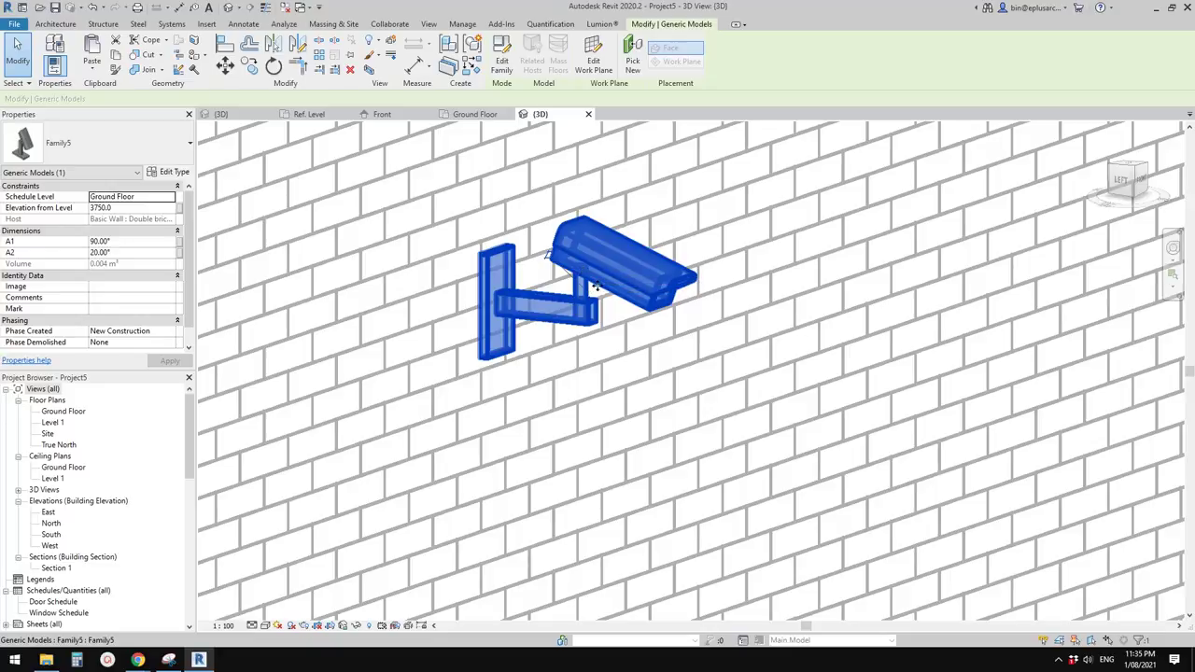
scroll(595, 278, up, 1)
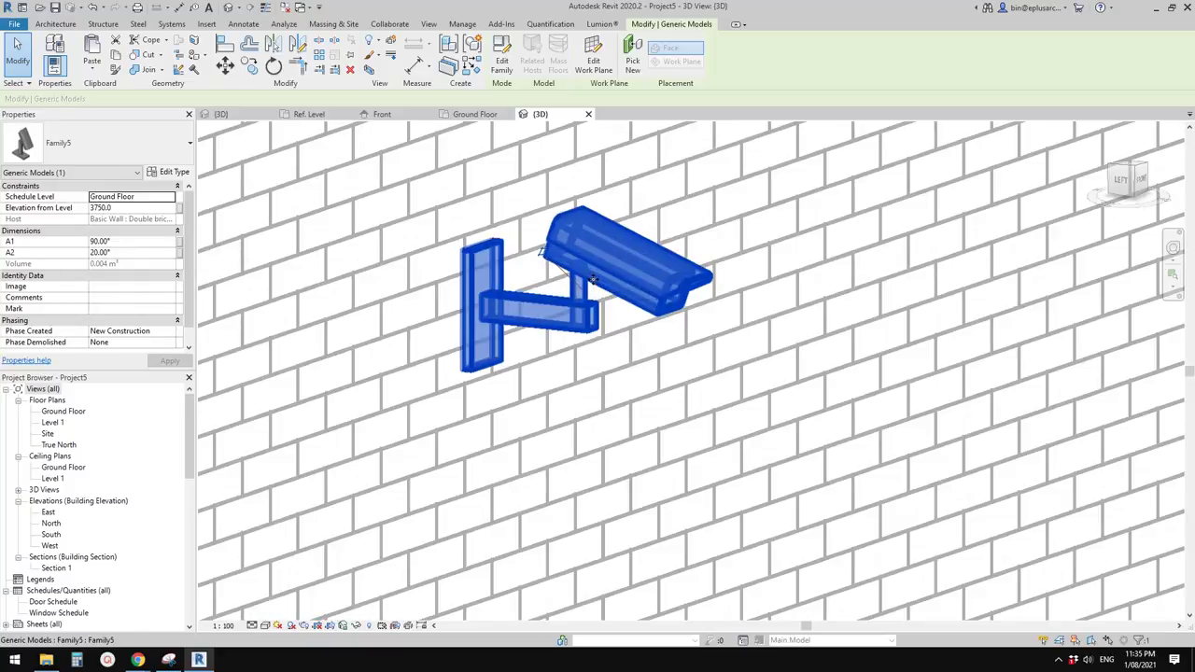
key(Escape)
scroll(595, 280, down, 3)
scroll(592, 283, up, 3)
shift+middle_drag(593, 283, 678, 332)
scroll(652, 303, up, 2)
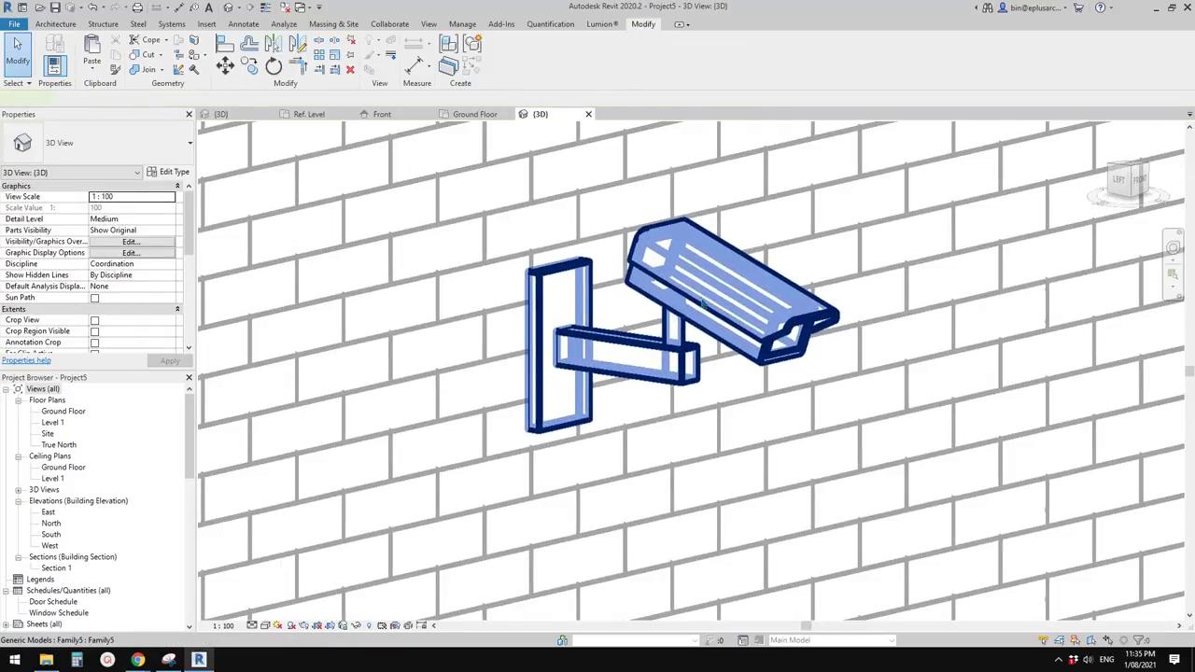
click(704, 303)
scroll(704, 303, up, 1)
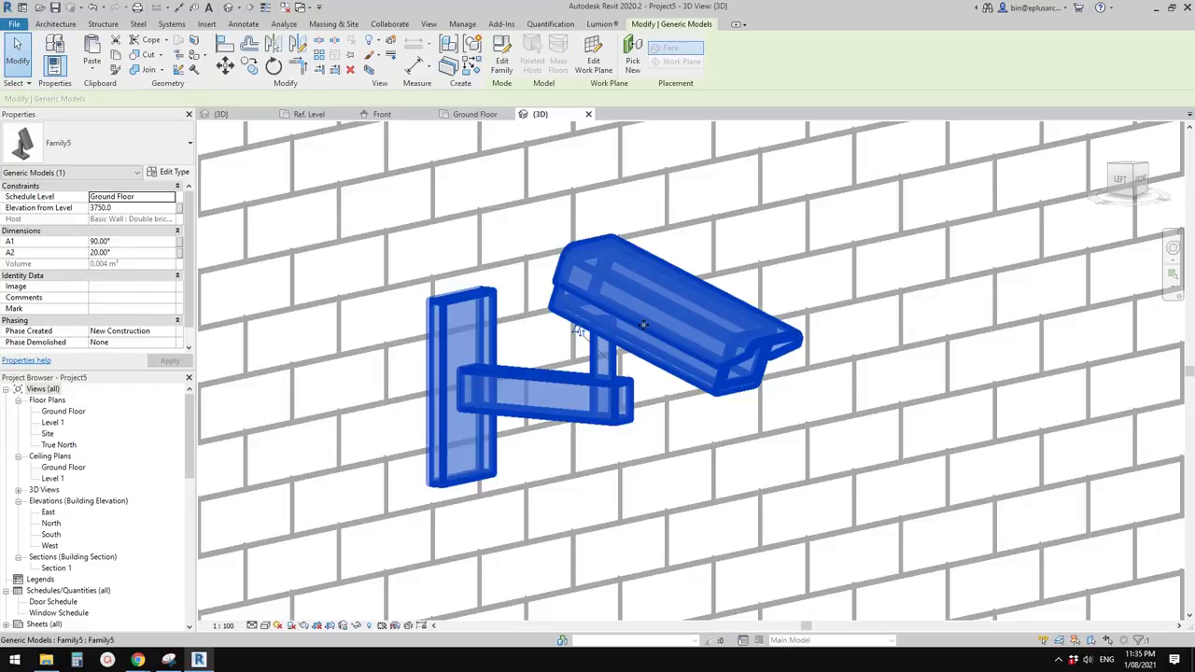
shift+middle_drag(645, 326, 644, 342)
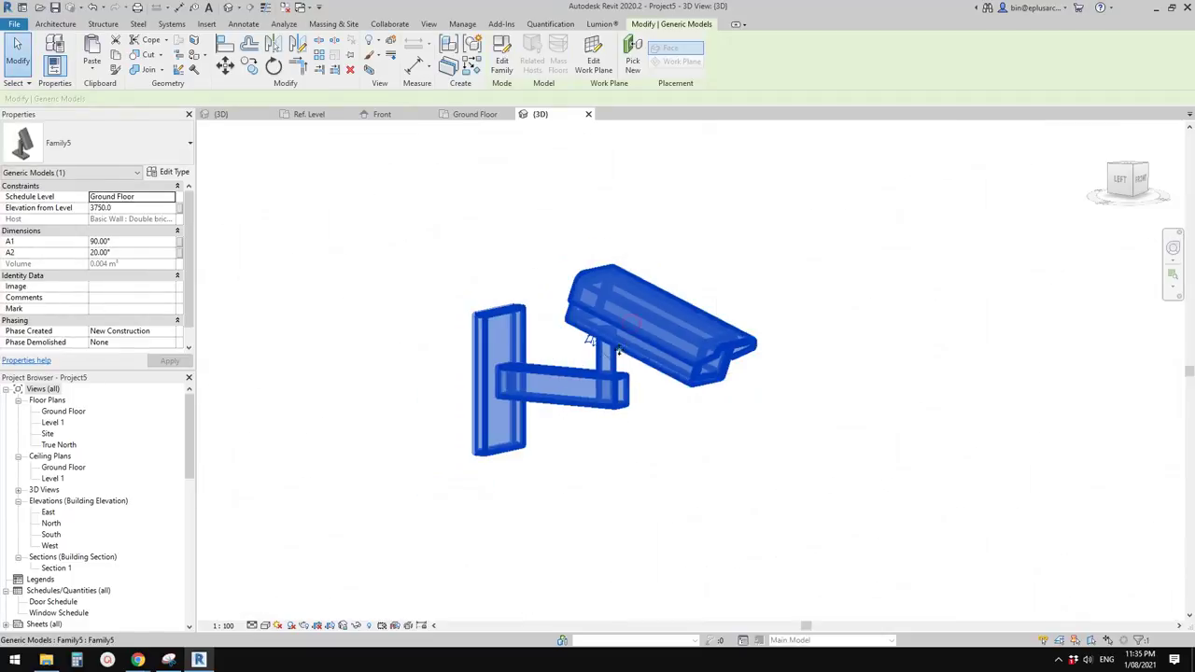
shift+middle_drag(619, 349, 609, 377)
key(Escape)
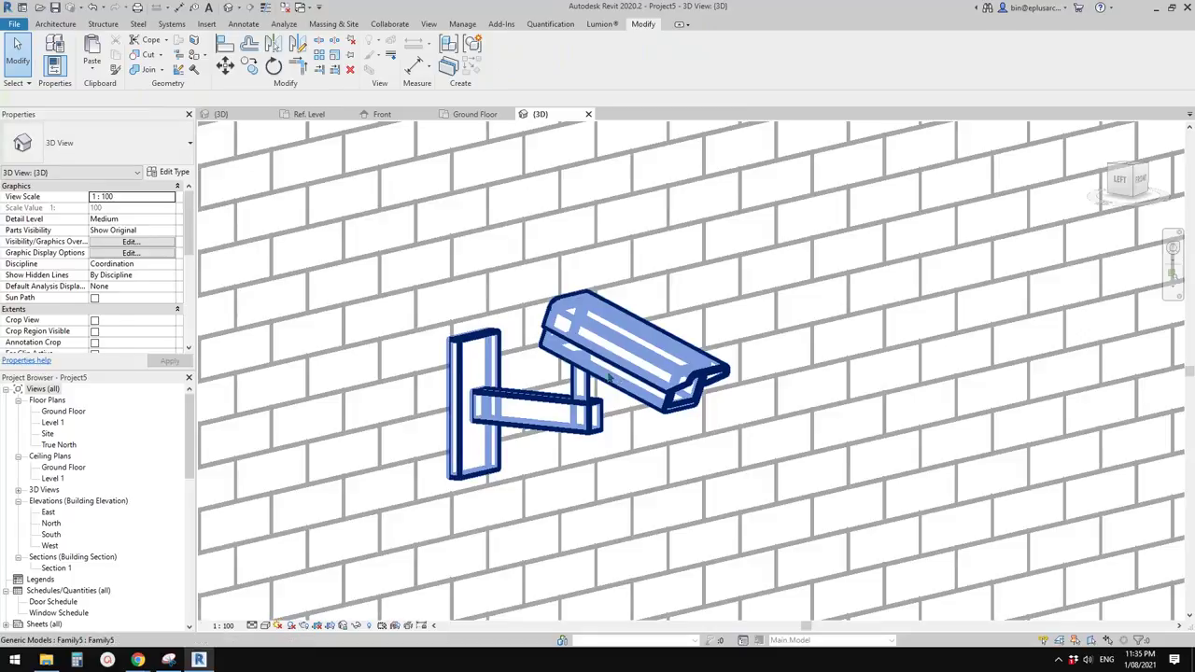